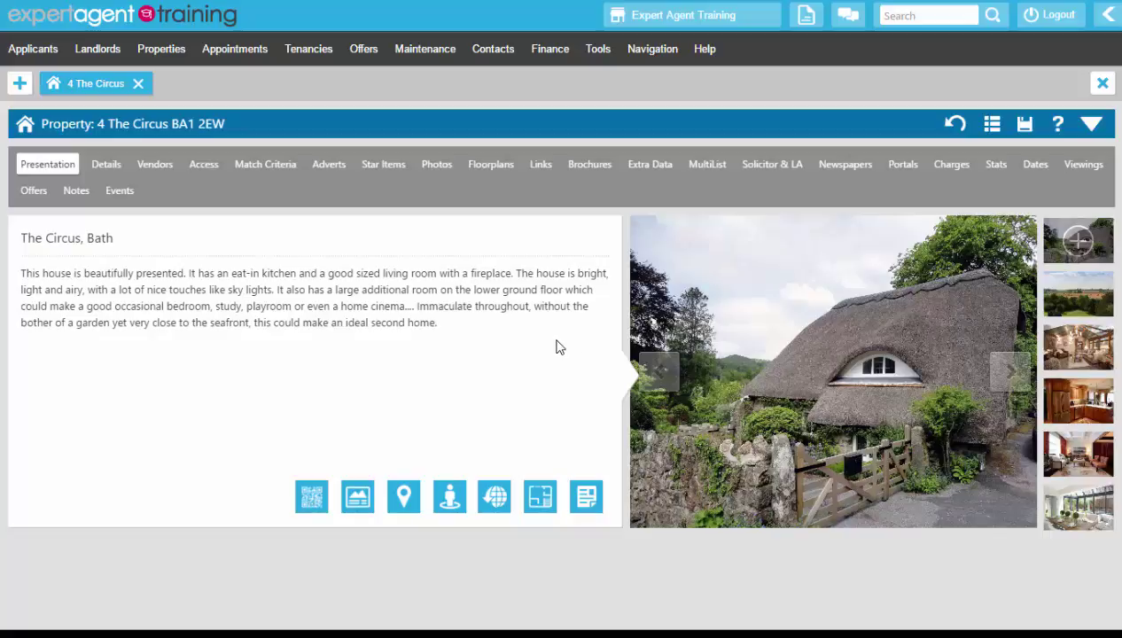
# - Start creating a letter for the open property and filter the templates to the Property Particulars type
pyautogui.rightClick(477, 140)
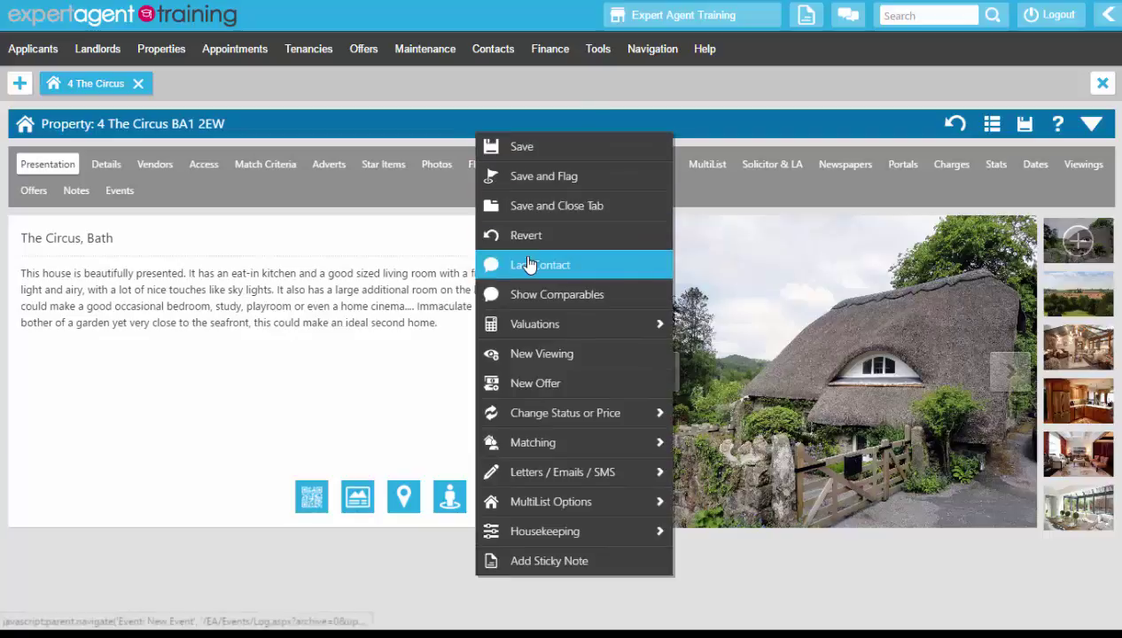
pyautogui.moveTo(528, 472)
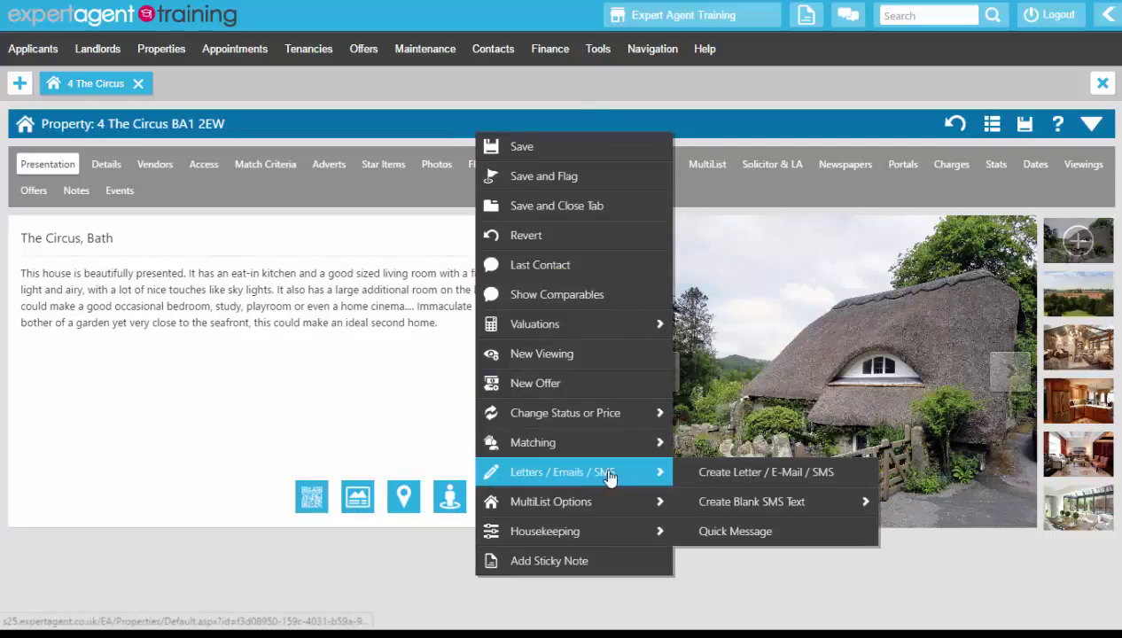
pyautogui.click(856, 474)
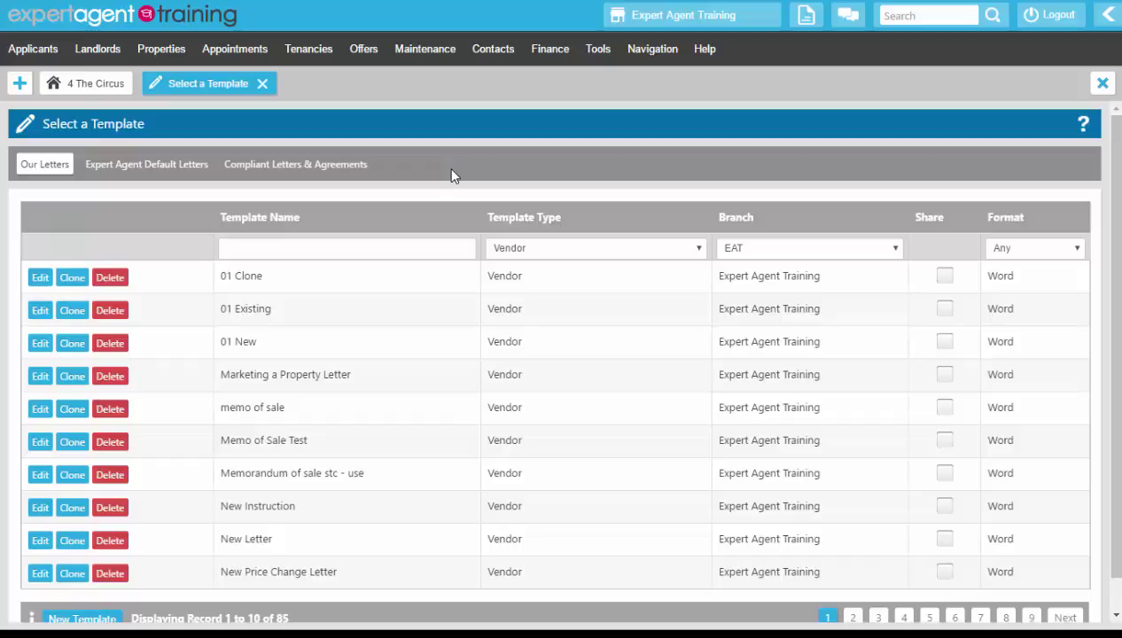
pyautogui.click(600, 243)
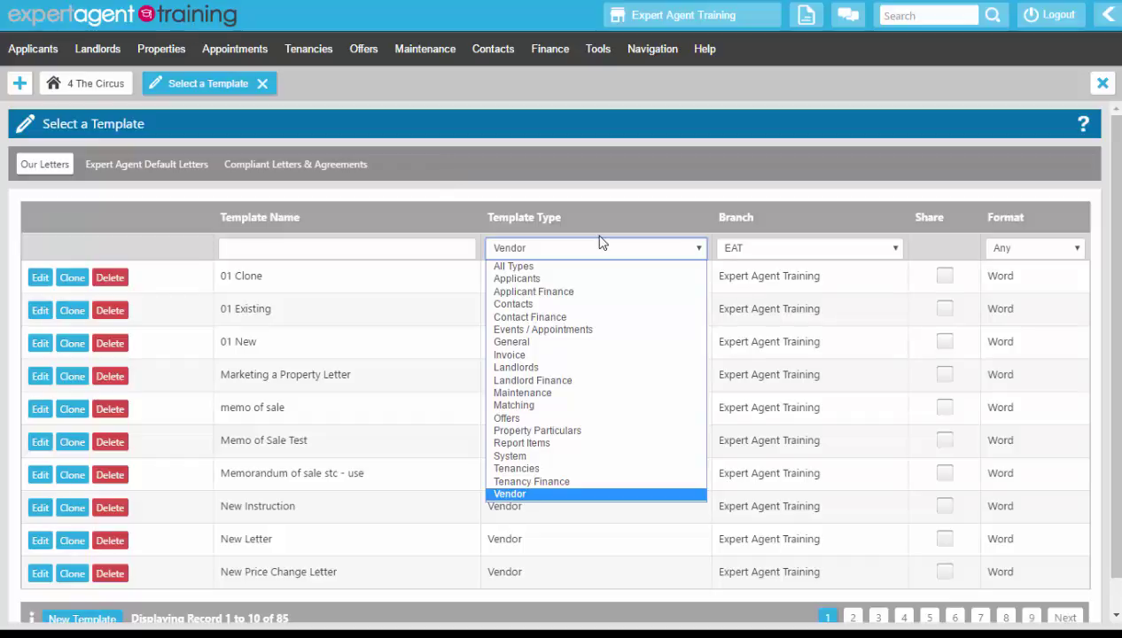
pyautogui.click(568, 431)
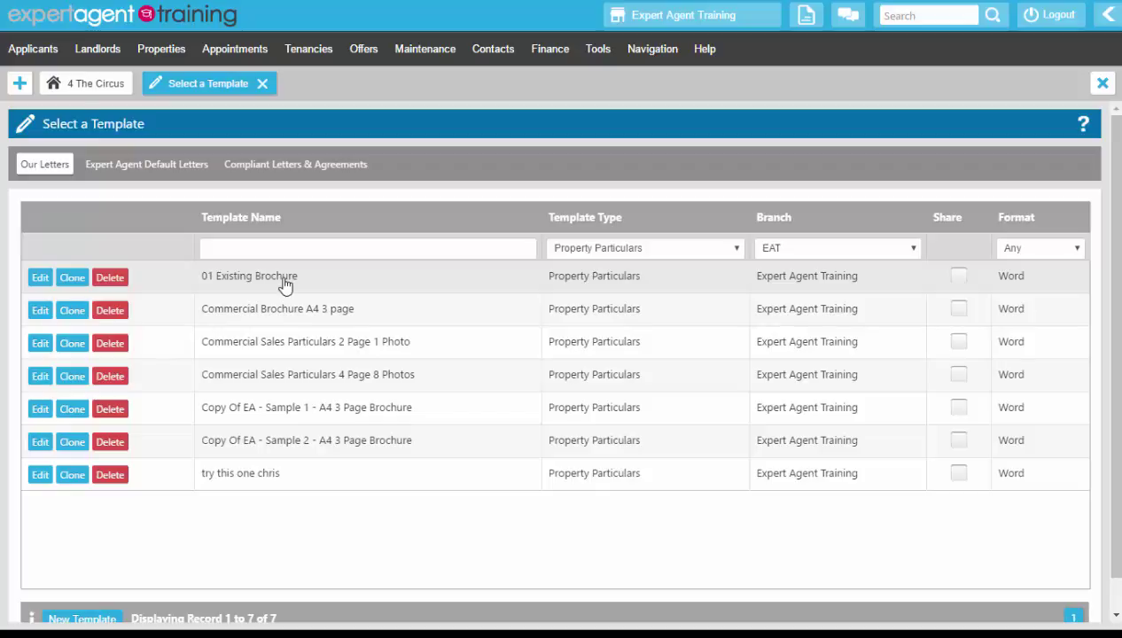
# - Edit the 01 Existing Brochure template, downloading its Word document and opening the merge code list
pyautogui.click(37, 280)
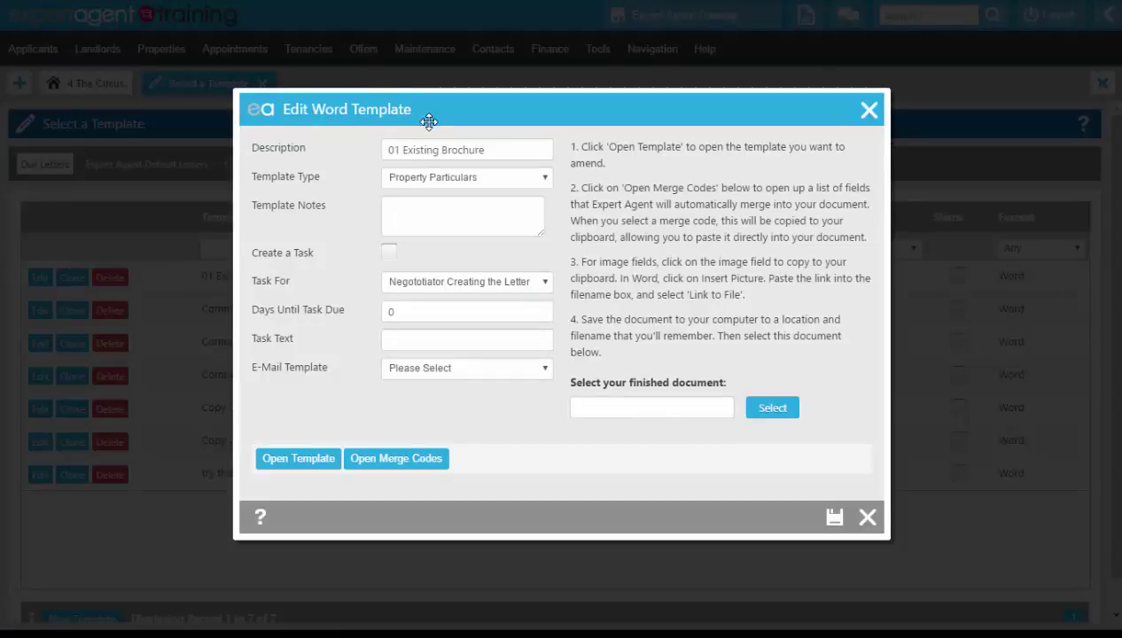
pyautogui.click(400, 207)
pyautogui.click(289, 460)
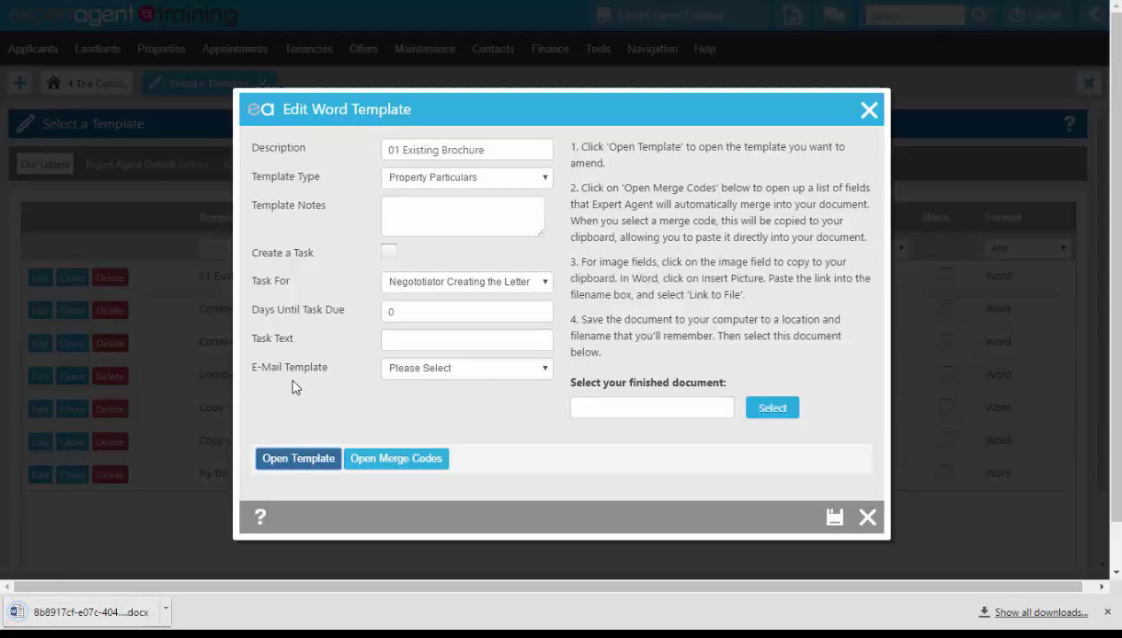
pyautogui.click(364, 460)
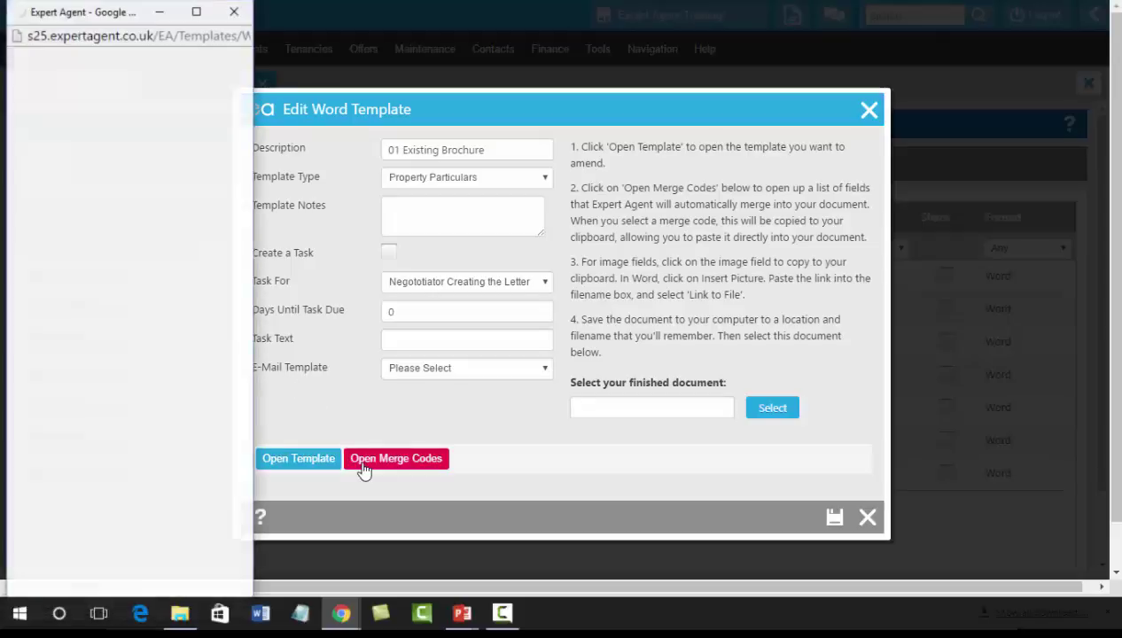
pyautogui.click(604, 556)
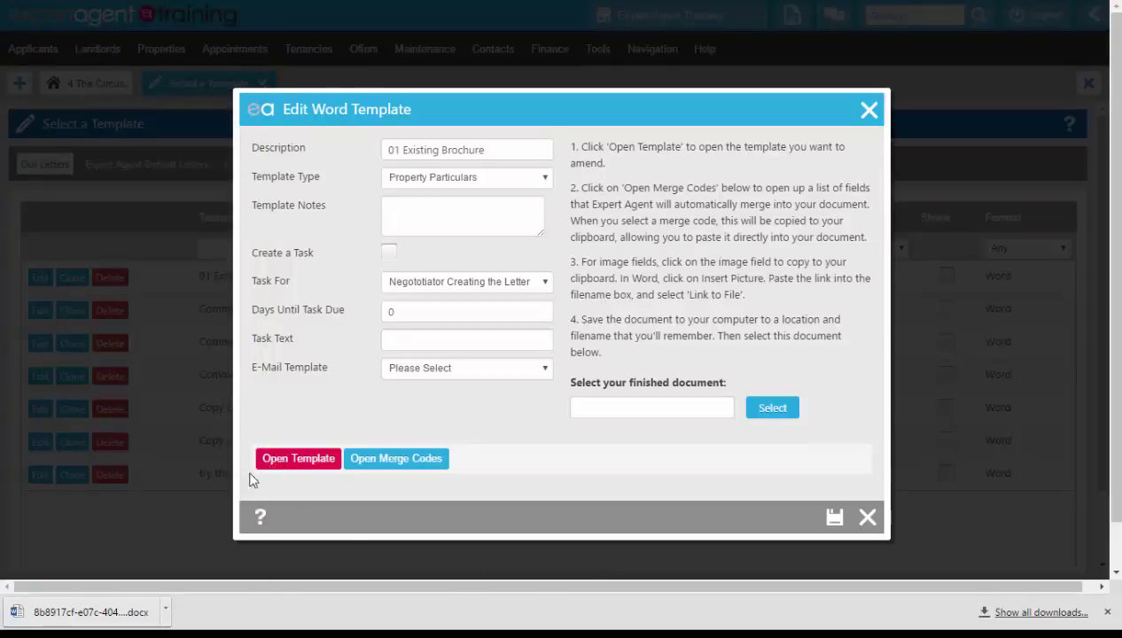
# - Open the downloaded brochure in Word with the merge code window alongside, and enable editing of the document
pyautogui.click(55, 622)
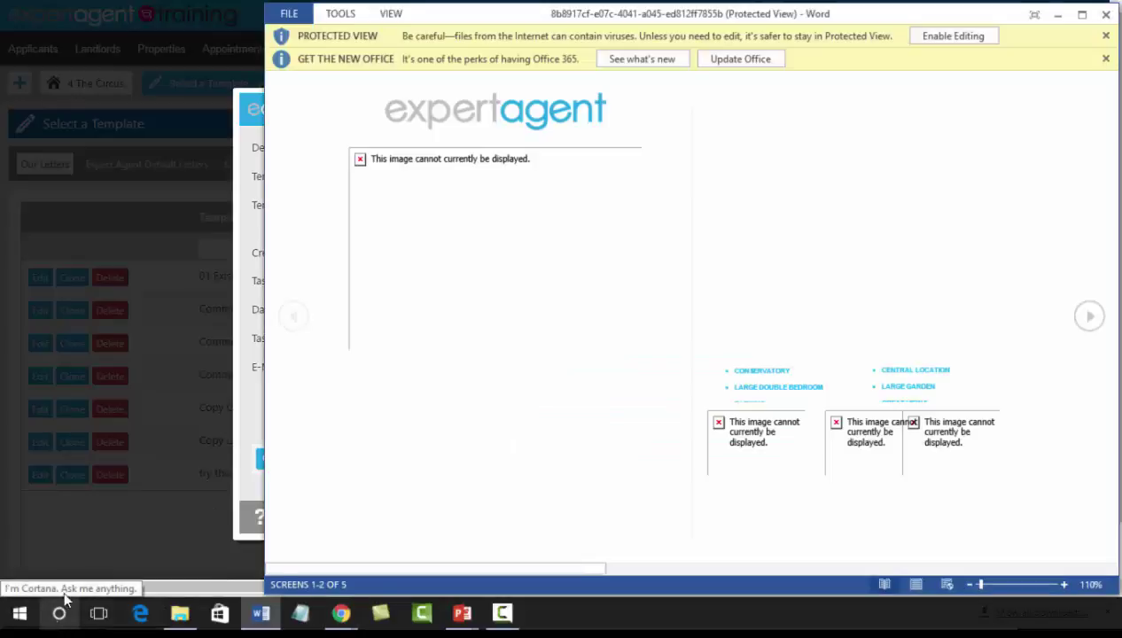
pyautogui.moveTo(344, 615)
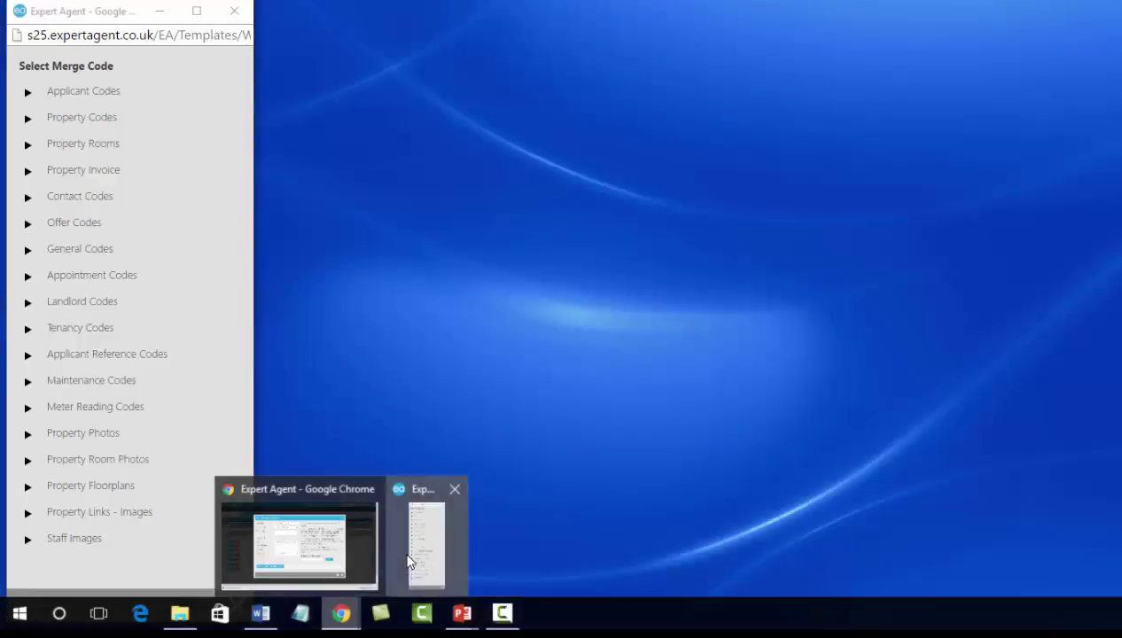
pyautogui.click(410, 558)
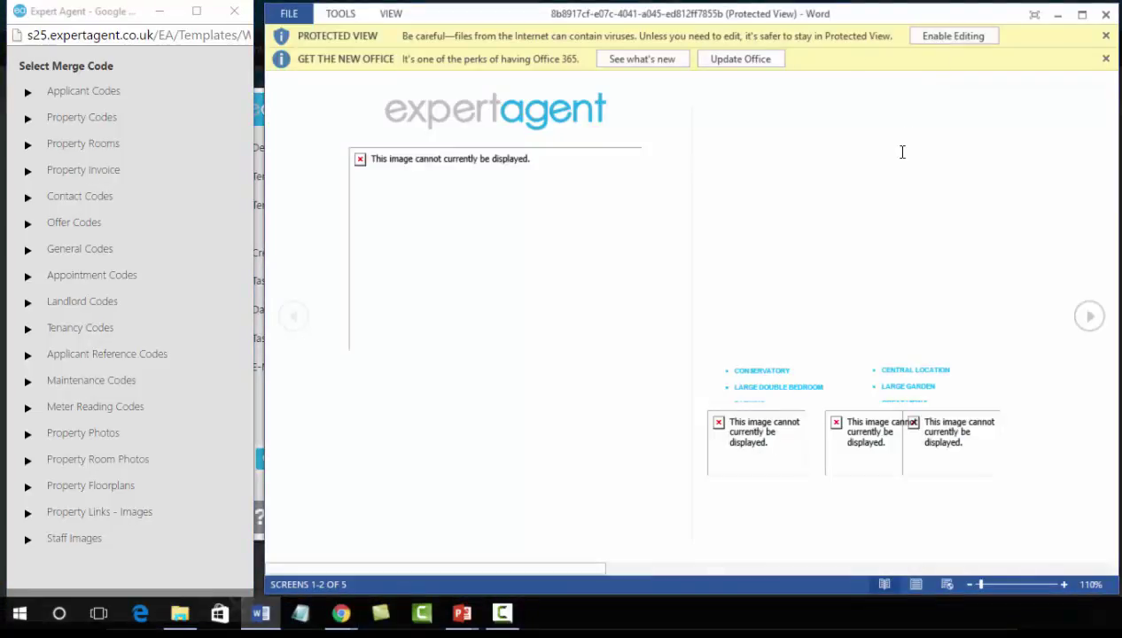
pyautogui.click(929, 37)
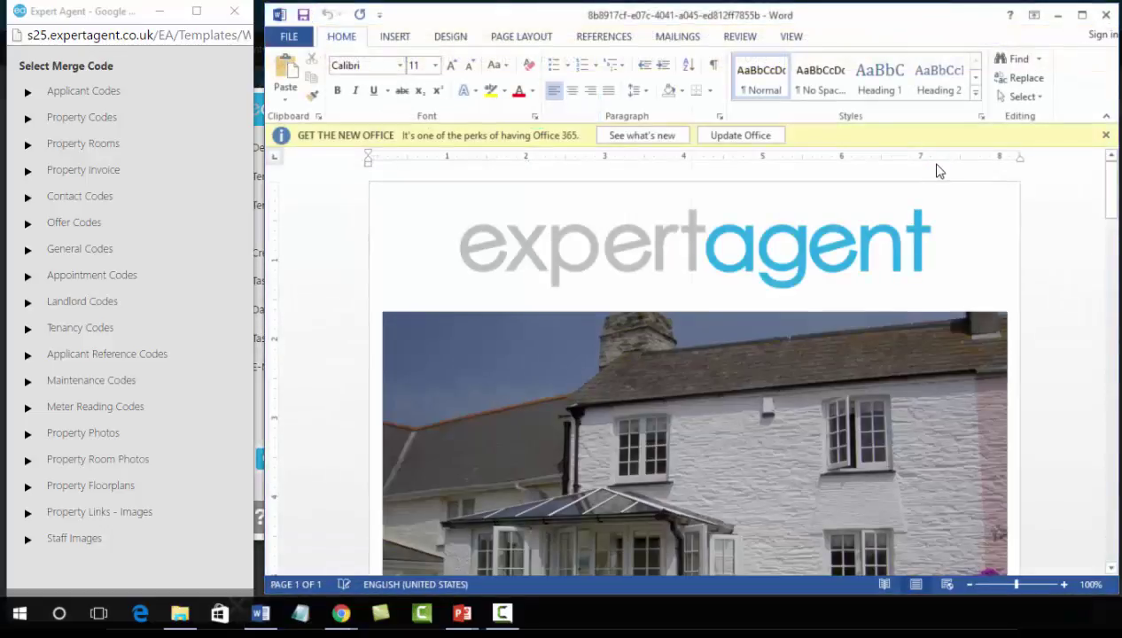
# - Delete the existing expertagent logo above the photo on the brochure's first page
pyautogui.moveTo(1113, 182)
pyautogui.mouseDown()
pyautogui.moveTo(1105, 436)
pyautogui.moveTo(1062, 521)
pyautogui.moveTo(1080, 455)
pyautogui.moveTo(1077, 330)
pyautogui.moveTo(1095, 173)
pyautogui.mouseUp()
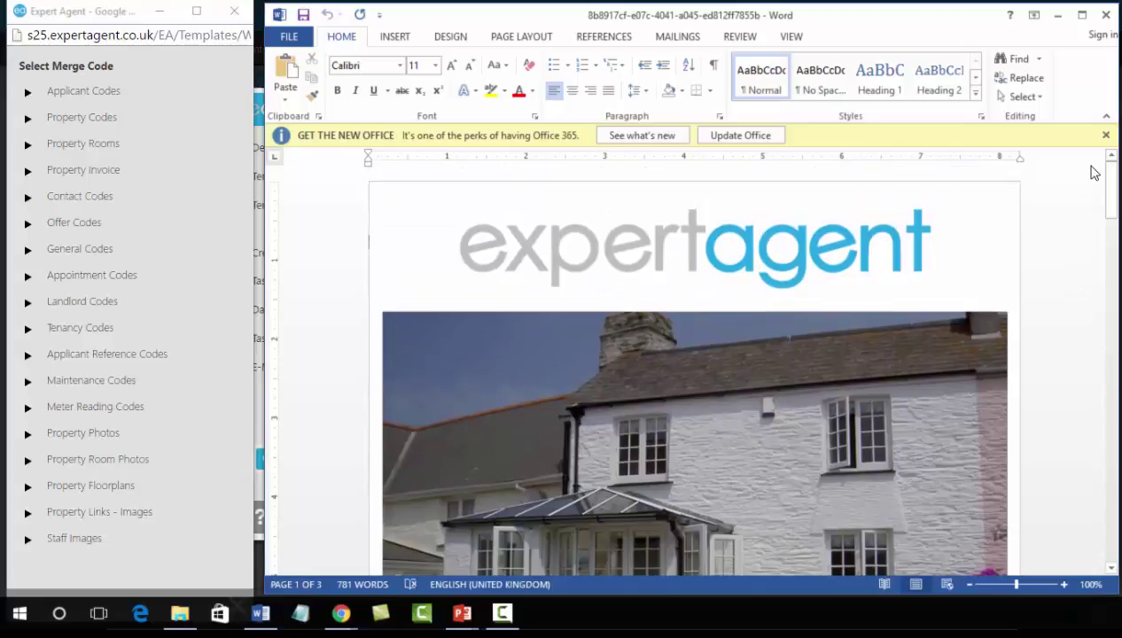
pyautogui.click(674, 246)
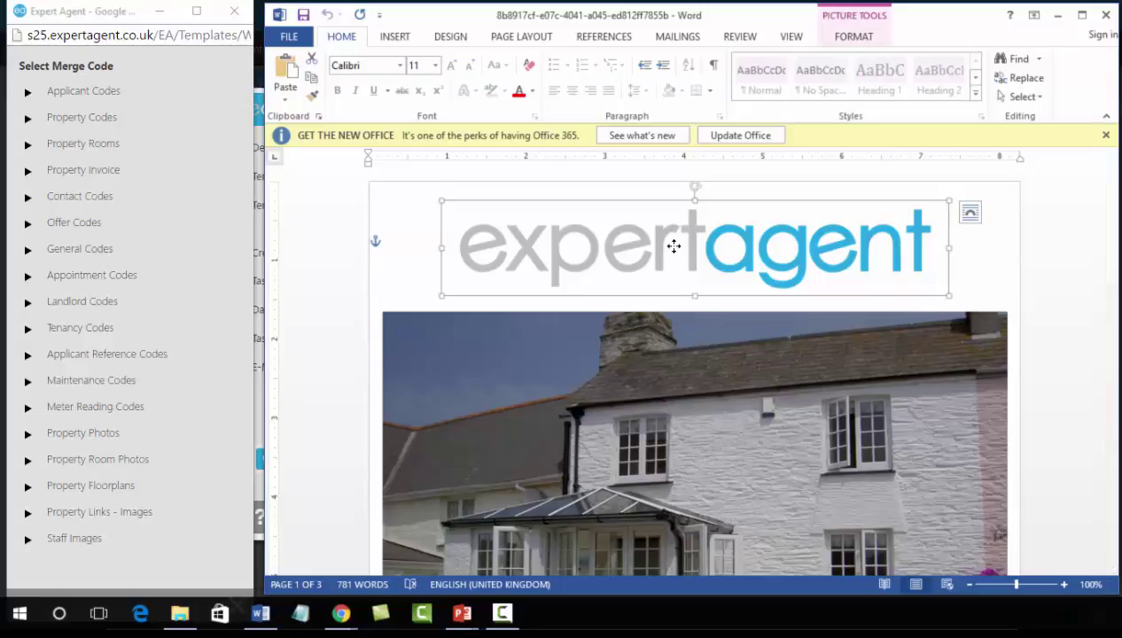
pyautogui.press('Delete')
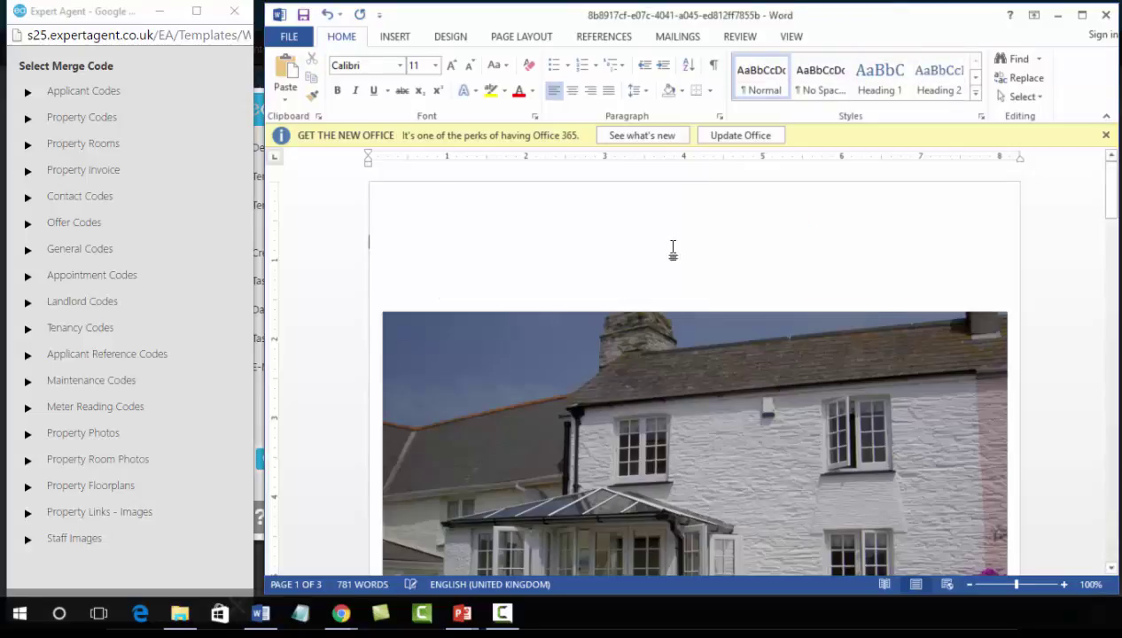
# - Insert the picture logoblue (3) from the Logos folder on the brochure's first page
pyautogui.click(395, 37)
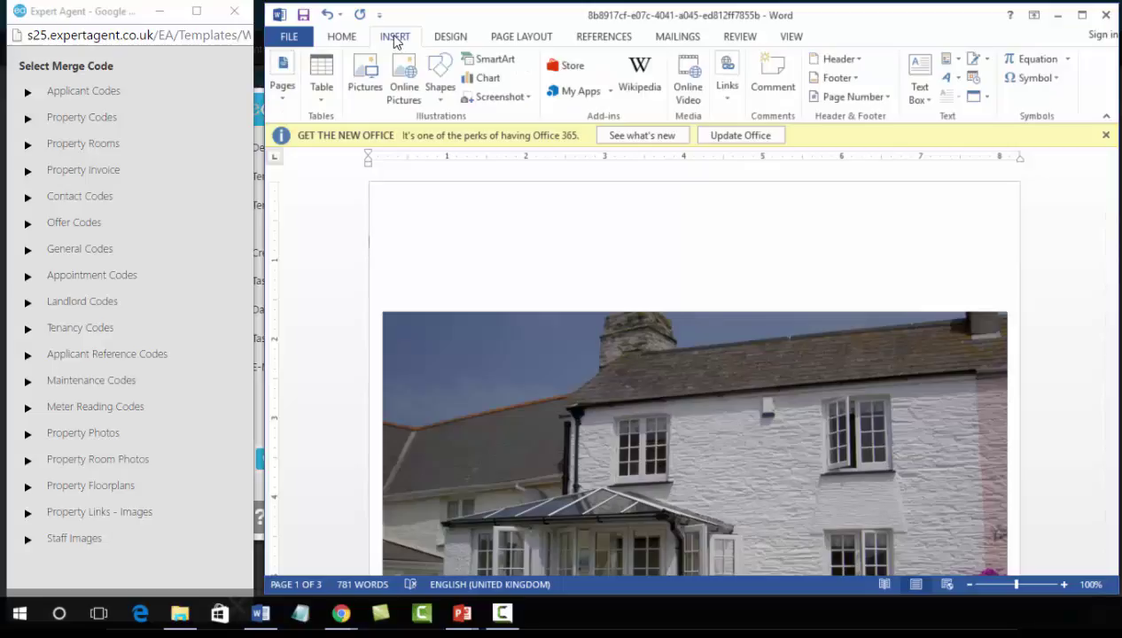
pyautogui.click(363, 83)
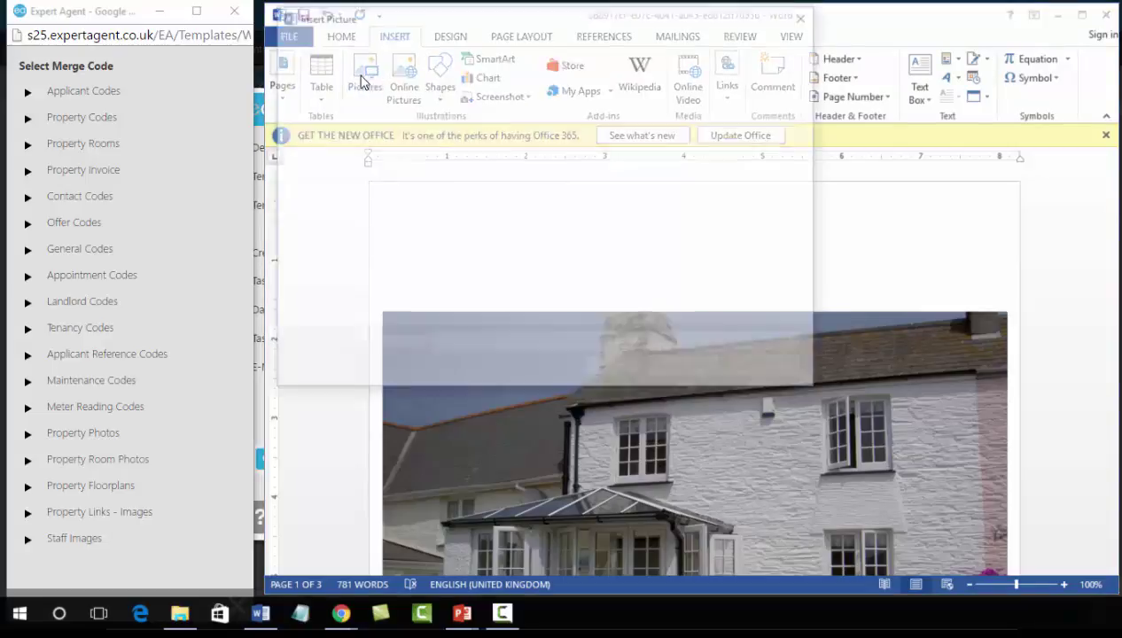
pyautogui.scroll(5, 397, 113)
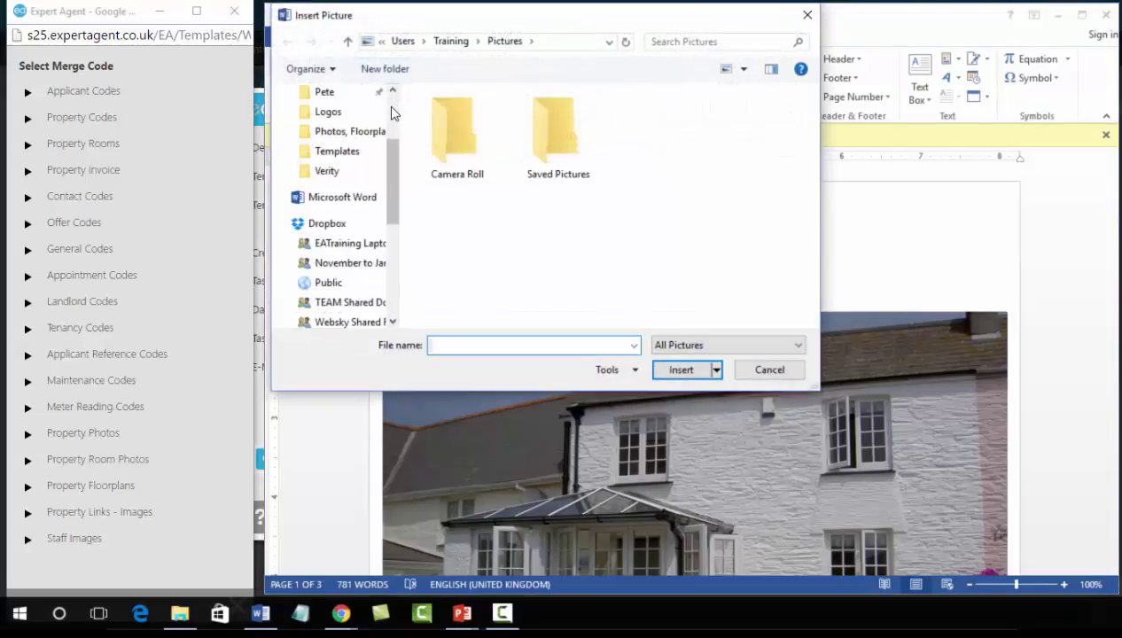
pyautogui.click(330, 113)
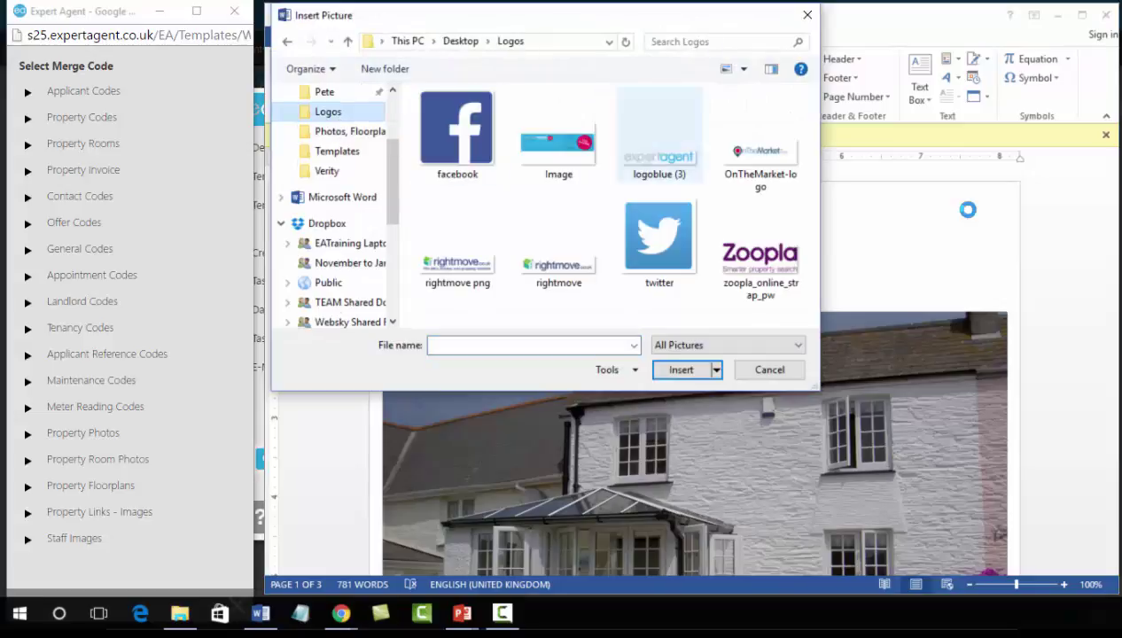
pyautogui.click(631, 157)
pyautogui.click(678, 370)
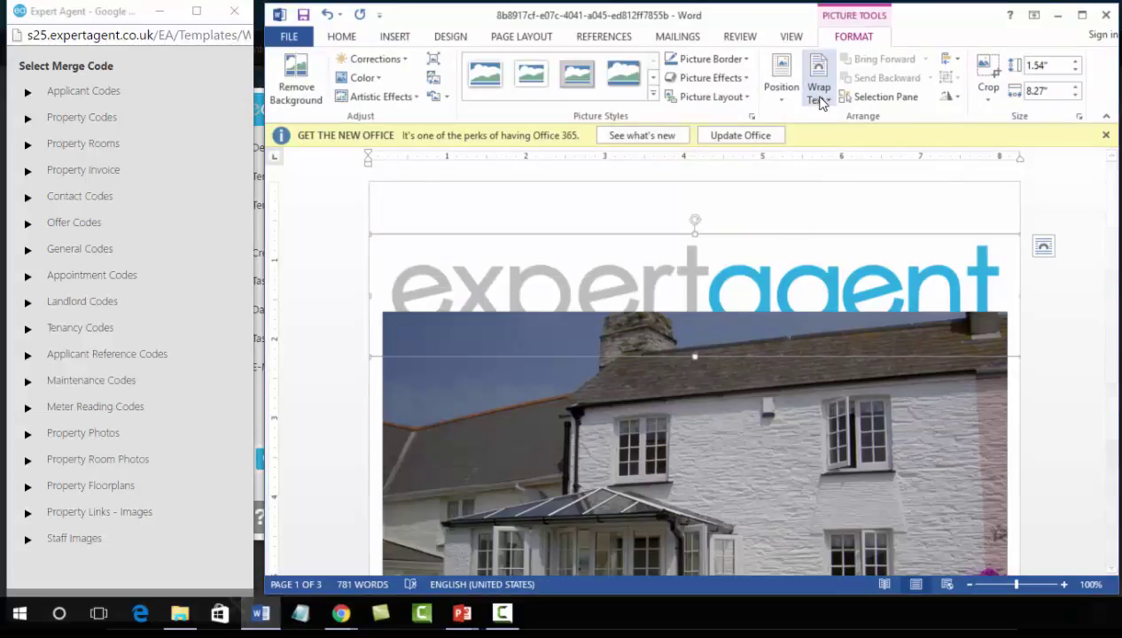
# - Set the new logo's text wrapping to In Front of Text and its absolute horizontal position relative to Page
pyautogui.click(818, 93)
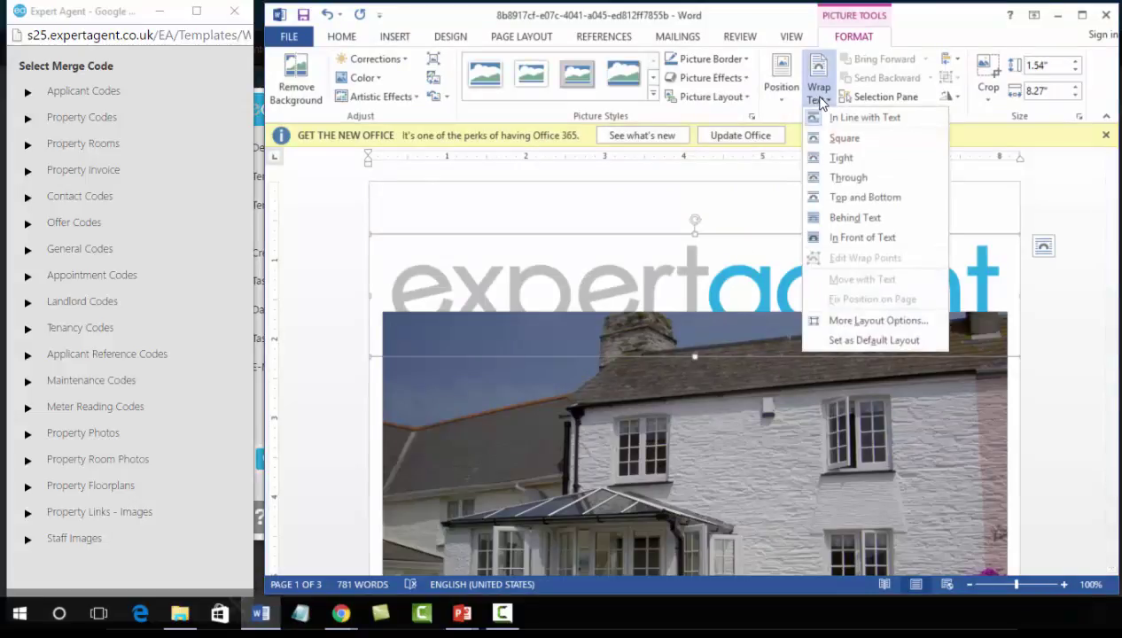
pyautogui.click(816, 240)
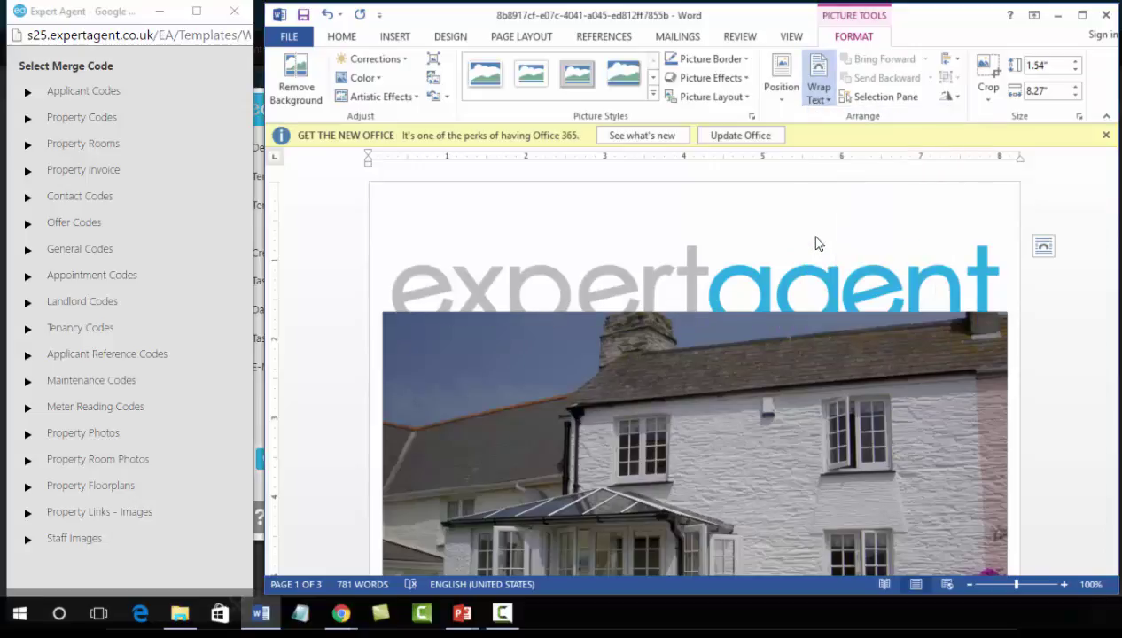
pyautogui.click(783, 104)
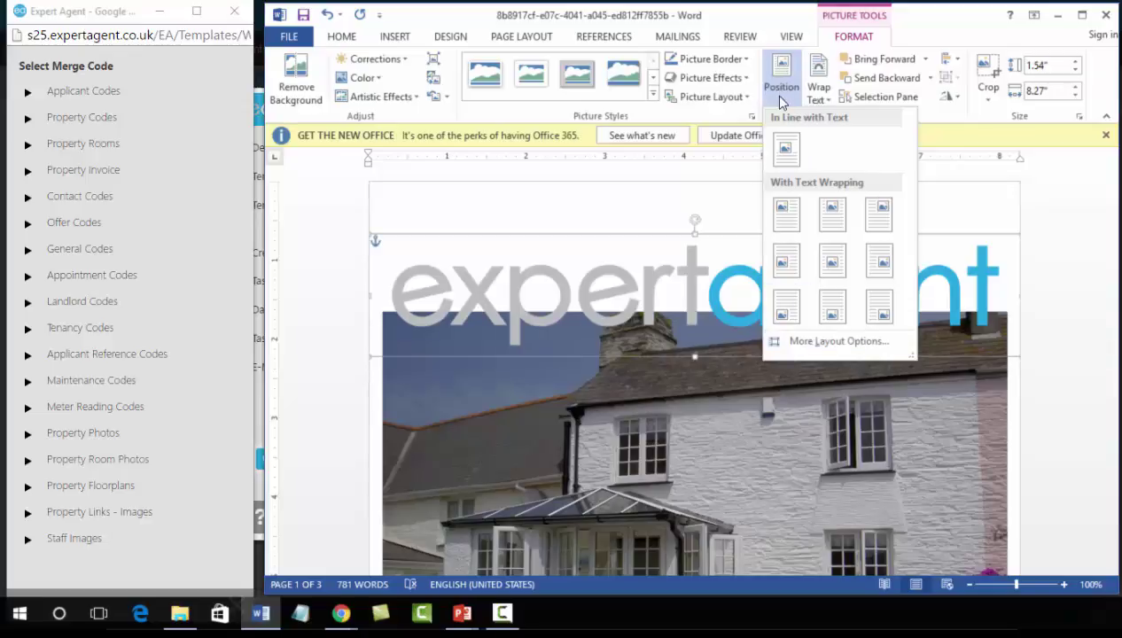
pyautogui.click(798, 340)
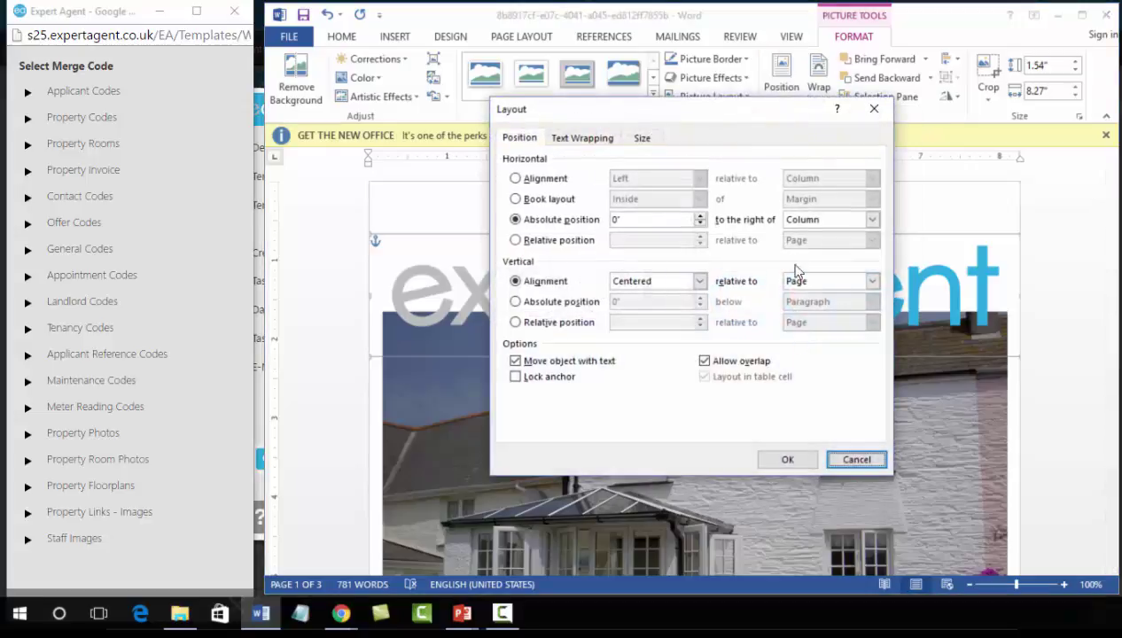
pyautogui.click(795, 221)
pyautogui.click(796, 245)
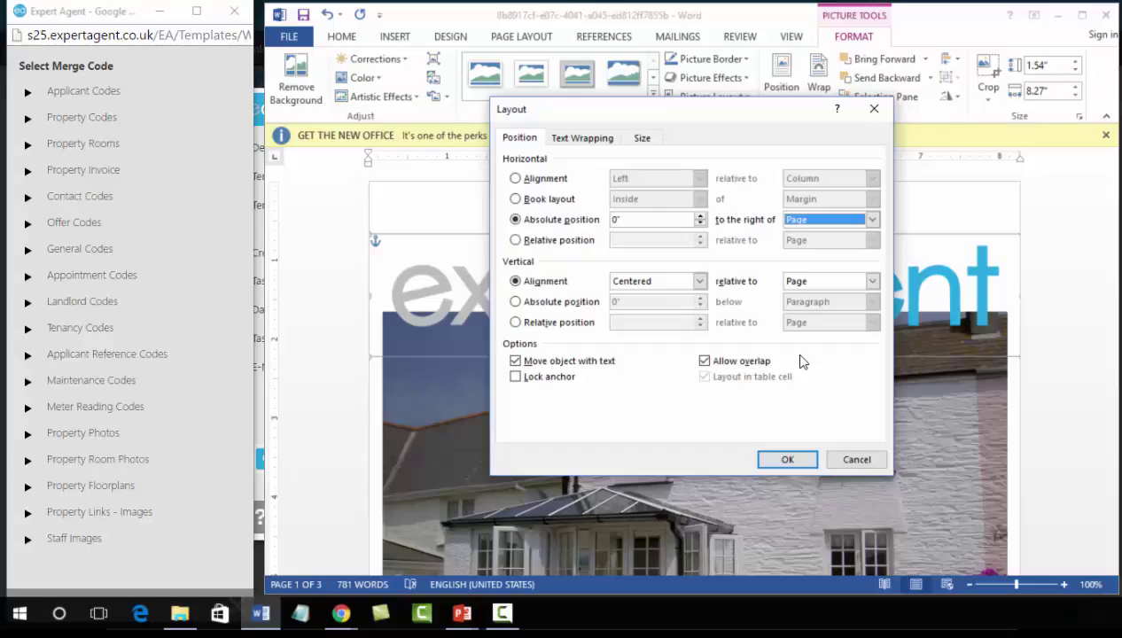
pyautogui.click(785, 457)
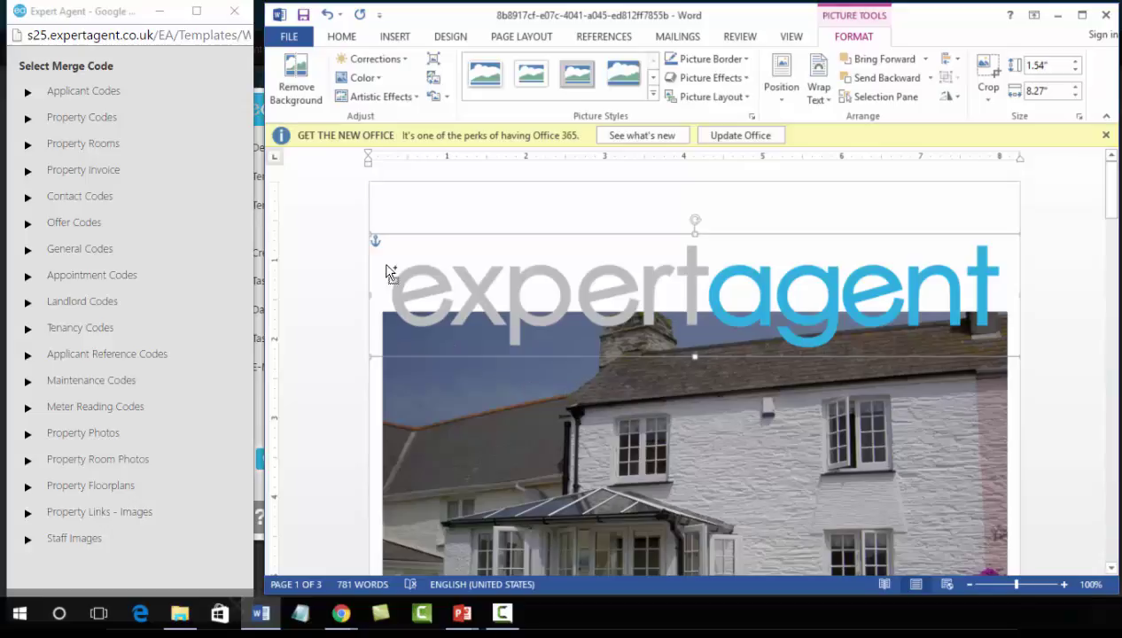
# - Shrink the logo to about 4.91" wide by 0.92" high and move it into the blank space above the photo
pyautogui.moveTo(366, 233); pyautogui.dragTo(501, 289)
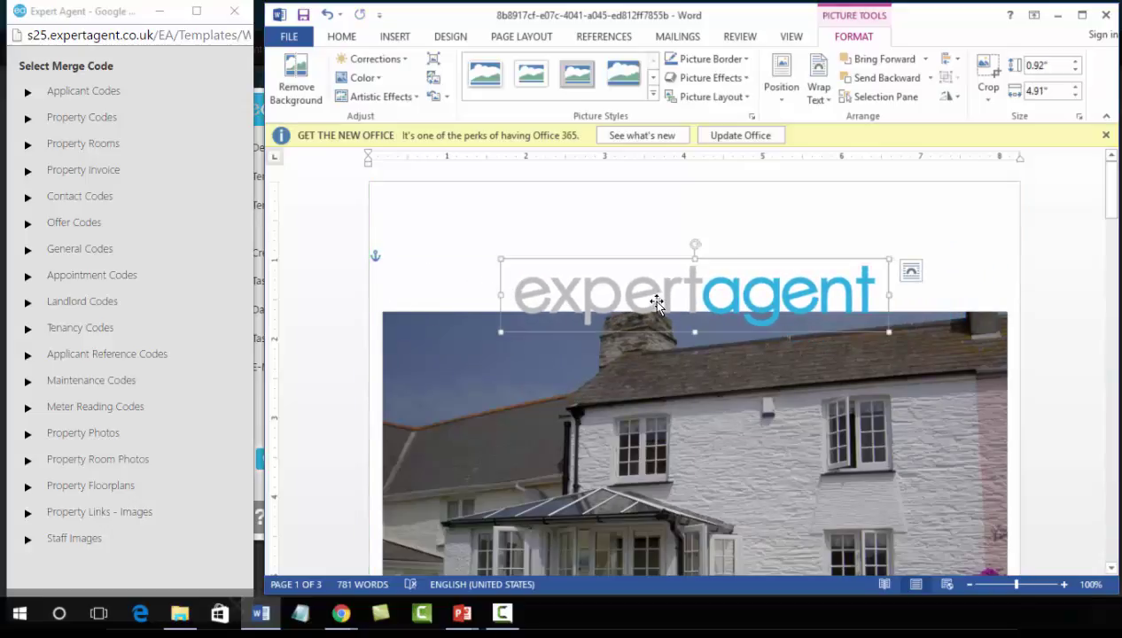
pyautogui.moveTo(655, 301); pyautogui.dragTo(655, 249)
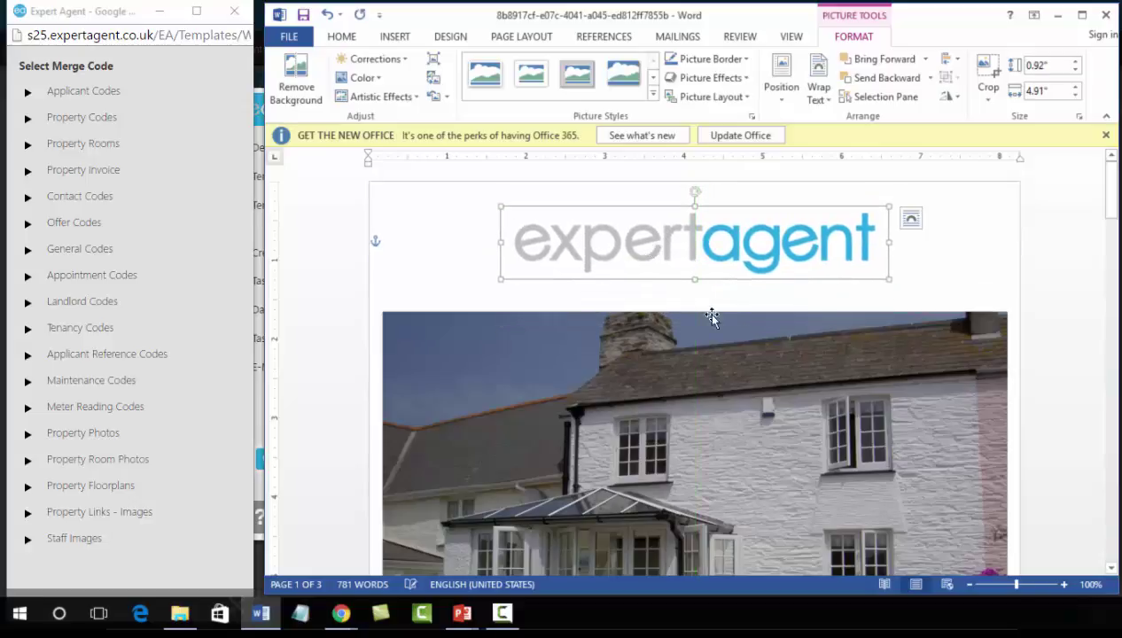
pyautogui.click(947, 270)
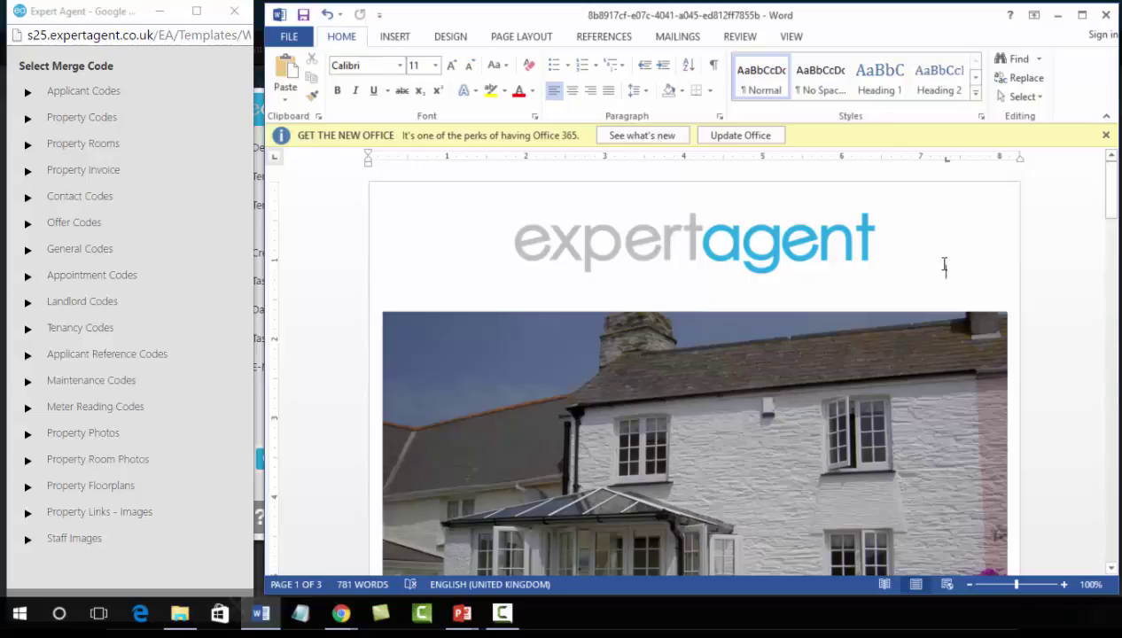
# - Check the height and width of the main house photo on the first page, and delete the photo
pyautogui.scroll(-3, 941, 263)
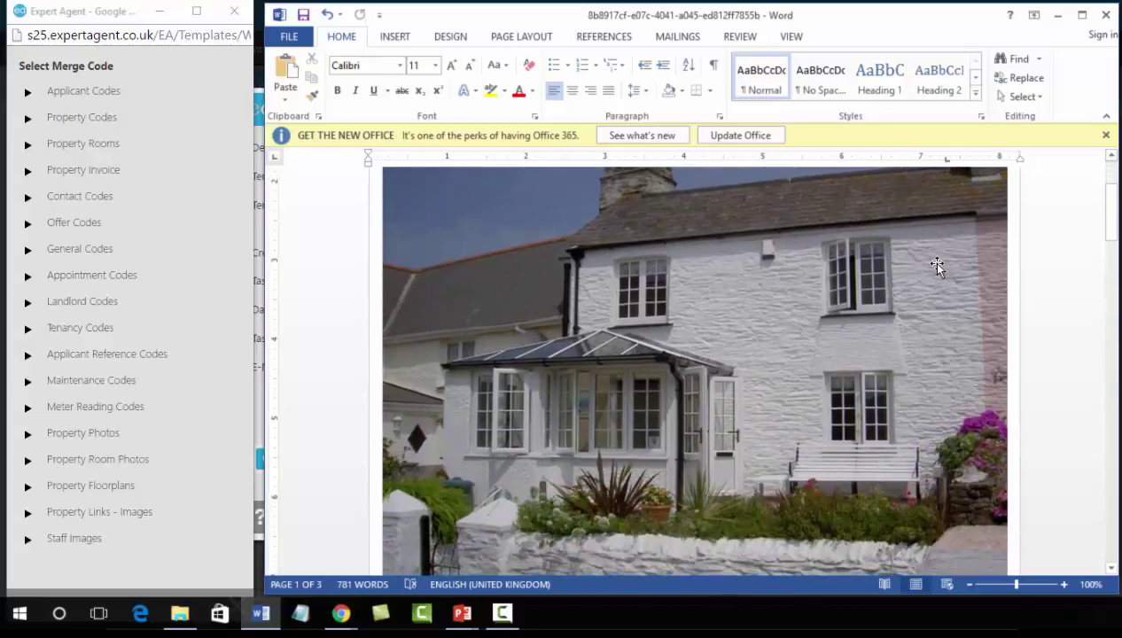
pyautogui.click(657, 364)
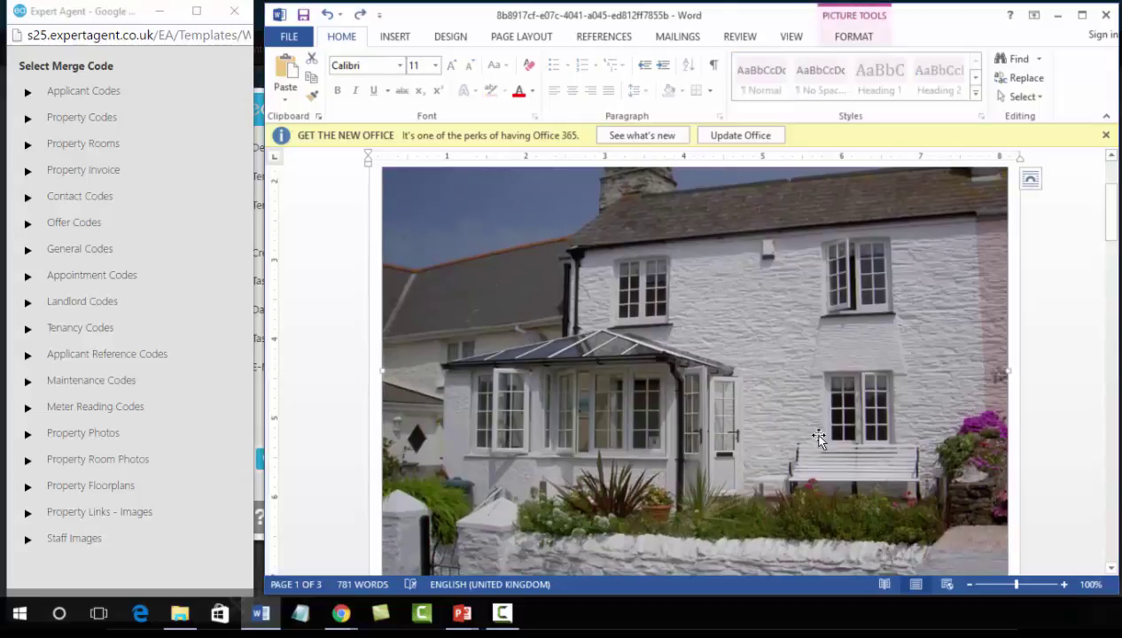
pyautogui.click(970, 585)
pyautogui.click(969, 585)
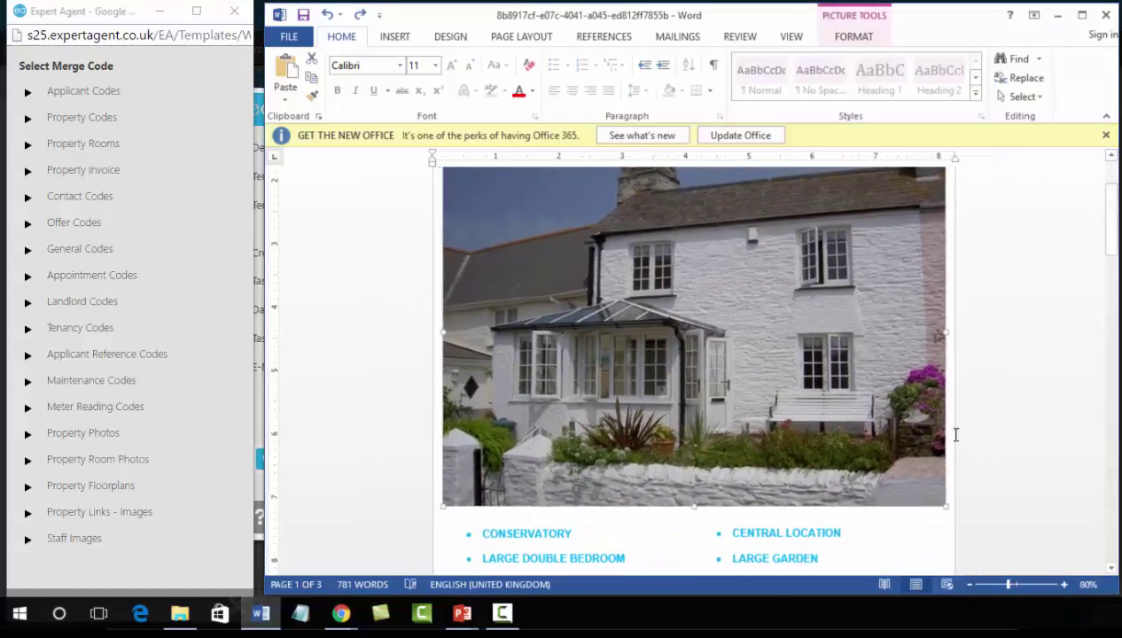
pyautogui.moveTo(1114, 225); pyautogui.dragTo(1114, 221)
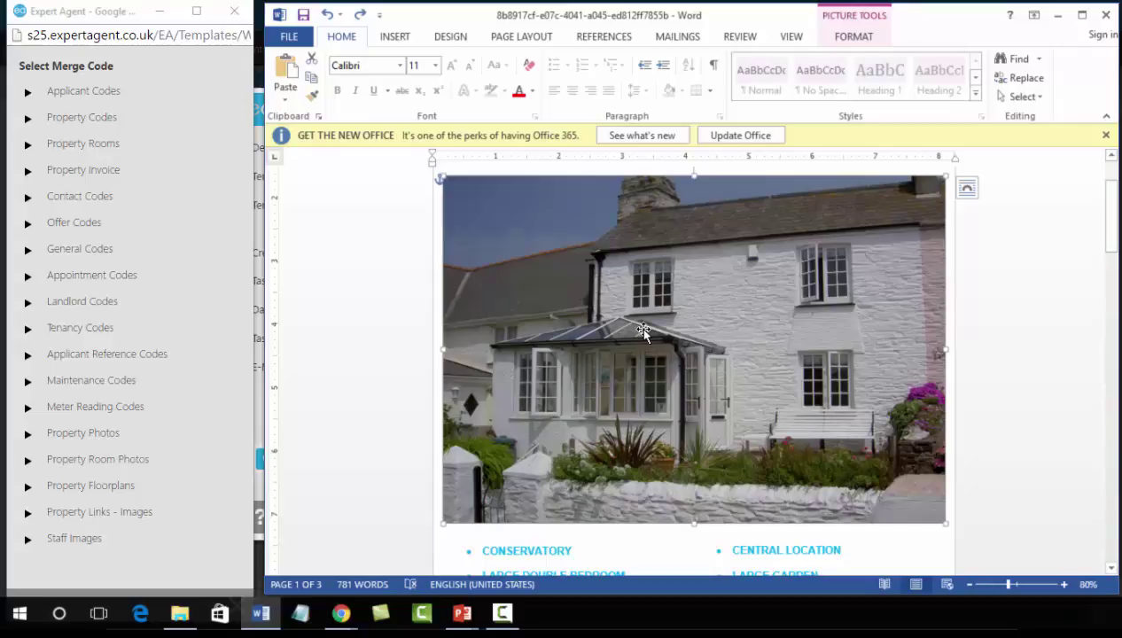
pyautogui.click(851, 37)
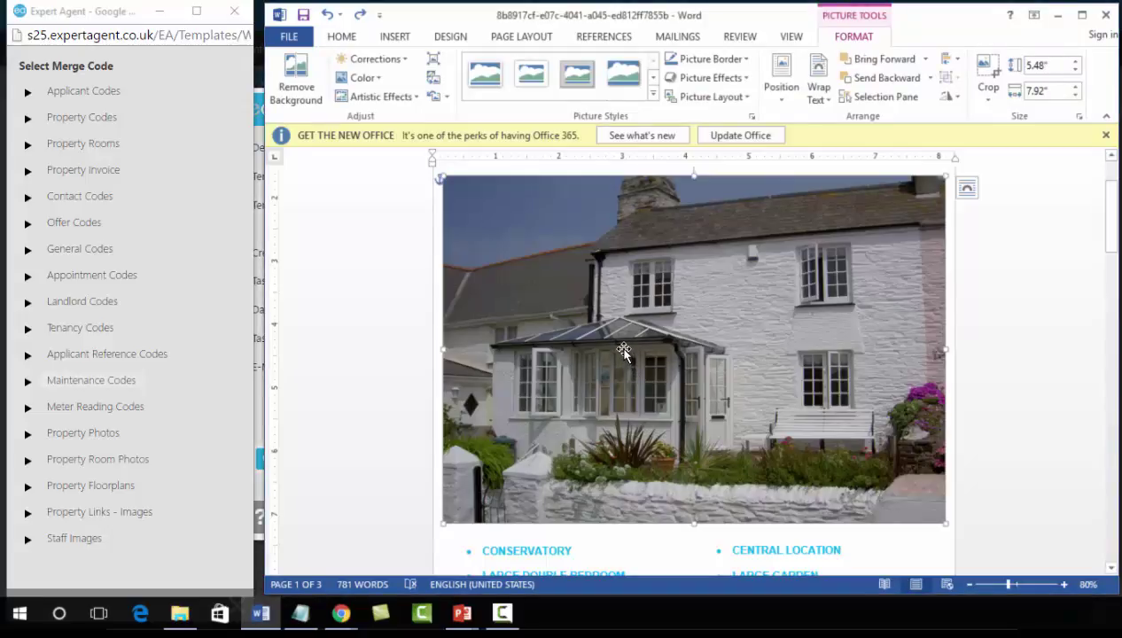
pyautogui.press('Delete')
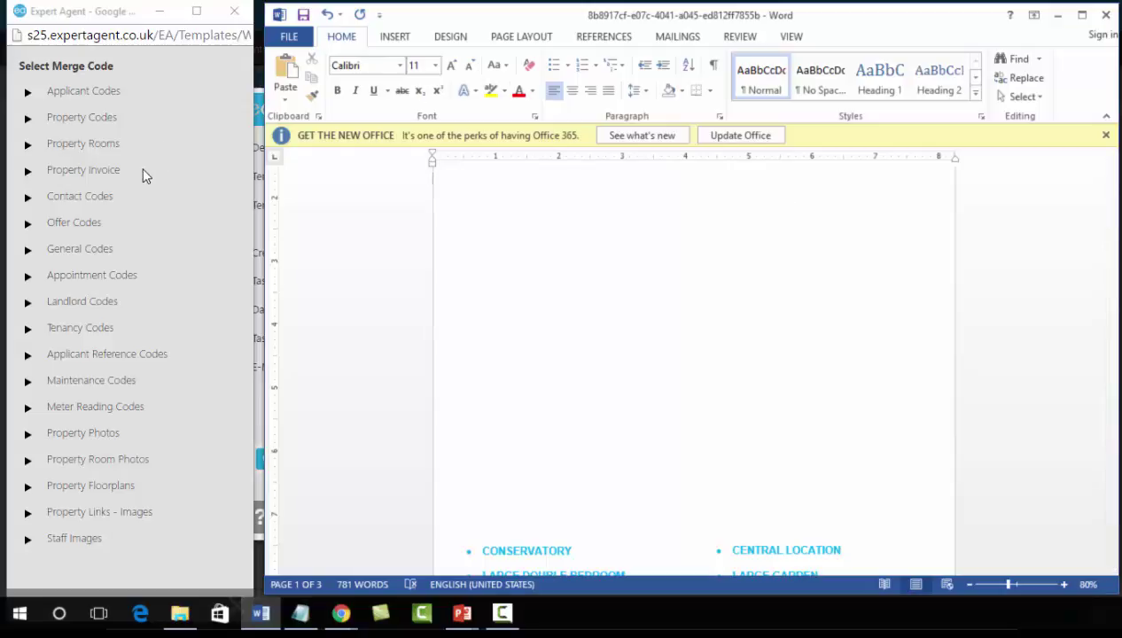
# - Copy the Photo 1 merge code from the Property Photos group in the Expert Agent merge code window
pyautogui.click(28, 436)
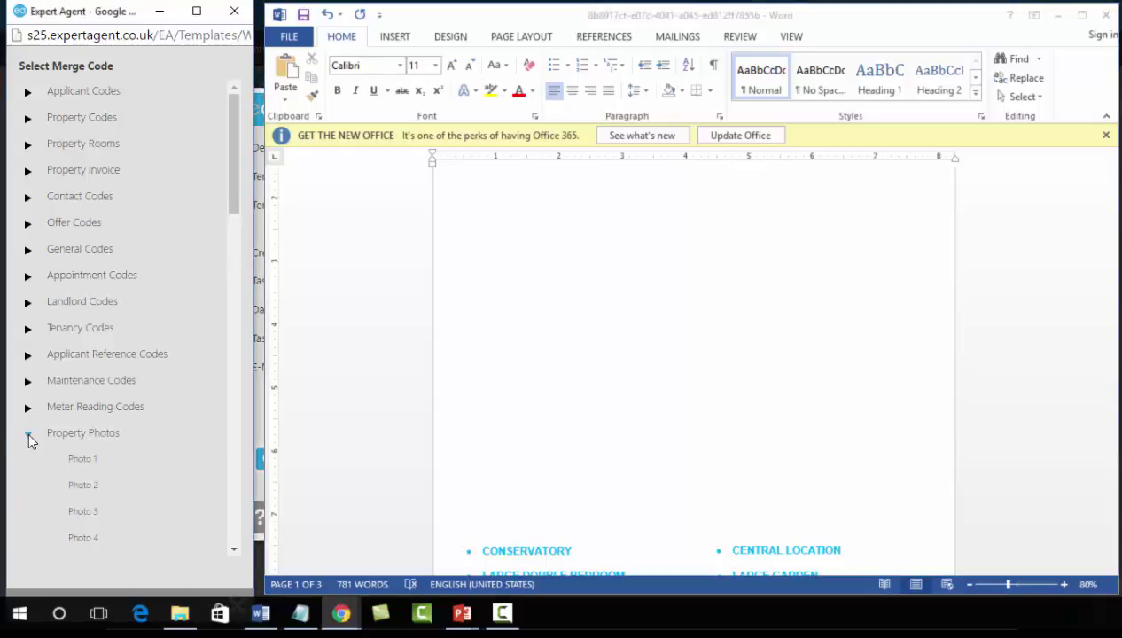
pyautogui.click(81, 461)
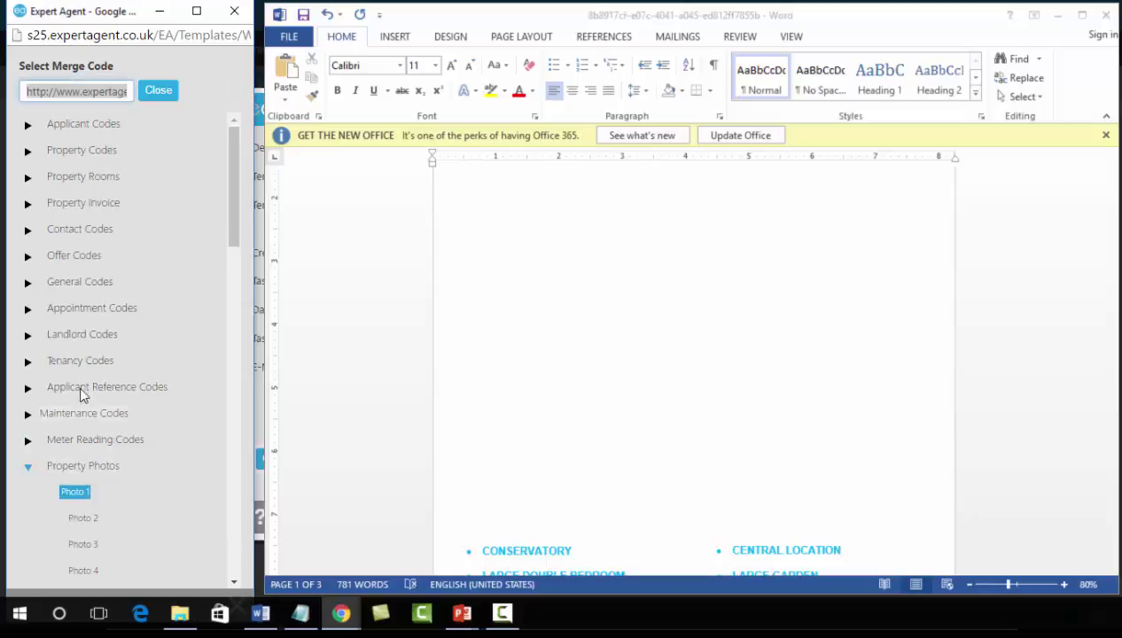
pyautogui.rightClick(61, 90)
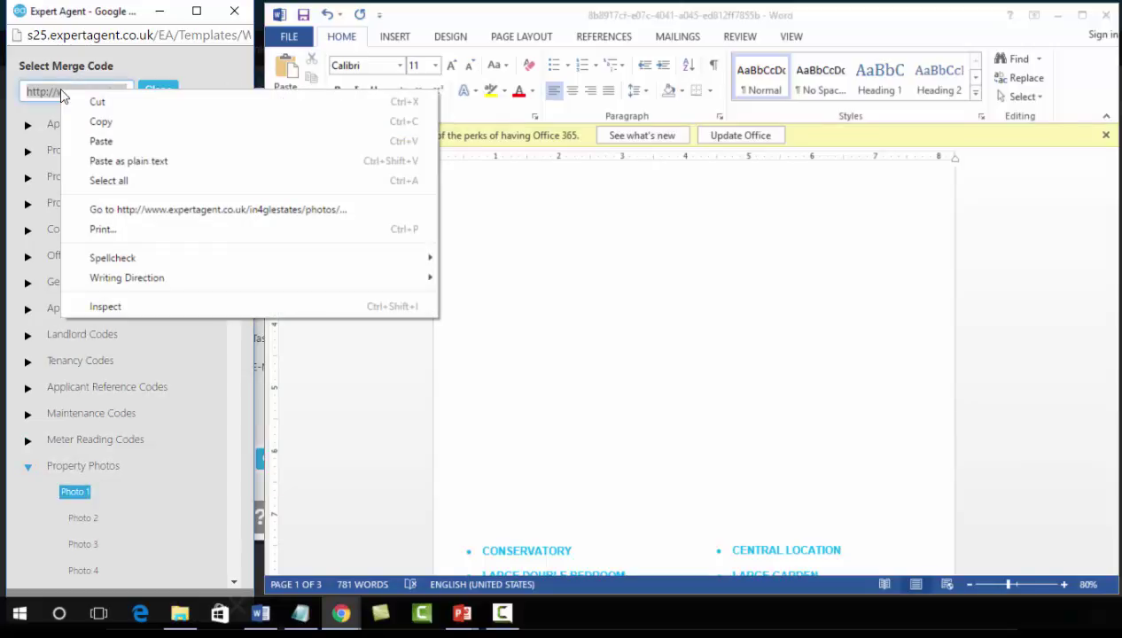
pyautogui.click(71, 124)
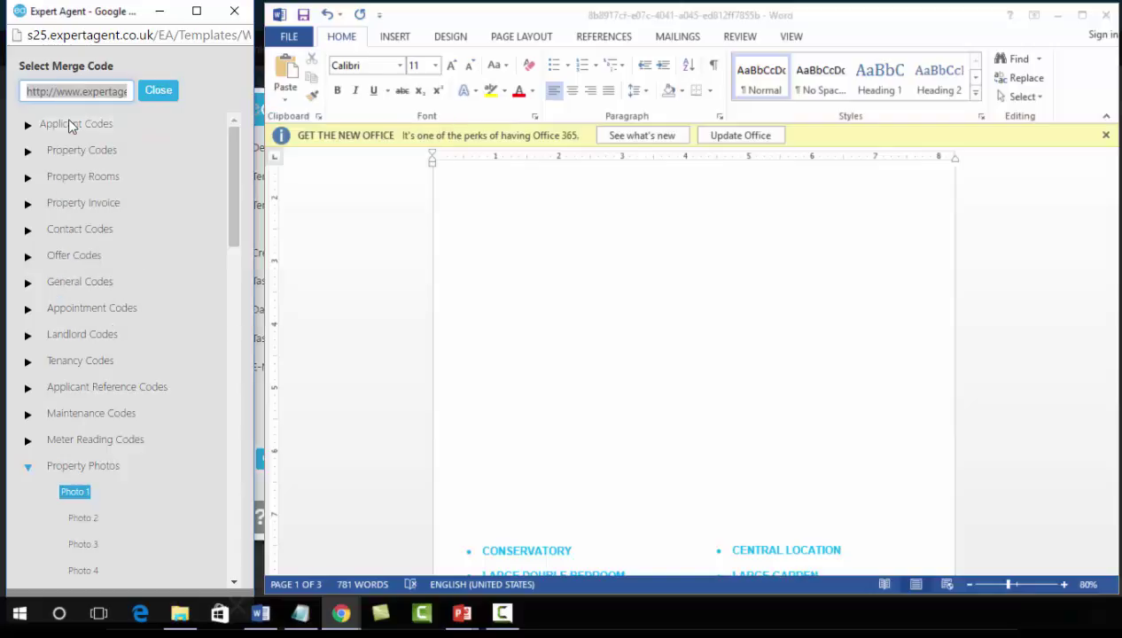
# - Try pasting the Photo 1 code as plain text into the blank photo area, and remove that text
pyautogui.click(538, 227)
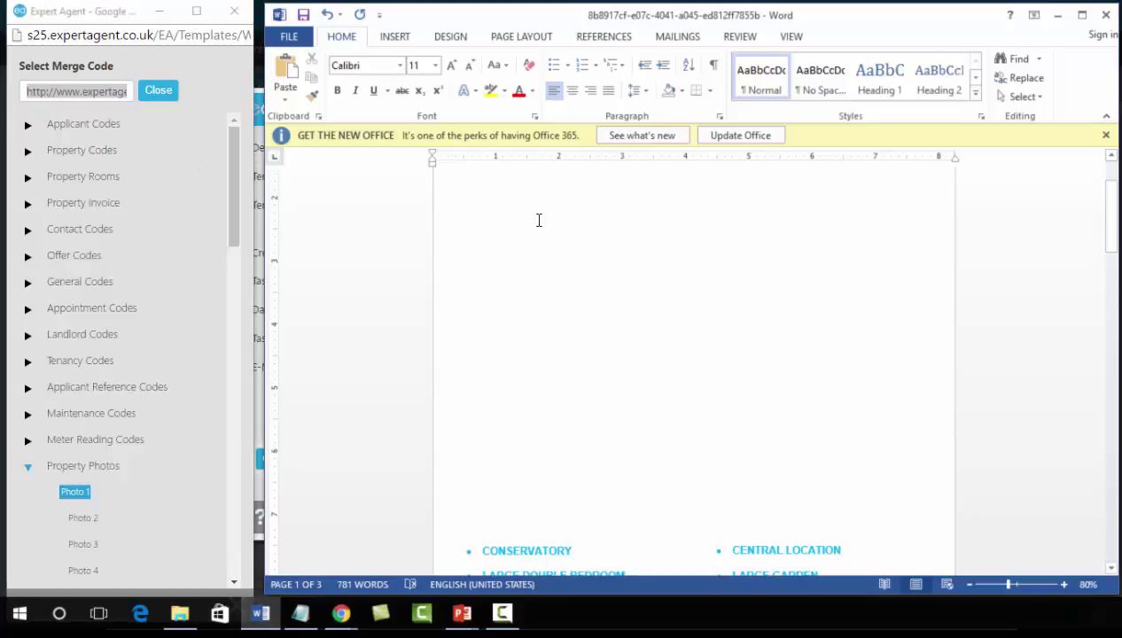
pyautogui.hotkey('ctrl', 'v')
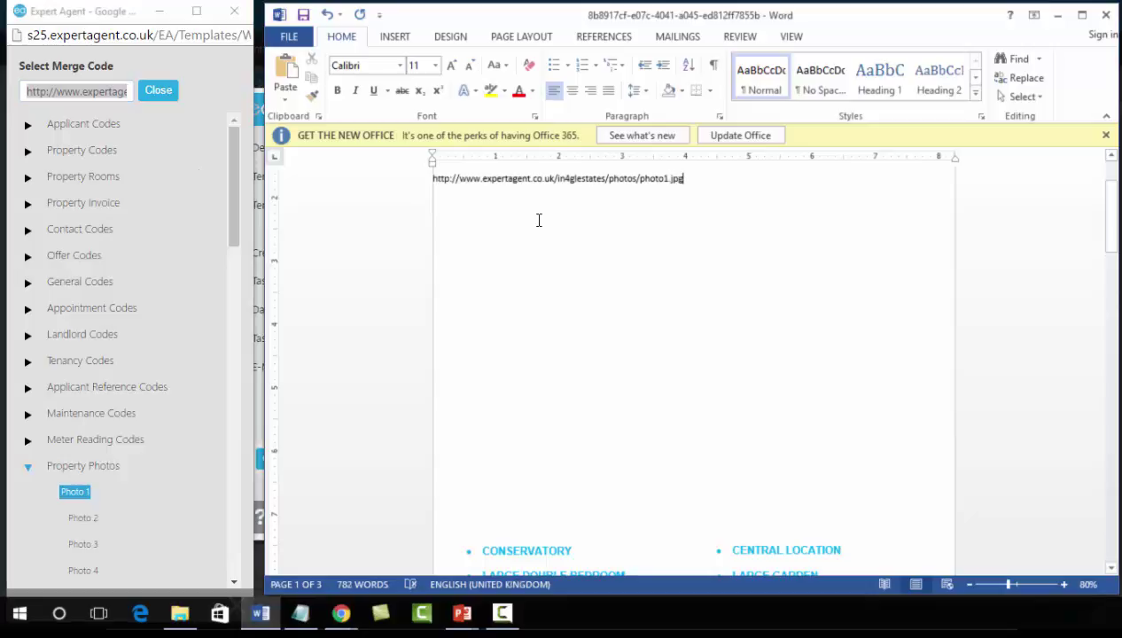
pyautogui.moveTo(719, 178); pyautogui.dragTo(430, 180)
pyautogui.press('Delete')
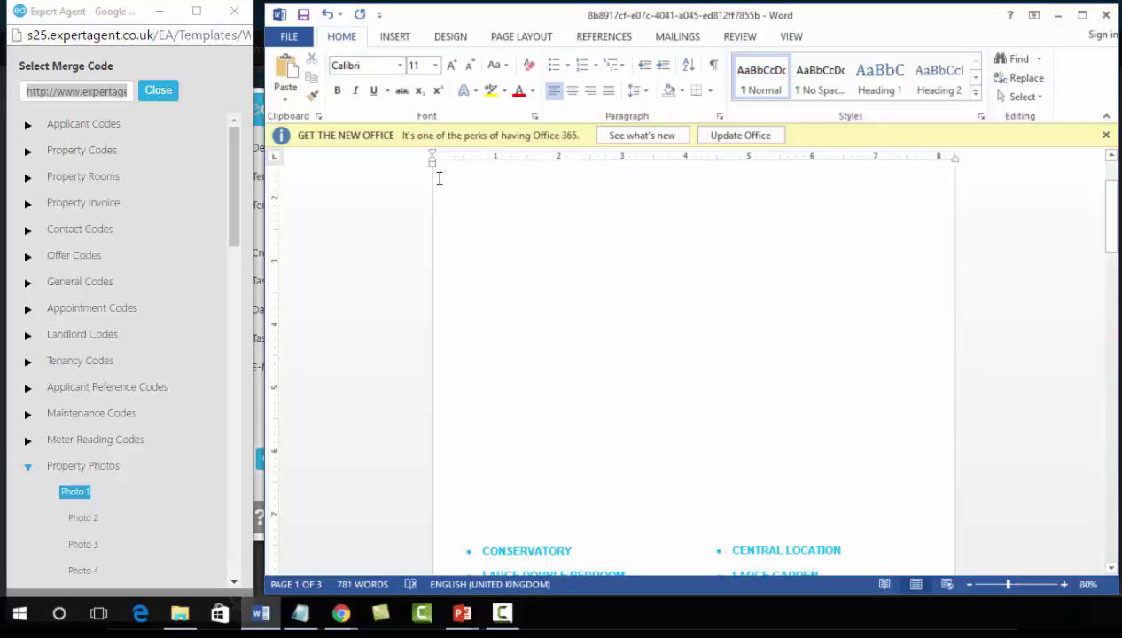
# - Insert a picture into the blank photo area from the copied Photo 1 URL as file name, using Link to File
pyautogui.click(390, 40)
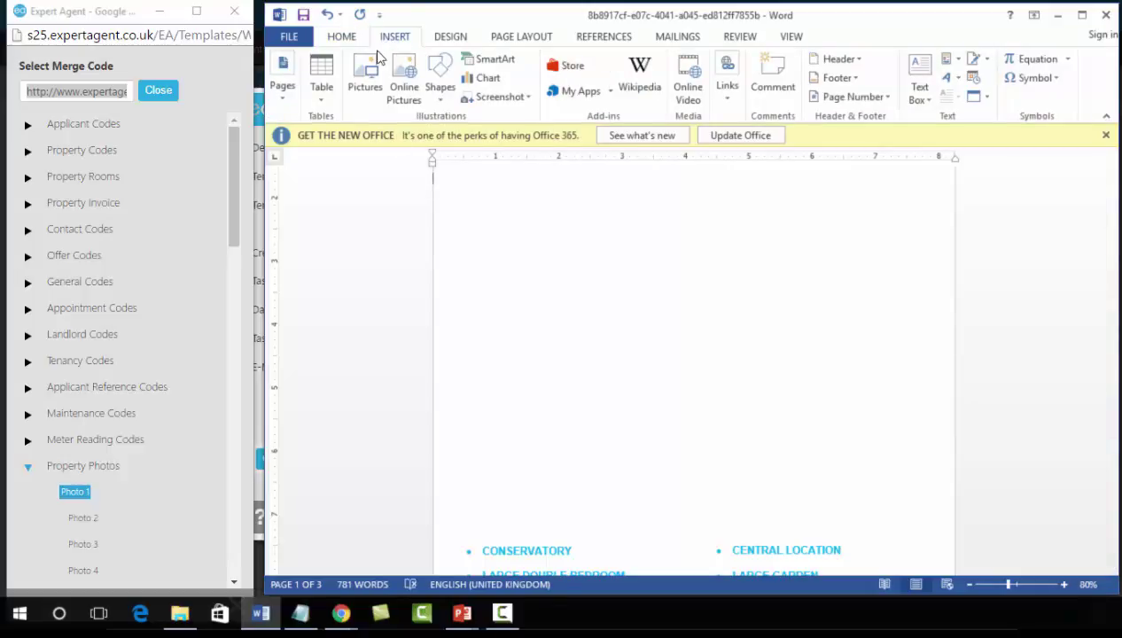
pyautogui.click(365, 77)
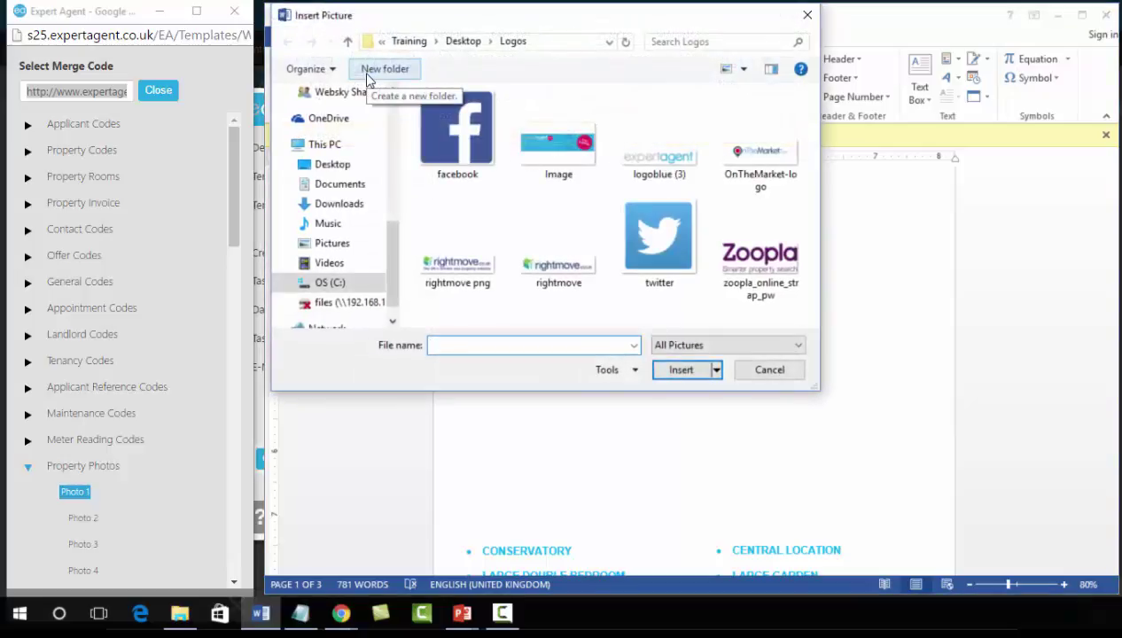
pyautogui.rightClick(450, 345)
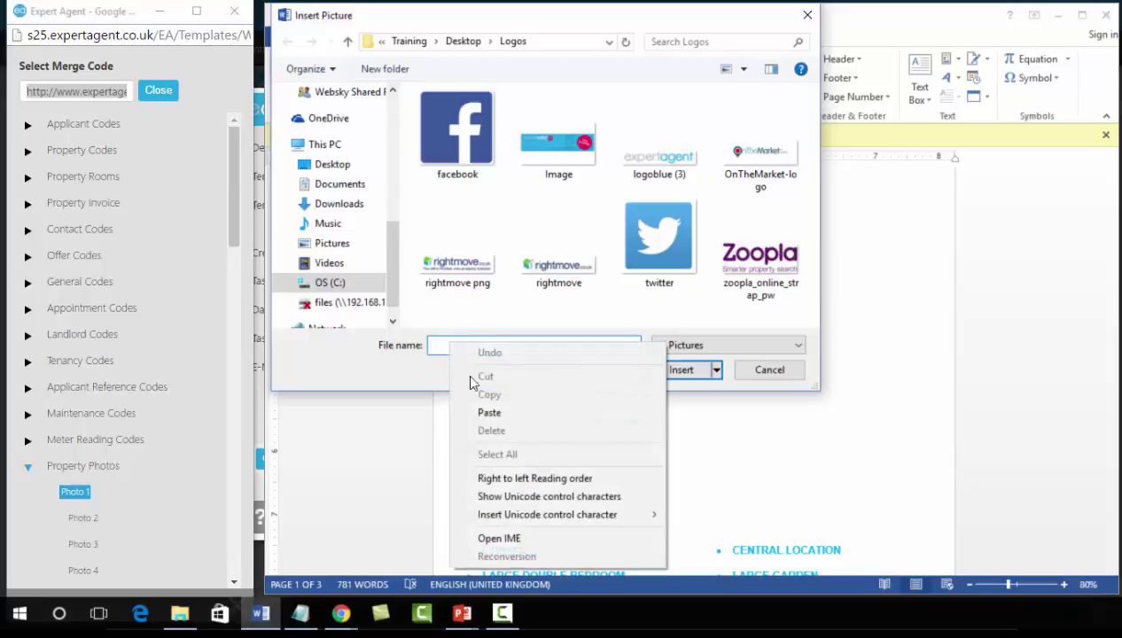
pyautogui.click(480, 413)
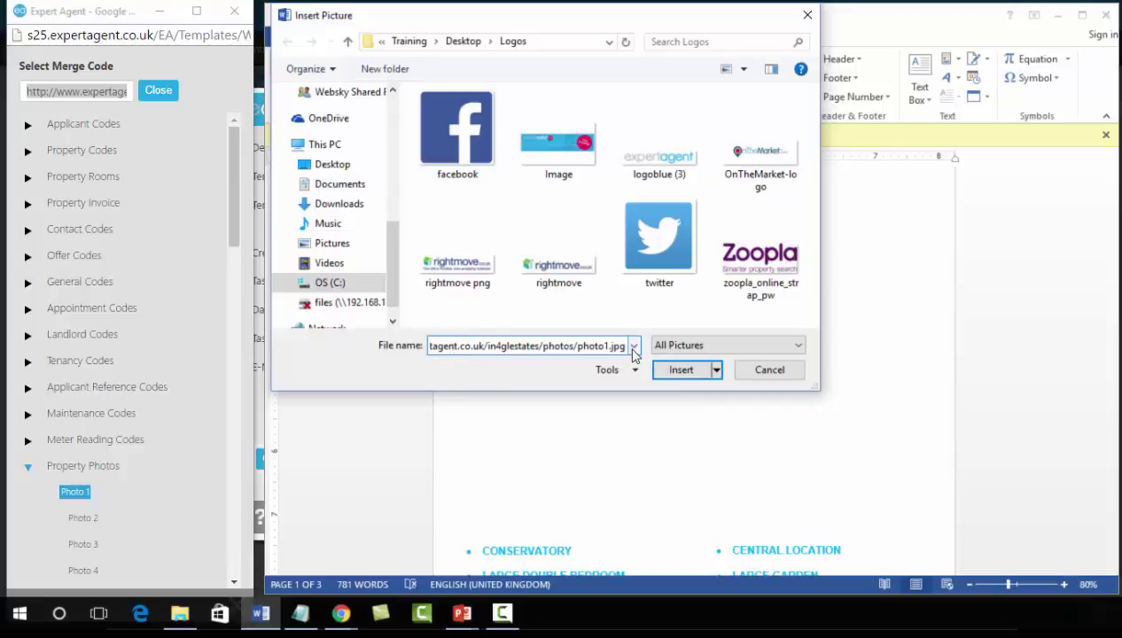
pyautogui.click(716, 370)
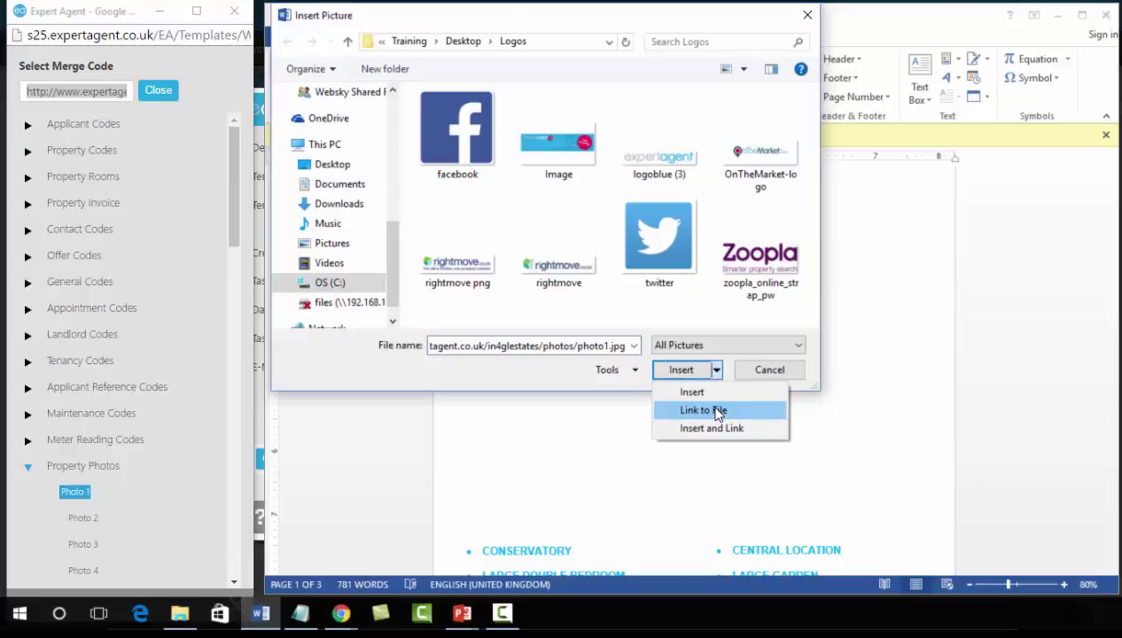
pyautogui.click(717, 410)
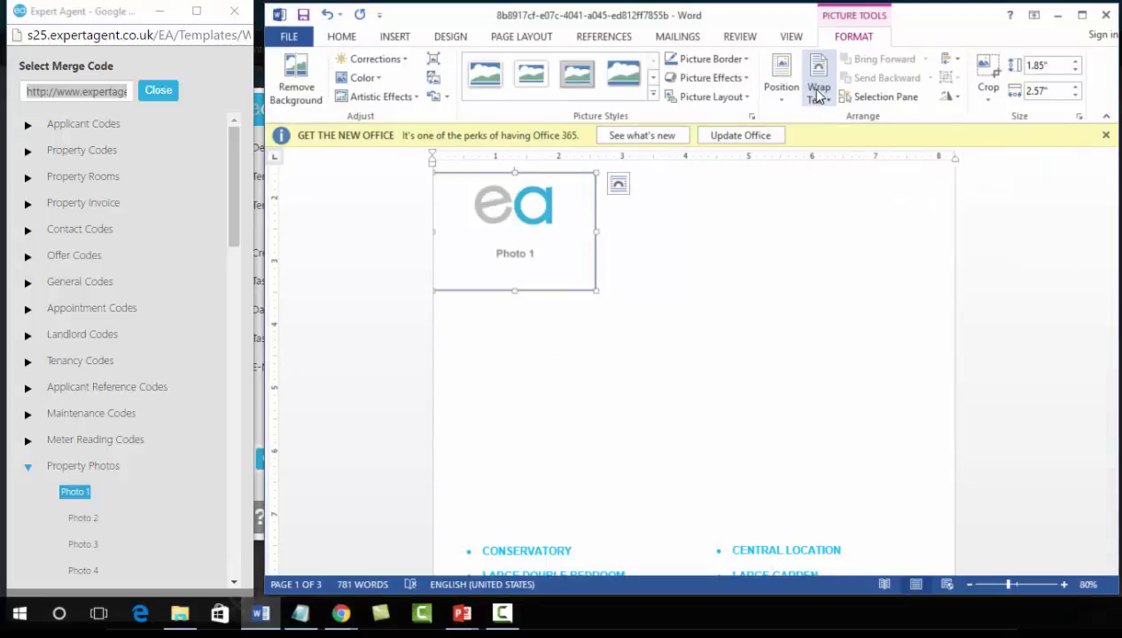
# - Set the Photo 1 placeholder's wrapping to In front of text and its absolute horizontal and vertical positions relative to Page
pyautogui.click(817, 94)
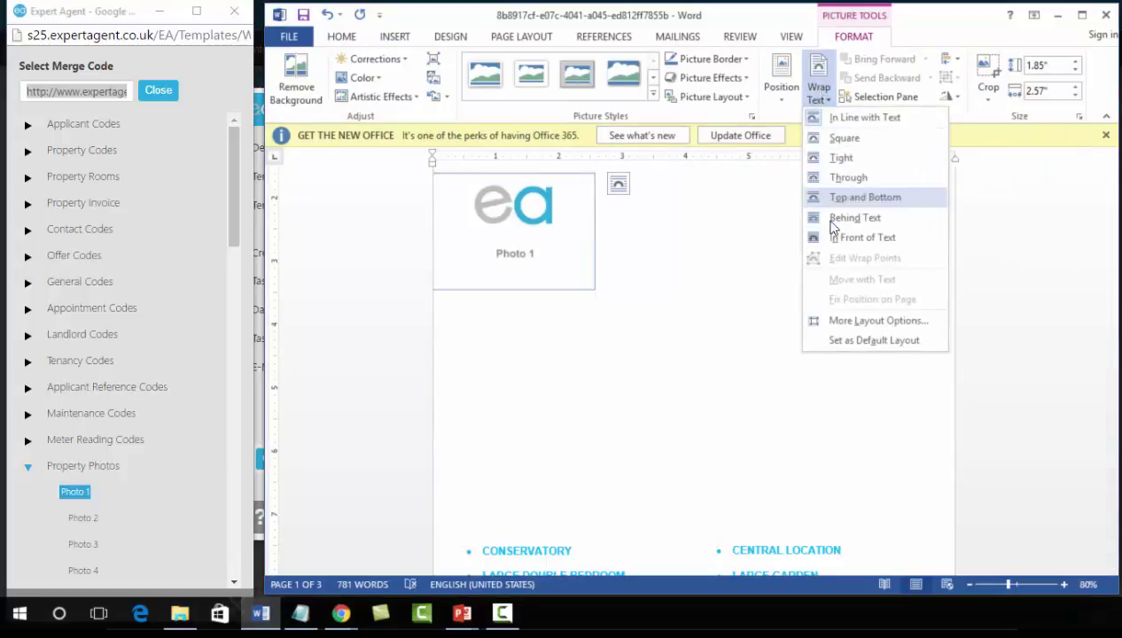
pyautogui.click(832, 322)
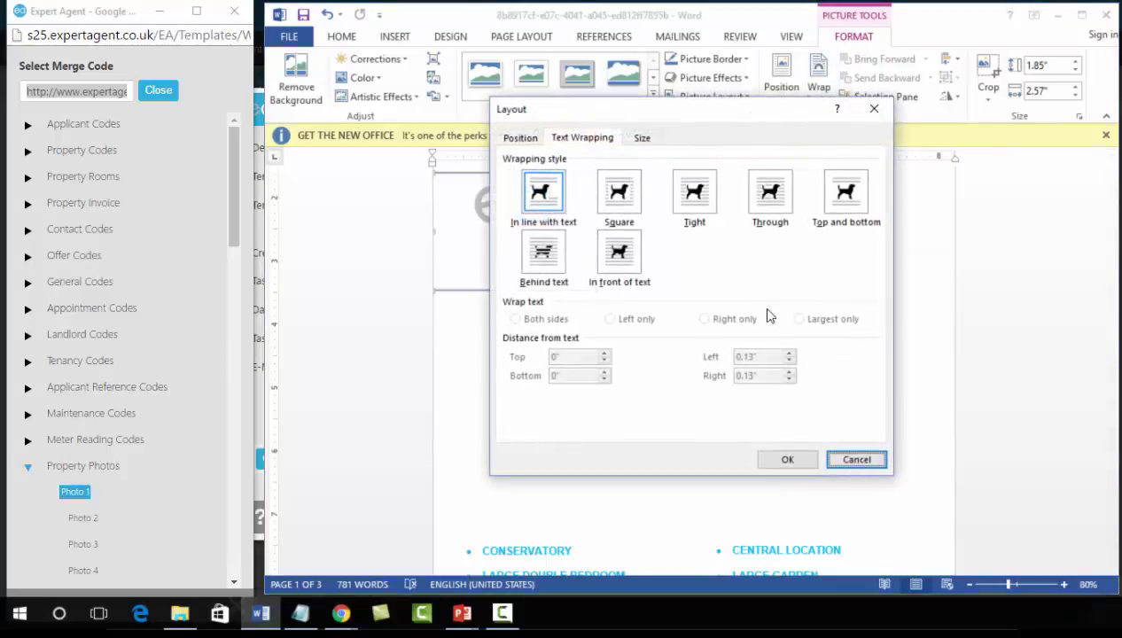
pyautogui.click(619, 254)
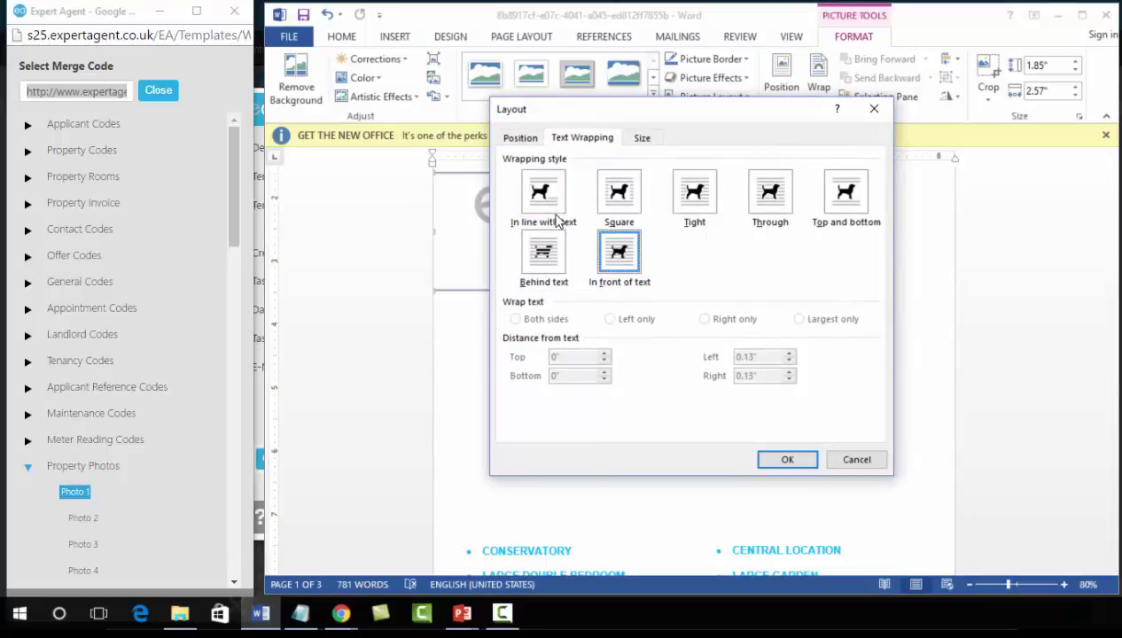
pyautogui.click(520, 138)
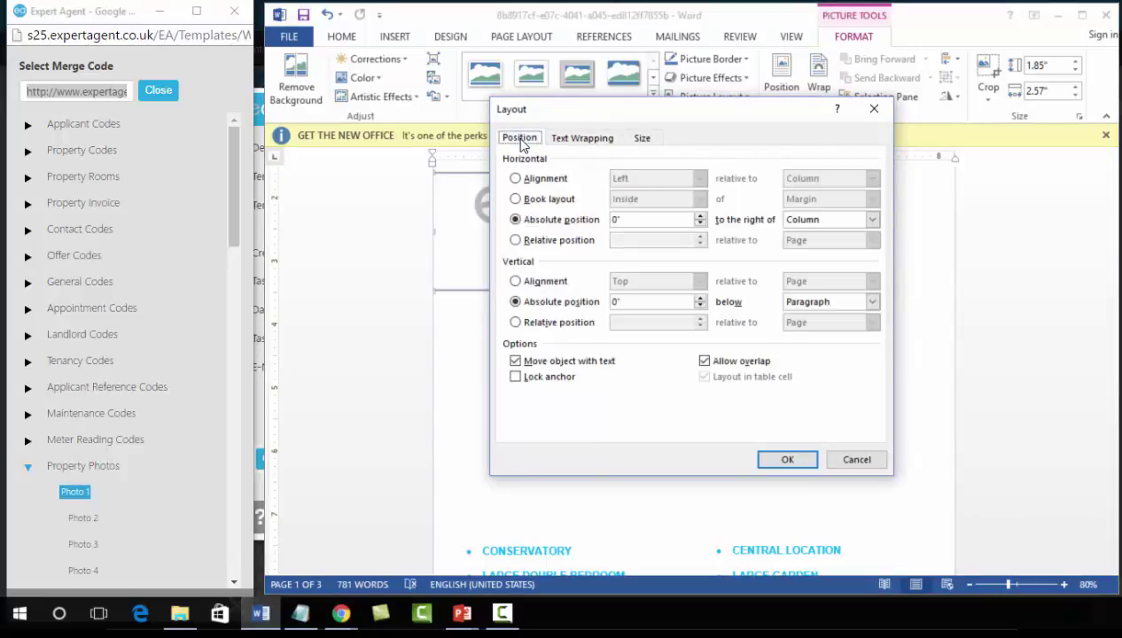
pyautogui.click(800, 227)
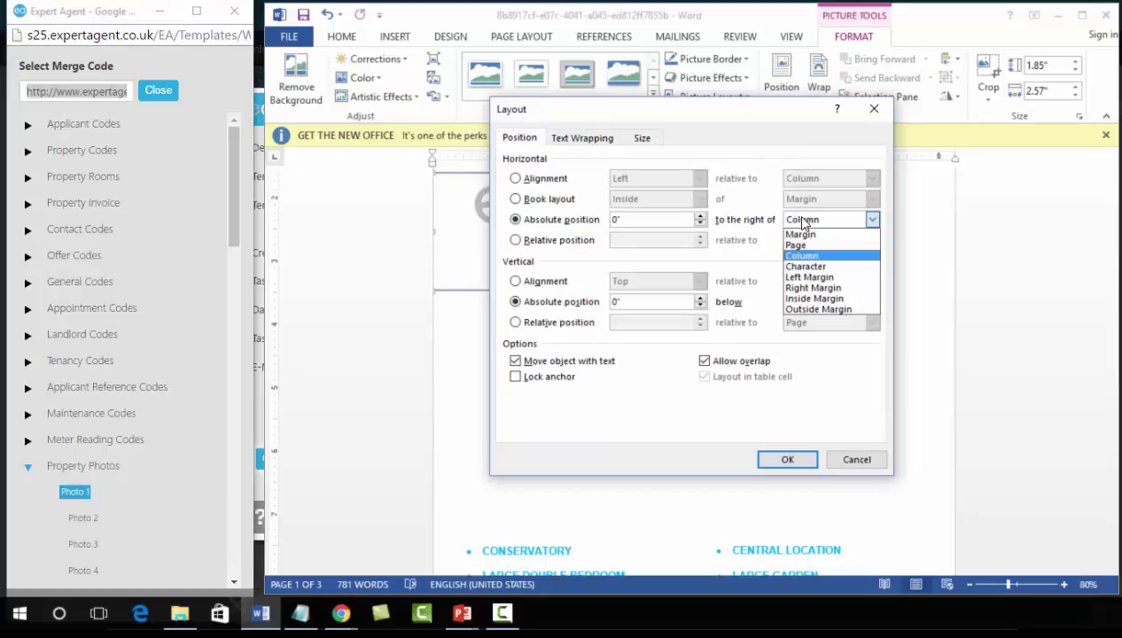
pyautogui.click(803, 242)
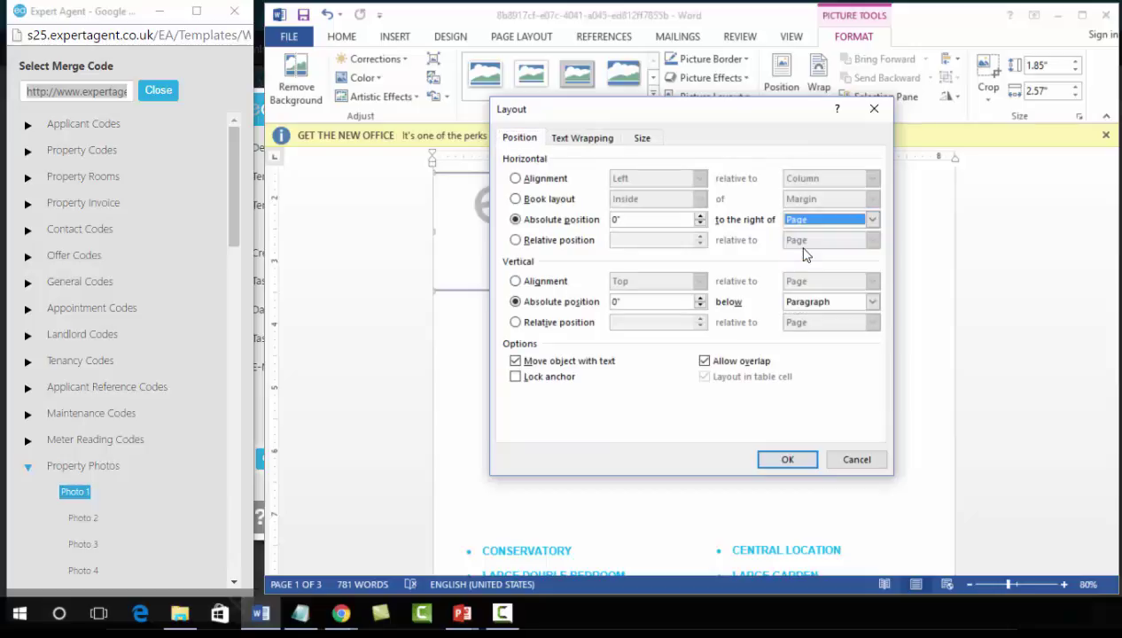
pyautogui.click(801, 303)
pyautogui.click(796, 327)
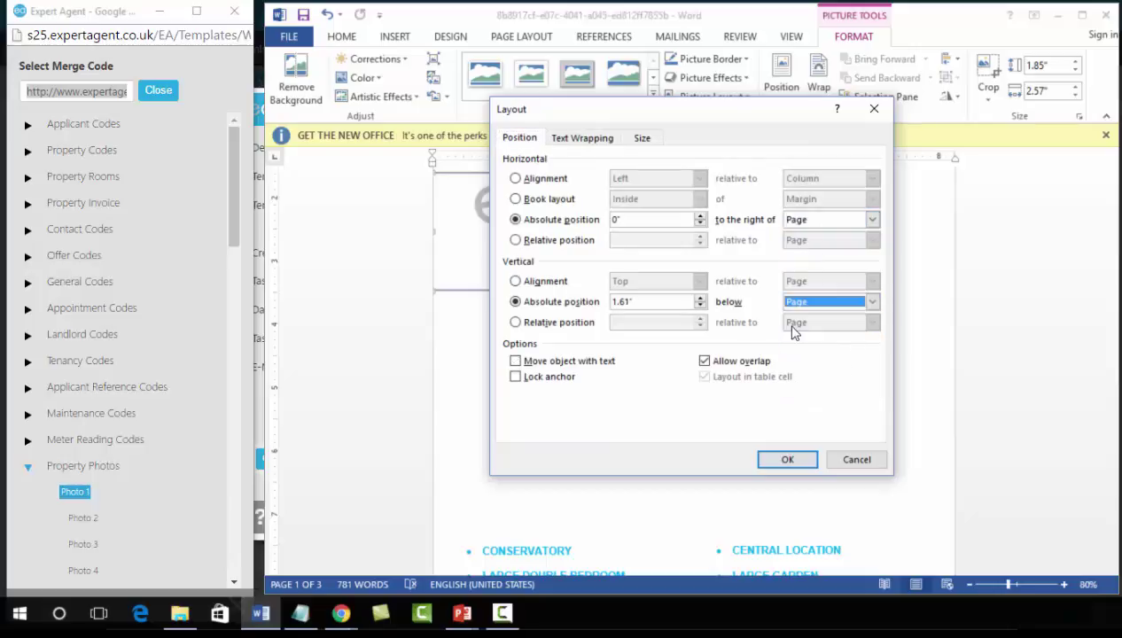
# - Turn off the placeholder's aspect ratio lock and original-size scaling, and set its height to 5.48" and width to 7.92"
pyautogui.click(642, 140)
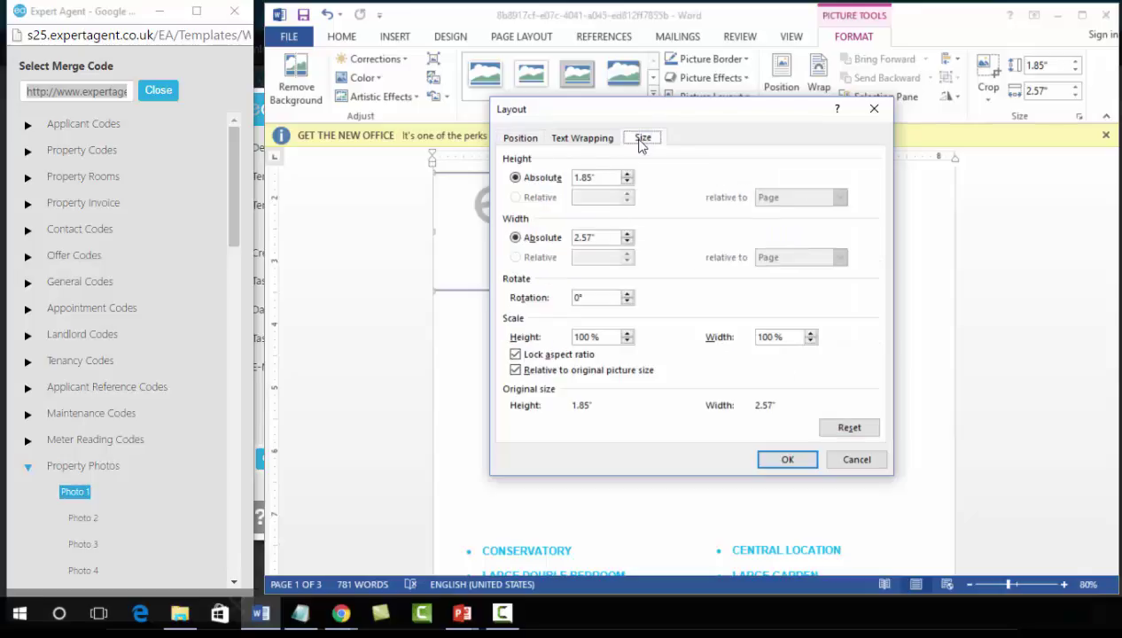
pyautogui.click(515, 355)
pyautogui.click(514, 370)
pyautogui.click(606, 176)
pyautogui.click(518, 177)
pyautogui.write('5.48')
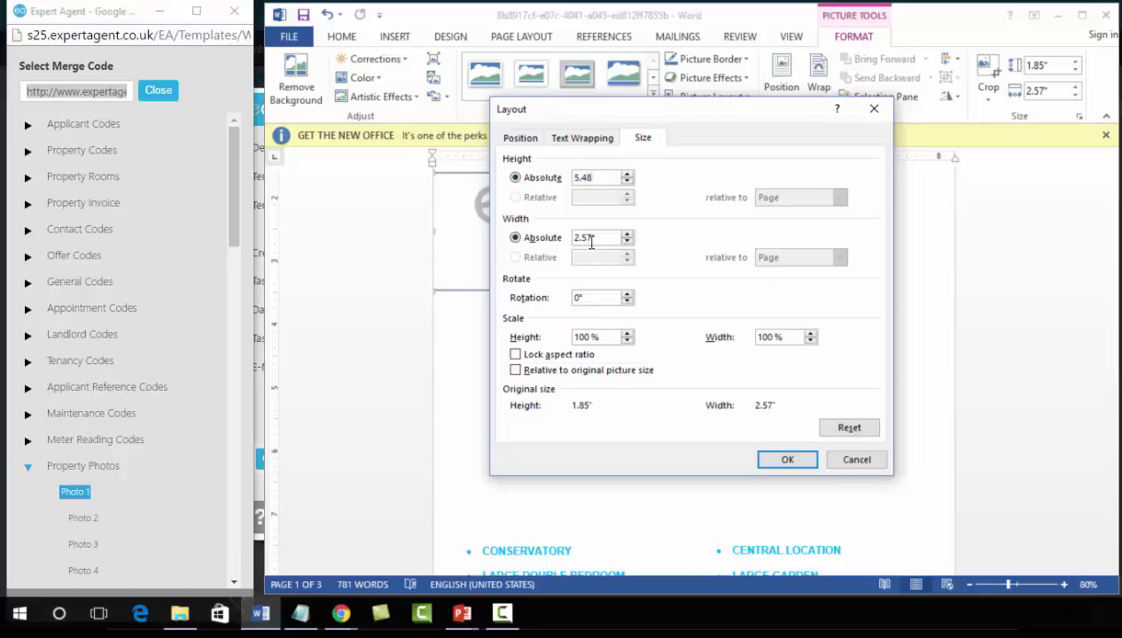
pyautogui.moveTo(594, 238); pyautogui.dragTo(476, 235)
pyautogui.write('7.92')
pyautogui.click(771, 464)
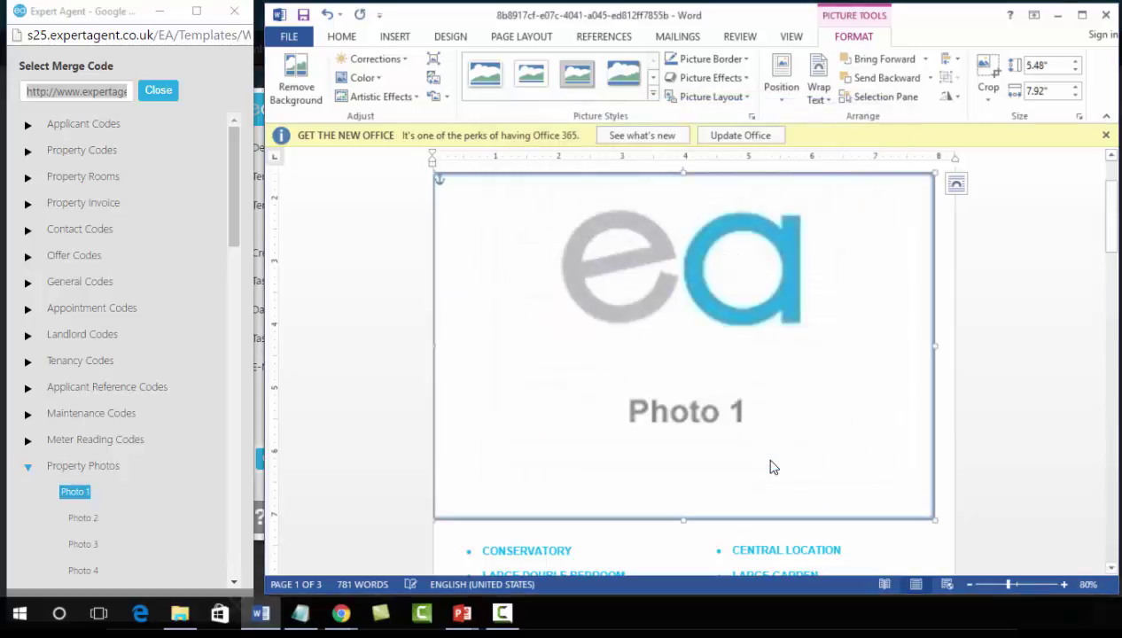
# - Move the Photo 1 placeholder to fit between the page edges where the old house photo was
pyautogui.moveTo(676, 367); pyautogui.dragTo(670, 362)
pyautogui.scroll(1, 1023, 424)
pyautogui.scroll(-6, 1023, 422)
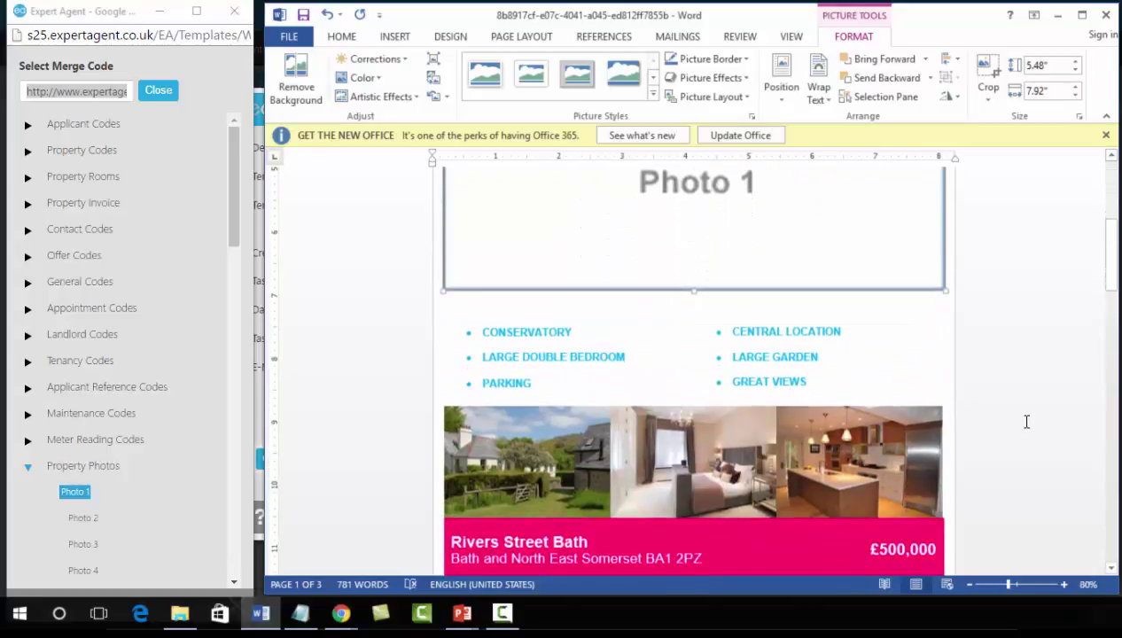
# - Examine the two text boxes holding the property's feature bullets below the Photo 1 placeholder
pyautogui.click(1063, 584)
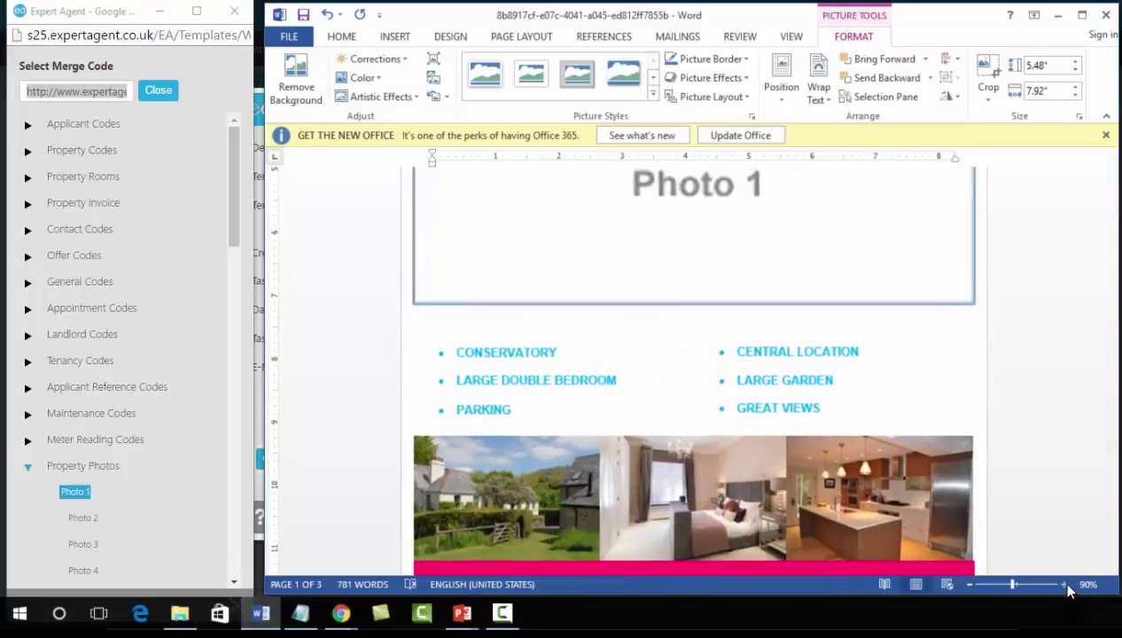
pyautogui.click(1064, 584)
pyautogui.scroll(-3, 1040, 373)
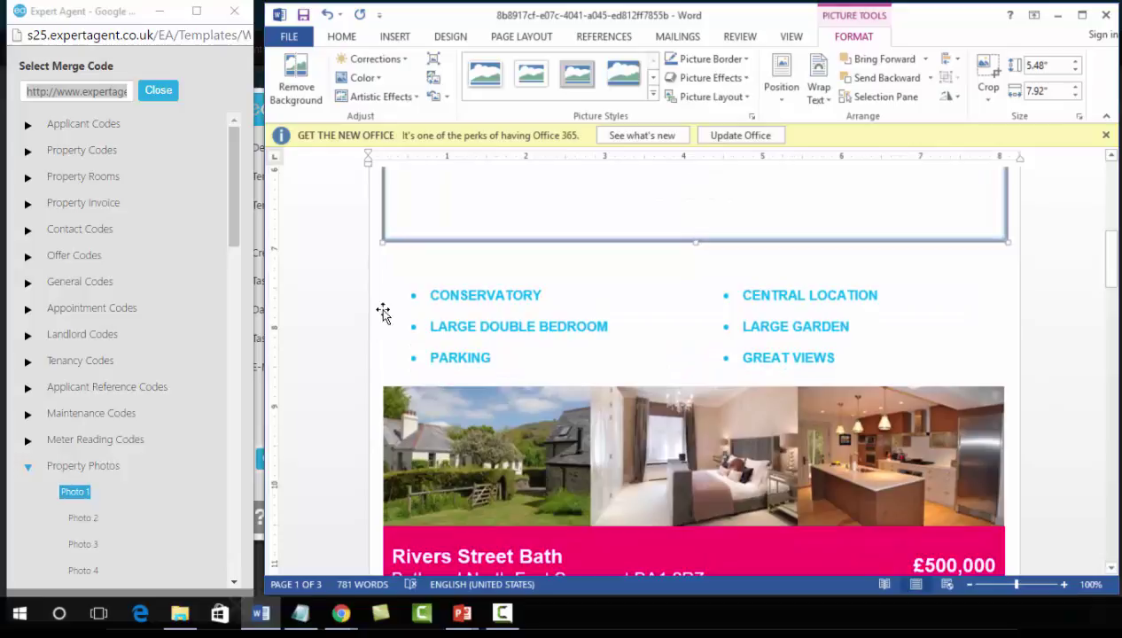
pyautogui.click(511, 294)
pyautogui.click(498, 267)
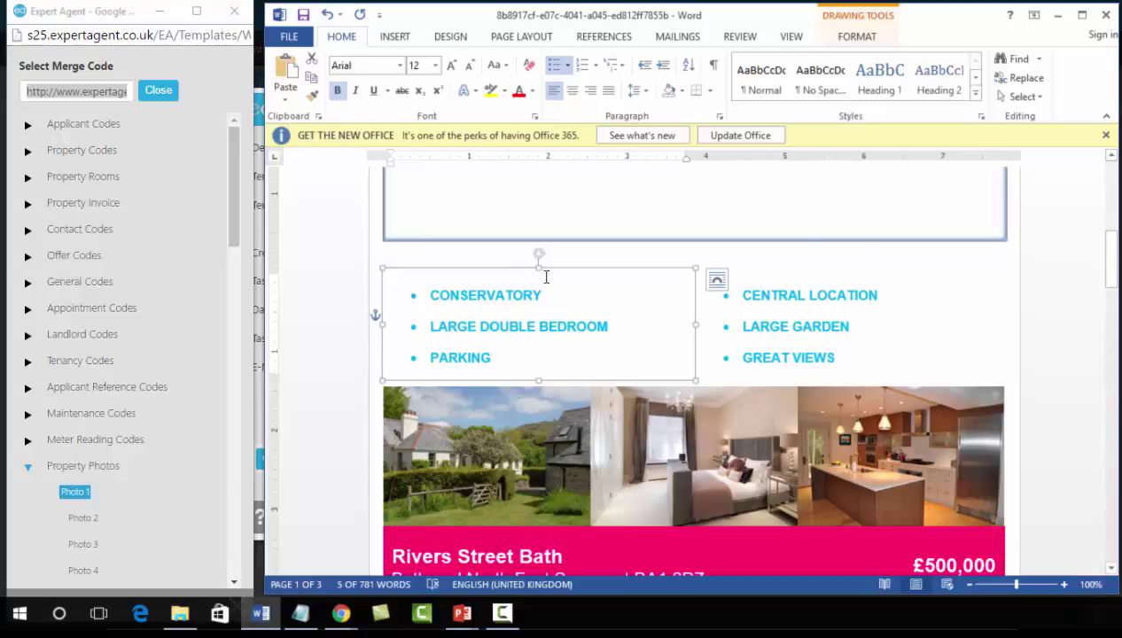
pyautogui.click(863, 299)
pyautogui.click(817, 266)
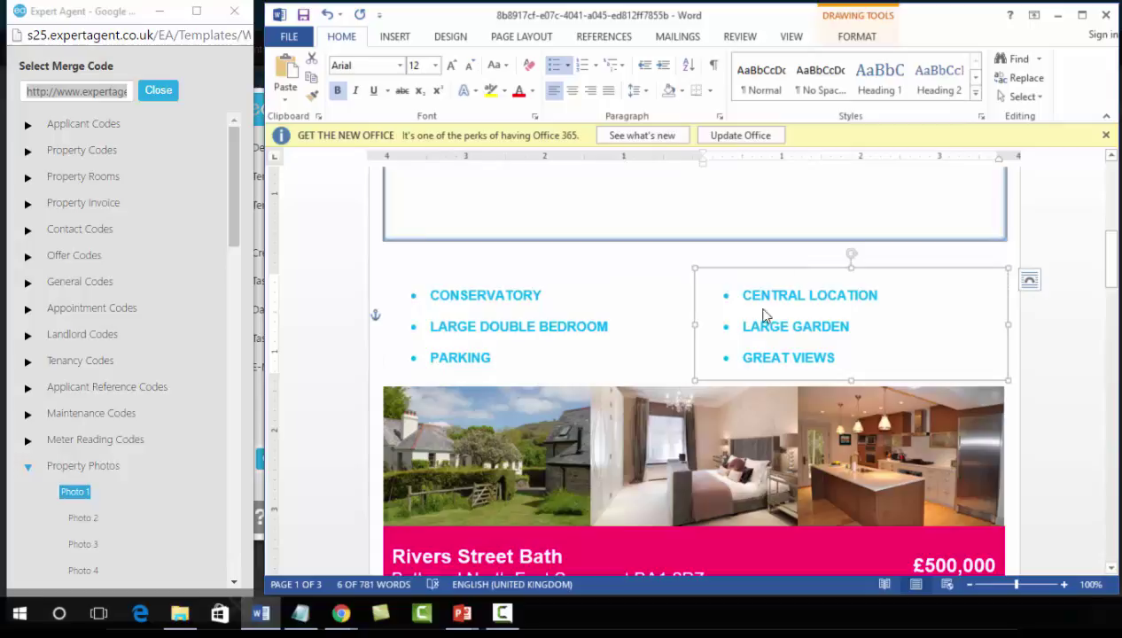
pyautogui.click(494, 293)
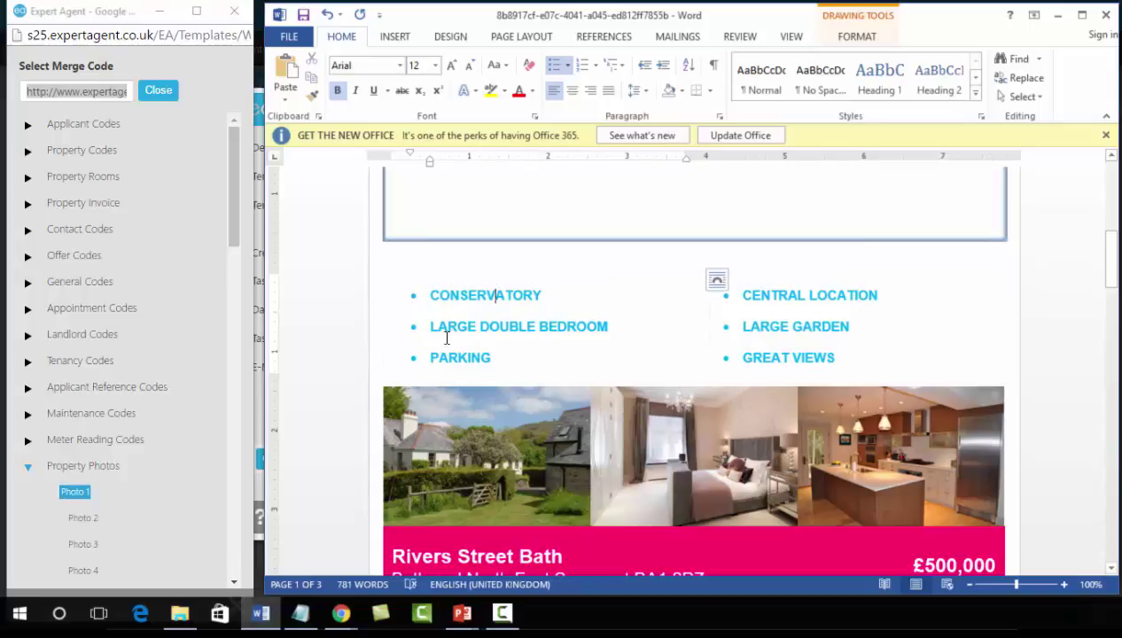
# - Delete the CONSERVATORY, LARGE DOUBLE BEDROOM and PARKING bullets from their text box
pyautogui.click(516, 254)
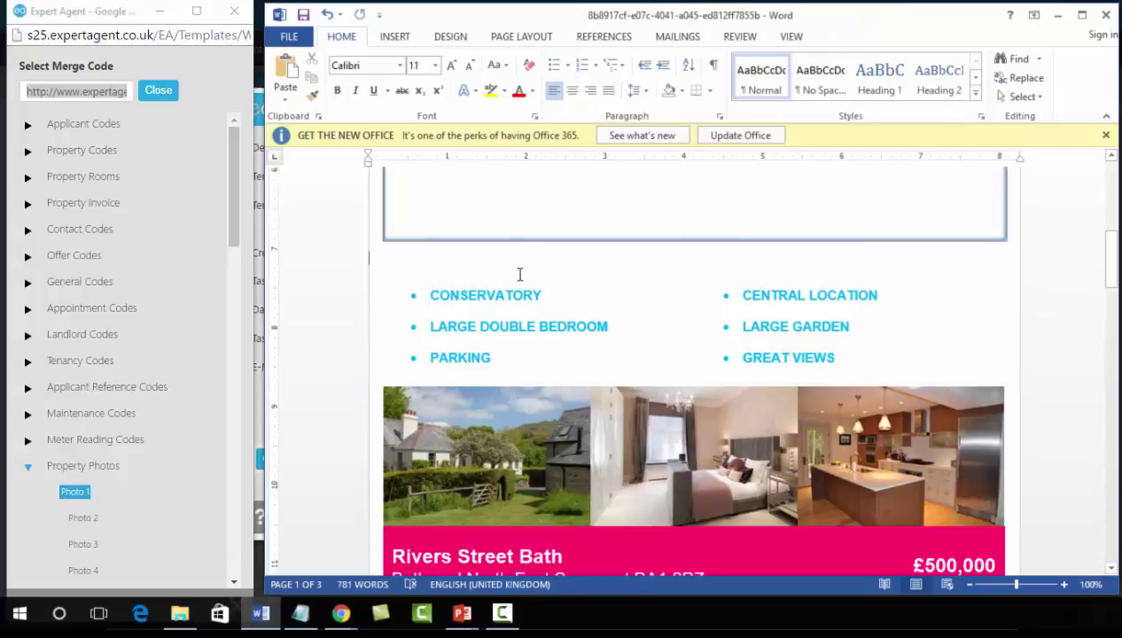
pyautogui.click(520, 275)
pyautogui.click(859, 285)
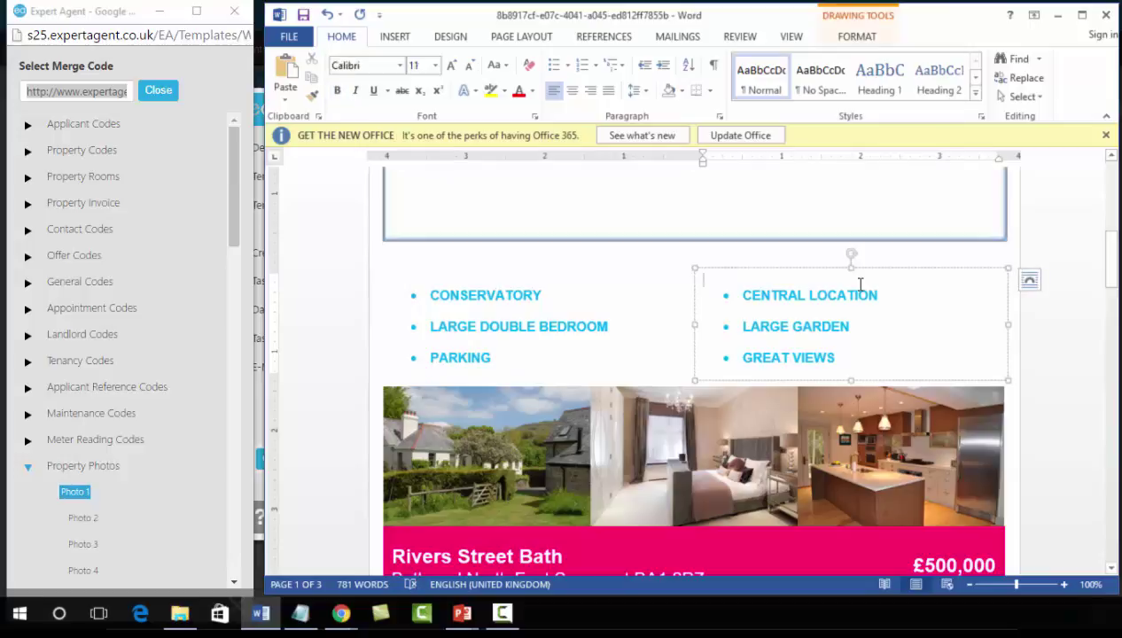
pyautogui.click(548, 368)
pyautogui.moveTo(504, 357); pyautogui.dragTo(402, 288)
pyautogui.press('Delete')
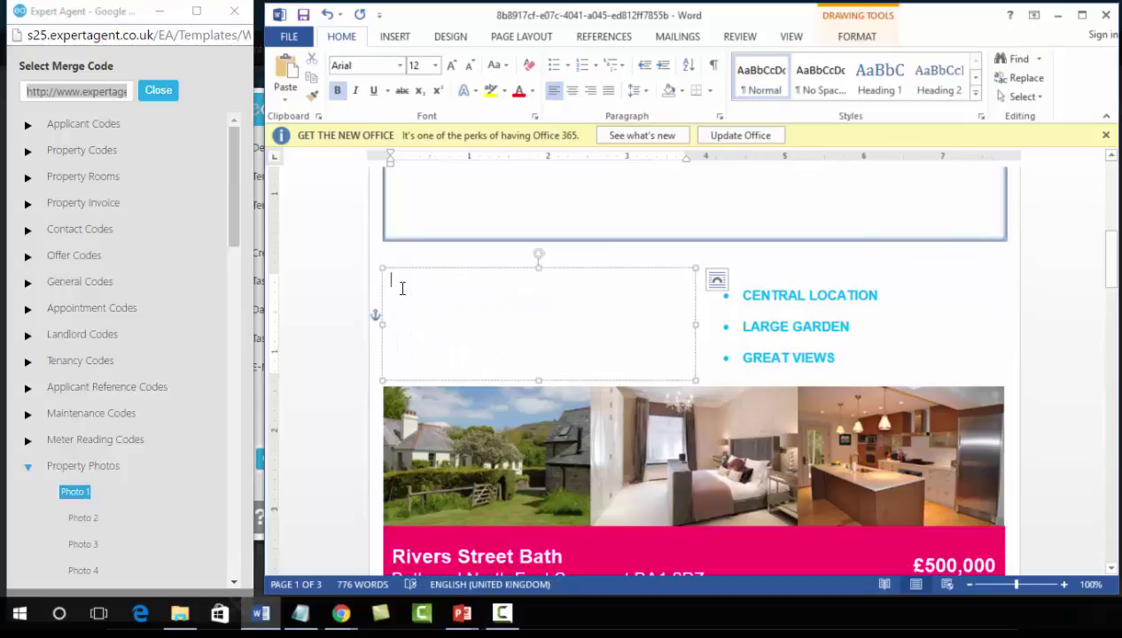
# - Copy the Star Item 1 merge code from Property Advert Text and paste {prop_star1} into the emptied text box, followed by a new line
pyautogui.click(28, 468)
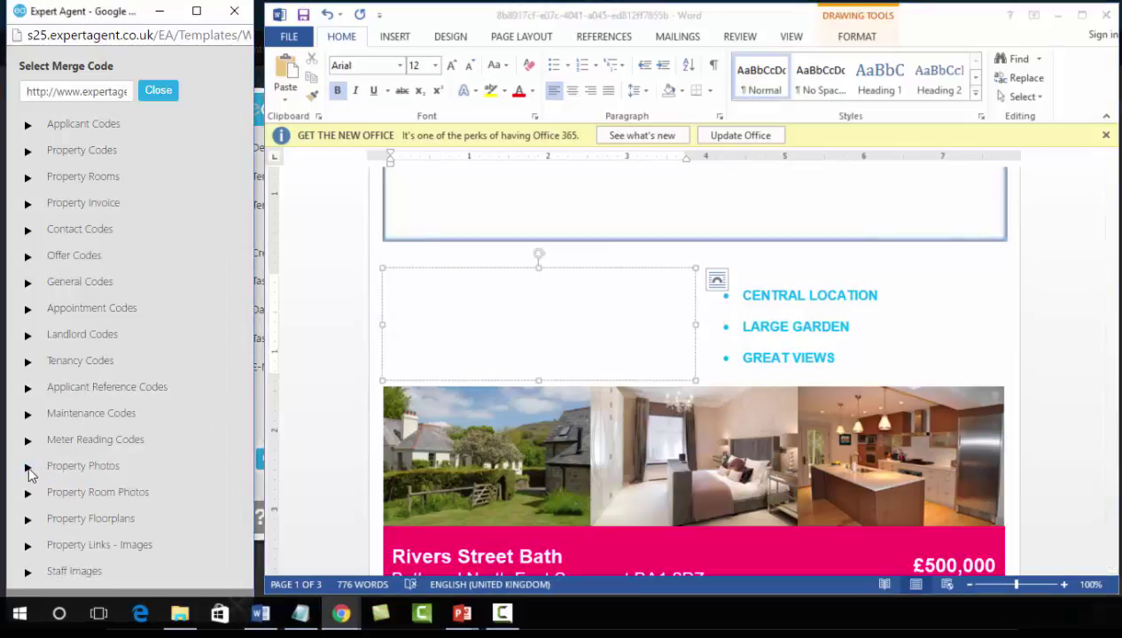
pyautogui.click(27, 153)
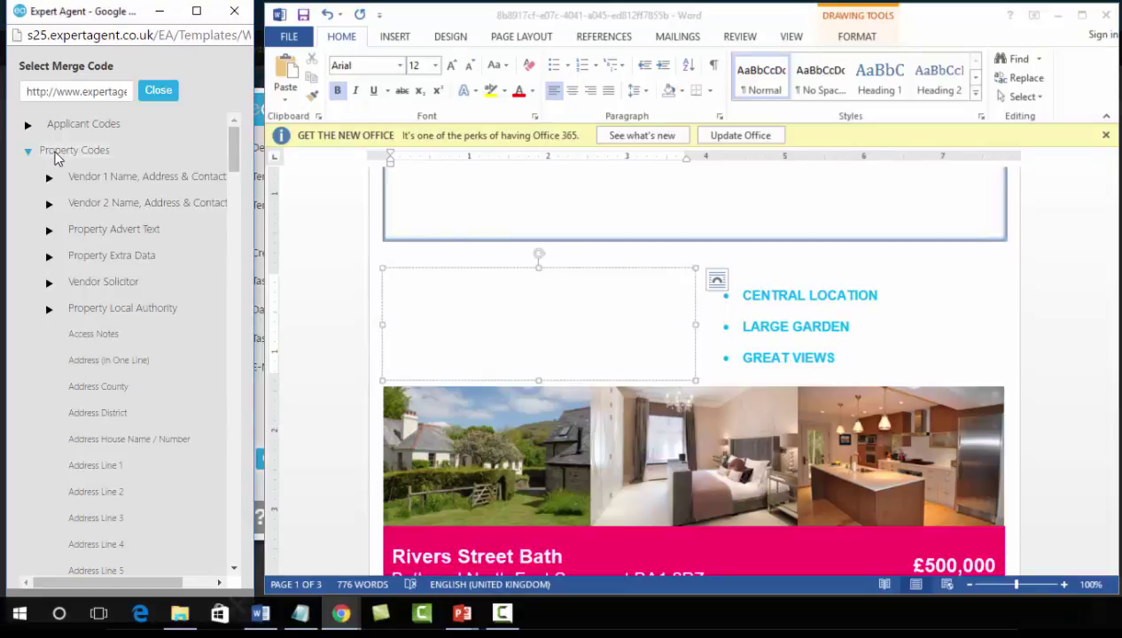
pyautogui.click(49, 232)
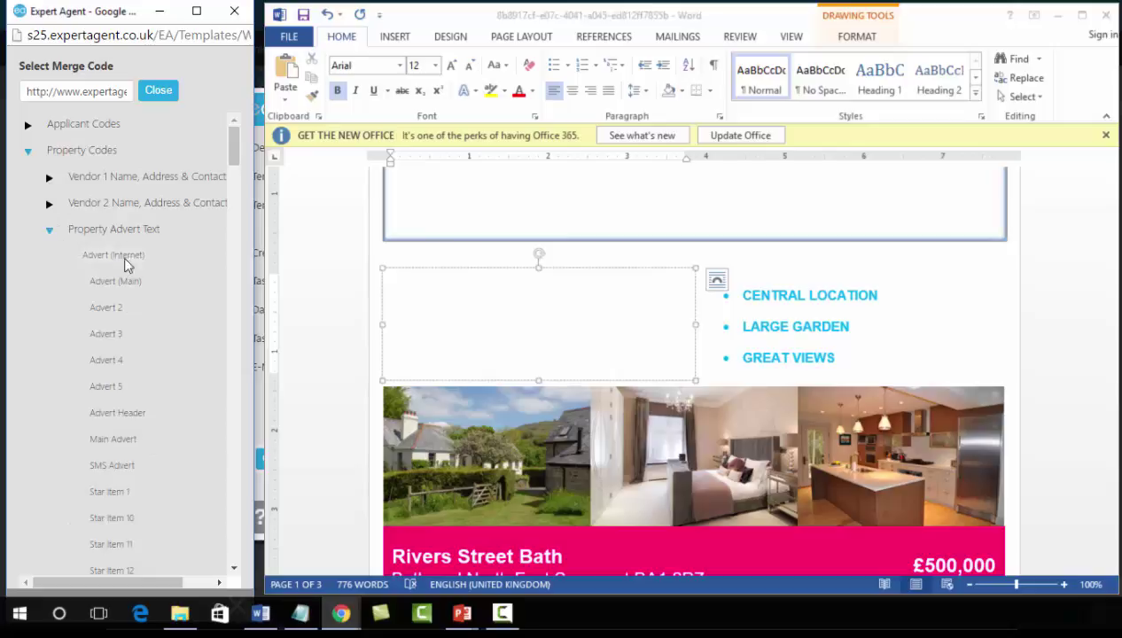
pyautogui.scroll(-3, 124, 255)
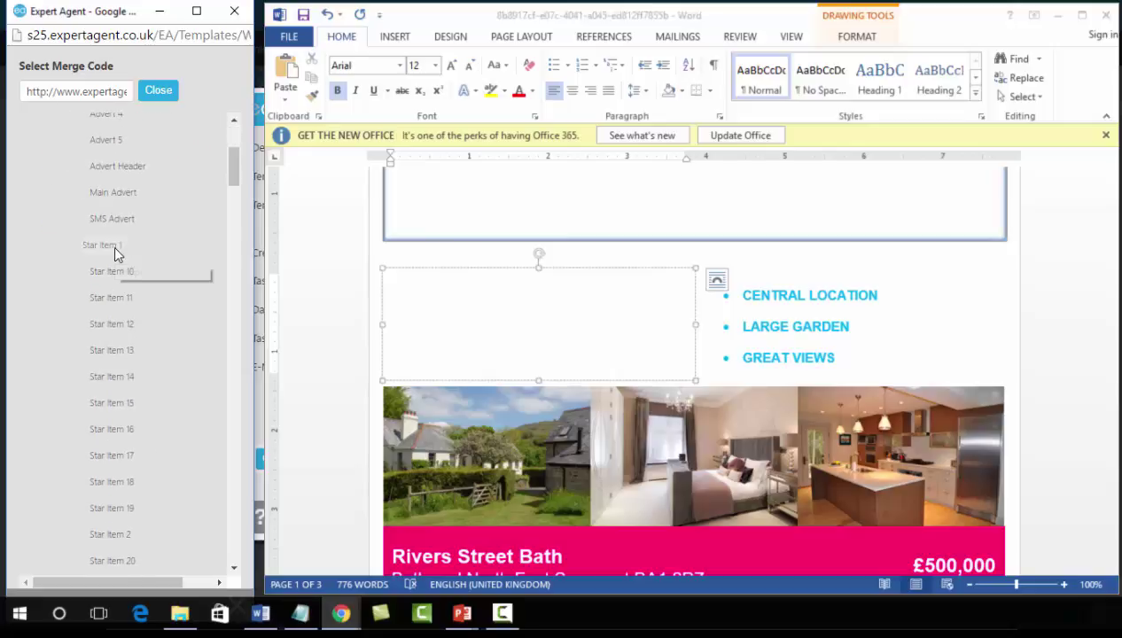
pyautogui.click(115, 249)
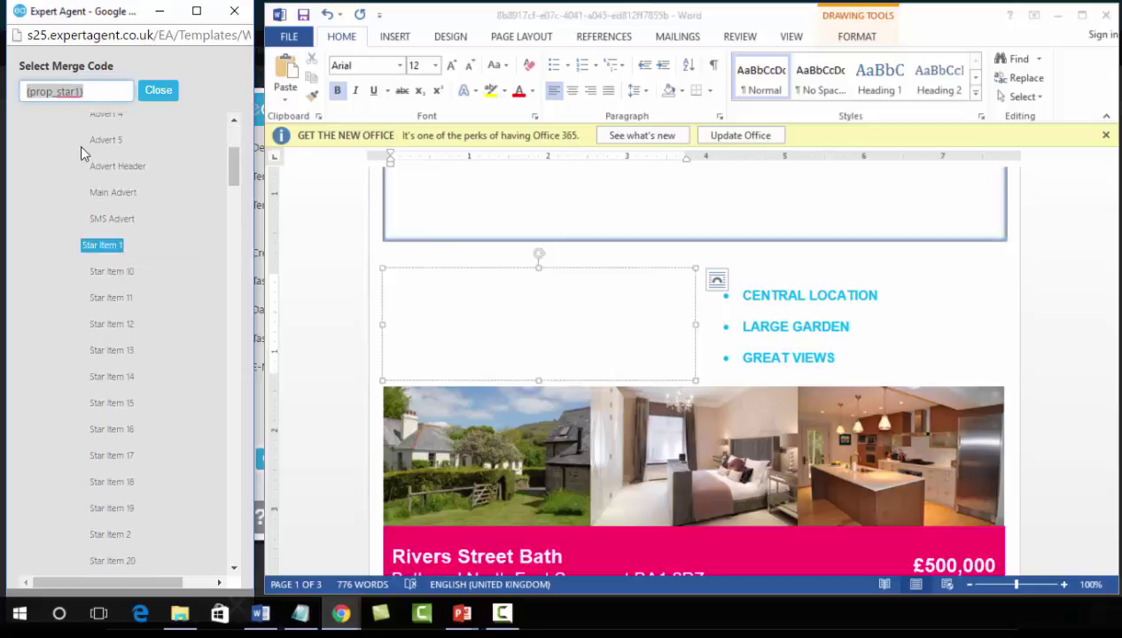
pyautogui.rightClick(65, 89)
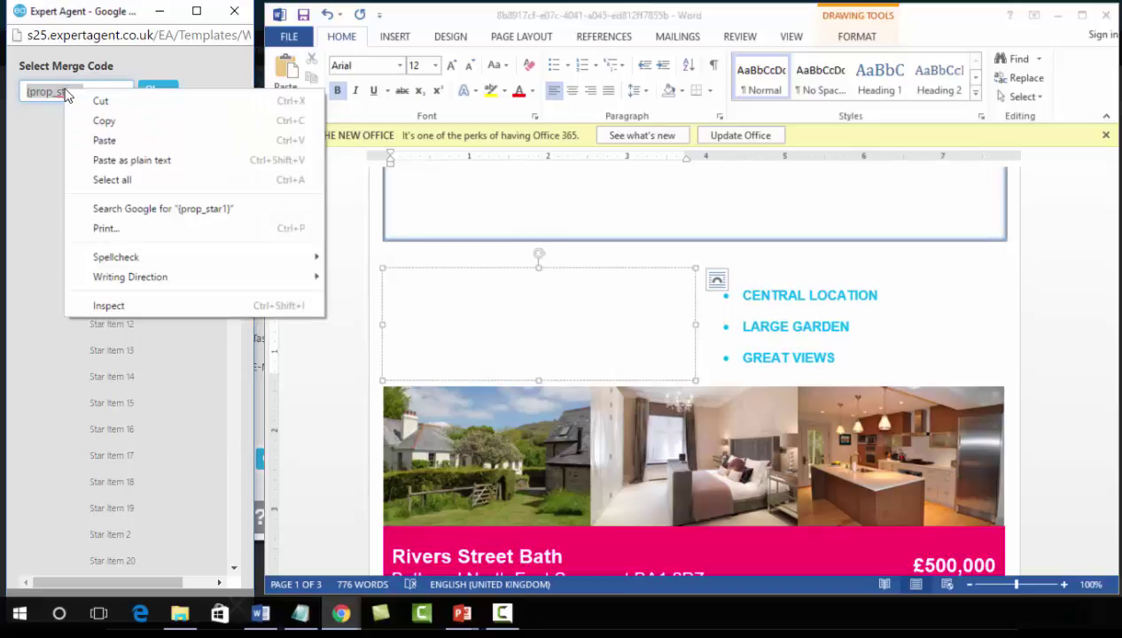
pyautogui.click(74, 120)
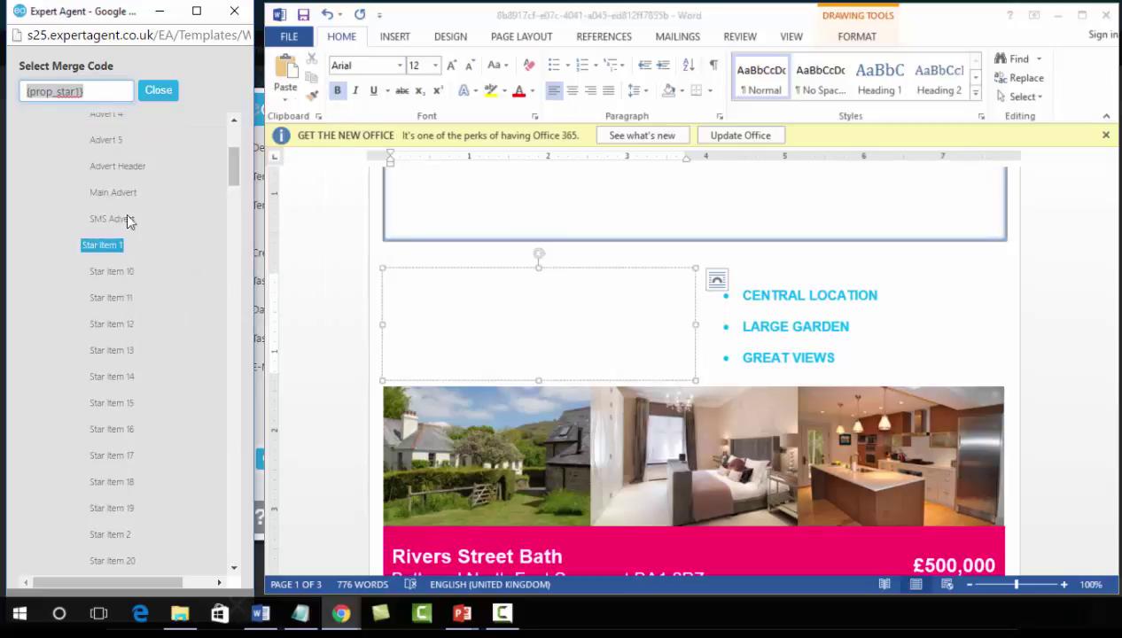
pyautogui.click(428, 295)
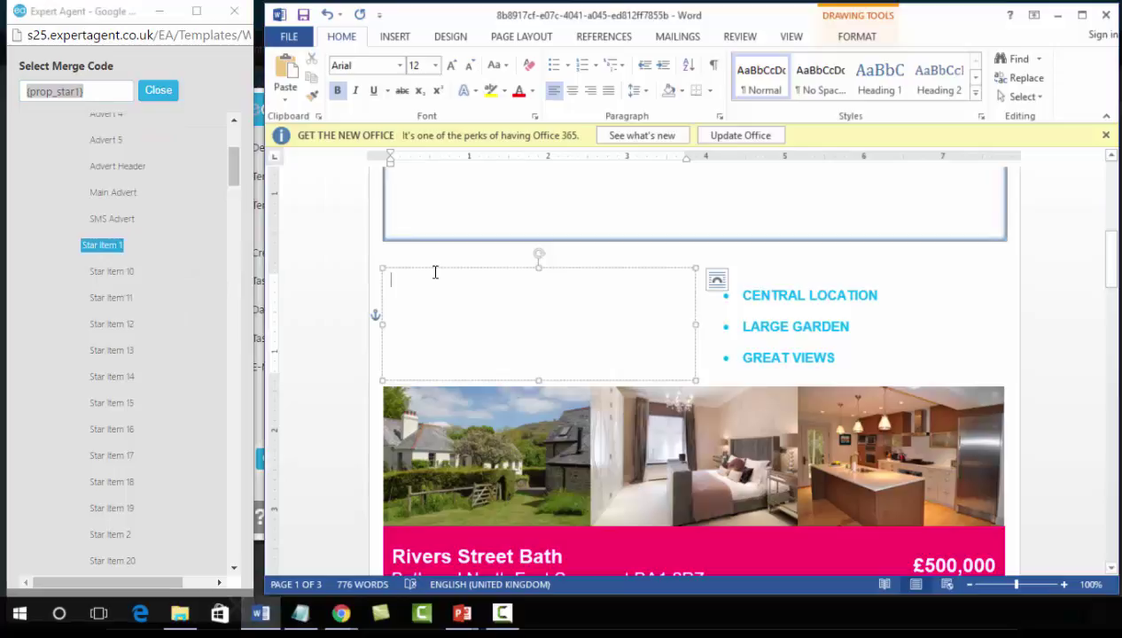
pyautogui.hotkey('ctrl', 'v')
pyautogui.press('Return')
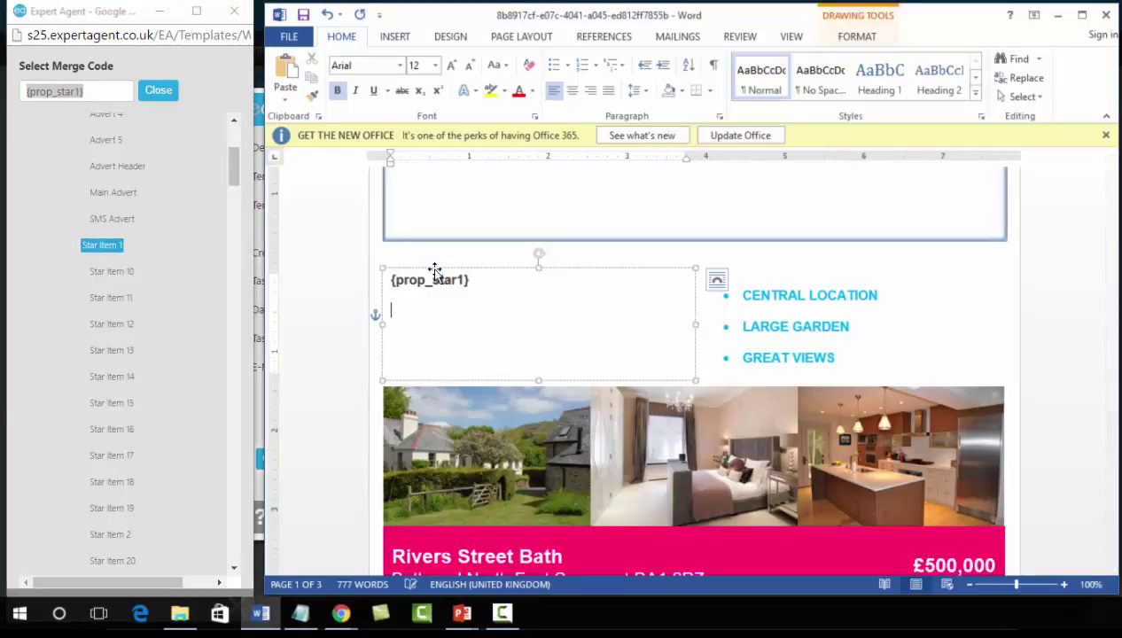
# - Copy the Star Item 2 merge code and paste {prop_star2} on the line below {prop_star1}
pyautogui.click(113, 536)
pyautogui.rightClick(56, 92)
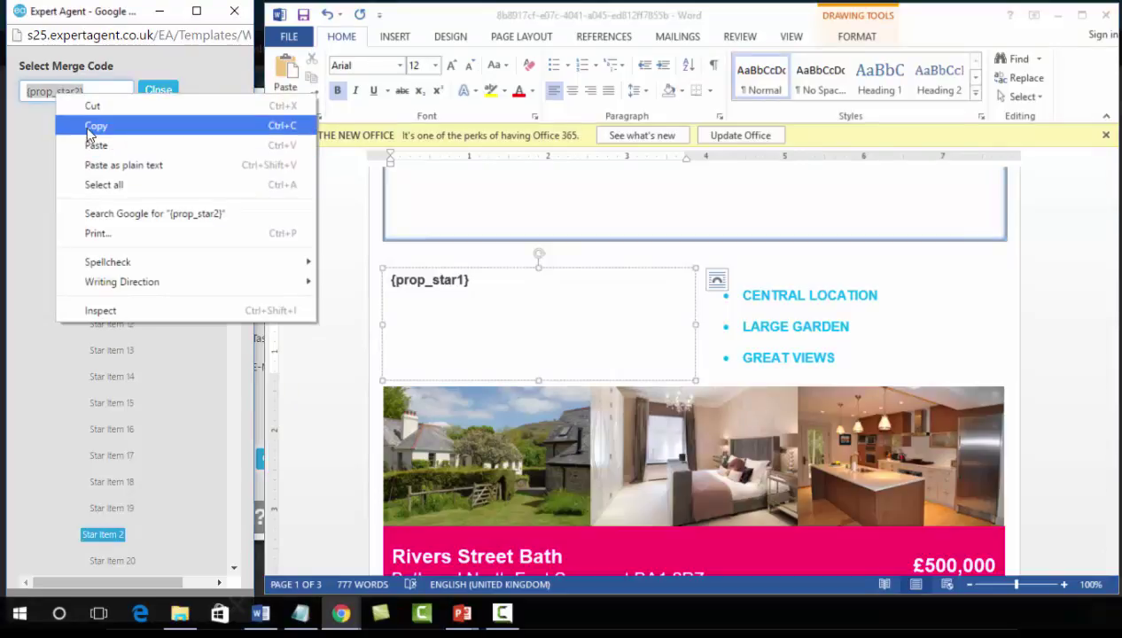
pyautogui.click(93, 125)
pyautogui.click(483, 315)
pyautogui.hotkey('ctrl', 'v')
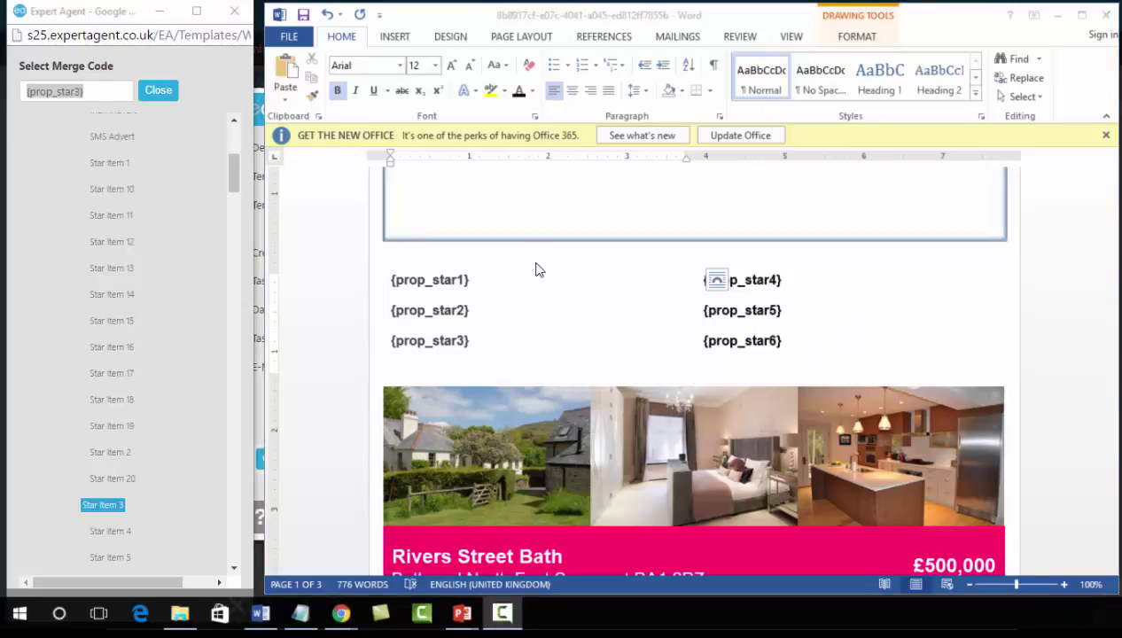
# - Format the {prop_star1}, {prop_star2} and {prop_star3} codes as a bulleted list
pyautogui.click(536, 290)
pyautogui.click(495, 352)
pyautogui.moveTo(494, 349); pyautogui.dragTo(380, 283)
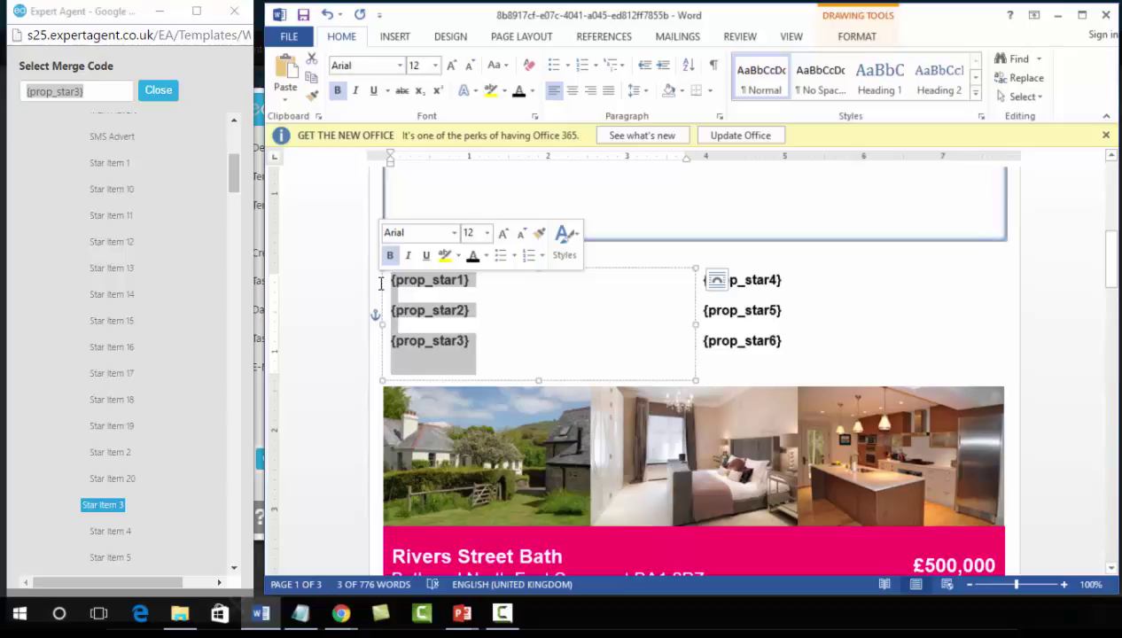
pyautogui.click(552, 65)
# - Recolour the {prop_star1} to {prop_star3} bullets with a standard pink that matches the brochure's address banner
pyautogui.click(534, 91)
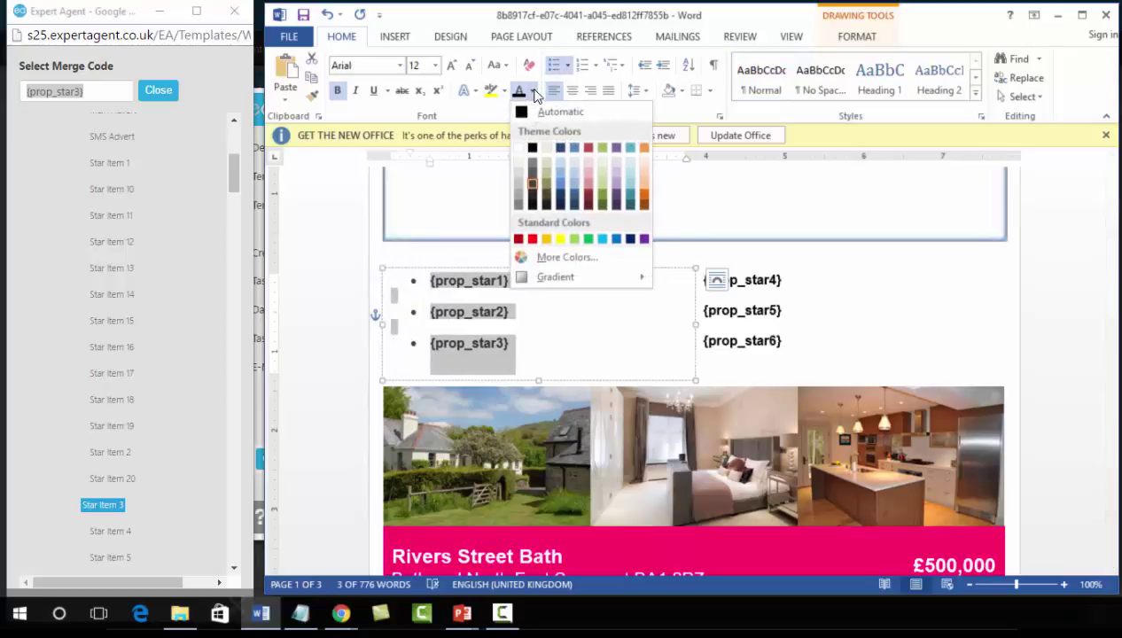
pyautogui.click(522, 258)
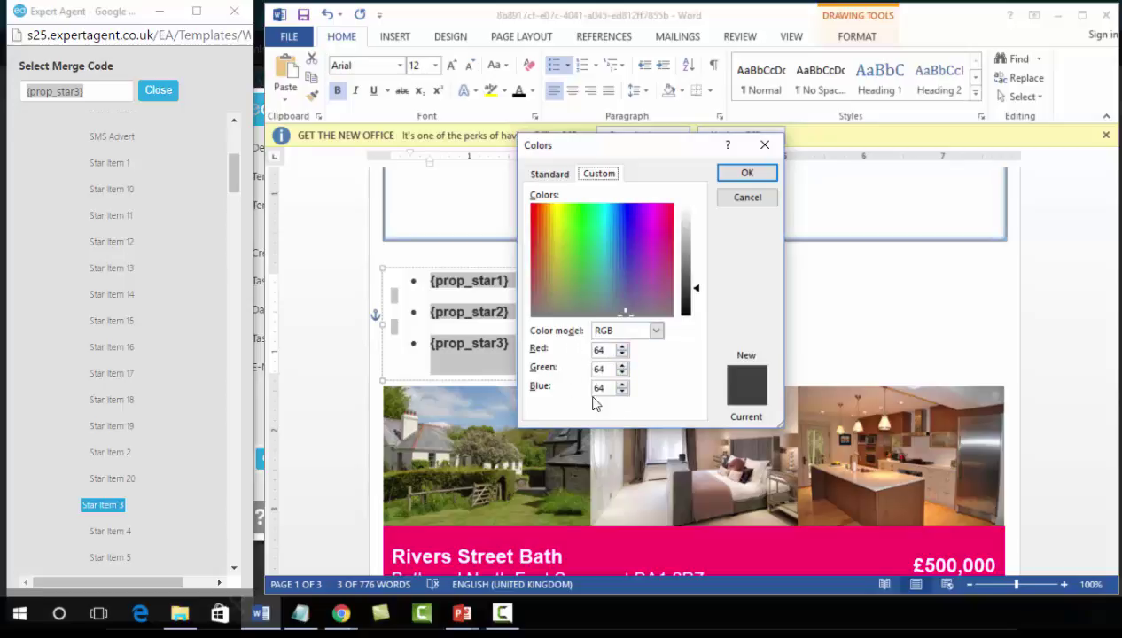
pyautogui.click(549, 174)
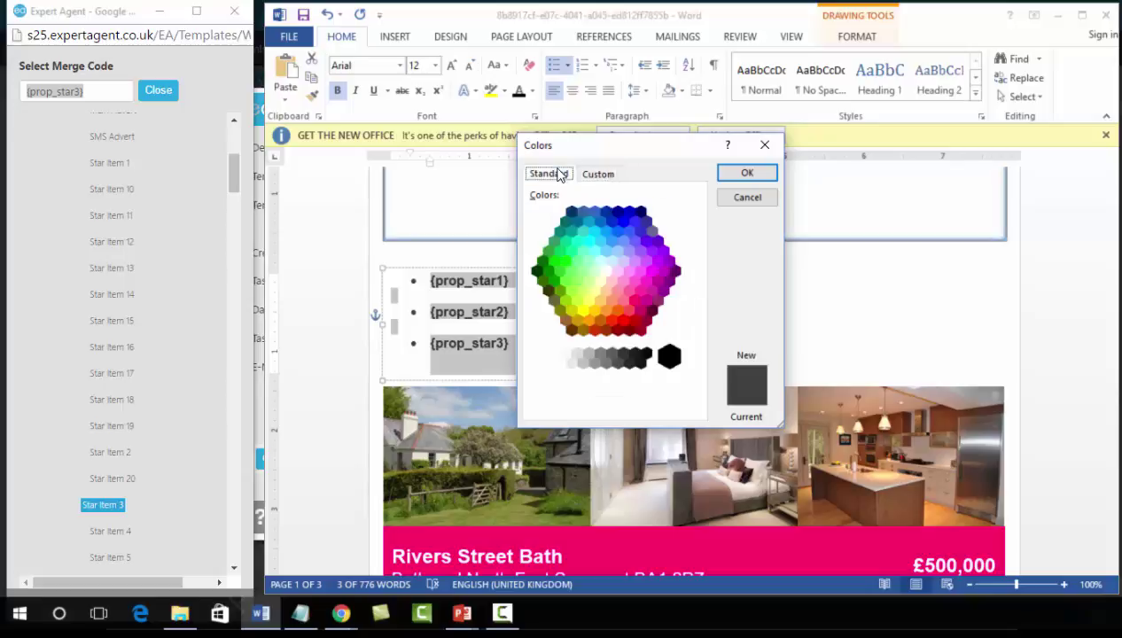
pyautogui.click(634, 301)
pyautogui.click(741, 175)
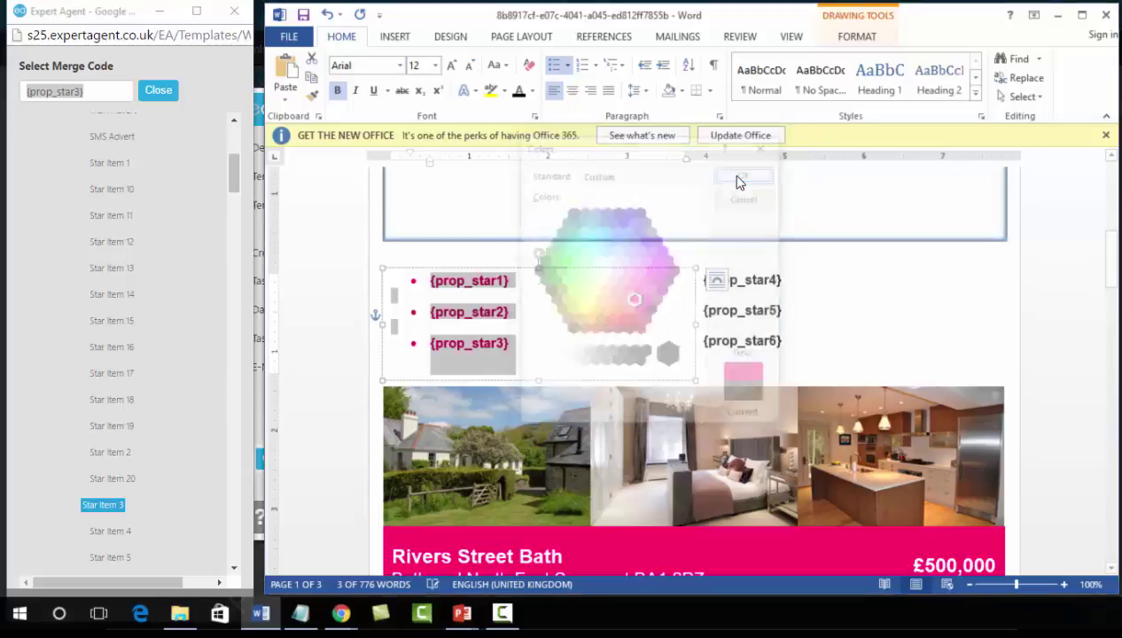
# - Format {prop_star4}, {prop_star5} and {prop_star6} as a bulleted list in the same pink as the first three codes
pyautogui.click(783, 344)
pyautogui.moveTo(762, 363); pyautogui.dragTo(697, 278)
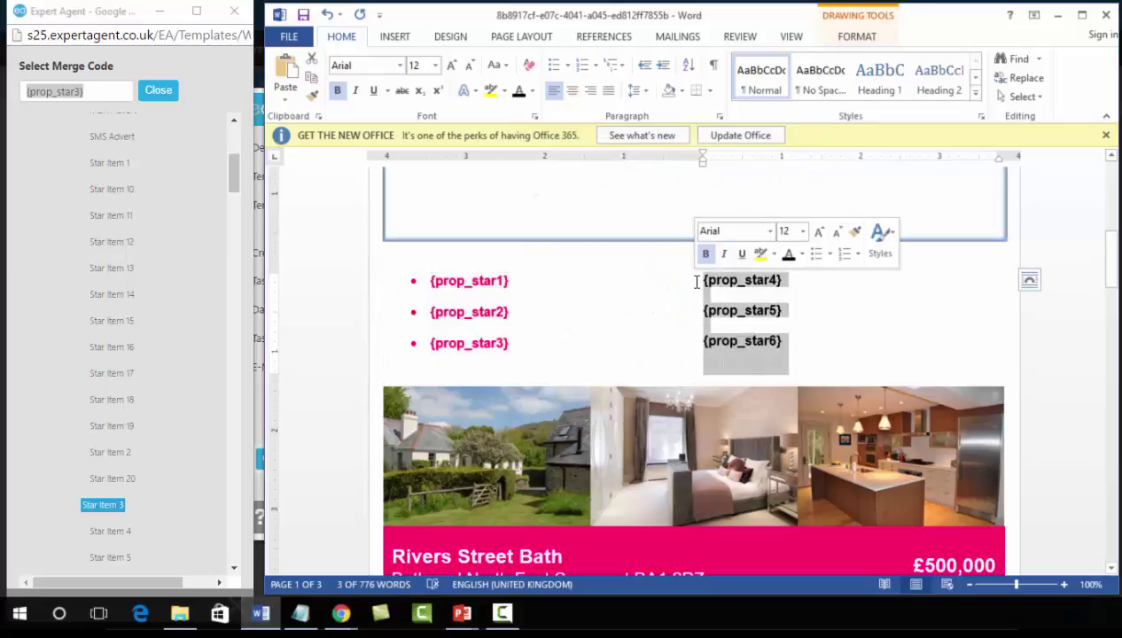
pyautogui.click(553, 66)
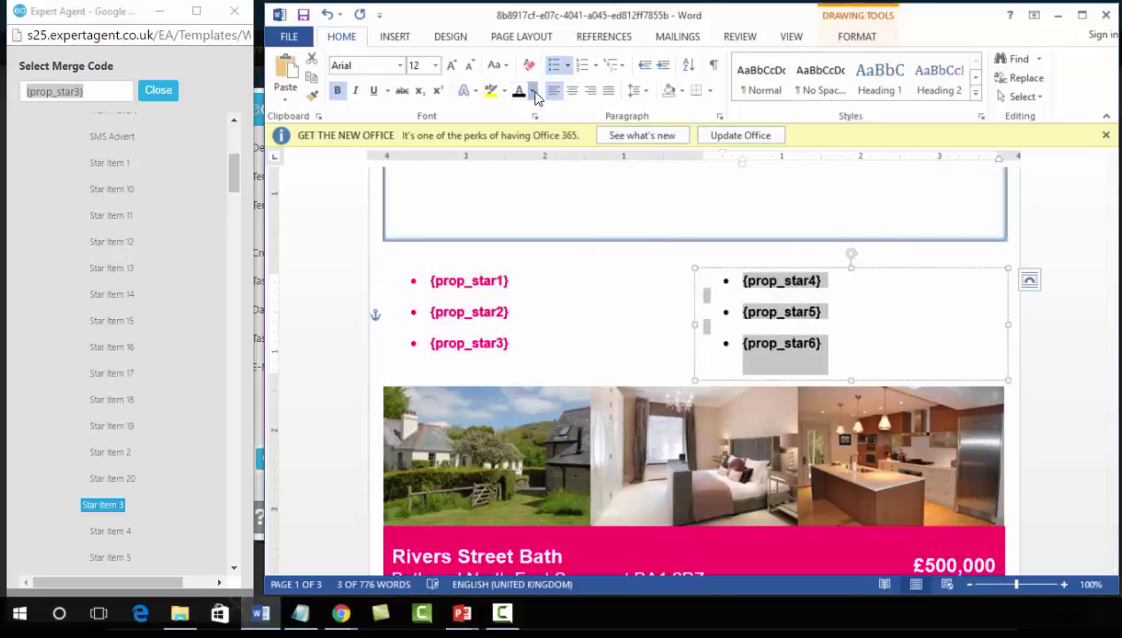
pyautogui.click(533, 91)
pyautogui.click(521, 272)
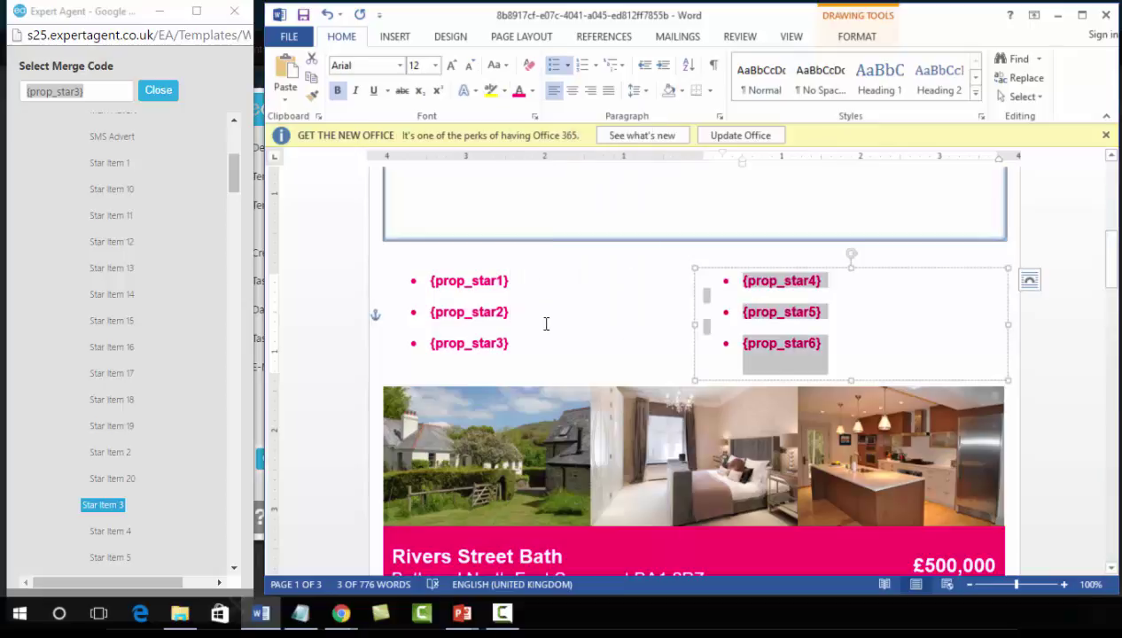
# - Open the full font settings for the {prop_star1} to {prop_star3} codes
pyautogui.click(546, 323)
pyautogui.moveTo(461, 359); pyautogui.dragTo(438, 261)
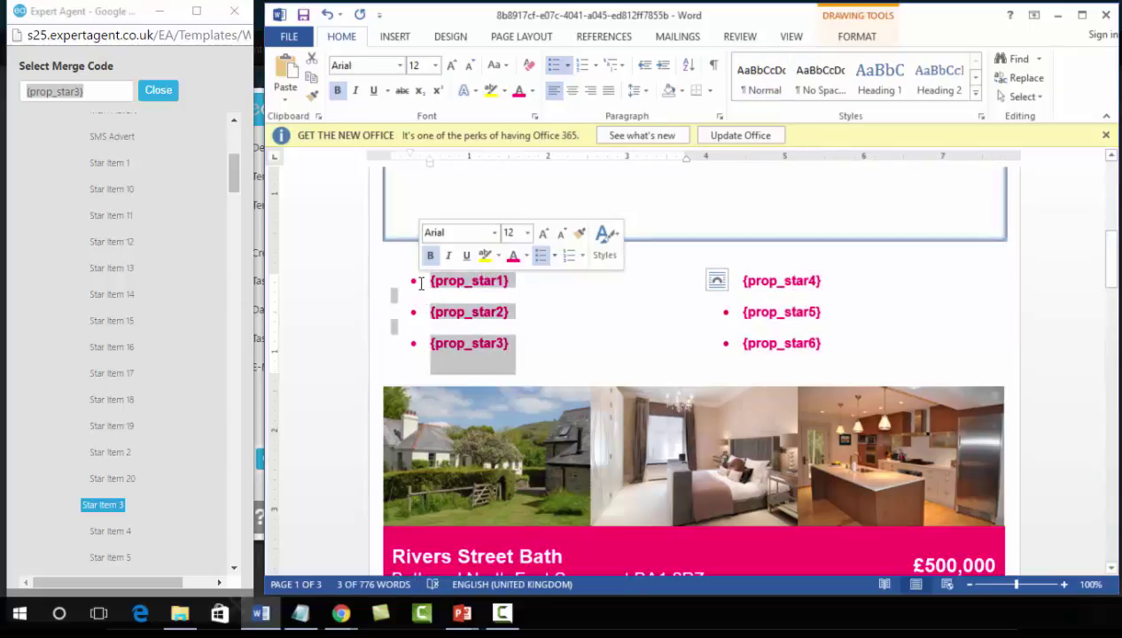
pyautogui.click(535, 118)
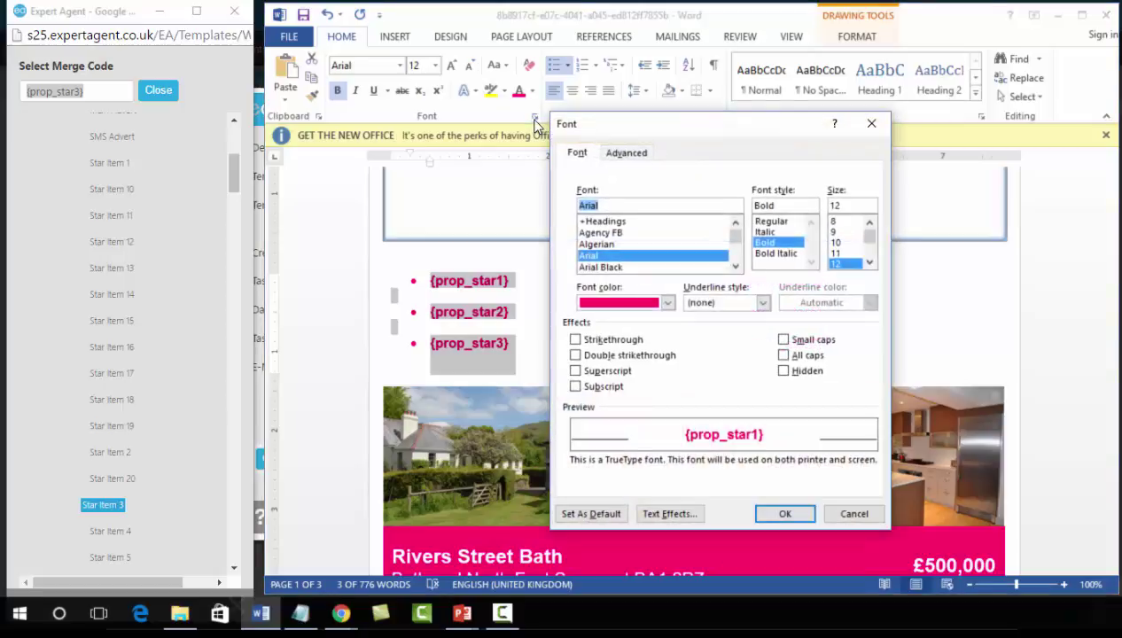
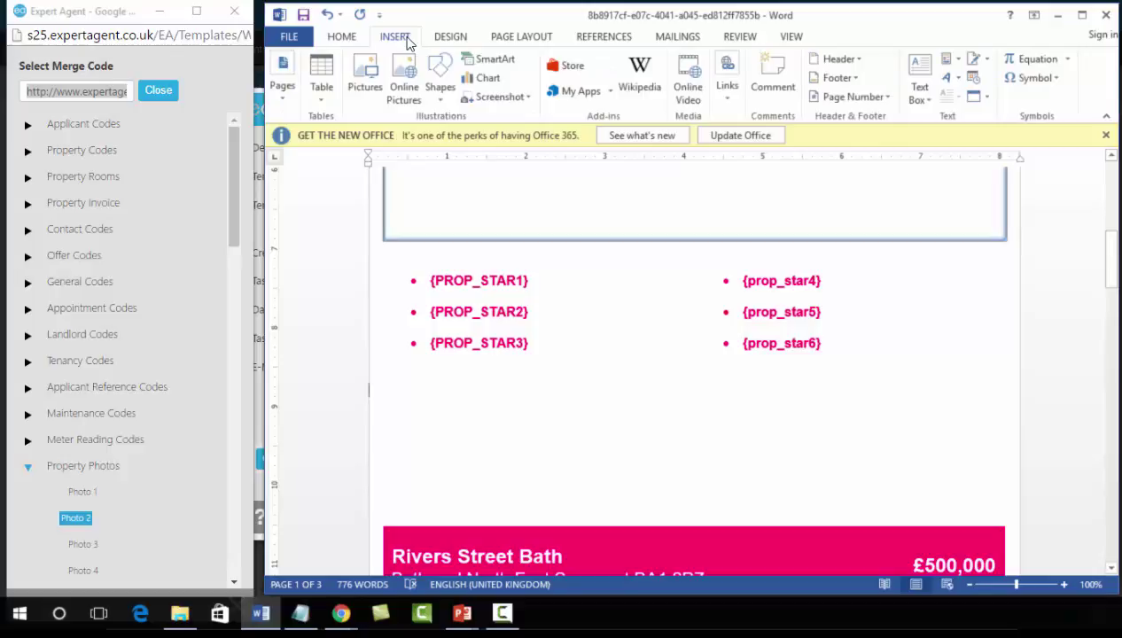
pyautogui.click(369, 79)
pyautogui.write('http://www.expertagent.co.uk/in4glestates/photos/photo2.jpg')
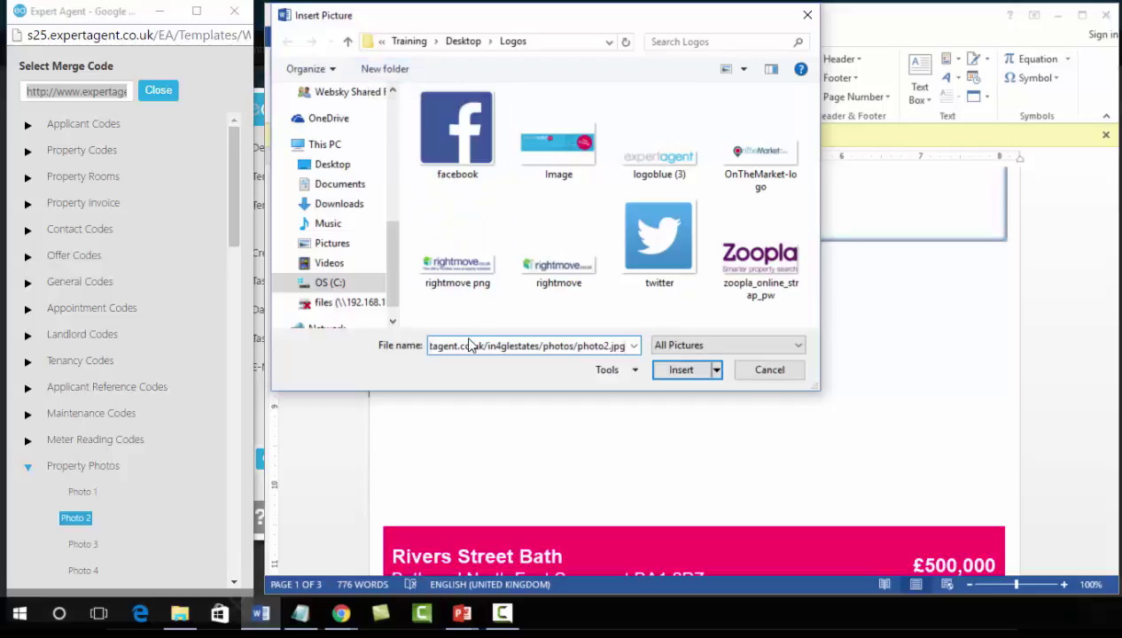
pyautogui.click(717, 370)
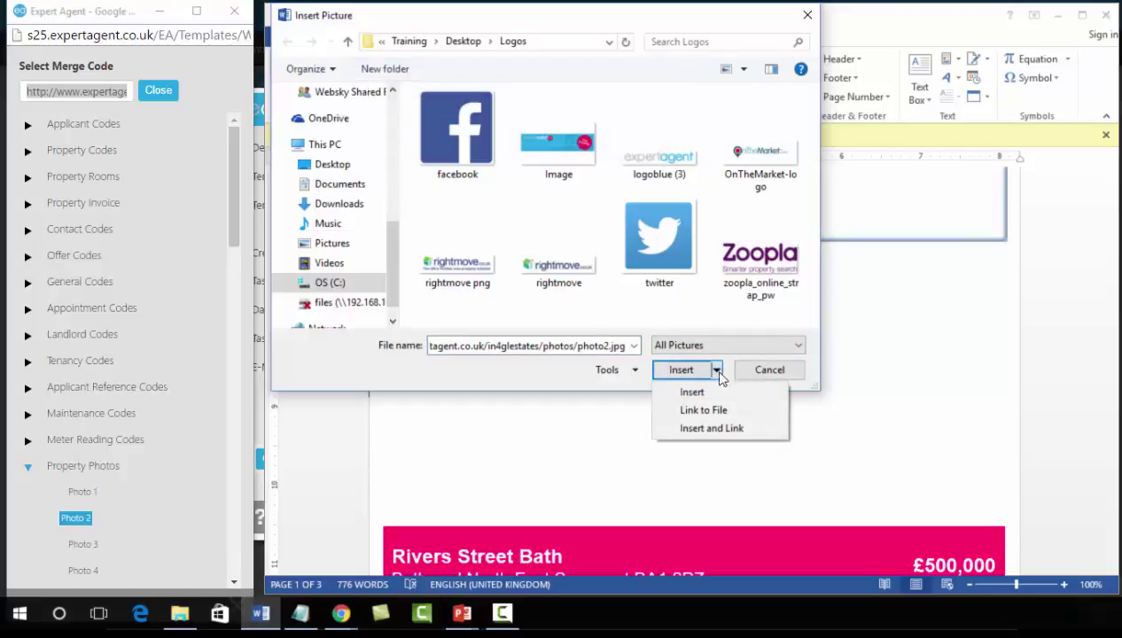
pyautogui.click(720, 412)
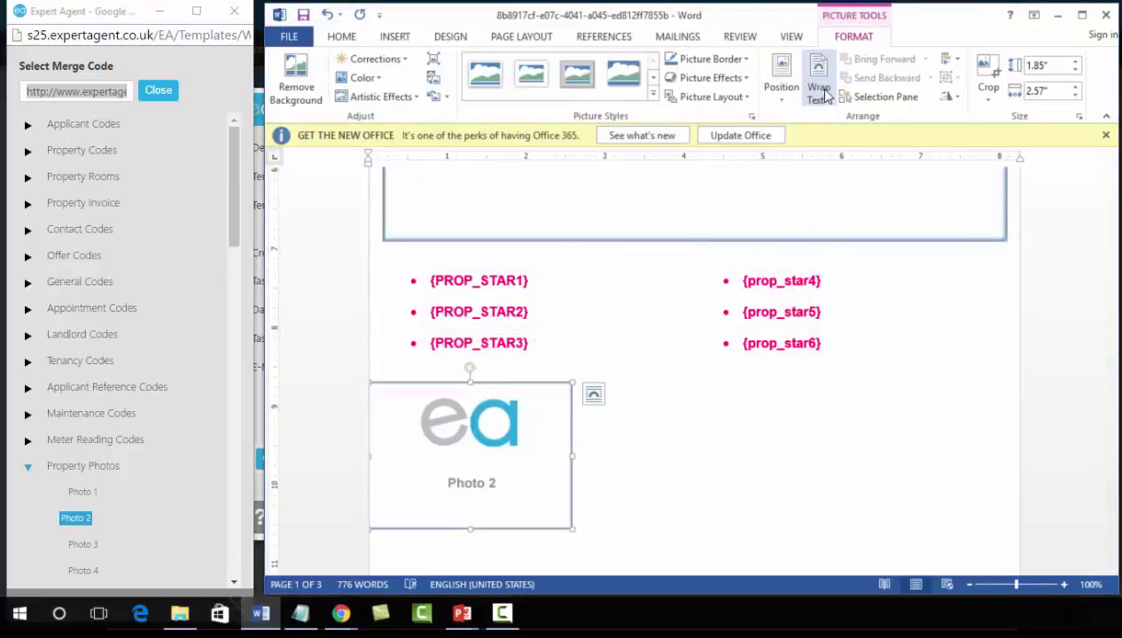
# - Set the Photo 2 placeholder's wrapping to In front of text and its absolute horizontal and vertical positions relative to Page
pyautogui.click(826, 103)
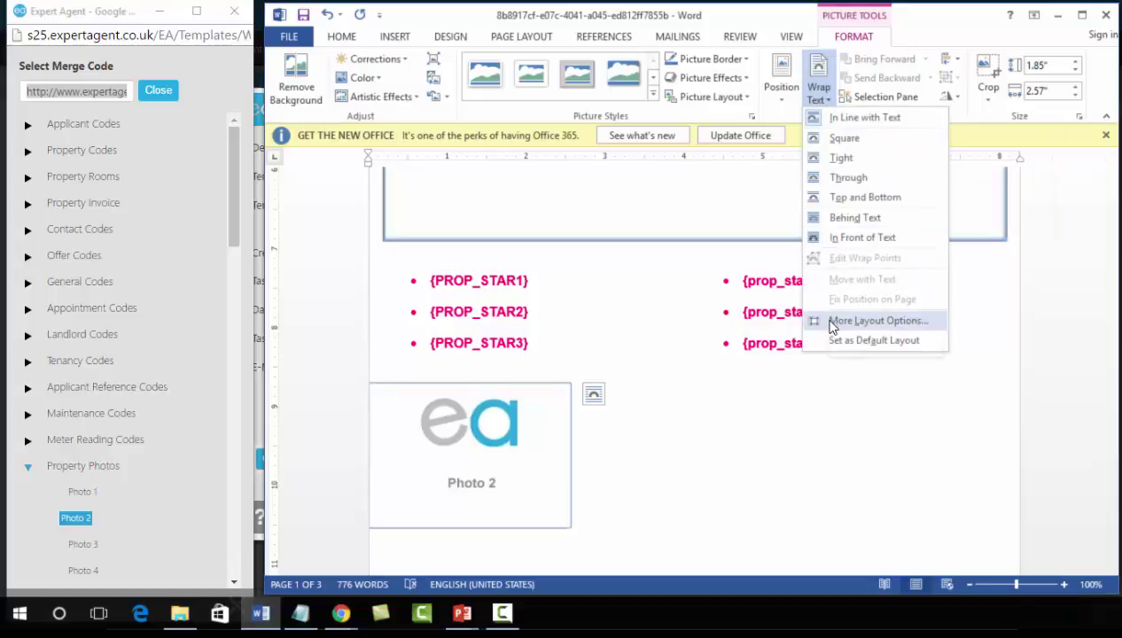
pyautogui.click(877, 321)
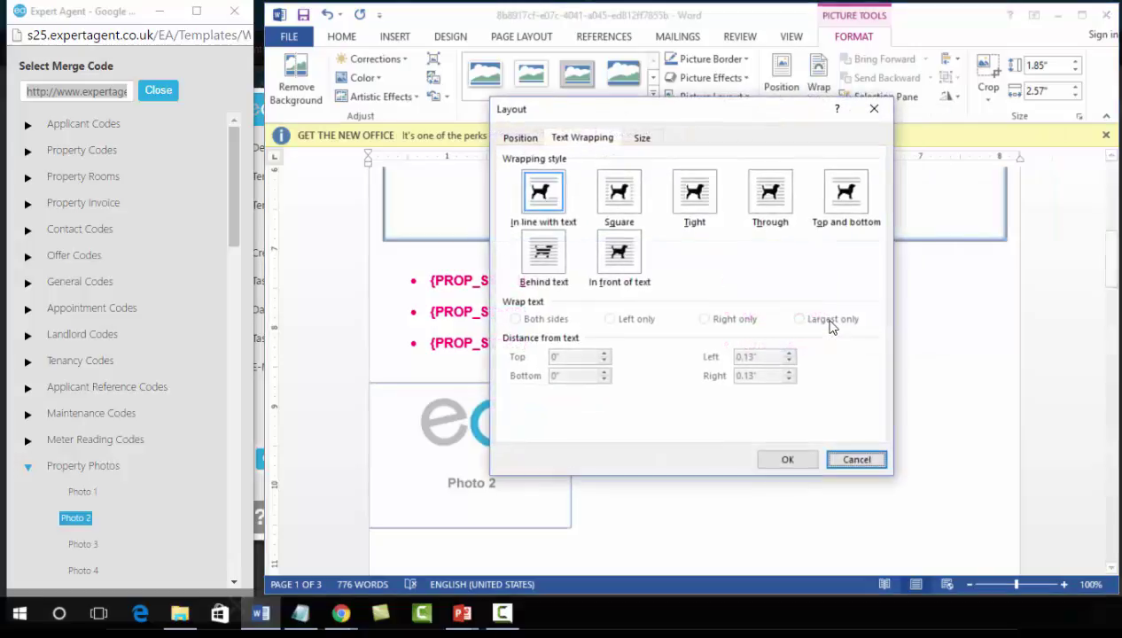
pyautogui.click(619, 255)
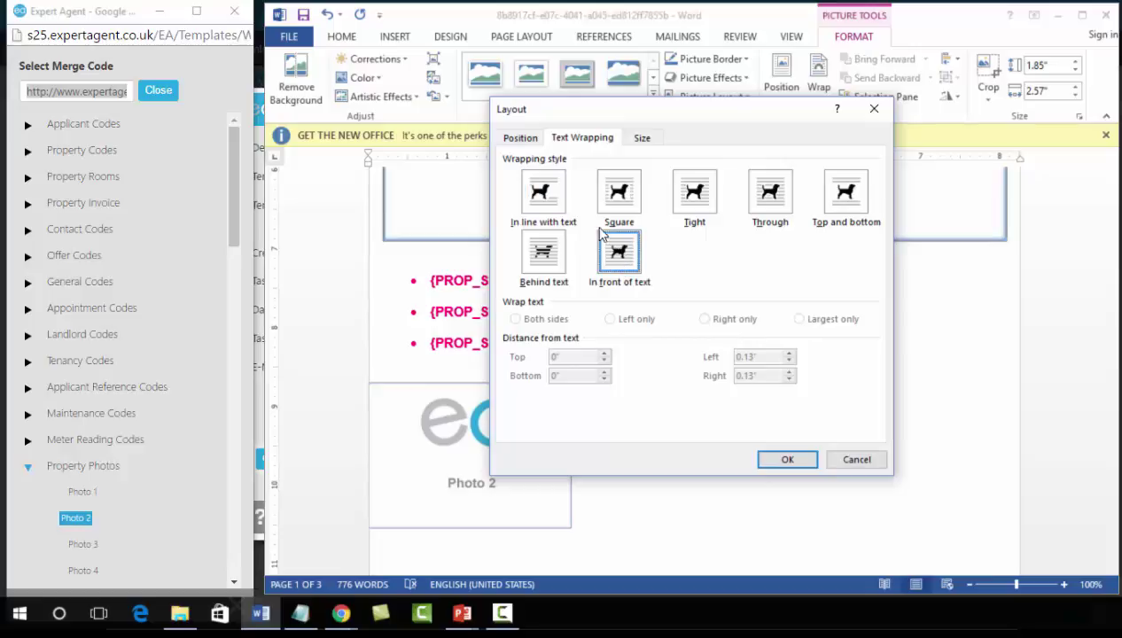
pyautogui.click(520, 138)
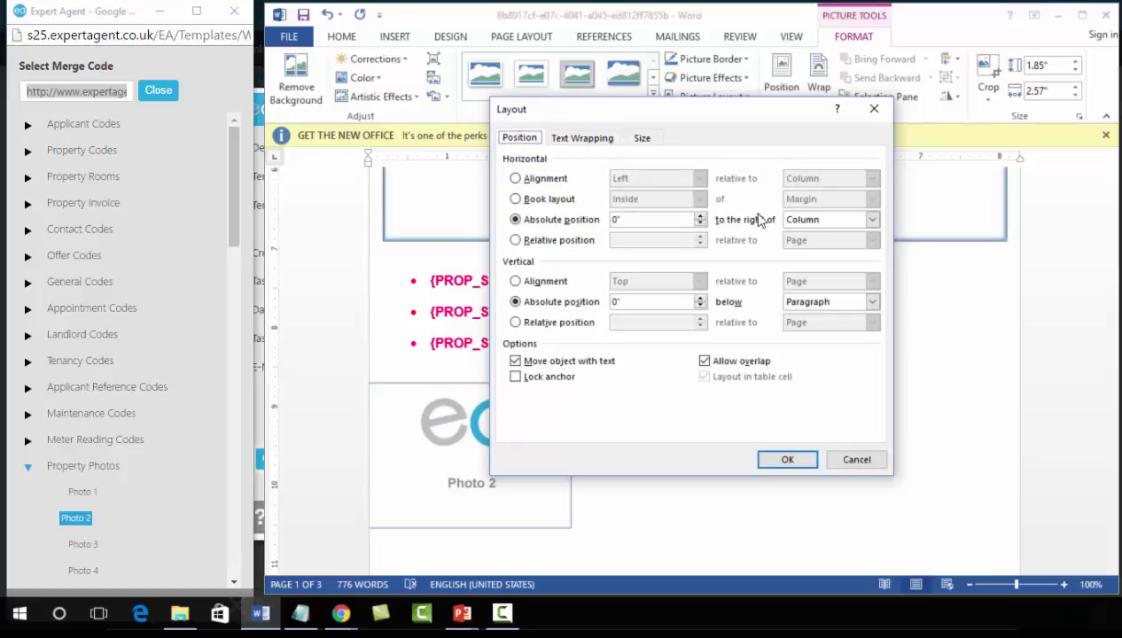
pyautogui.click(815, 221)
pyautogui.click(802, 244)
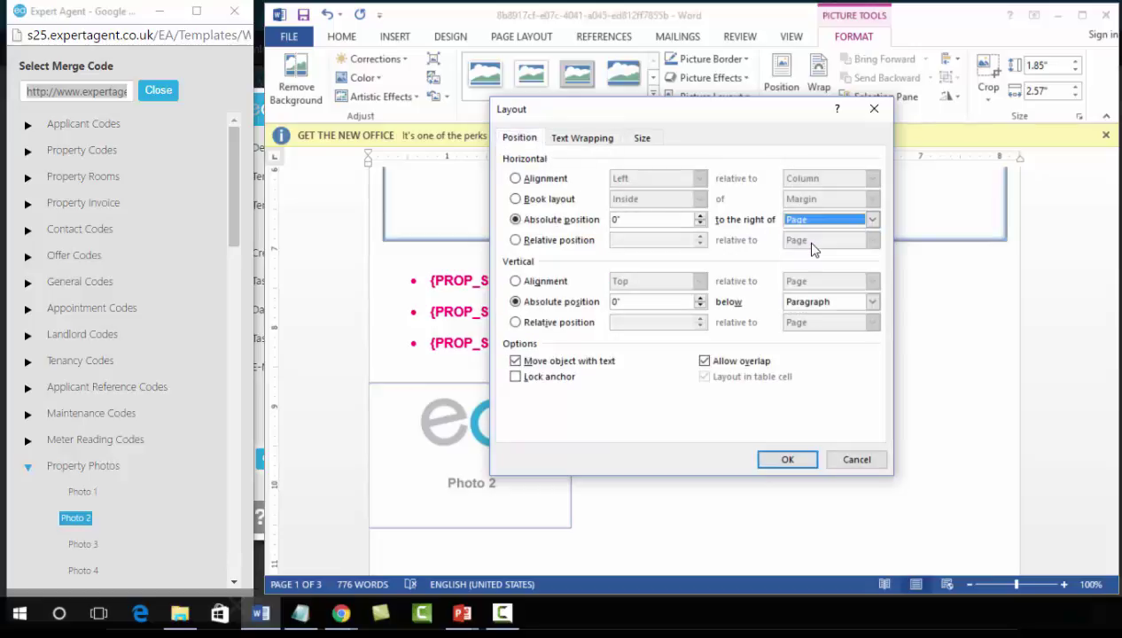
pyautogui.click(797, 304)
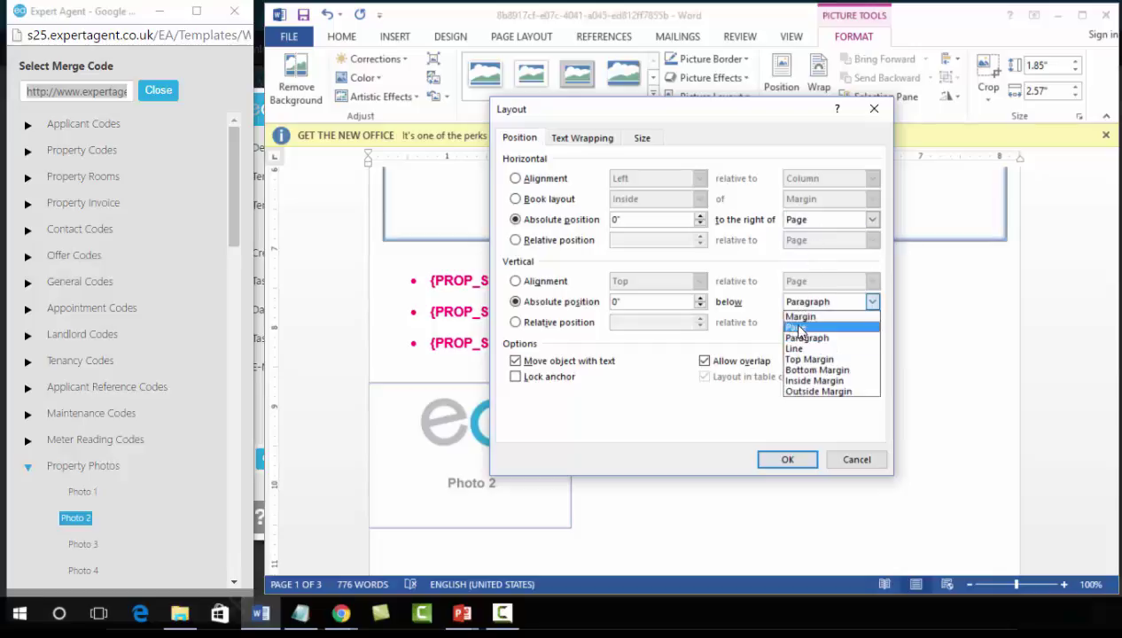
pyautogui.click(800, 327)
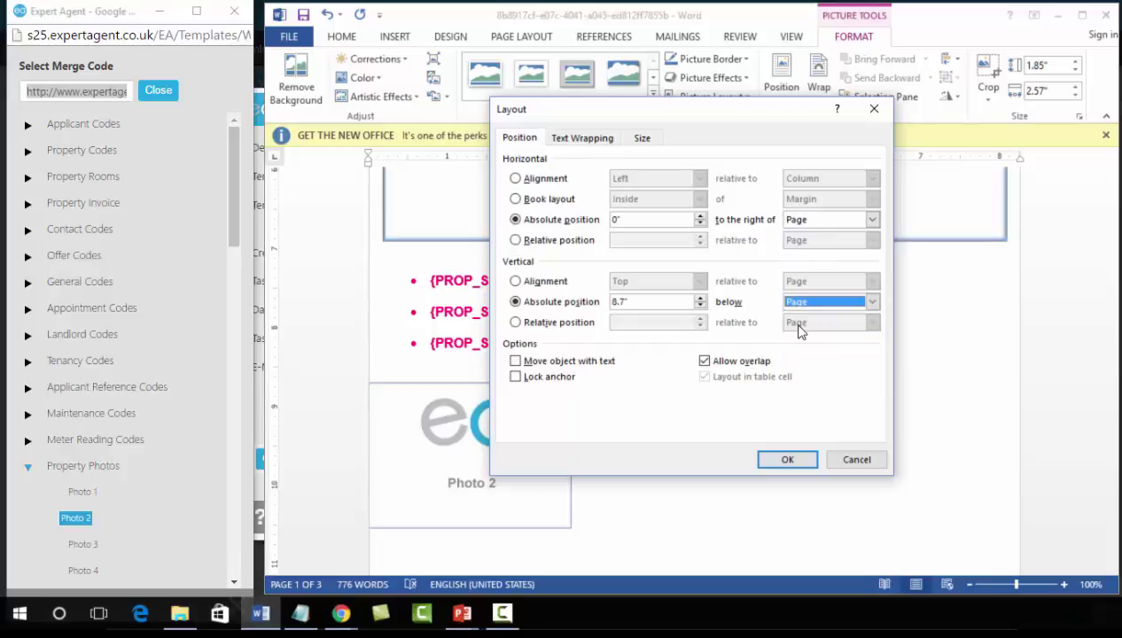
# - Set the Photo 2 placeholder to 1.77" high and 2.63" wide, with Lock aspect ratio and Relative to original picture size turned off
pyautogui.click(645, 139)
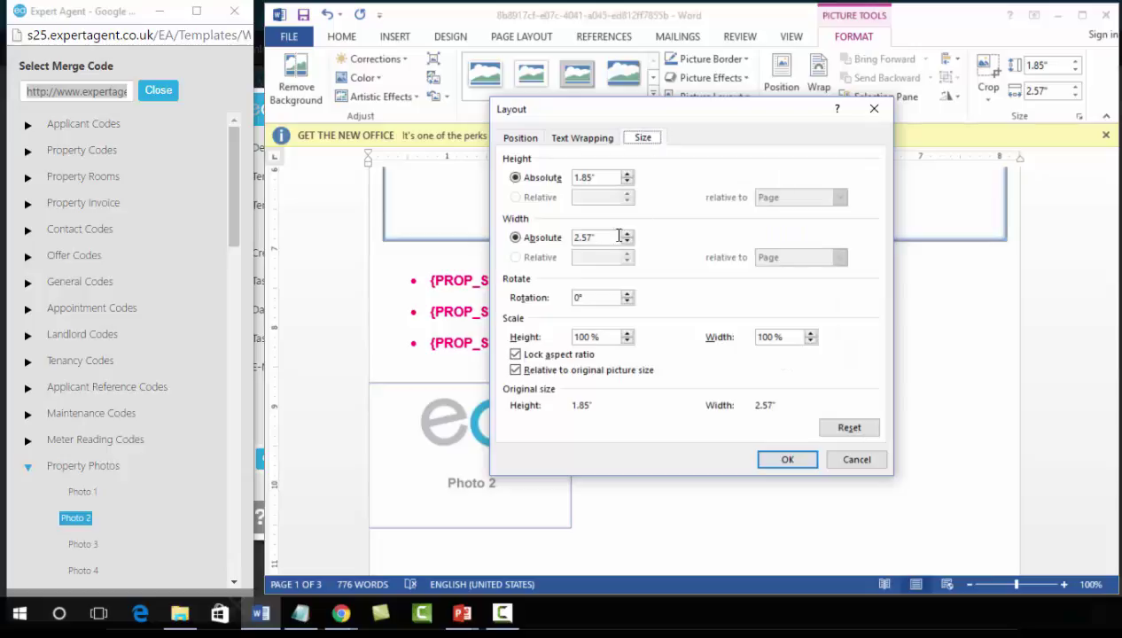
pyautogui.click(516, 354)
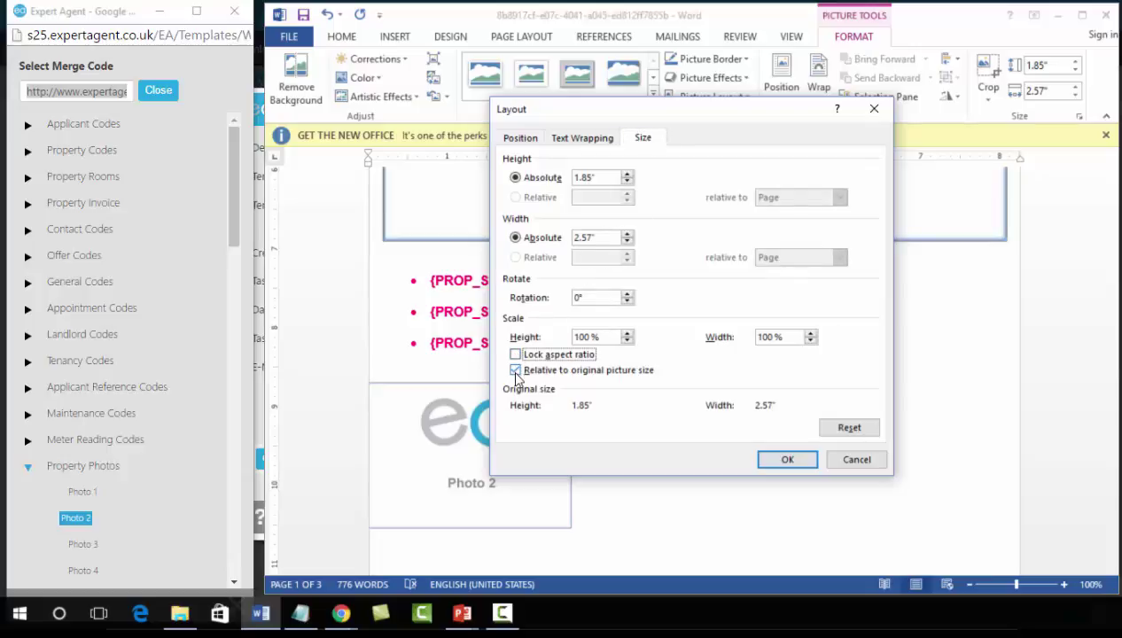
pyautogui.click(516, 369)
pyautogui.moveTo(599, 176); pyautogui.dragTo(507, 177)
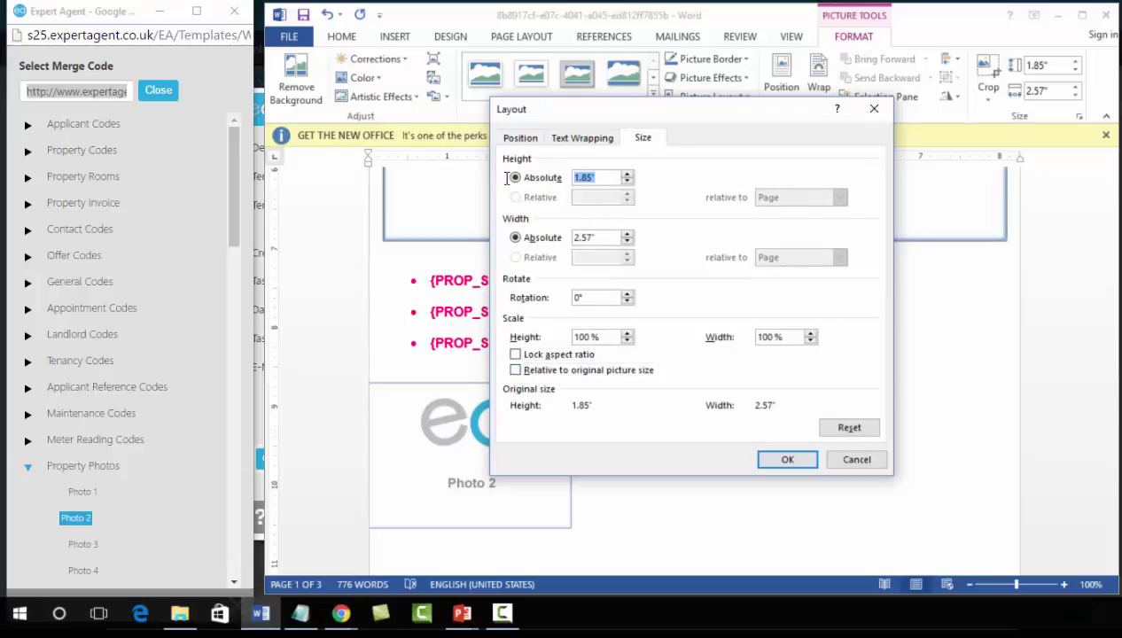
pyautogui.write('1.77')
pyautogui.moveTo(610, 238); pyautogui.dragTo(460, 248)
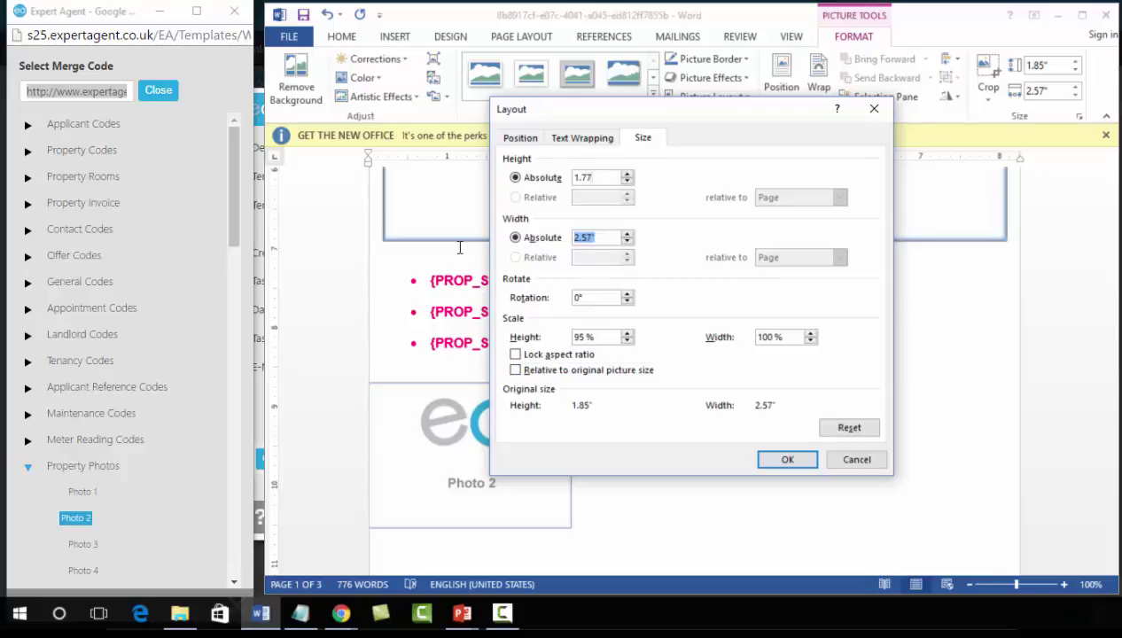
pyautogui.write('2.63')
pyautogui.click(768, 458)
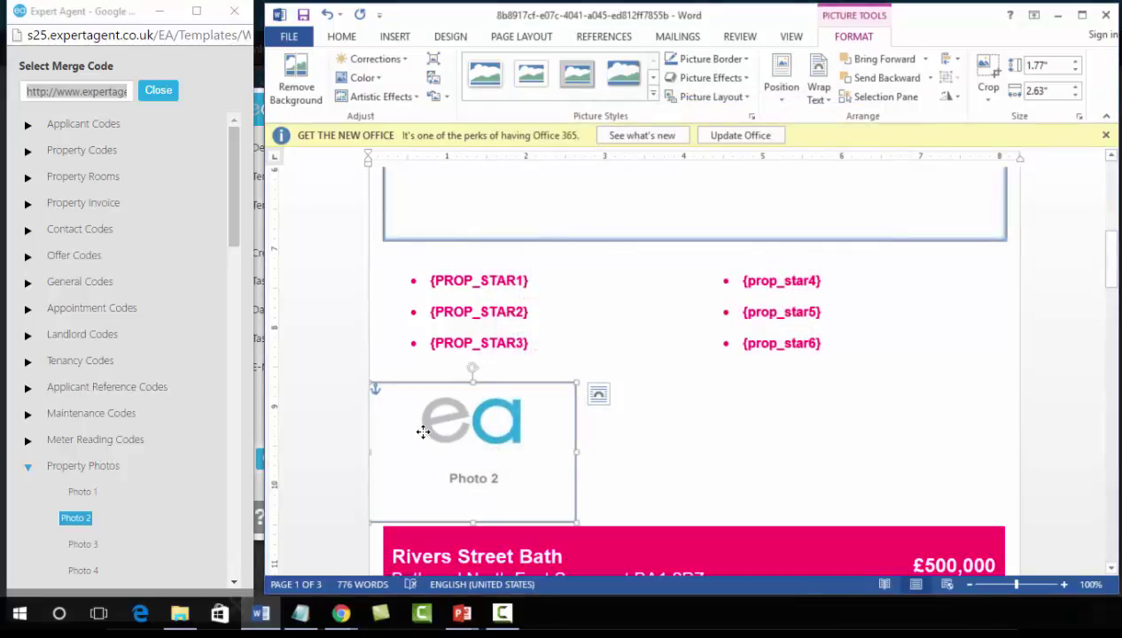
# - Position the Photo 2 placeholder directly above the pink banner, flush with the banner's left edge
pyautogui.moveTo(422, 432); pyautogui.dragTo(440, 446)
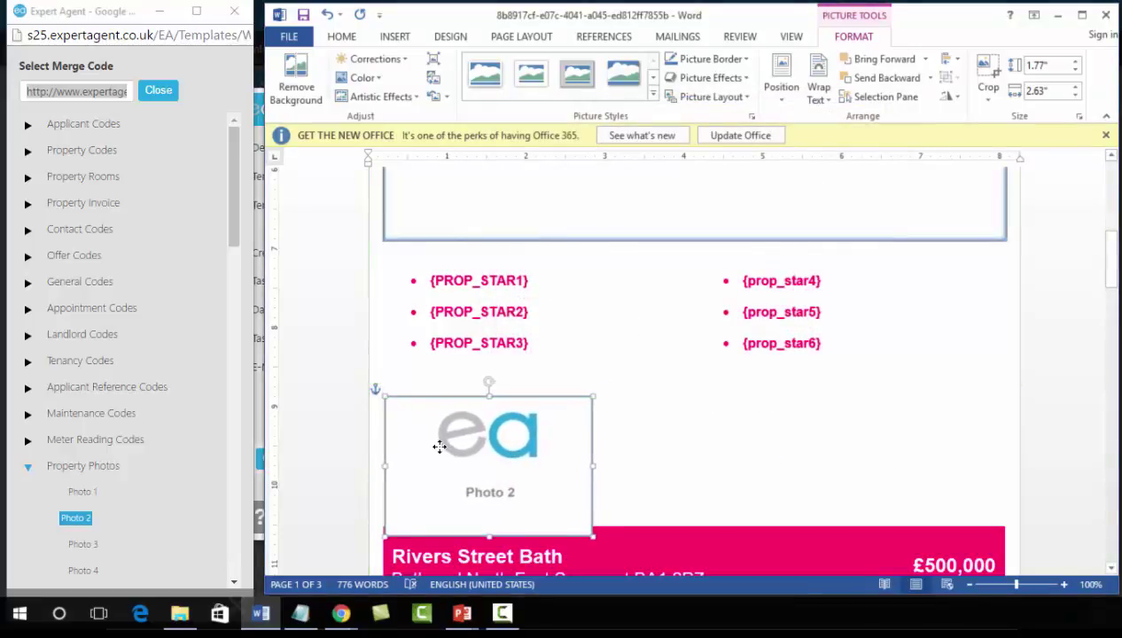
pyautogui.click(794, 447)
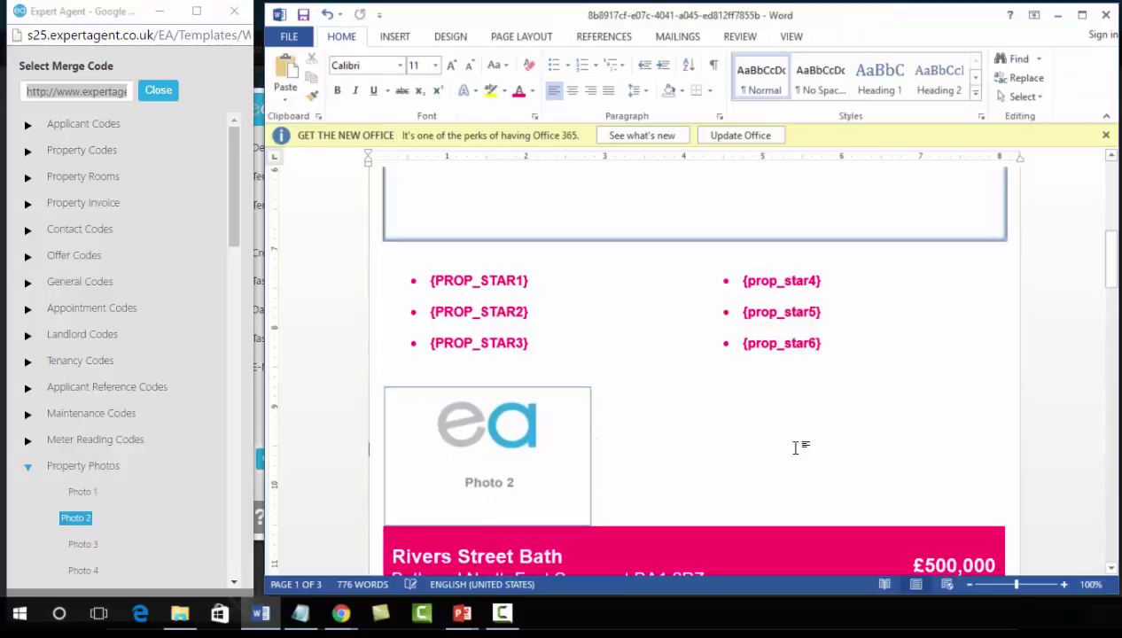
pyautogui.click(493, 461)
pyautogui.click(686, 454)
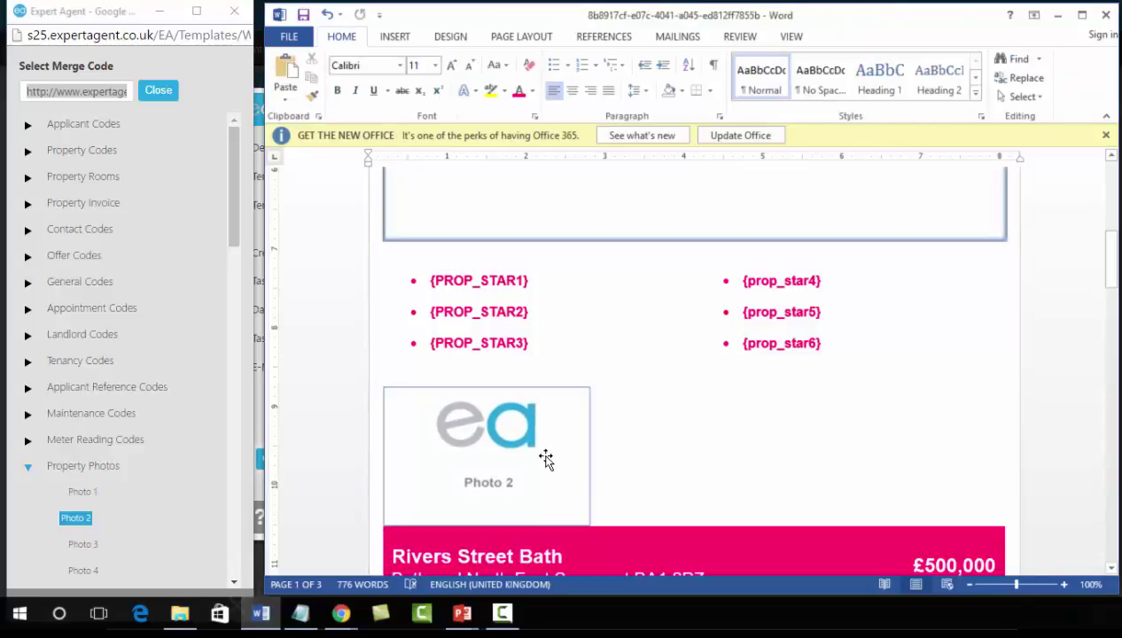
pyautogui.click(85, 547)
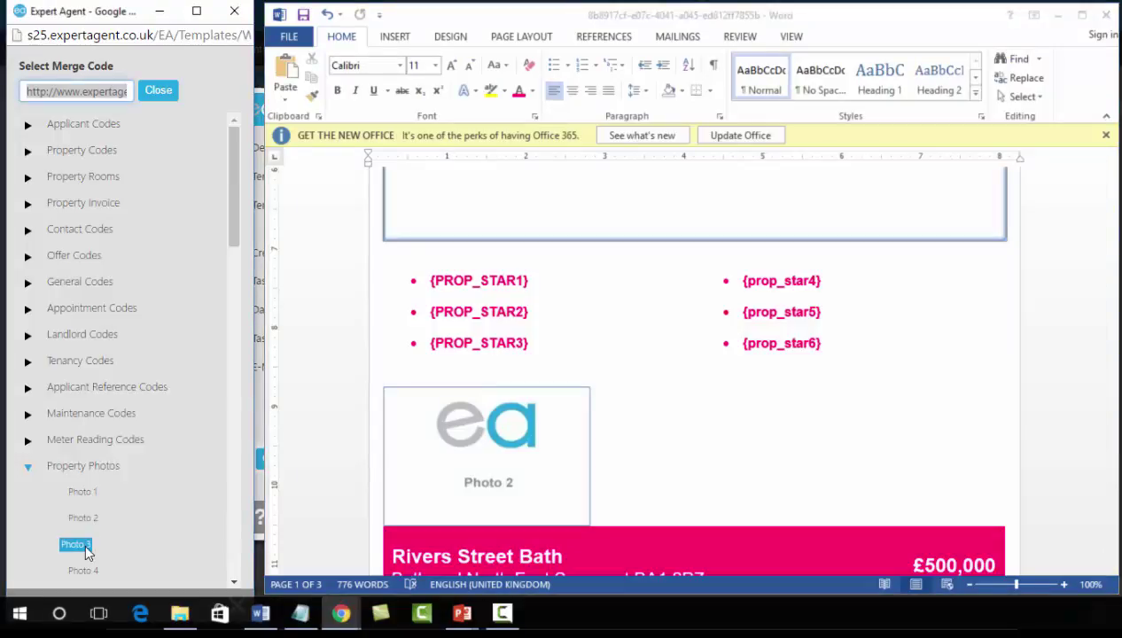
pyautogui.rightClick(94, 93)
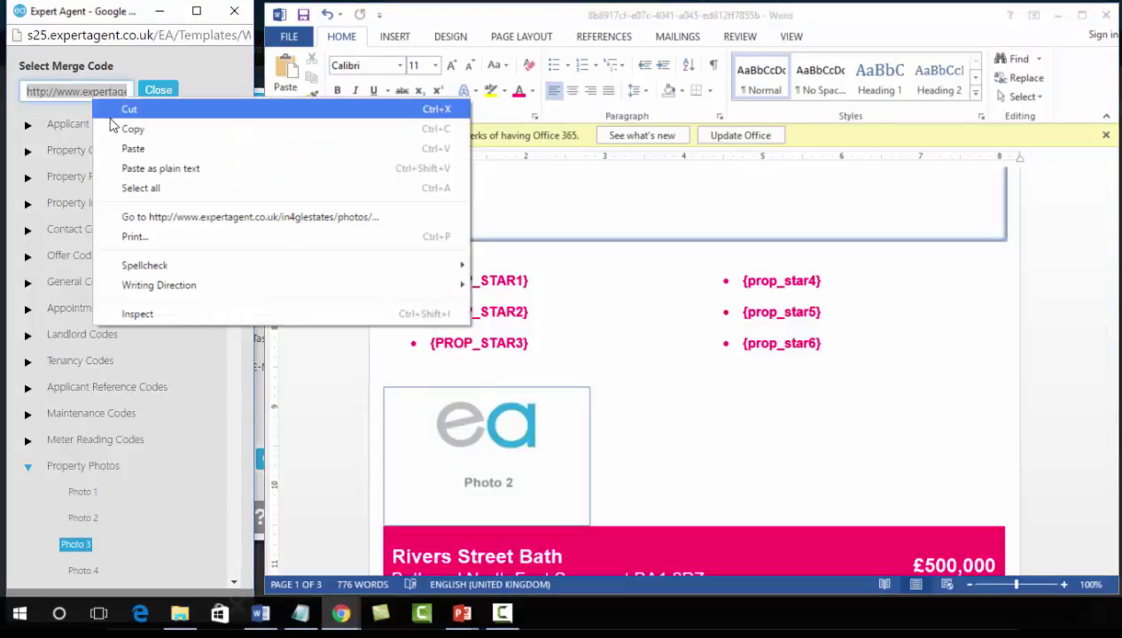
pyautogui.click(116, 130)
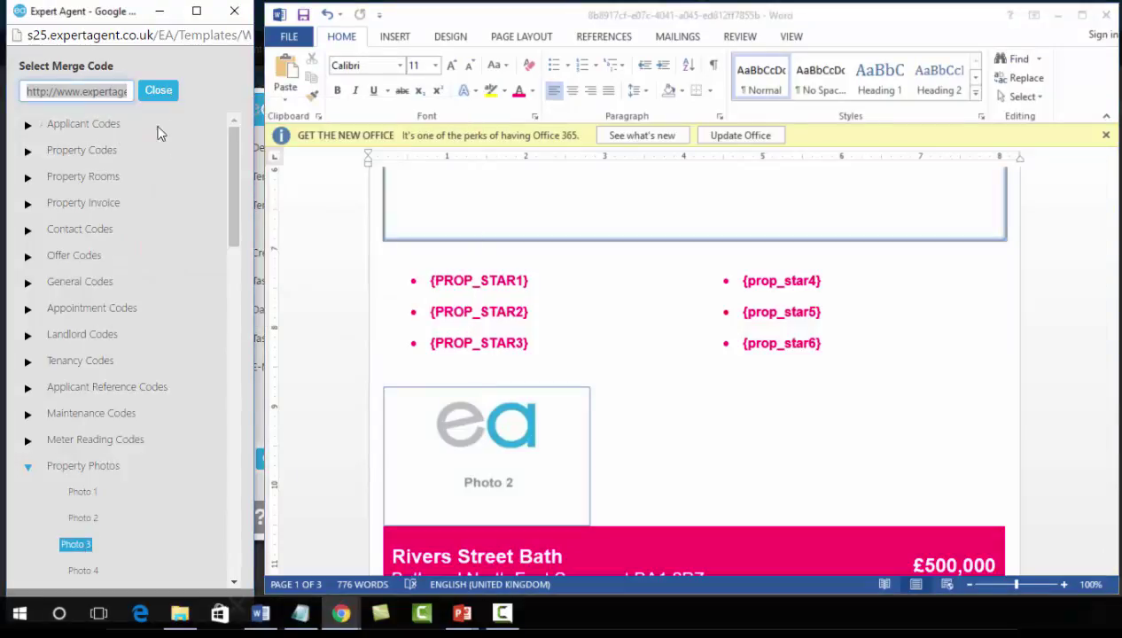
pyautogui.click(406, 38)
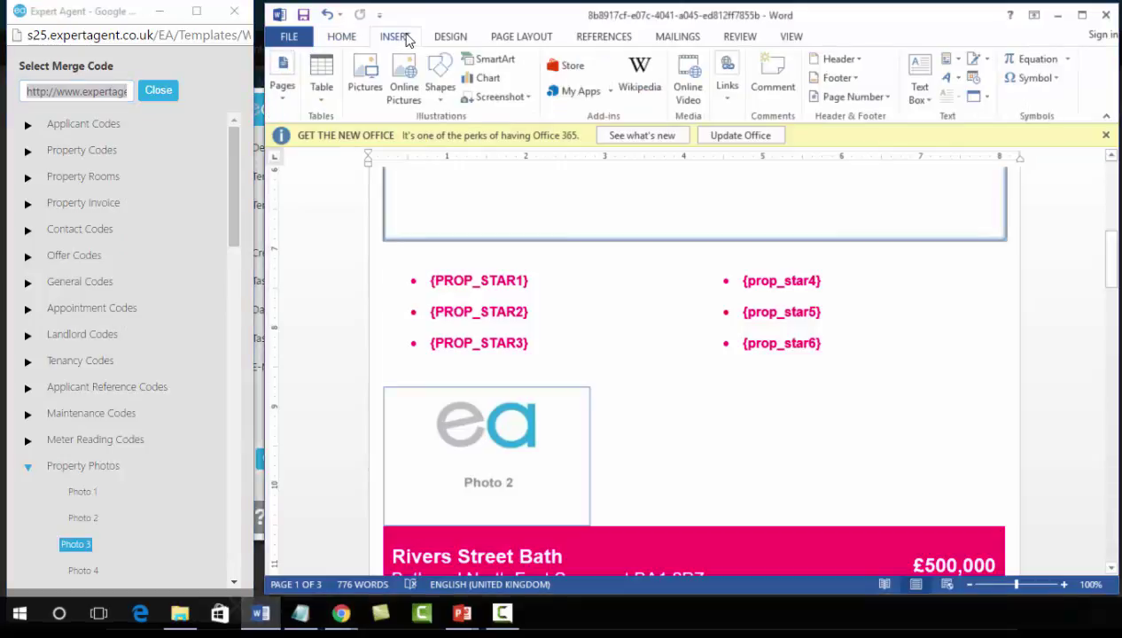
pyautogui.click(368, 86)
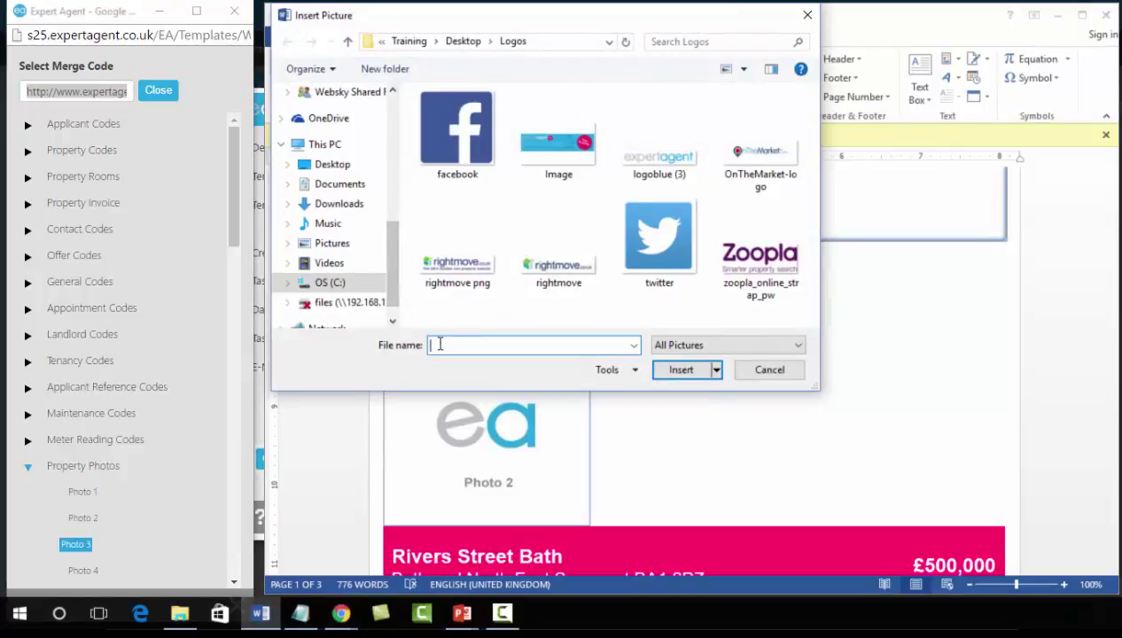
pyautogui.hotkey('ctrl', 'v')
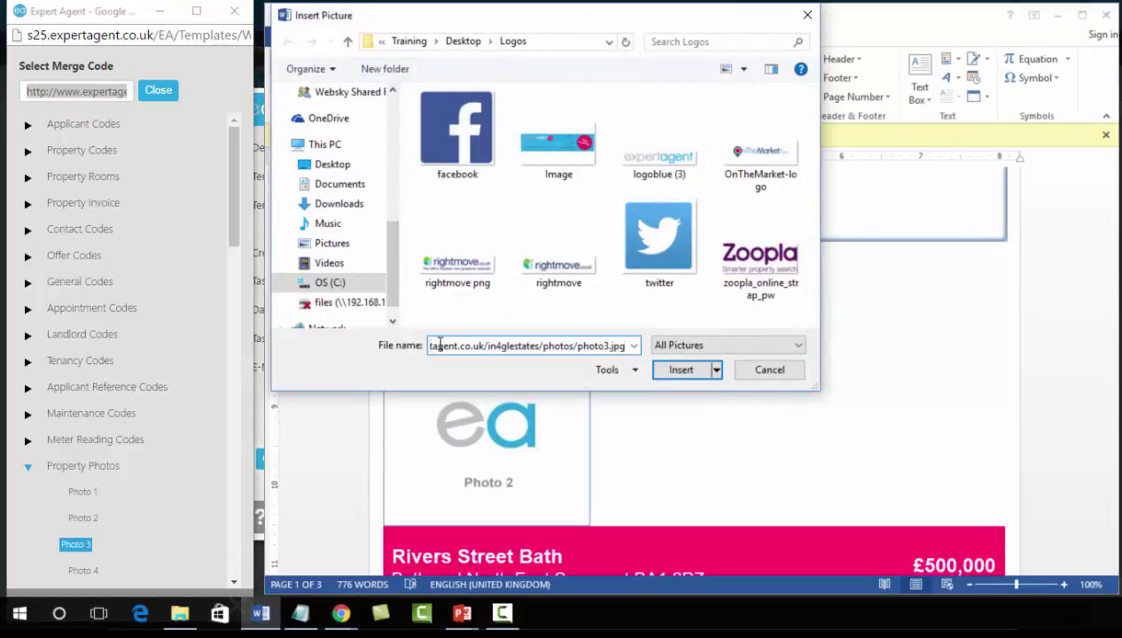
pyautogui.click(717, 371)
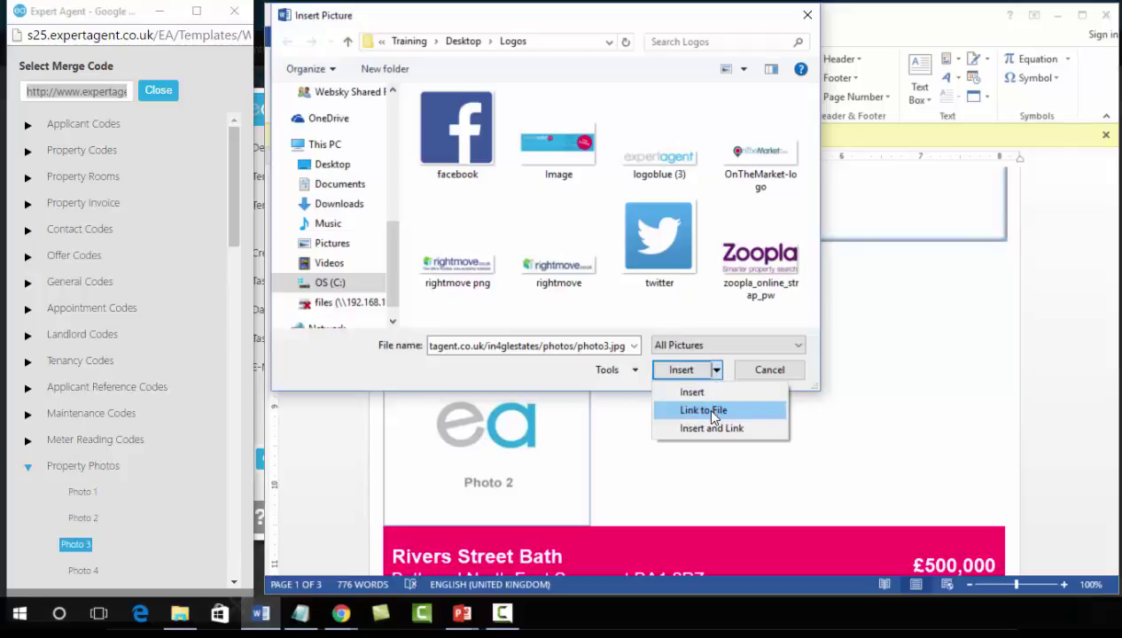
pyautogui.click(704, 410)
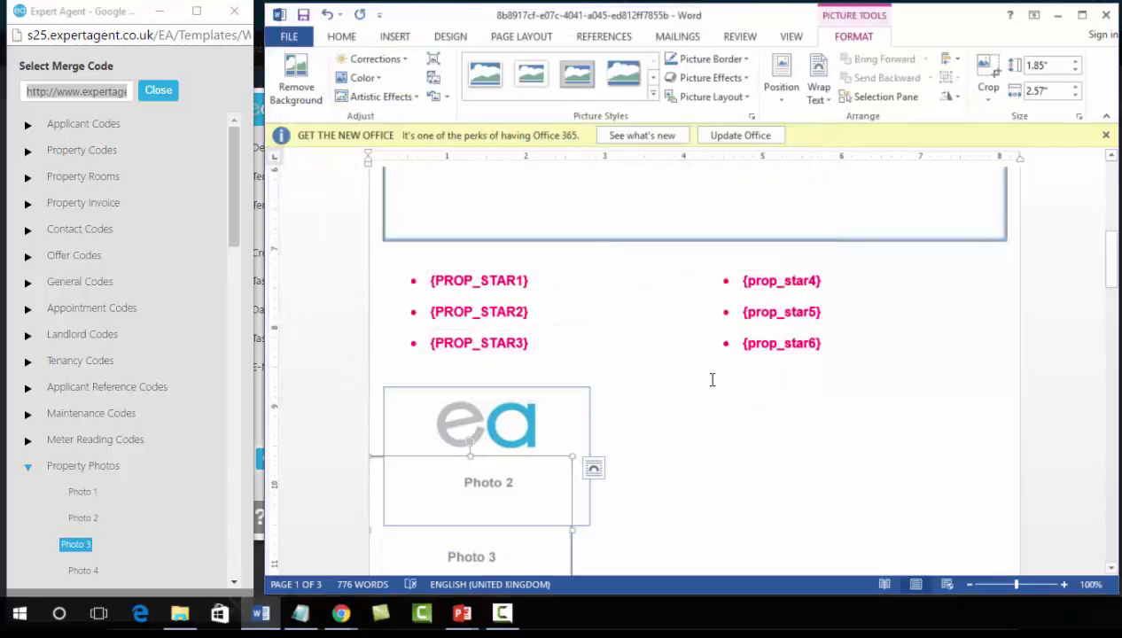
# - Set the Photo 3 placeholder's wrapping to In front of text and its absolute horizontal and vertical positions relative to Page
pyautogui.click(828, 93)
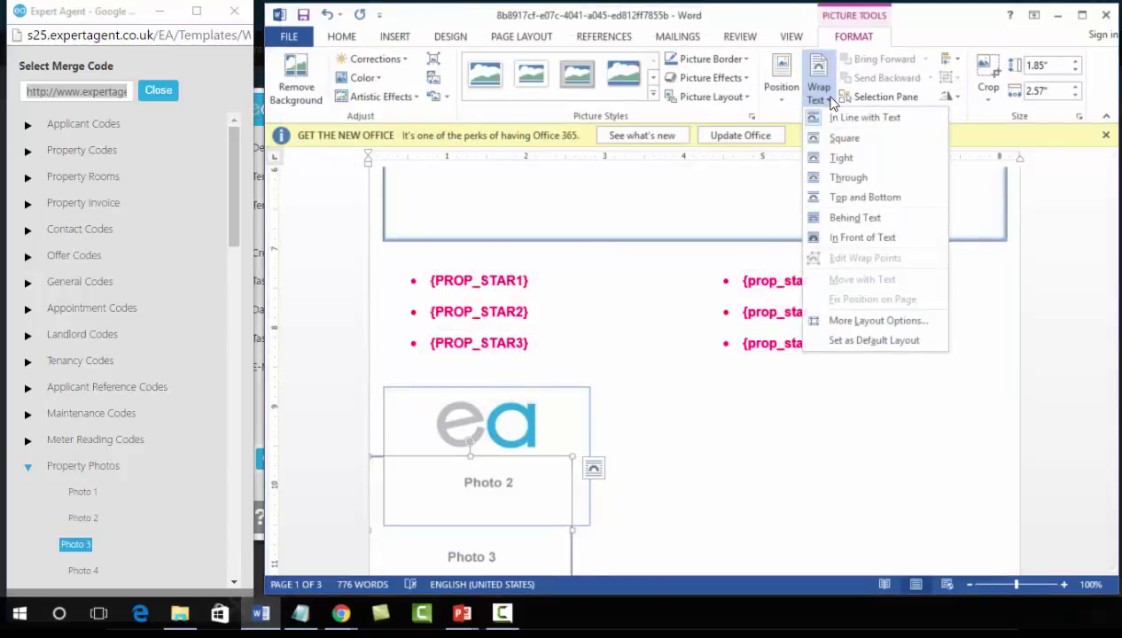
pyautogui.click(836, 322)
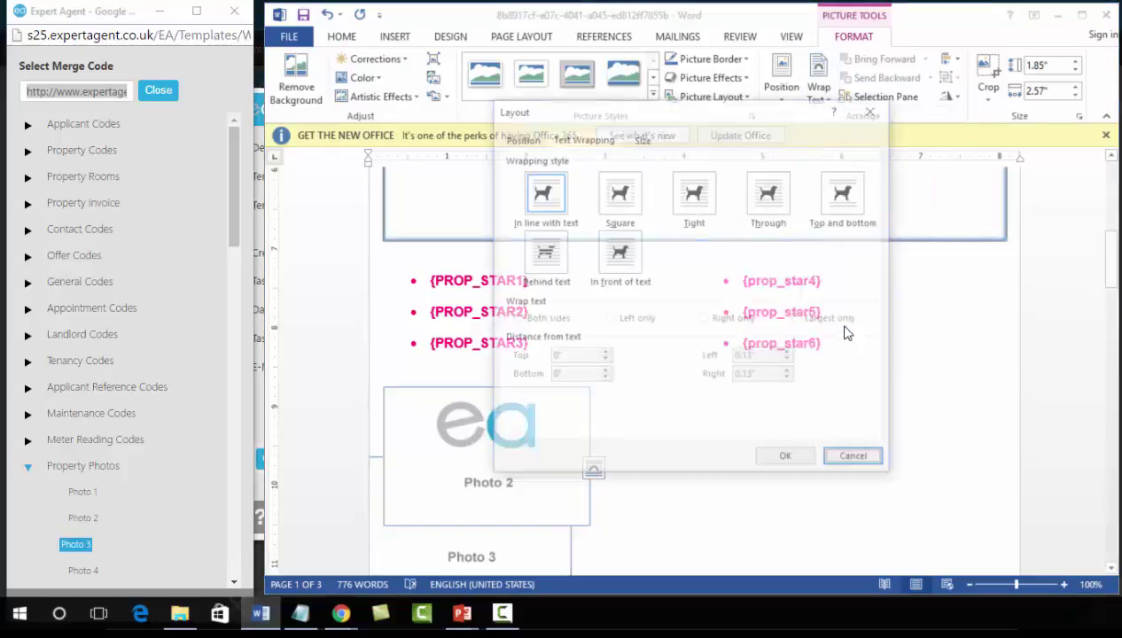
pyautogui.click(619, 256)
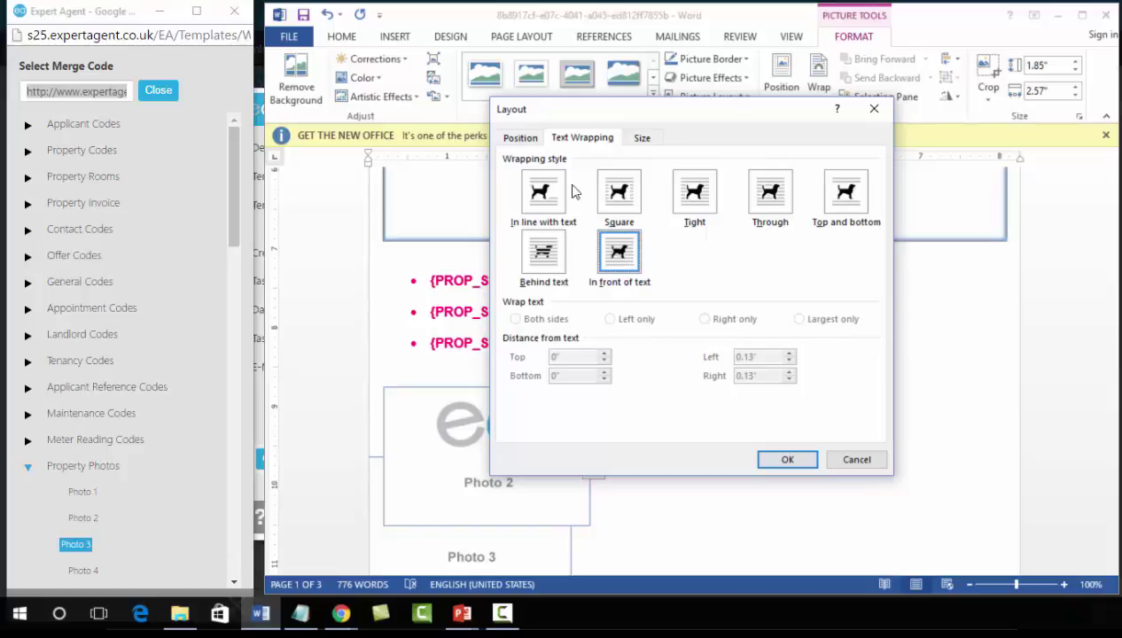
pyautogui.click(522, 139)
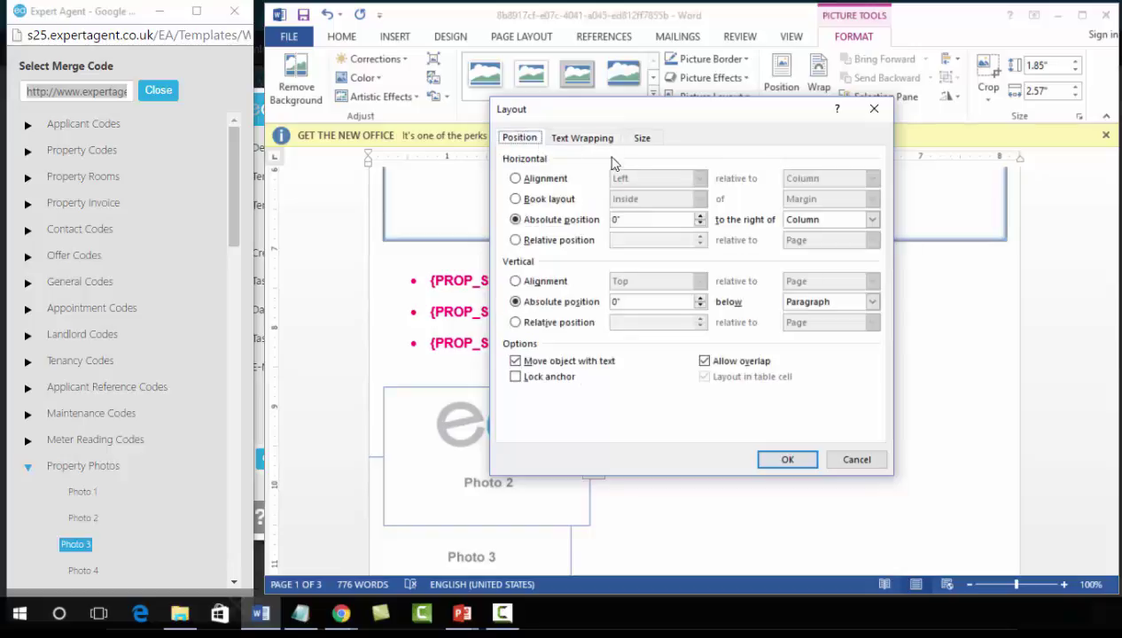
pyautogui.click(864, 219)
pyautogui.click(808, 246)
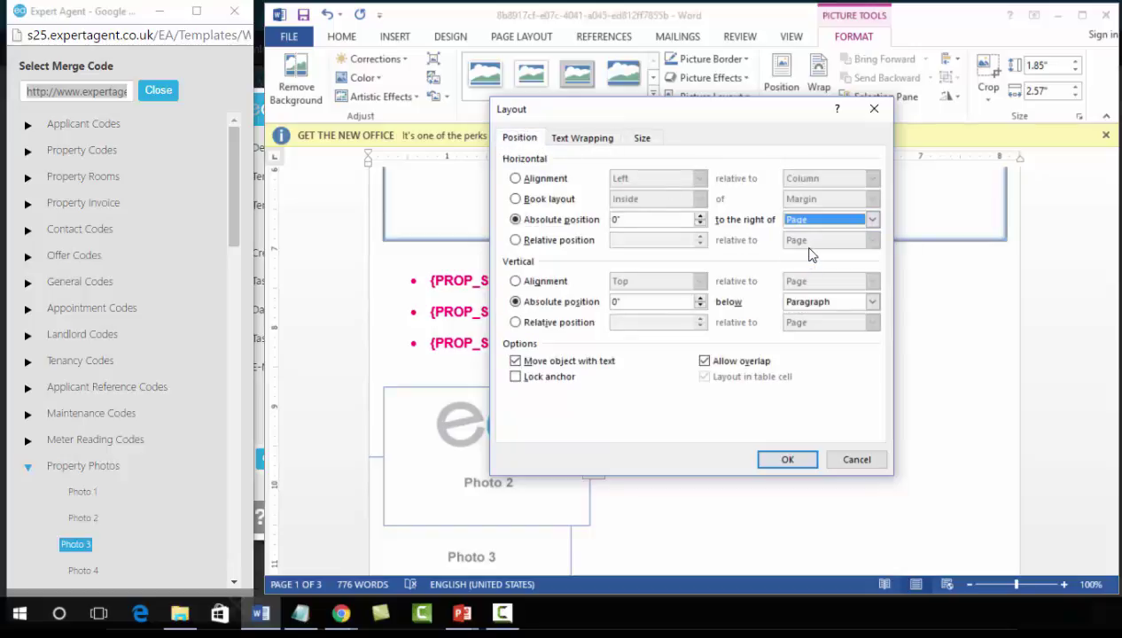
pyautogui.click(802, 302)
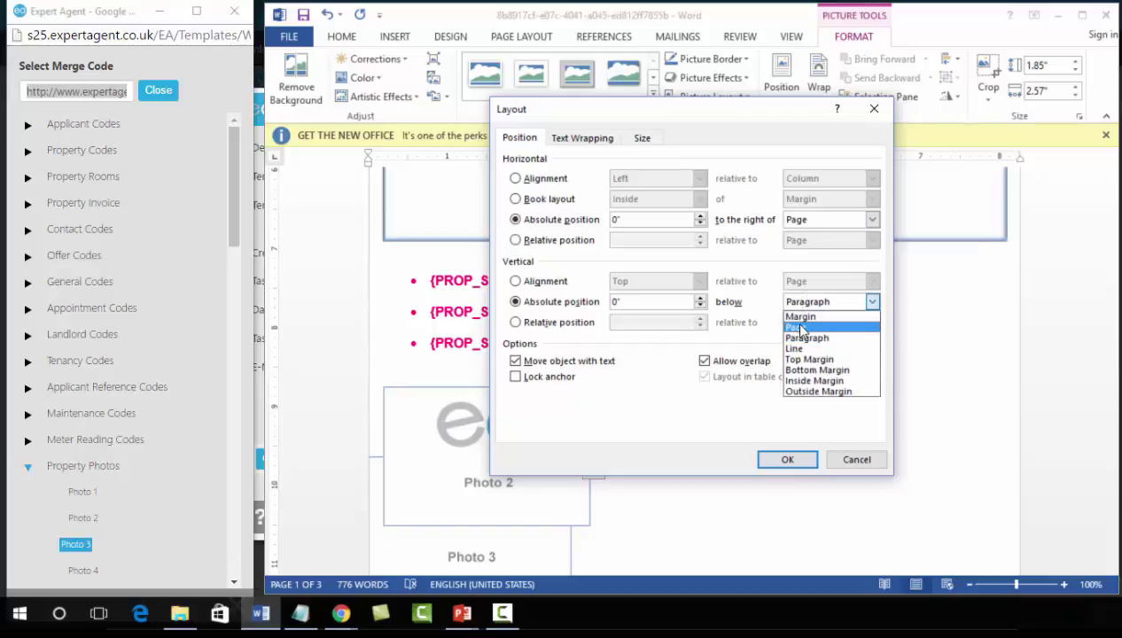
pyautogui.click(800, 328)
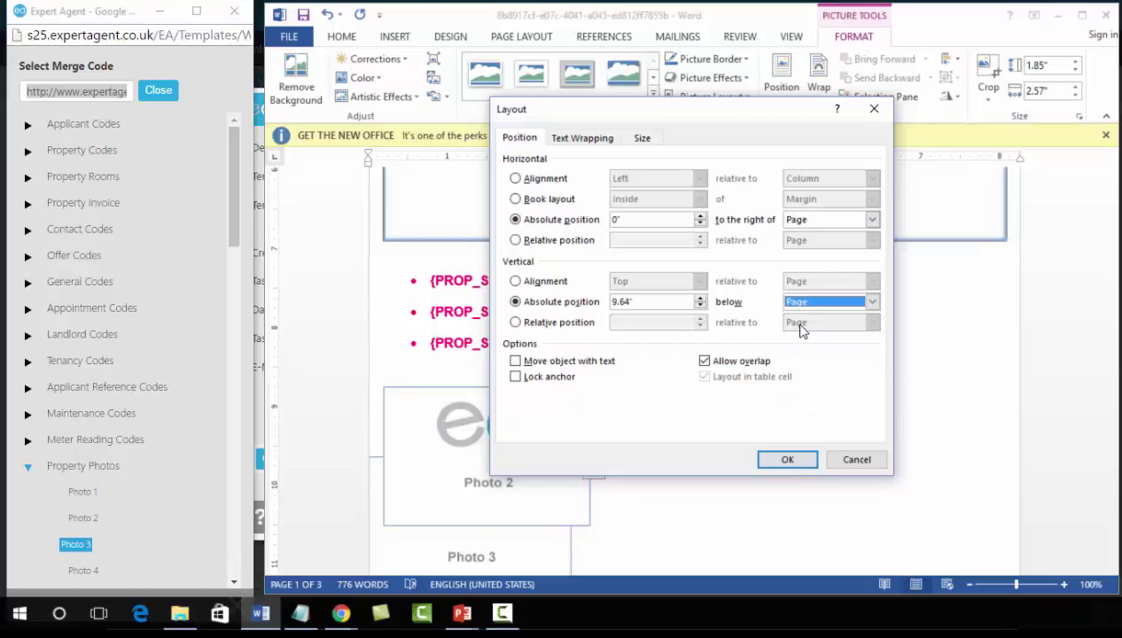
# - Turn off Lock aspect ratio and Relative to original picture size for Photo 3, and size it 1.77" high by 2.63" wide
pyautogui.click(643, 139)
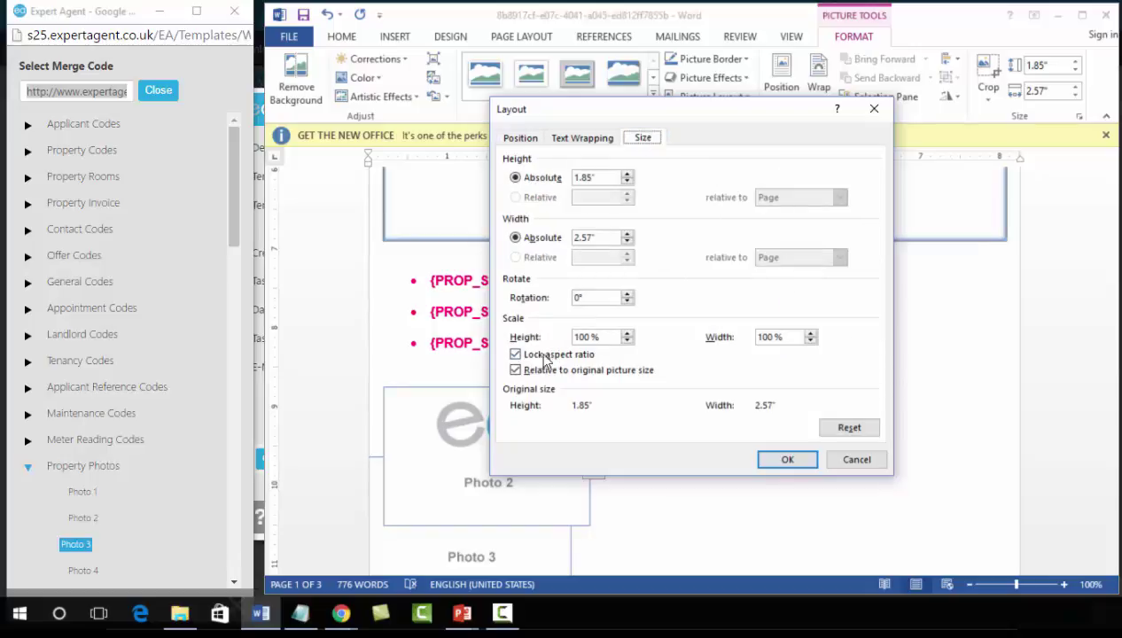
pyautogui.click(516, 355)
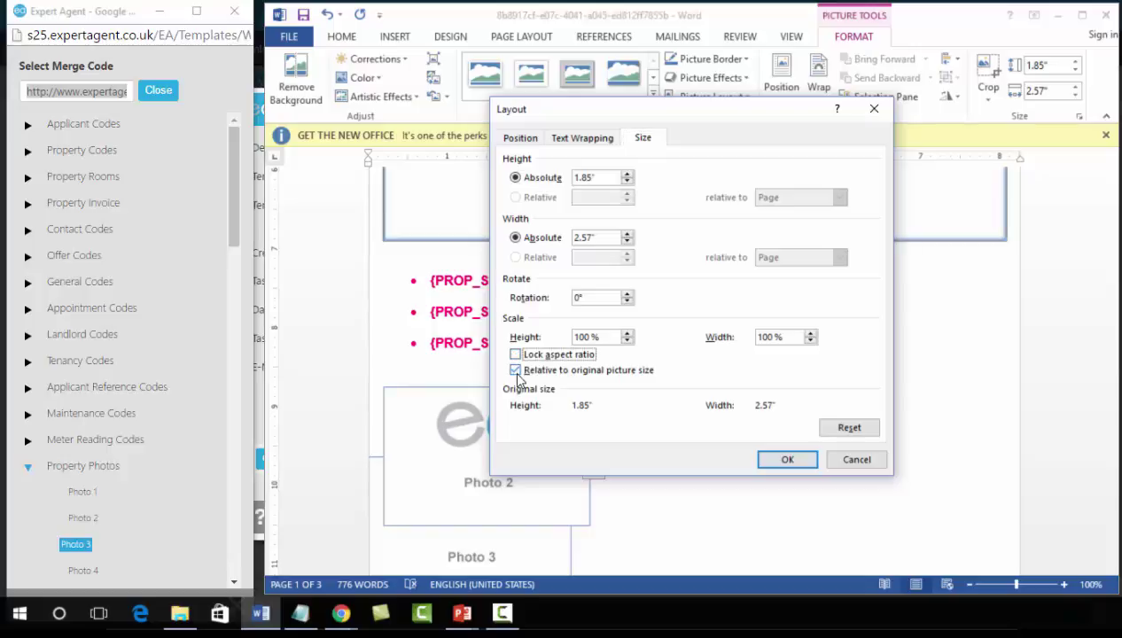
pyautogui.click(516, 371)
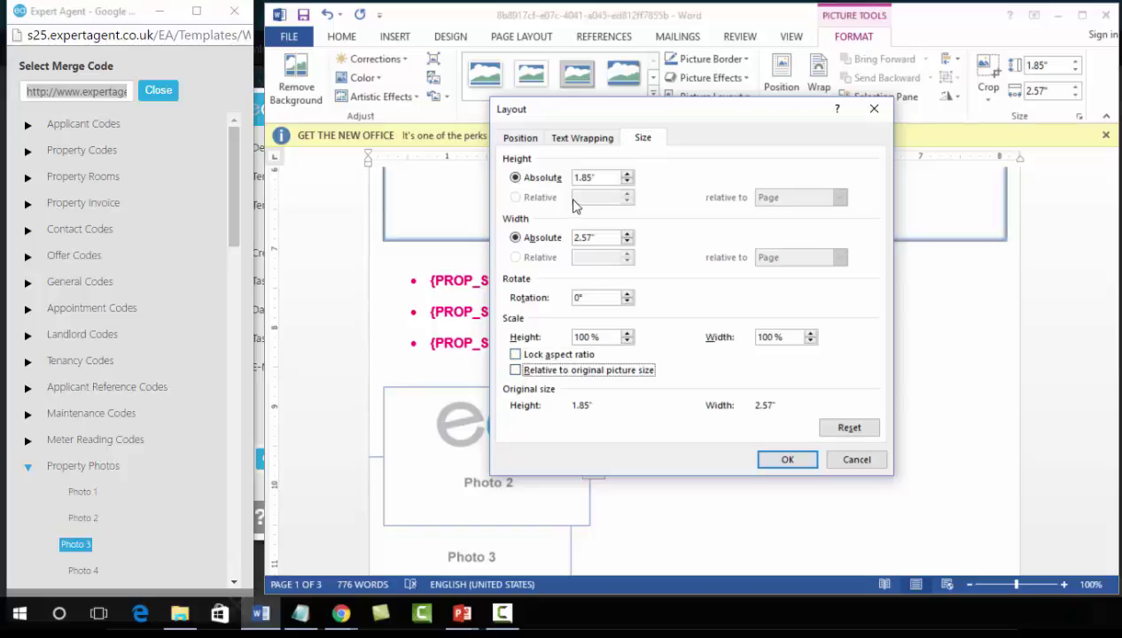
pyautogui.moveTo(600, 177); pyautogui.dragTo(553, 182)
pyautogui.write('1.77')
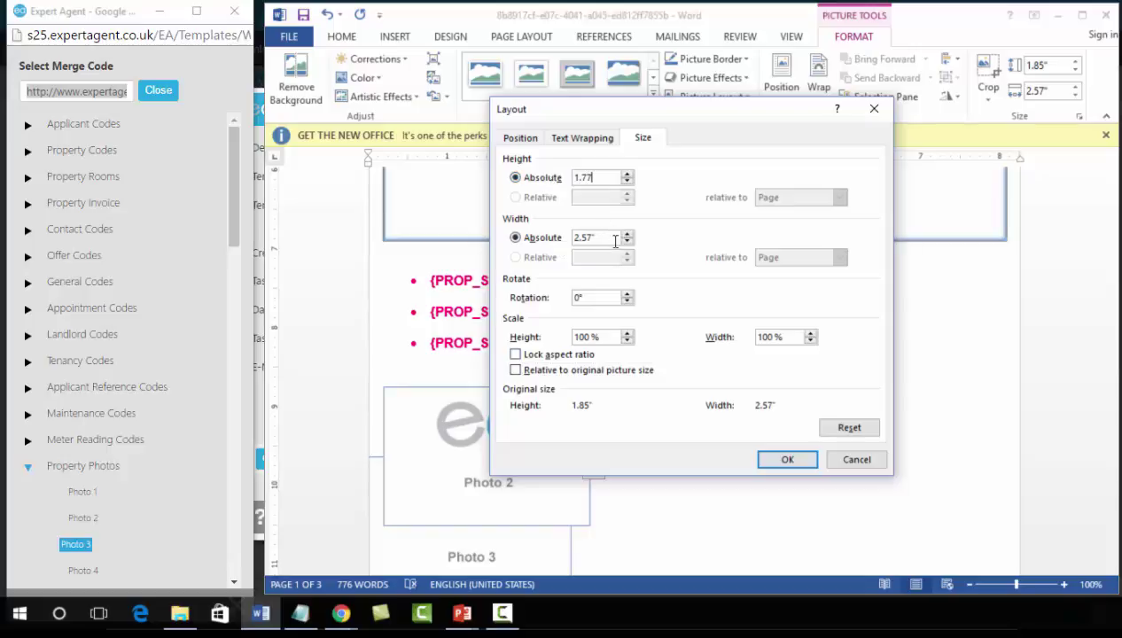
pyautogui.press('Tab')
pyautogui.write('2.63')
pyautogui.click(778, 458)
# - Place the Photo 3 placeholder beside Photo 2 above the pink banner, and select the Photo 4 merge code
pyautogui.moveTo(494, 516); pyautogui.dragTo(709, 453)
pyautogui.click(866, 451)
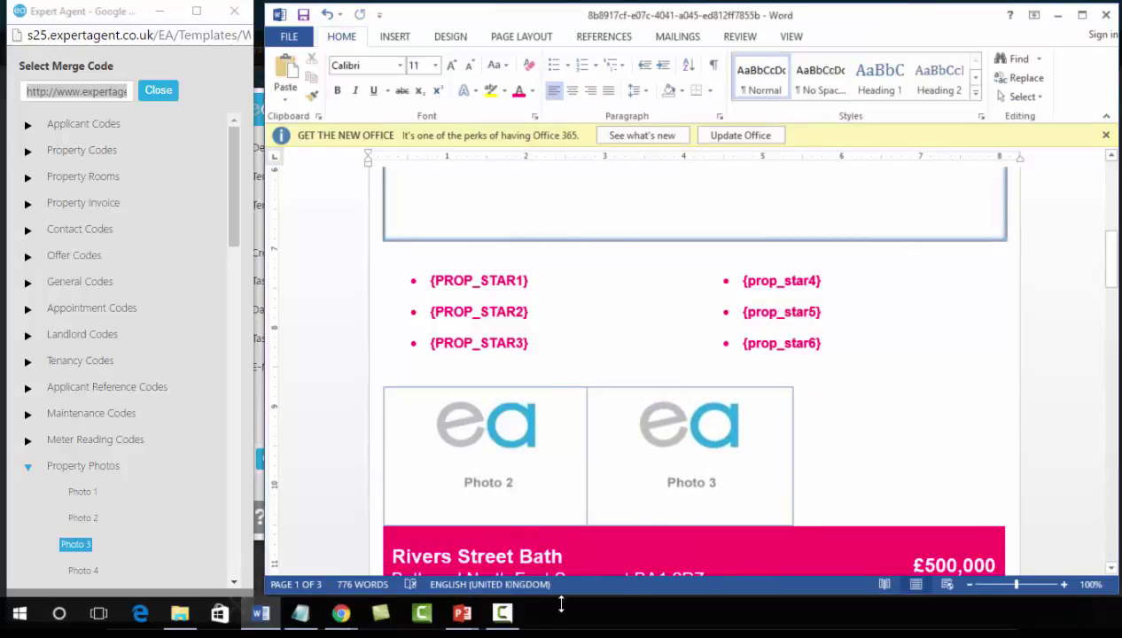
pyautogui.click(89, 572)
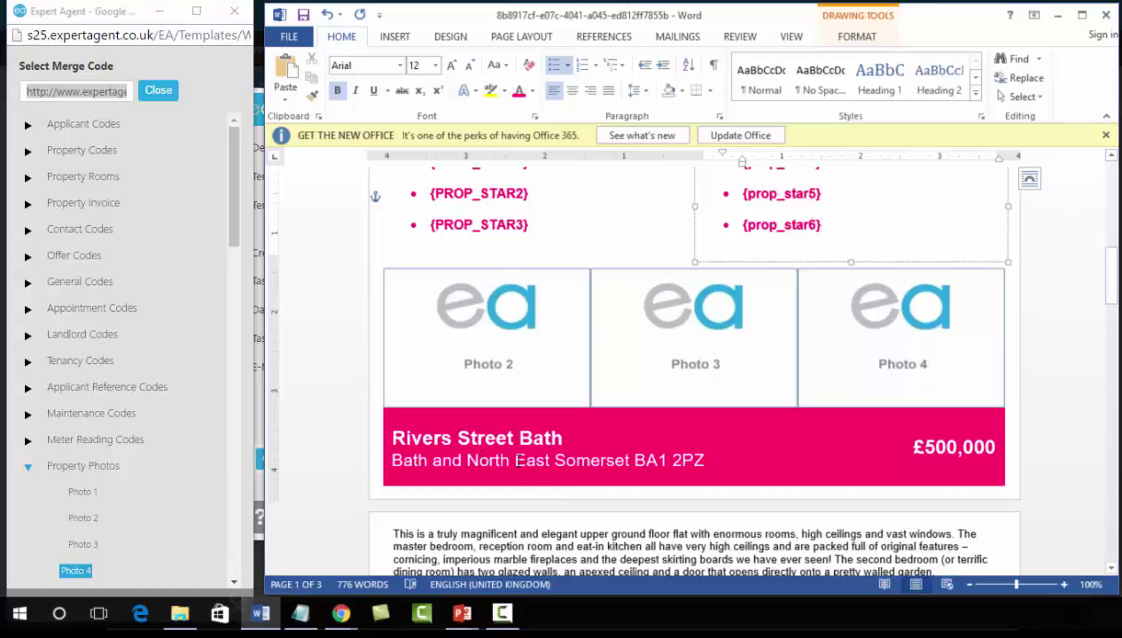
# - Delete the two-line property address from the pink banner and left-align the empty text box
pyautogui.click(712, 457)
pyautogui.moveTo(712, 457); pyautogui.dragTo(396, 438)
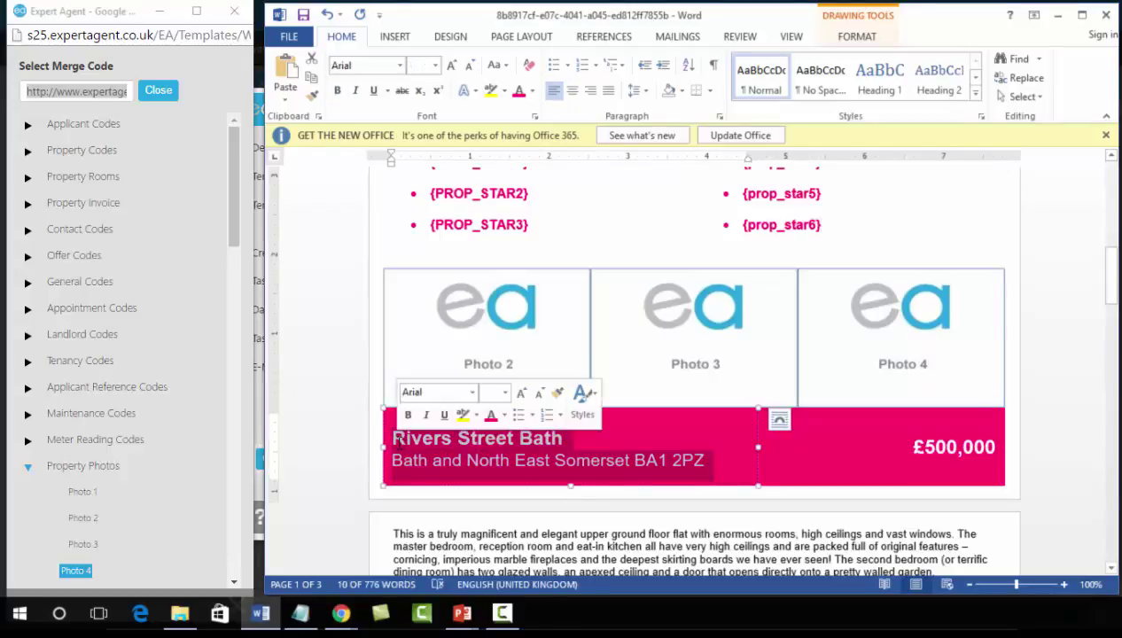
pyautogui.press('Delete')
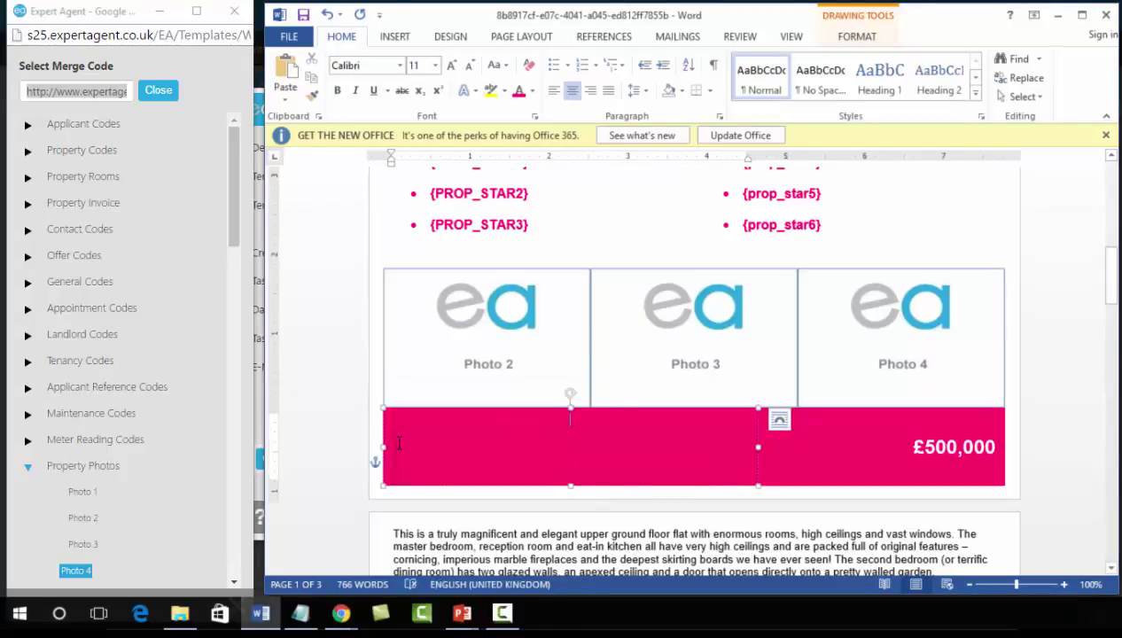
pyautogui.hotkey('ctrl', 'l')
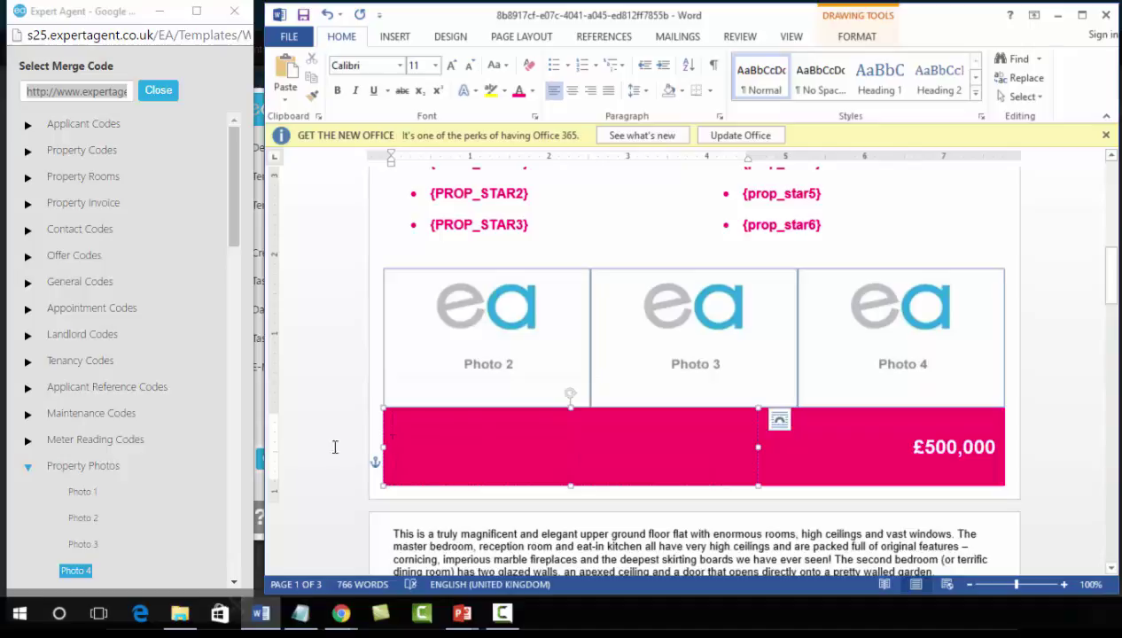
# - Fill the pink banner's empty address box with the property merge codes {prop_address2}, {prop_town} on one line and {prop_postcode} below
pyautogui.click(29, 466)
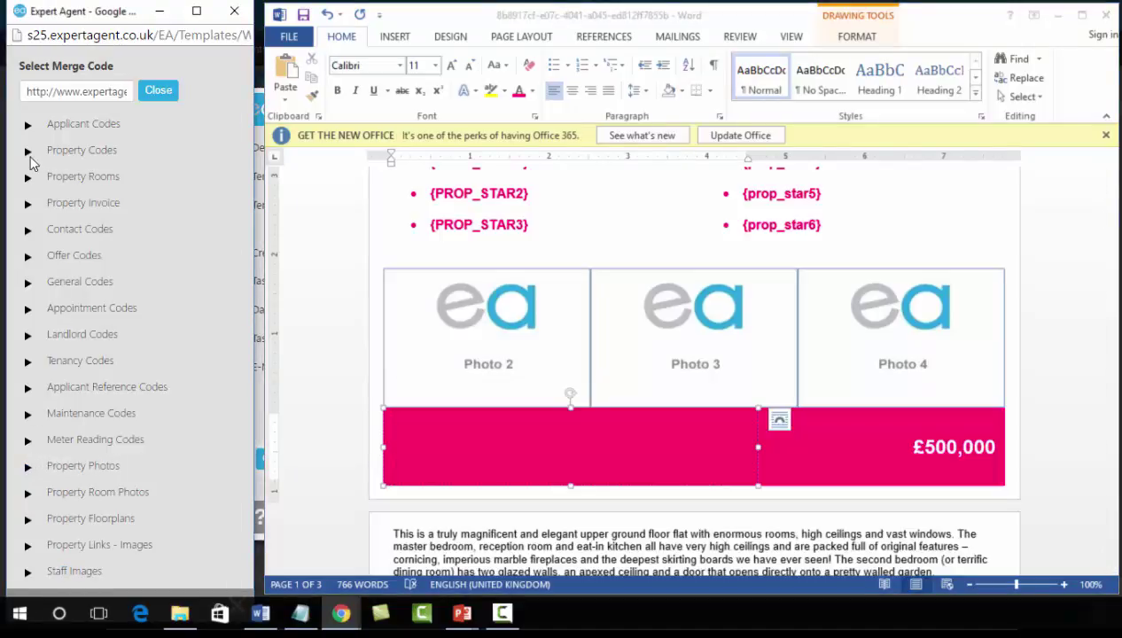
pyautogui.click(29, 152)
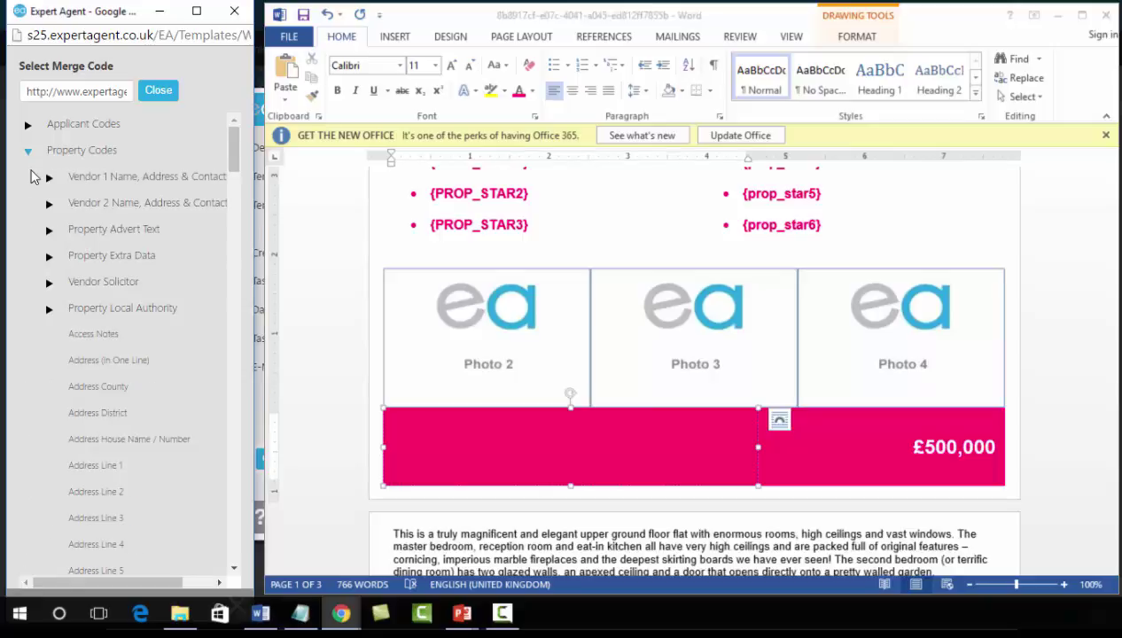
pyautogui.scroll(-3, 36, 177)
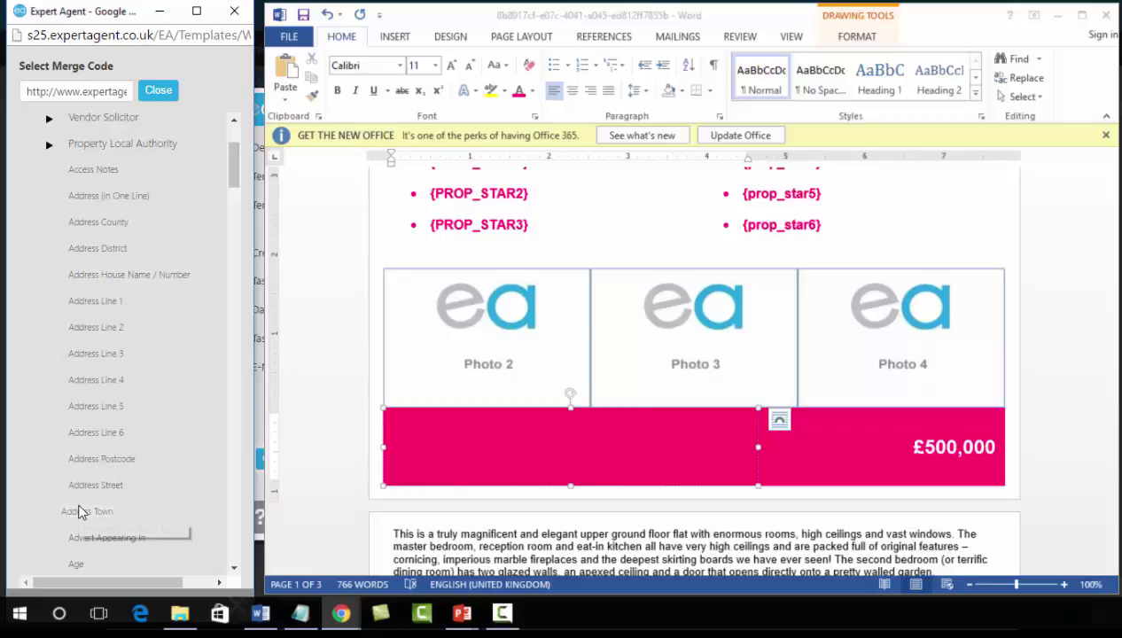
pyautogui.moveTo(81, 513); pyautogui.dragTo(89, 284)
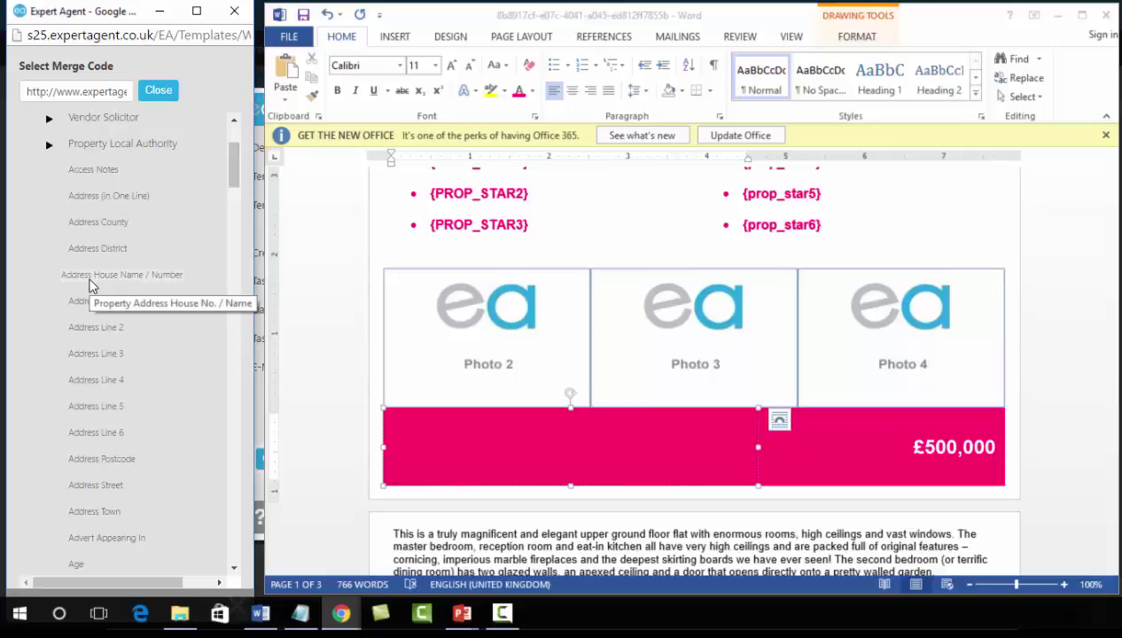
pyautogui.click(88, 485)
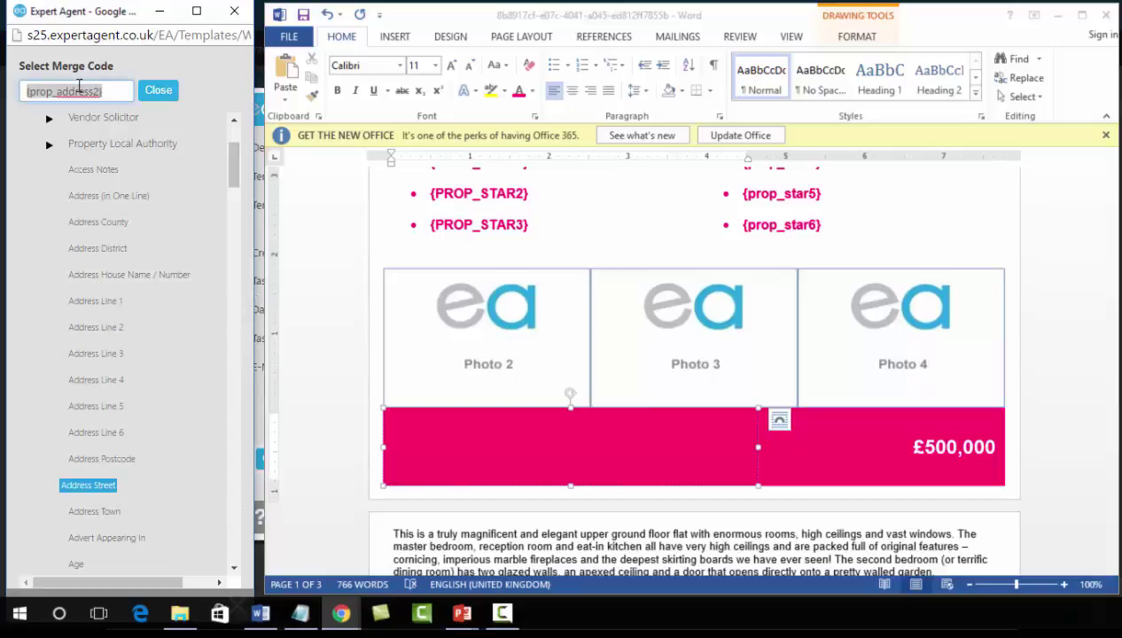
pyautogui.rightClick(78, 86)
pyautogui.click(111, 116)
pyautogui.click(487, 450)
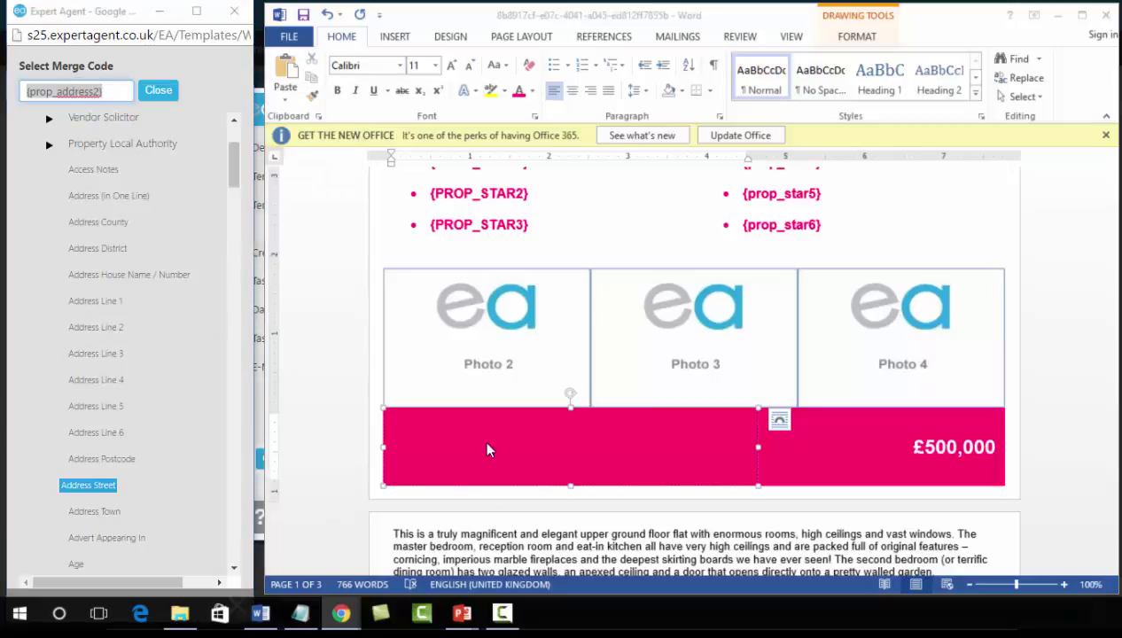
pyautogui.hotkey('ctrl', 'v')
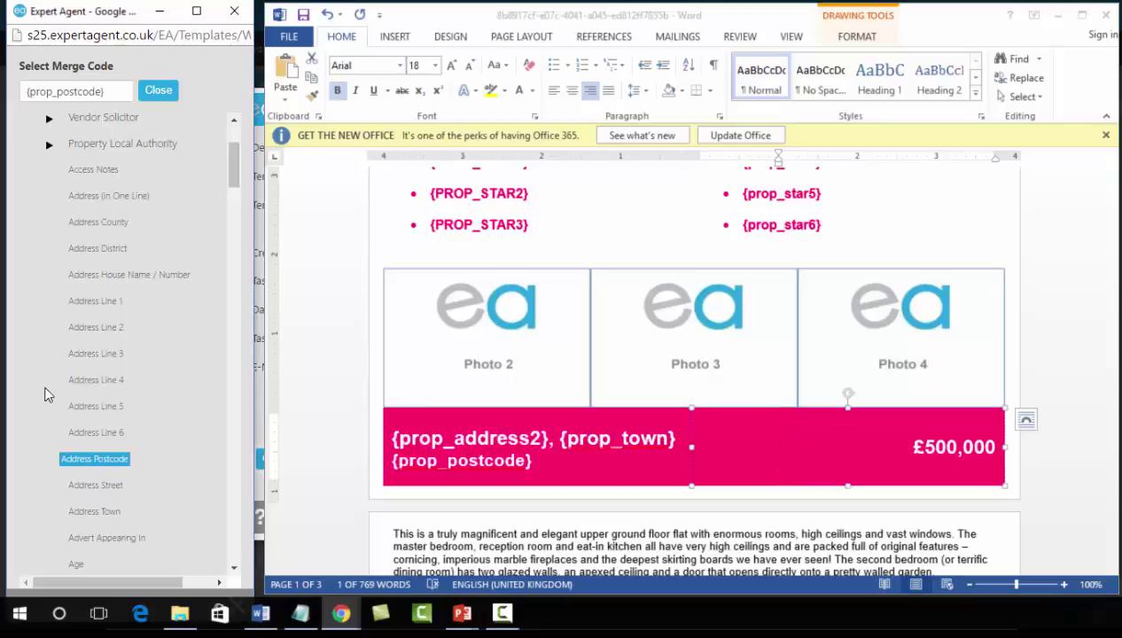
# - Replace the £500,000 price in the pink banner with the Price Text merge code {prop_price_text}
pyautogui.scroll(-10, 44, 381)
pyautogui.scroll(-10, 43, 396)
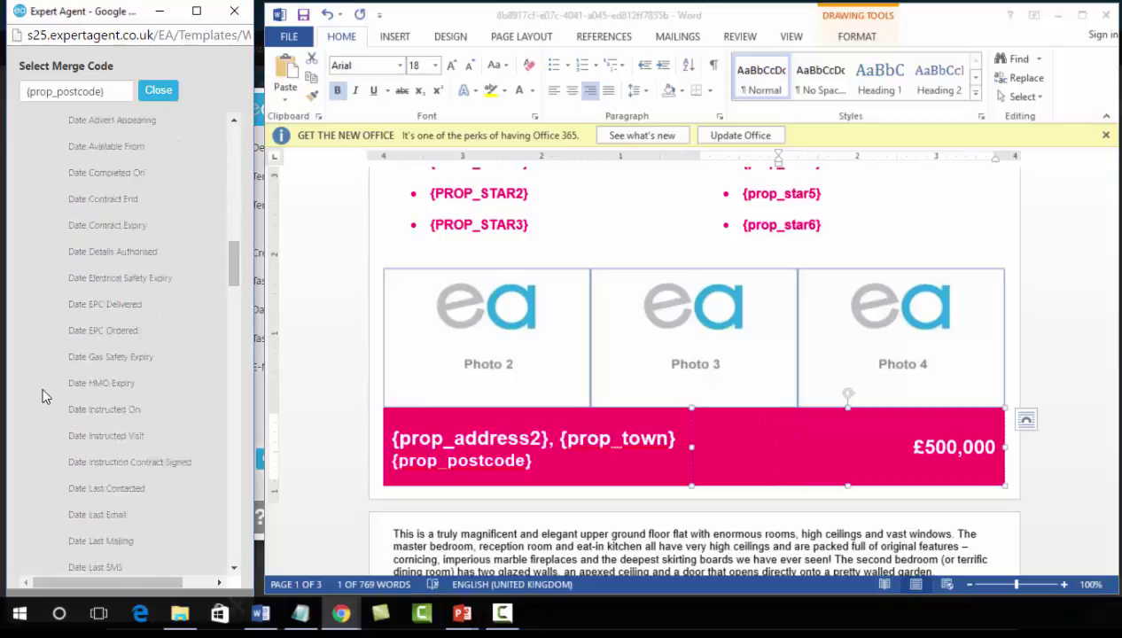
pyautogui.scroll(-10, 43, 396)
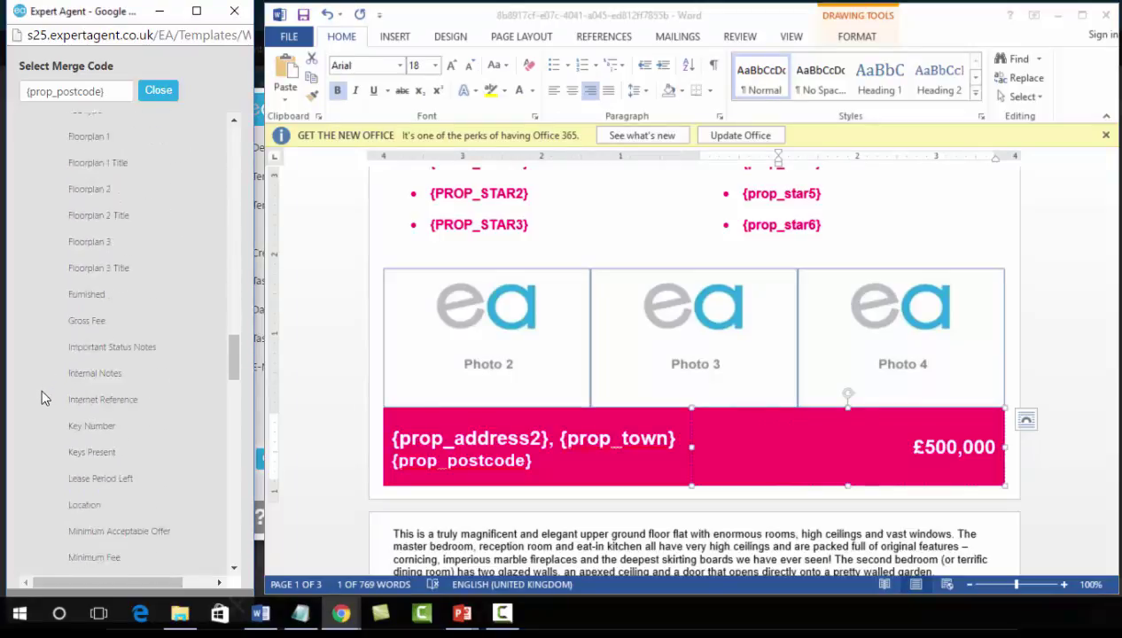
pyautogui.scroll(-5, 41, 398)
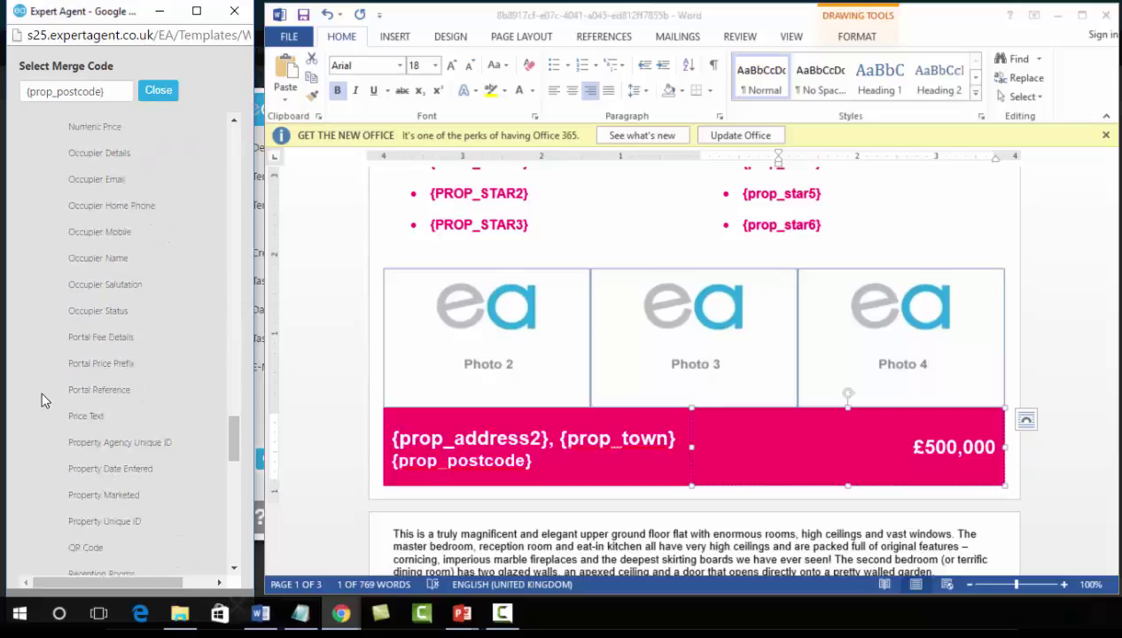
pyautogui.click(81, 400)
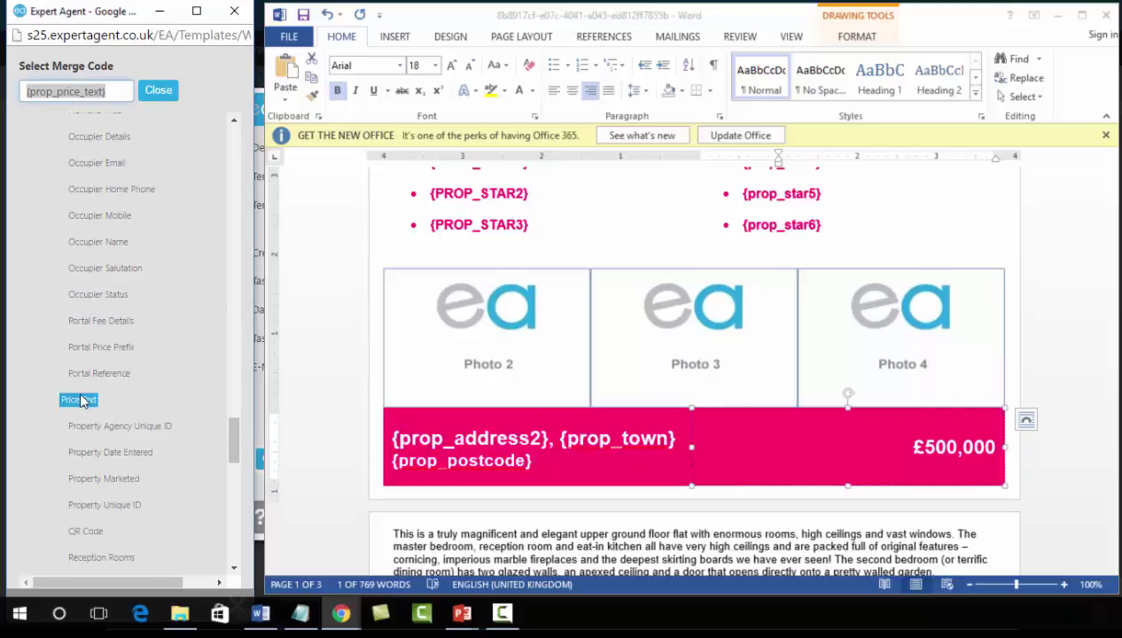
pyautogui.rightClick(54, 93)
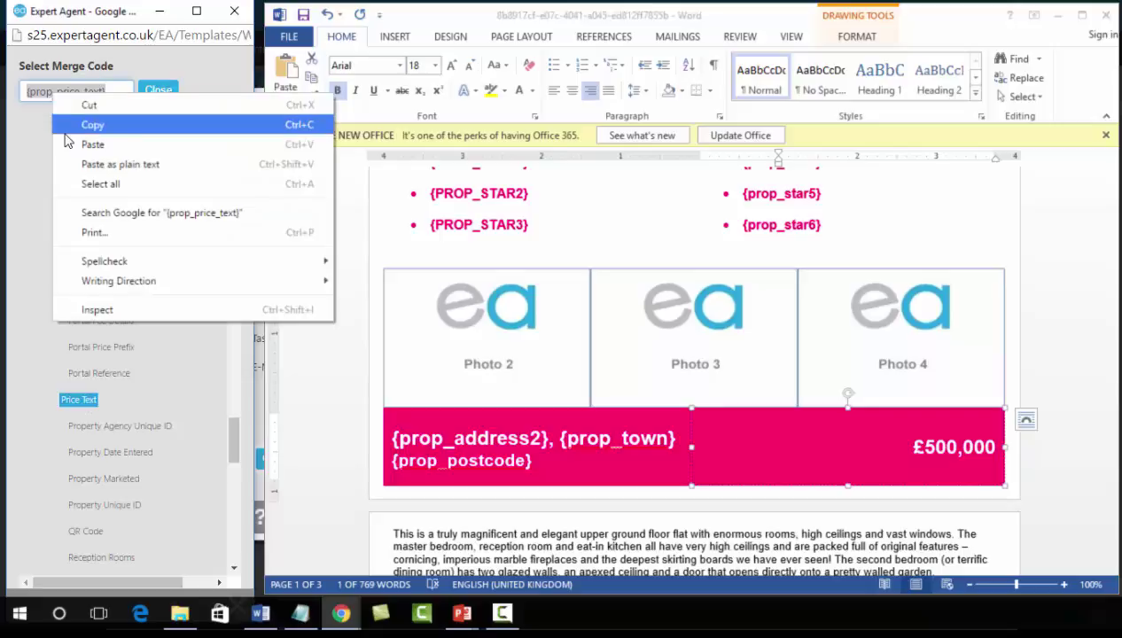
pyautogui.click(71, 130)
pyautogui.doubleClick(922, 448)
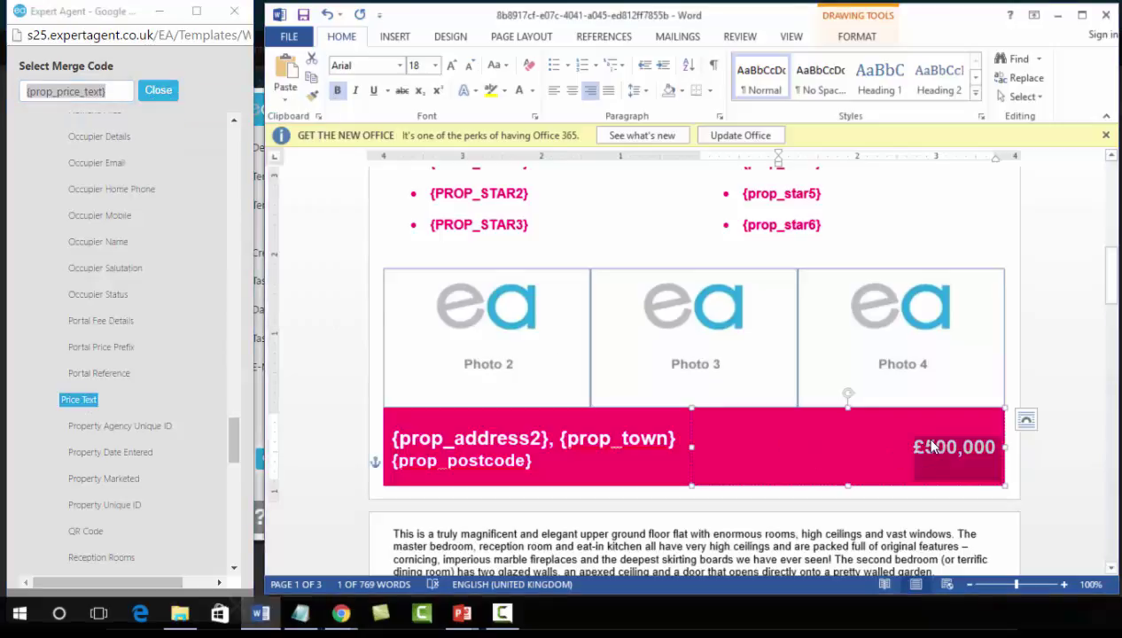
pyautogui.hotkey('ctrl', 'v')
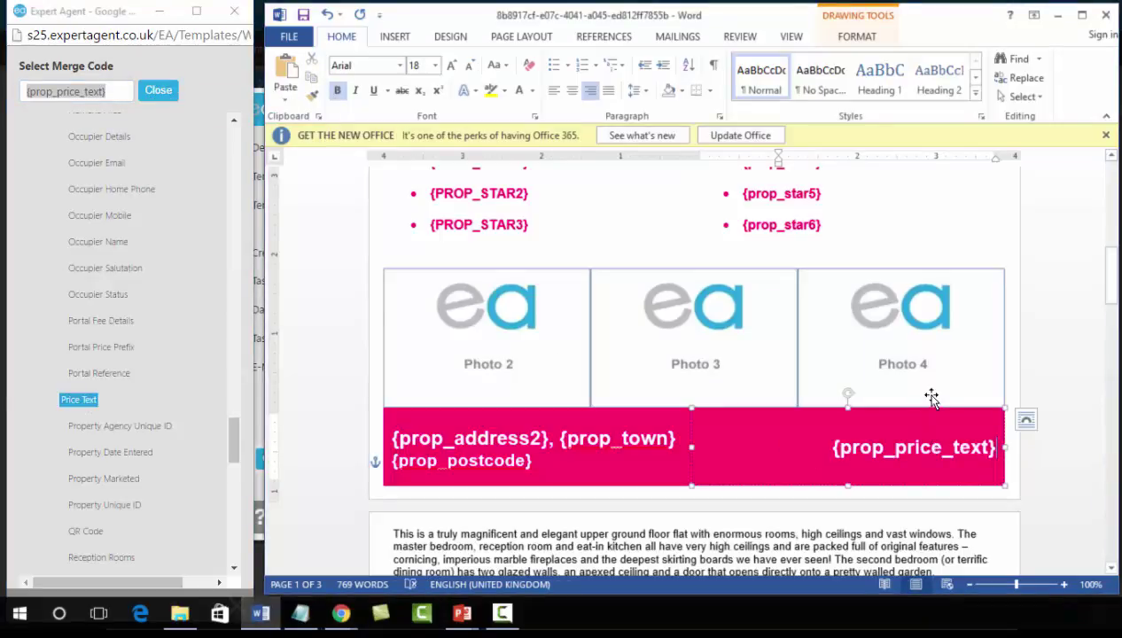
# - Change the shape fill of the banner's price text box to the standard light blue
pyautogui.click(692, 462)
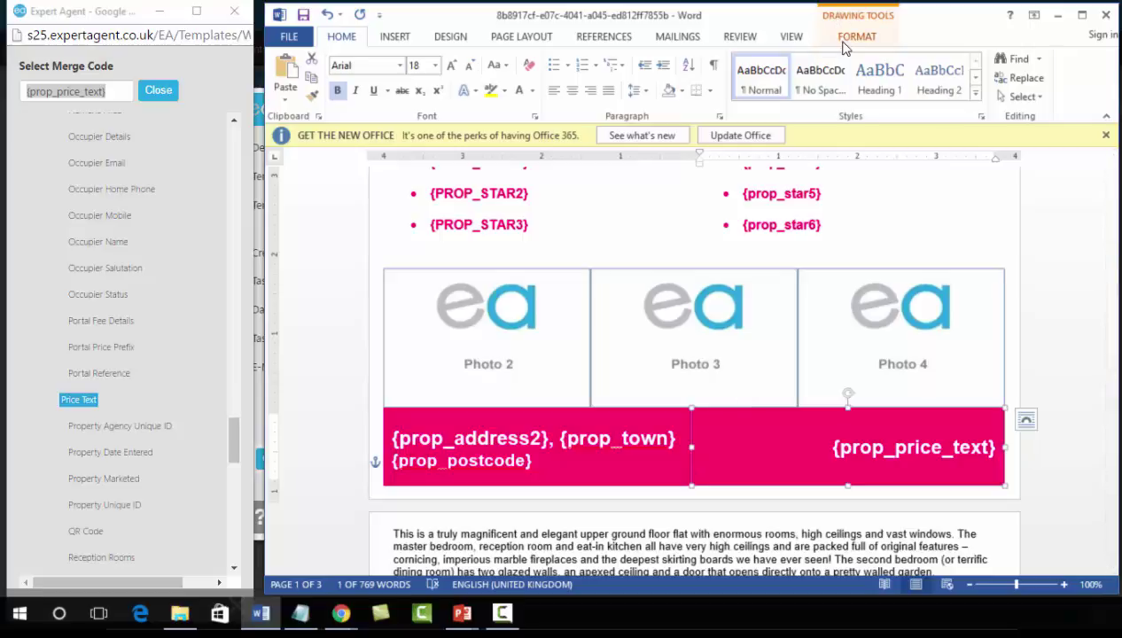
pyautogui.click(842, 37)
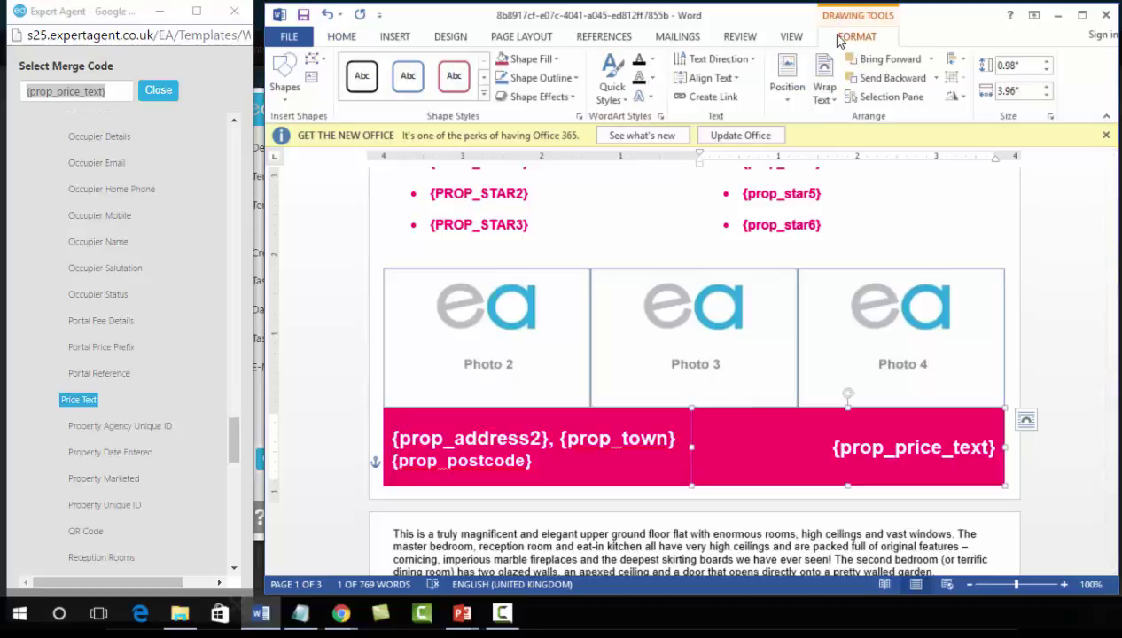
pyautogui.click(557, 60)
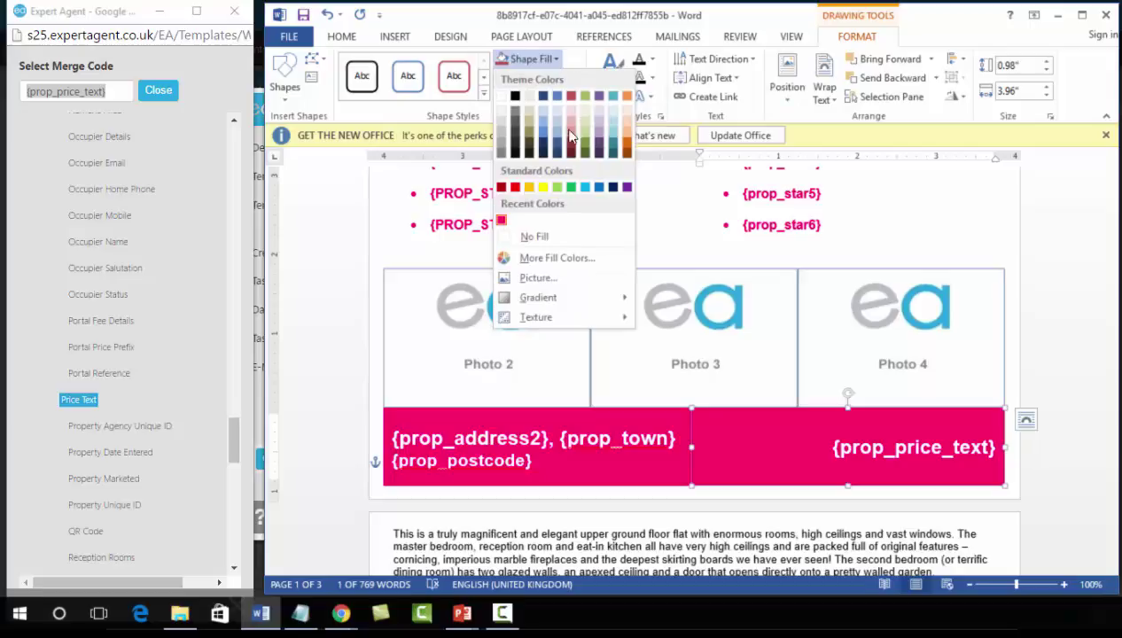
pyautogui.click(582, 187)
pyautogui.click(556, 78)
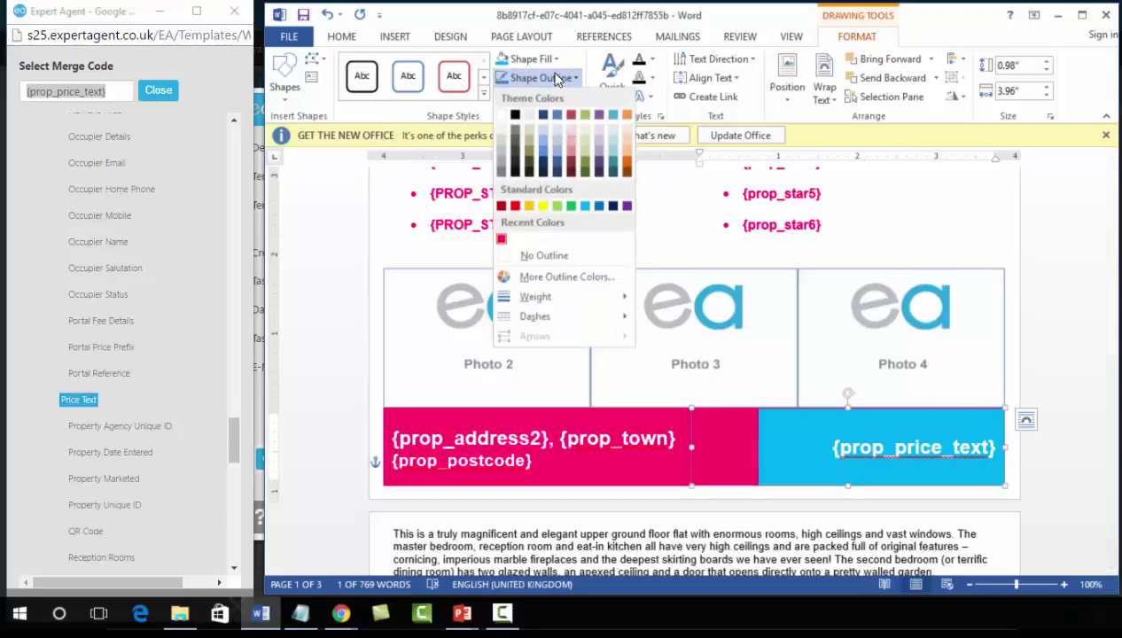
pyautogui.click(573, 222)
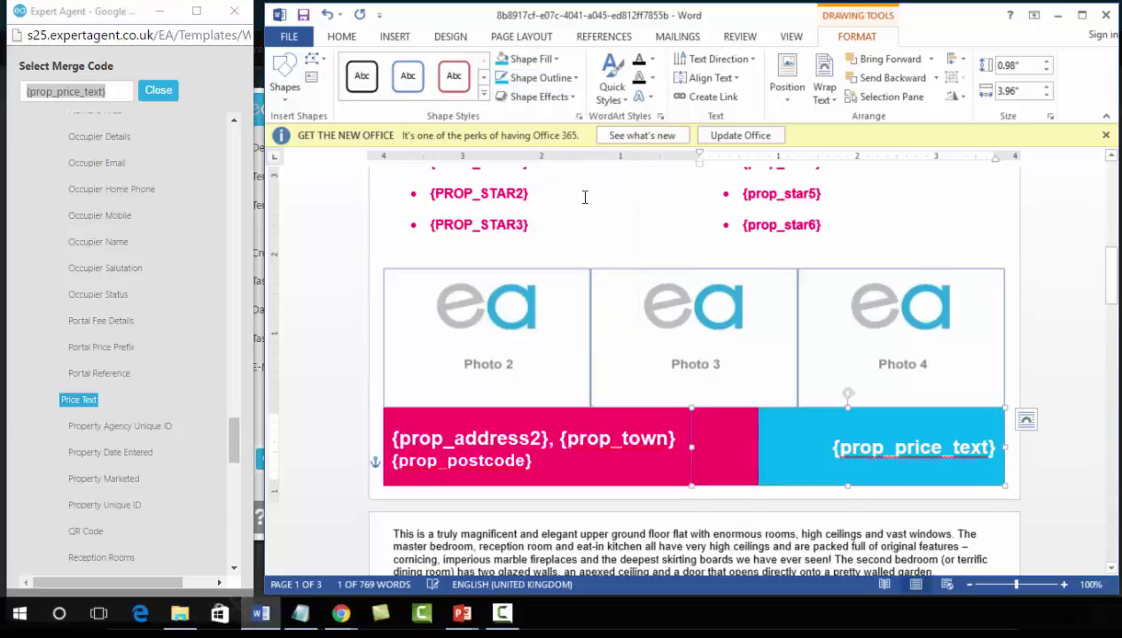
# - Give the banner's address text box the same light blue shape fill
pyautogui.click(607, 483)
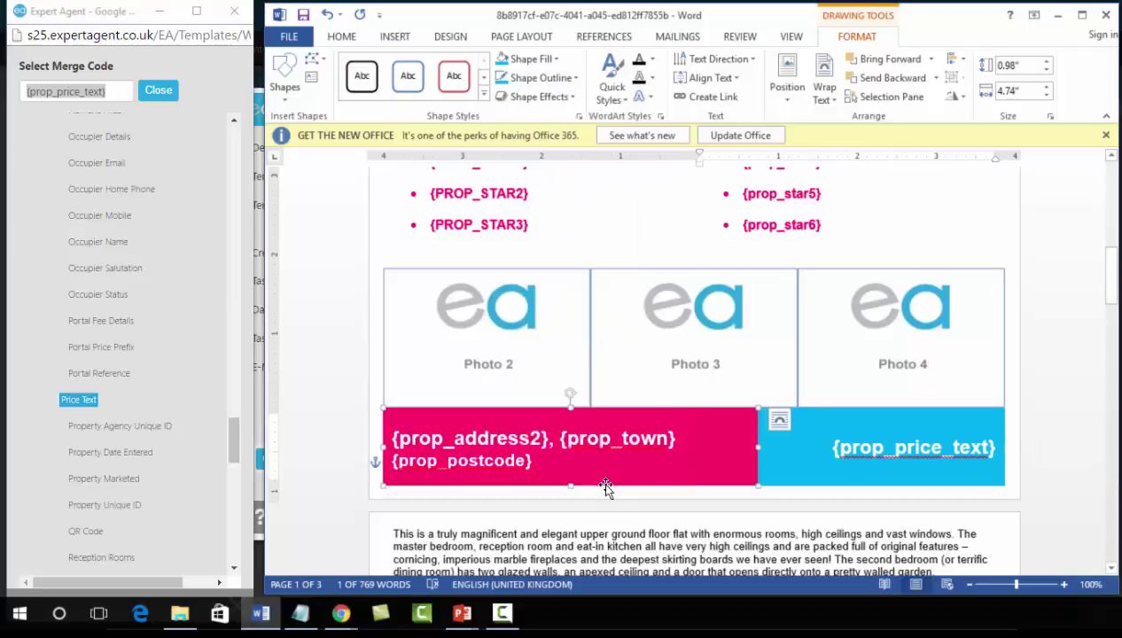
pyautogui.click(501, 60)
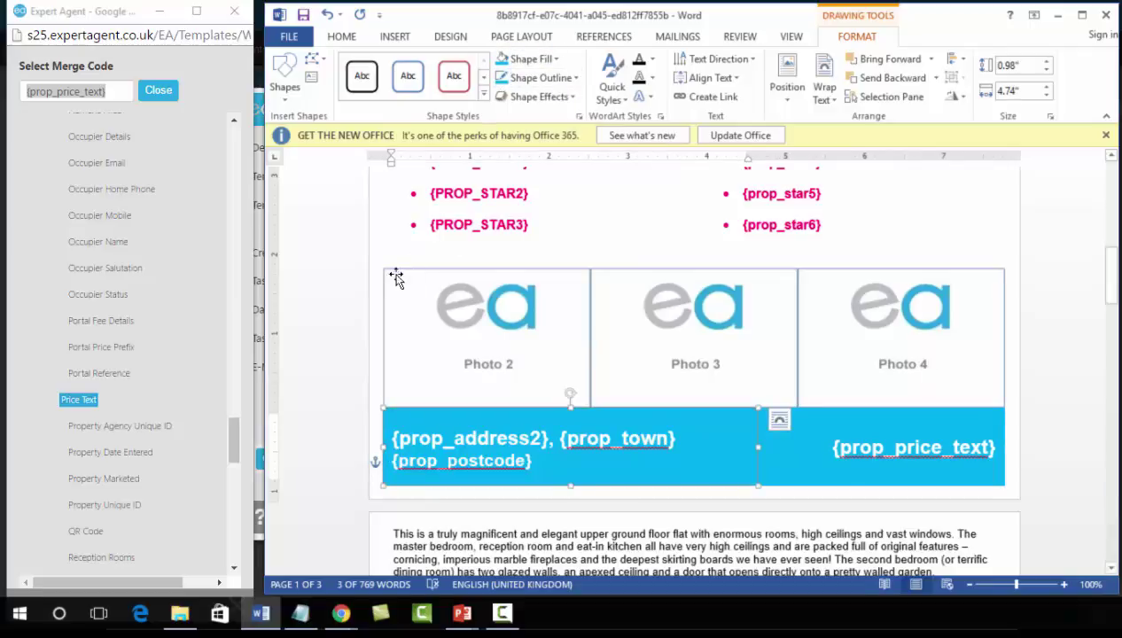
pyautogui.click(325, 388)
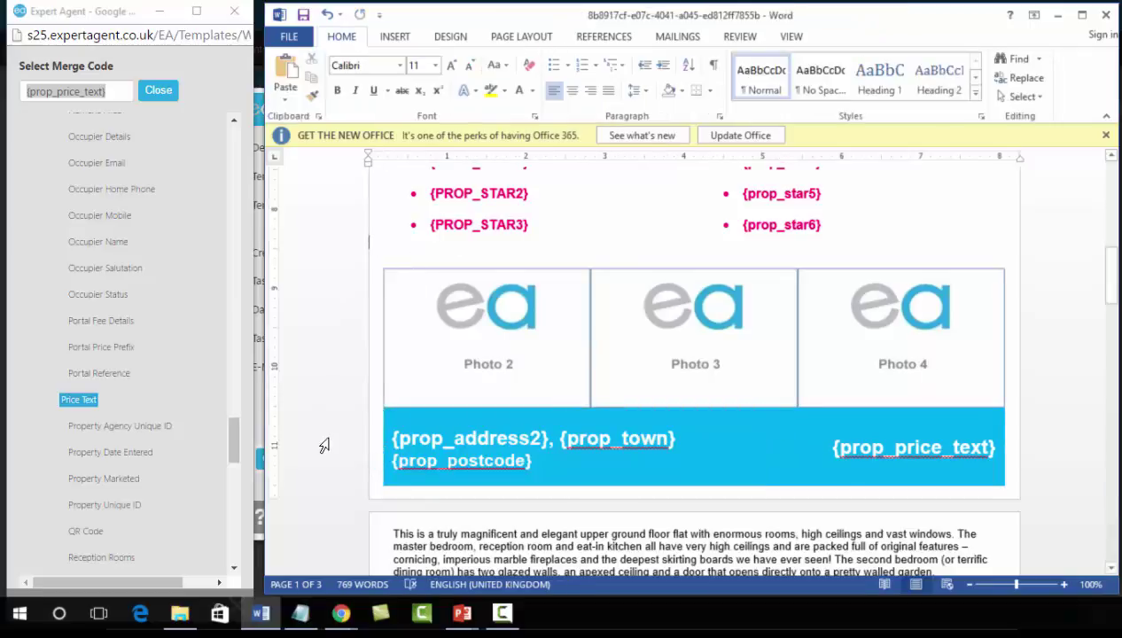
# - Delete the introductory description paragraph from the text box at the start of page 2
pyautogui.scroll(-5, 324, 445)
pyautogui.click(635, 316)
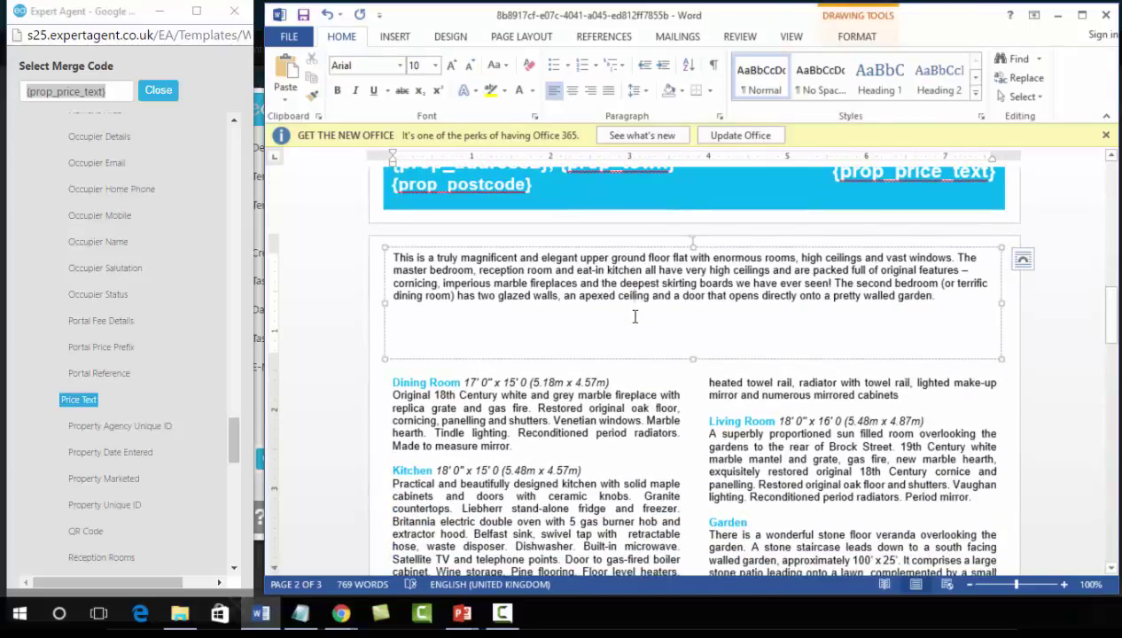
pyautogui.moveTo(880, 297); pyautogui.dragTo(384, 254)
pyautogui.press('Delete')
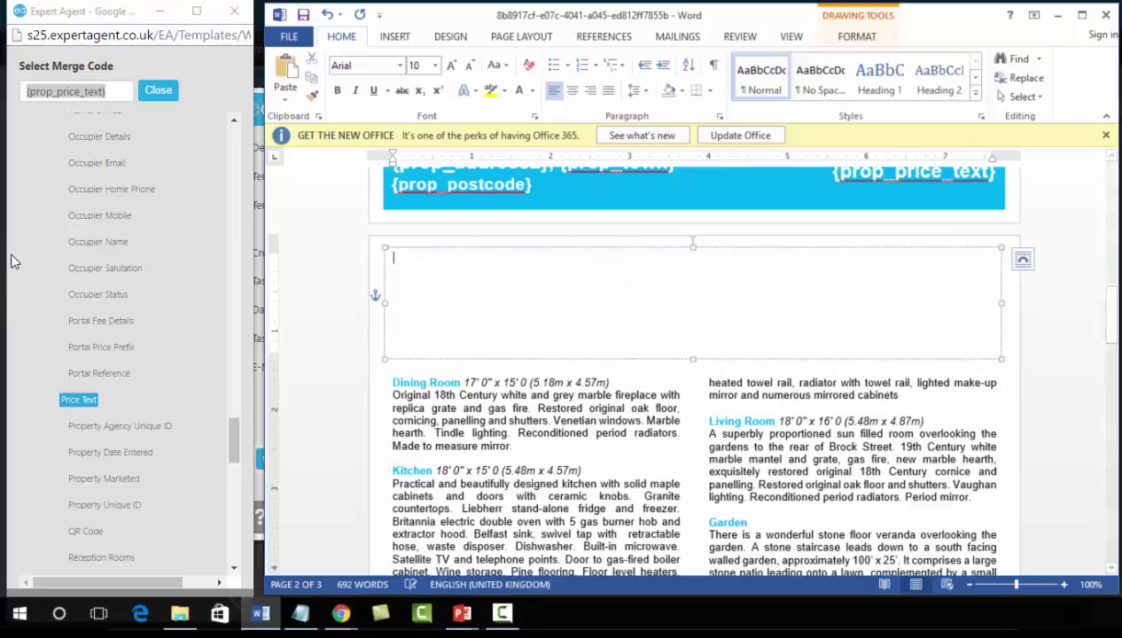
# - Insert the Advert (Main) merge code {prop_ad_main} from Property Advert Text into the emptied description box on page 2
pyautogui.click(49, 303)
pyautogui.scroll(10, 47, 303)
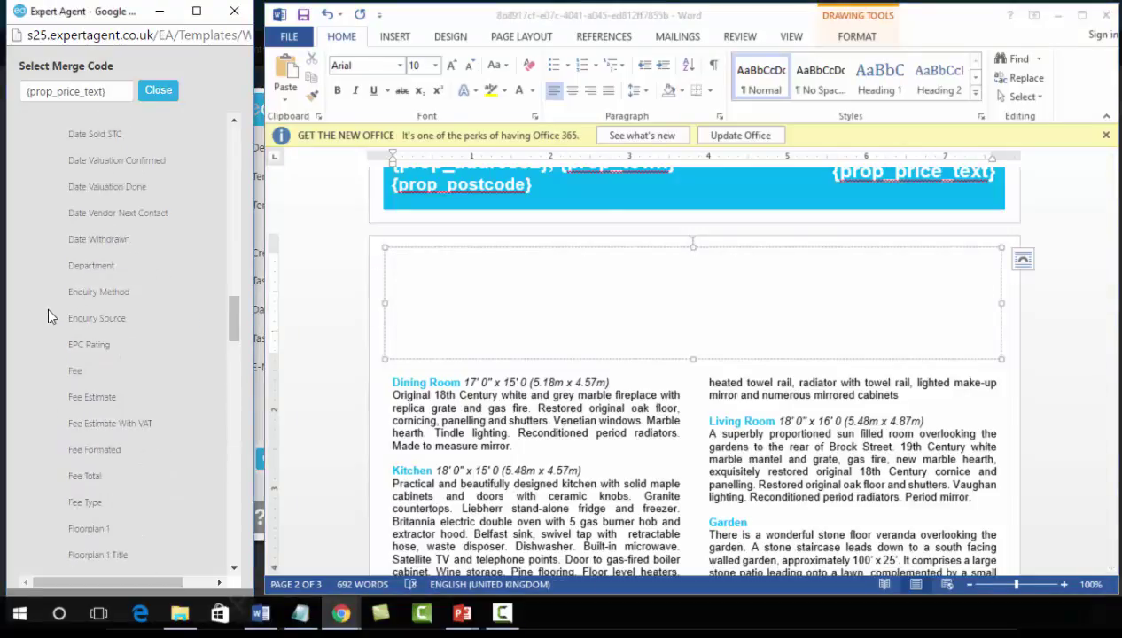
pyautogui.scroll(10, 47, 306)
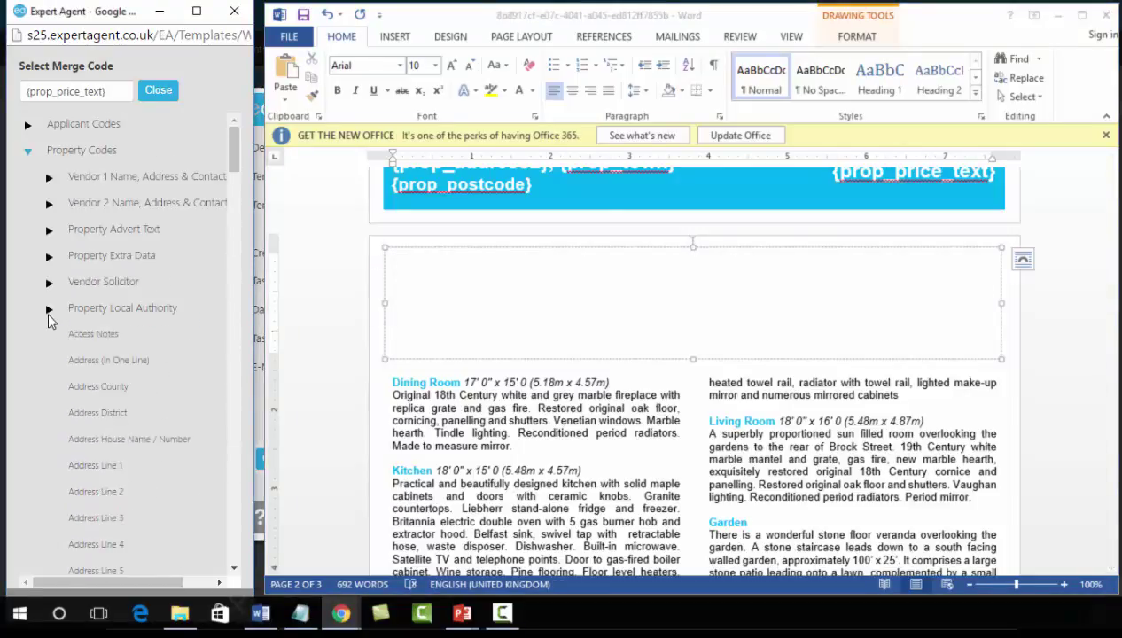
pyautogui.moveTo(85, 232); pyautogui.dragTo(81, 237)
pyautogui.click(82, 232)
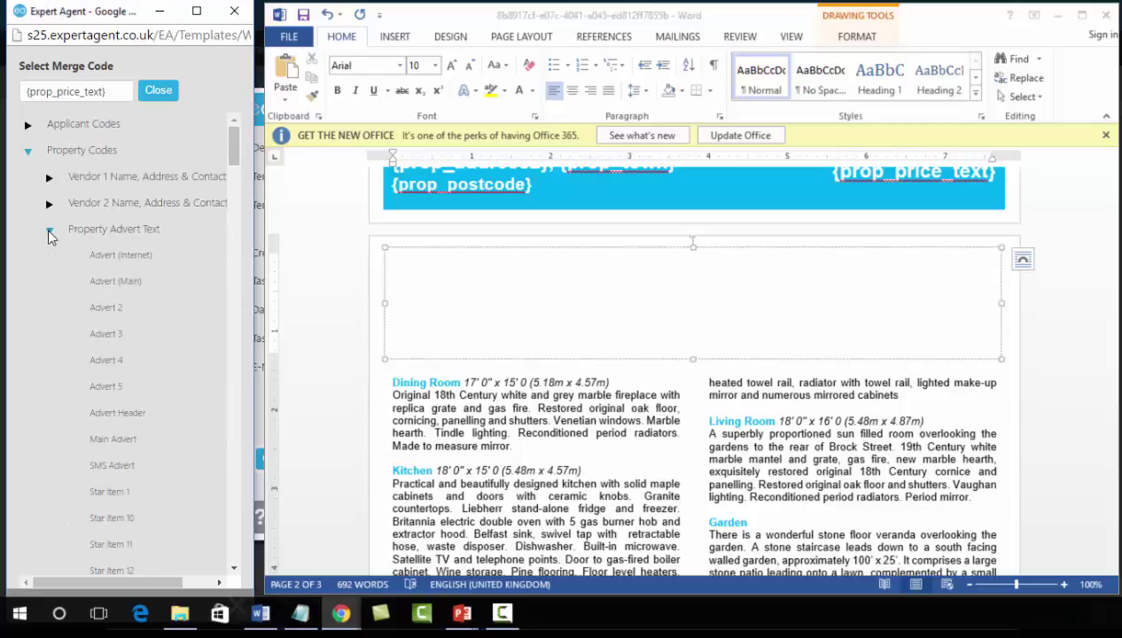
pyautogui.click(126, 281)
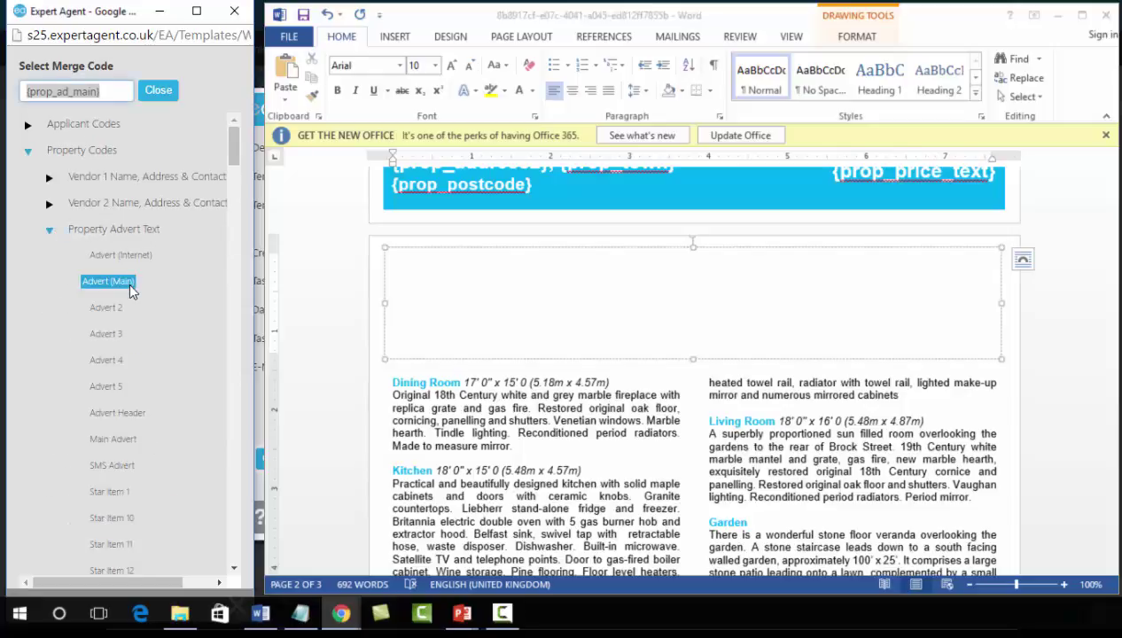
pyautogui.rightClick(86, 85)
pyautogui.click(105, 115)
pyautogui.click(452, 283)
pyautogui.hotkey('ctrl', 'v')
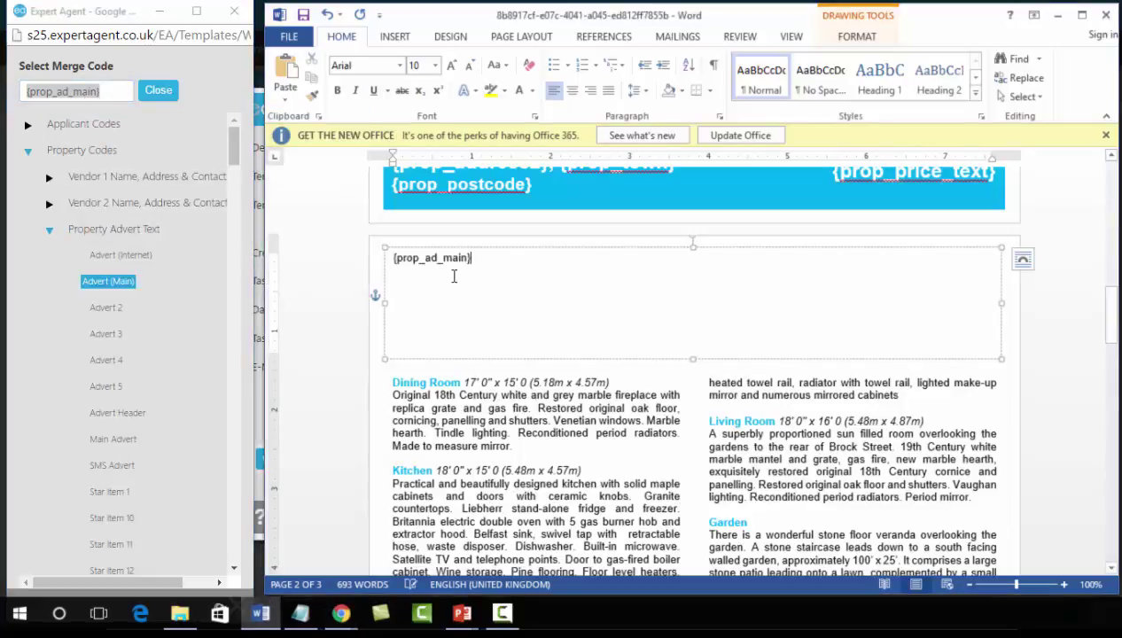
# - Examine how the room descriptions flow between the two column text boxes on page 2
pyautogui.click(479, 415)
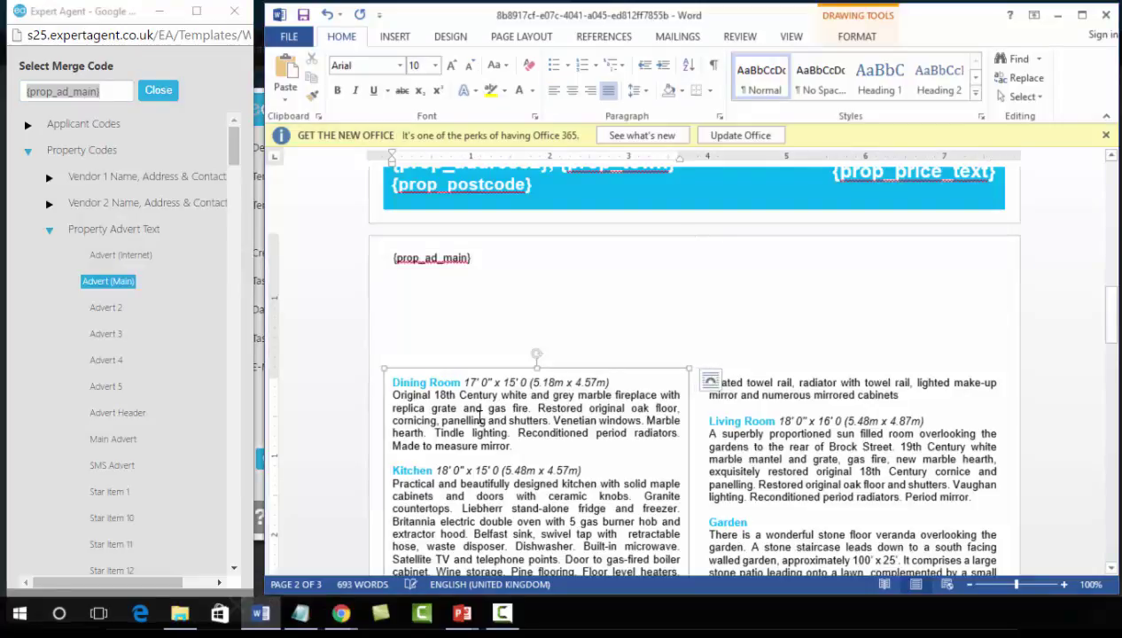
pyautogui.click(780, 426)
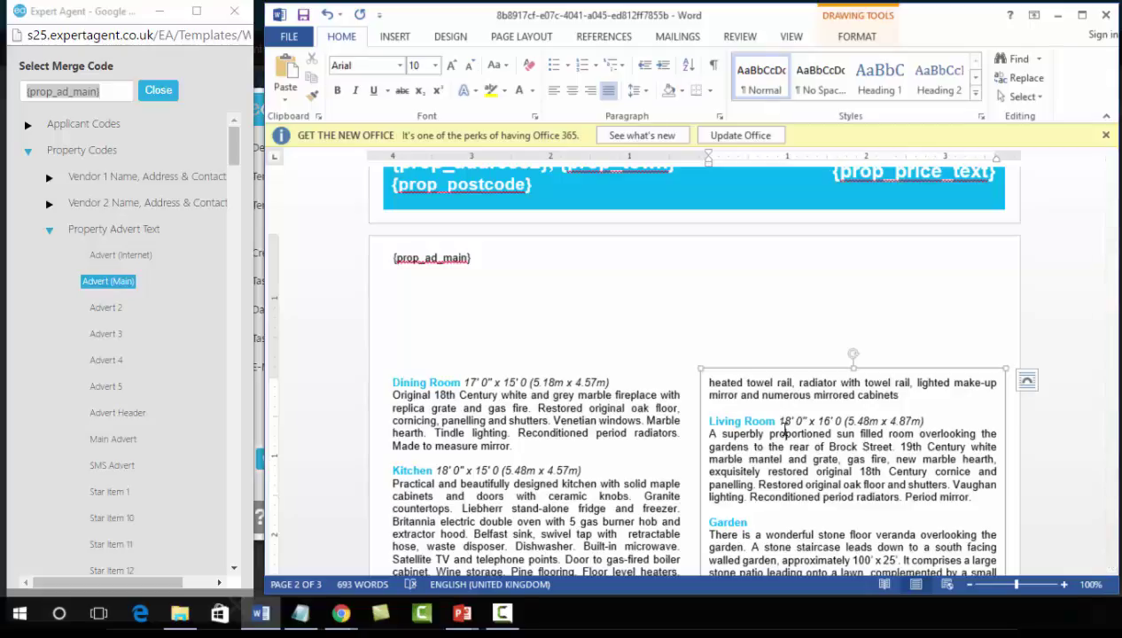
pyautogui.scroll(-5, 783, 431)
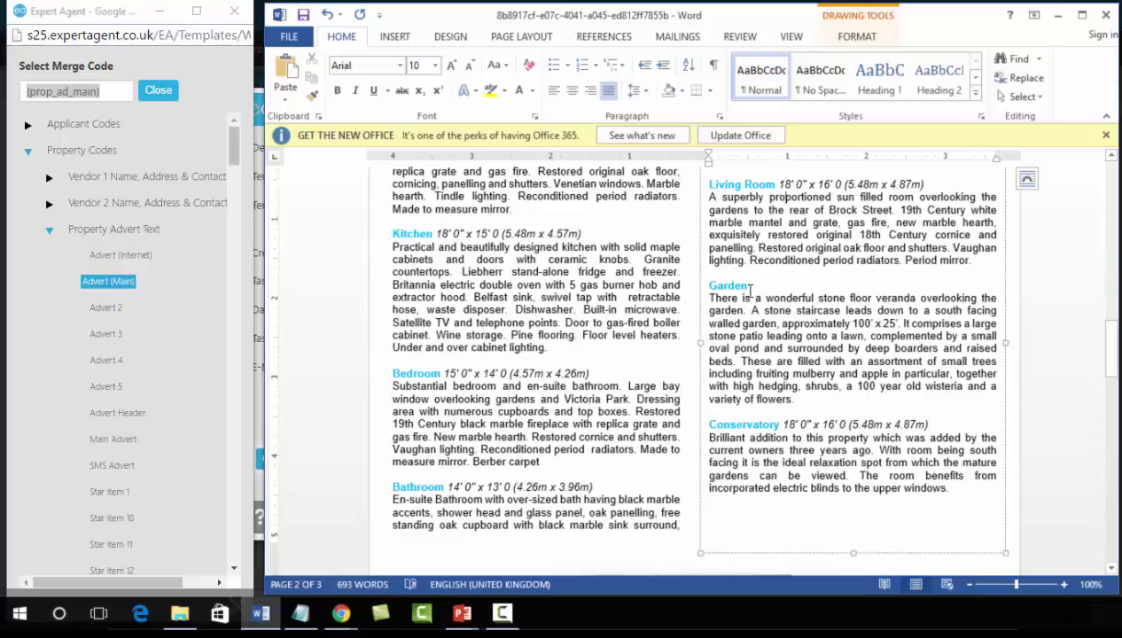
pyautogui.click(475, 487)
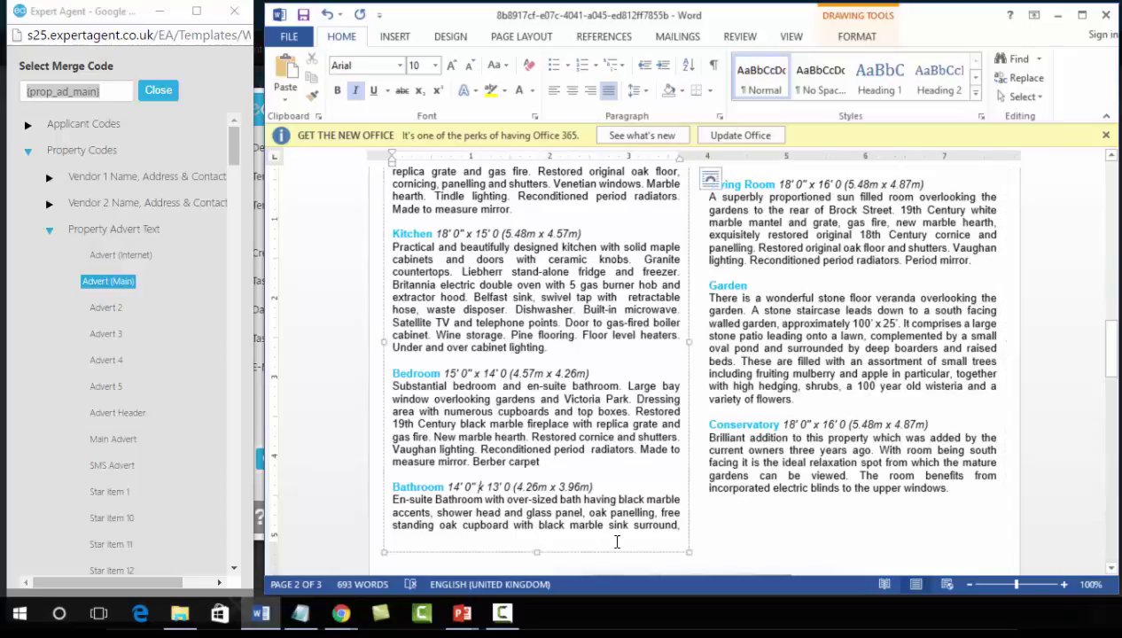
pyautogui.scroll(5, 616, 541)
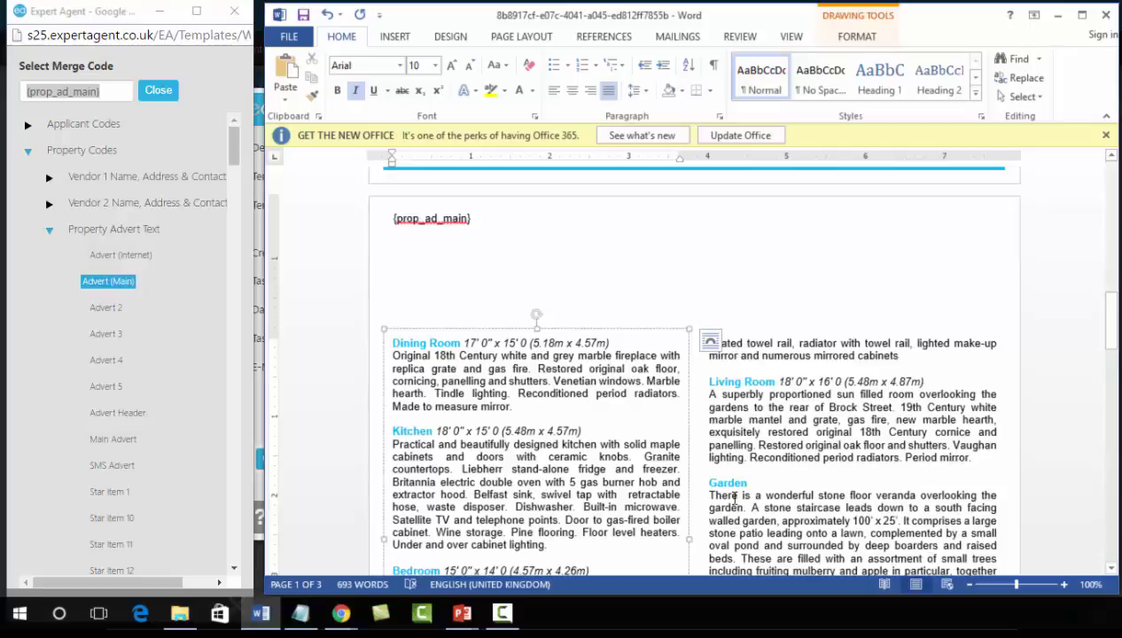
pyautogui.scroll(-5, 726, 532)
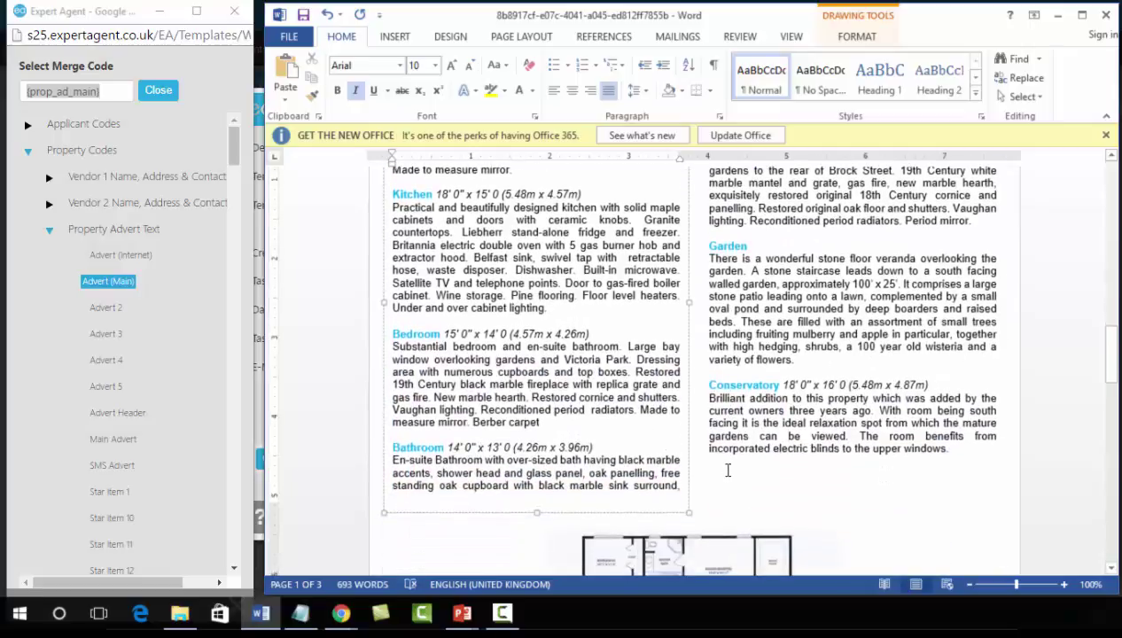
# - Break the text link between the left and right column text boxes on page 2
pyautogui.click(728, 471)
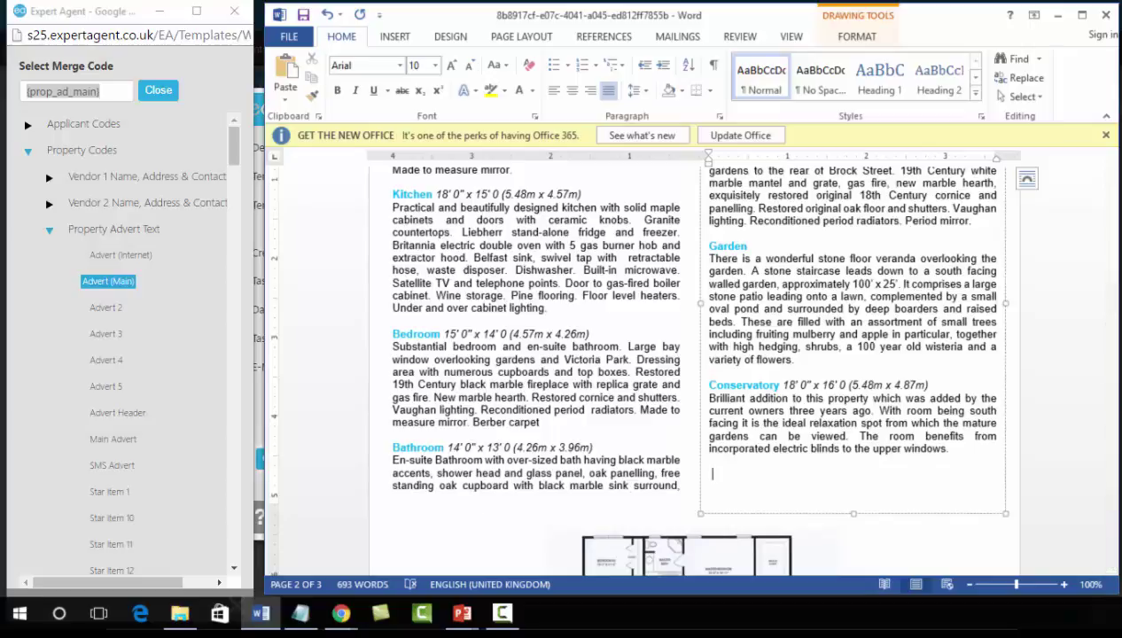
pyautogui.click(847, 39)
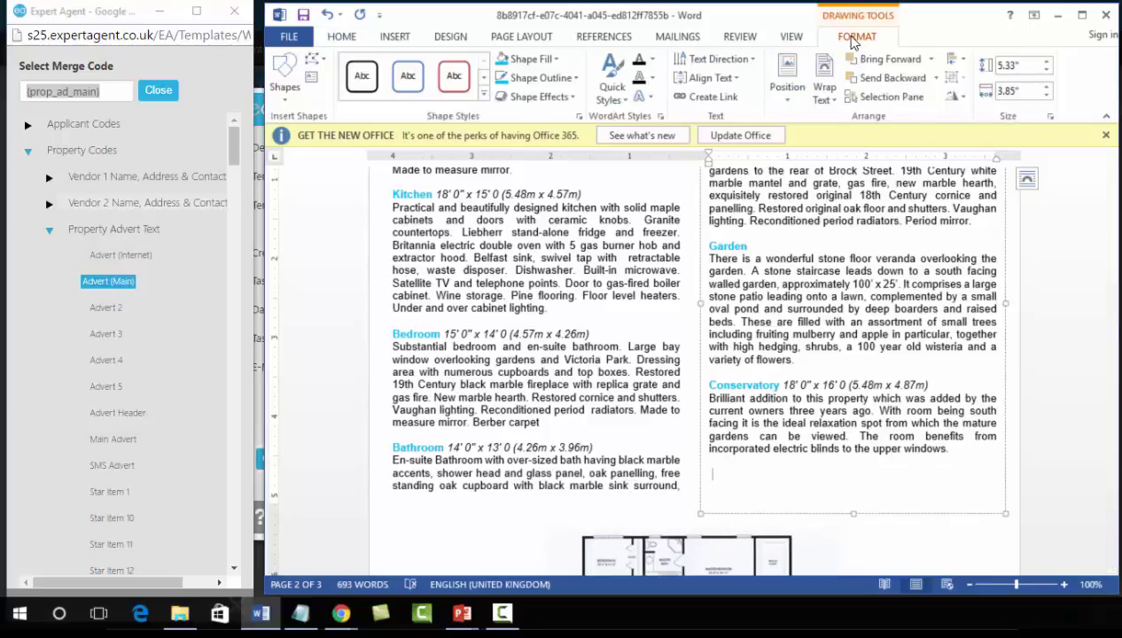
pyautogui.click(720, 99)
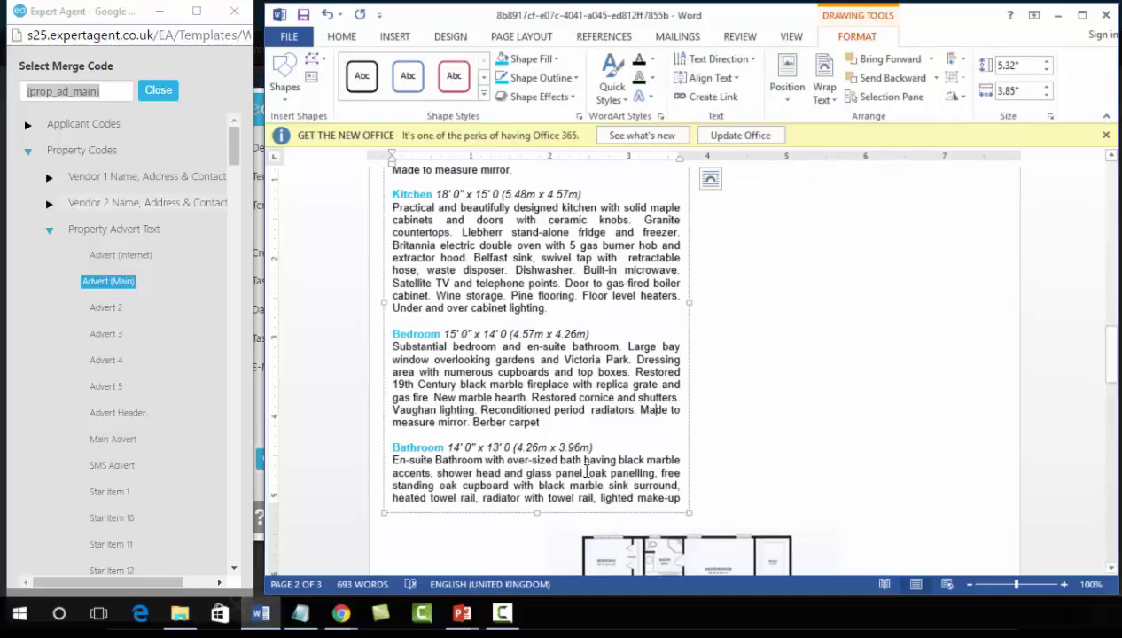
# - Delete all the room descriptions and the directions, tenure and viewing text from the left column text box on page 2
pyautogui.scroll(2, 586, 469)
pyautogui.scroll(2, 585, 469)
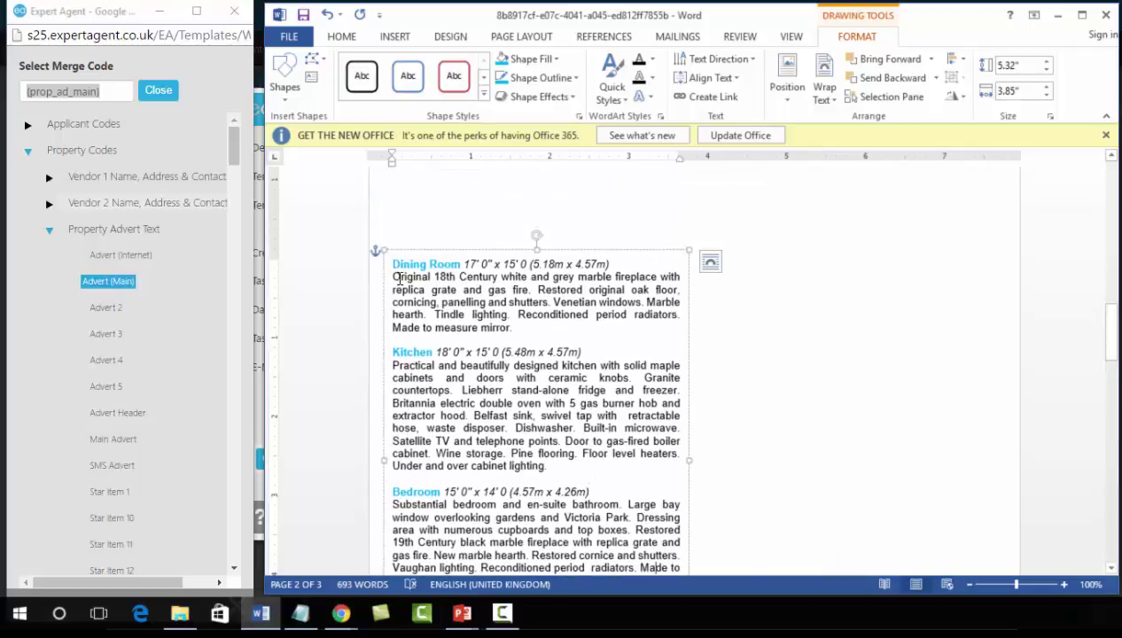
pyautogui.moveTo(390, 264); pyautogui.dragTo(482, 502)
pyautogui.press('Delete')
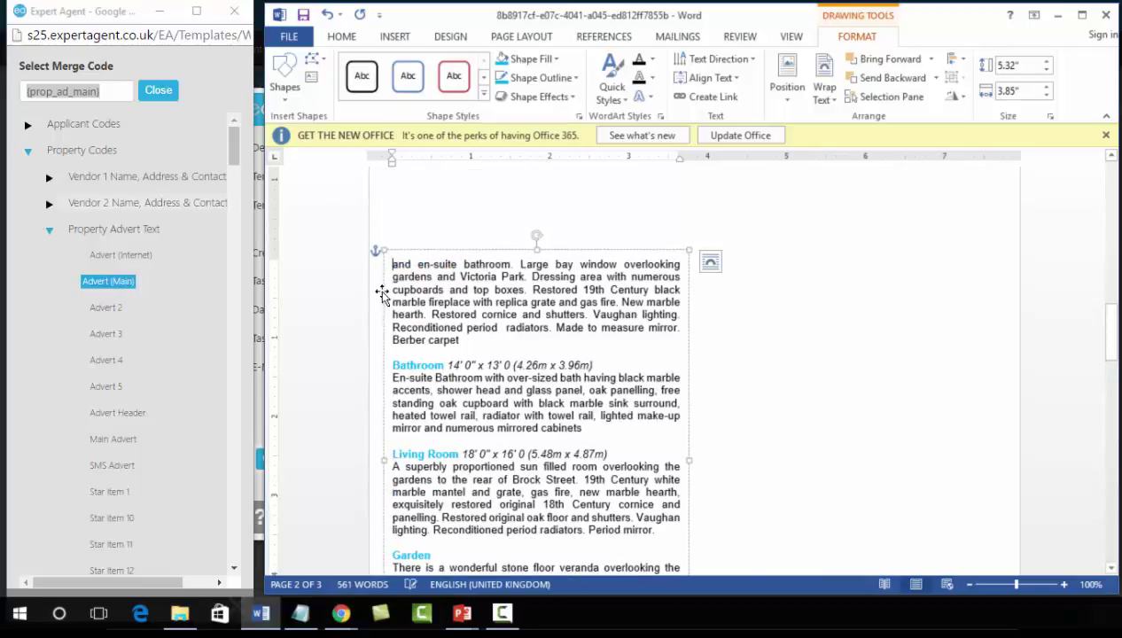
pyautogui.moveTo(390, 264); pyautogui.dragTo(577, 530)
pyautogui.press('Delete')
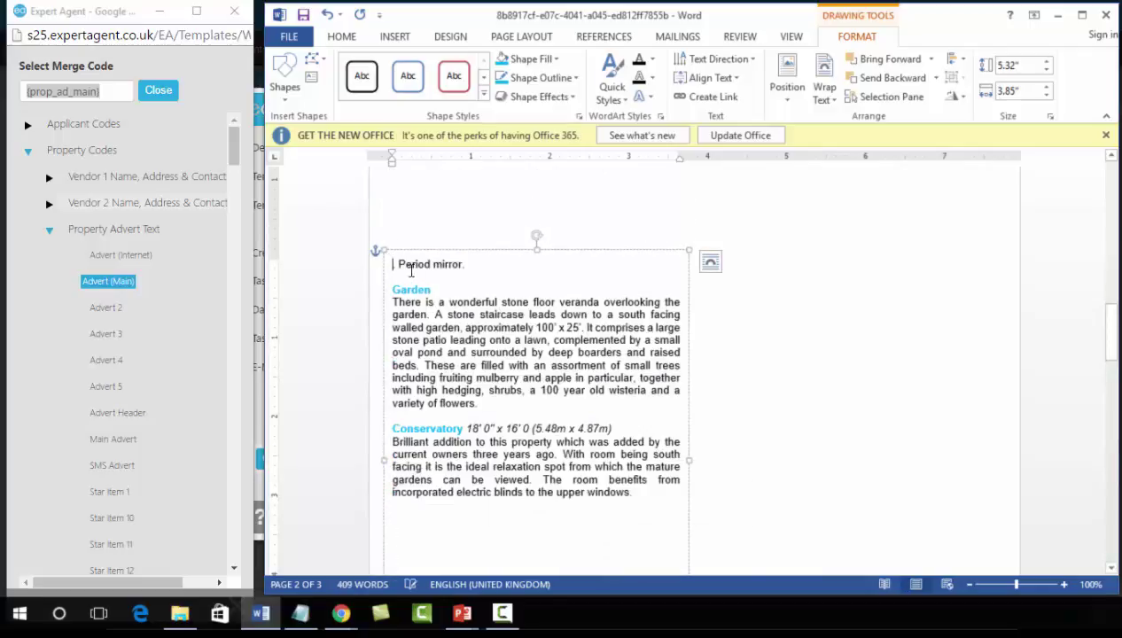
pyautogui.moveTo(390, 264); pyautogui.dragTo(664, 492)
pyautogui.press('Delete')
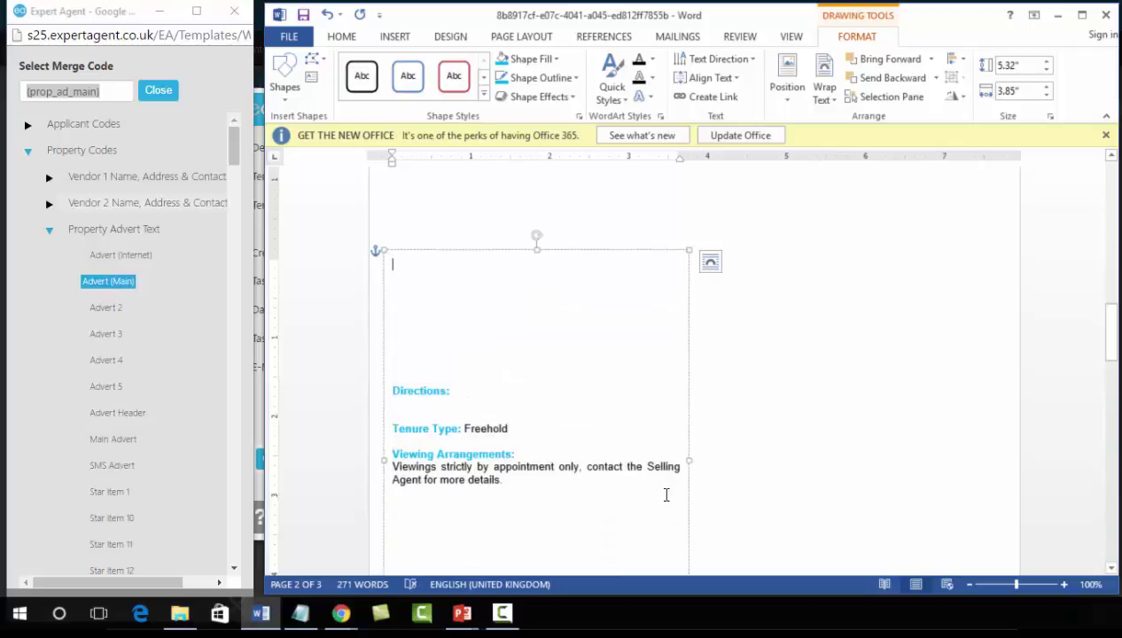
pyautogui.moveTo(404, 289); pyautogui.dragTo(551, 531)
pyautogui.press('Delete')
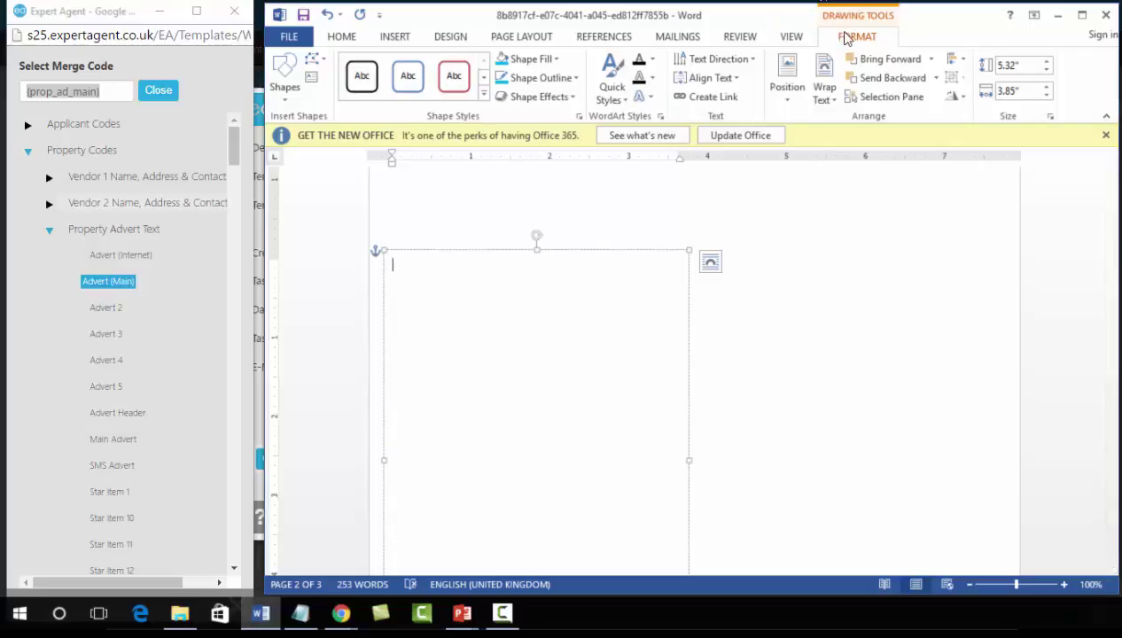
# - Create a forward link from the emptied left column text box to the empty right column text box
pyautogui.click(709, 99)
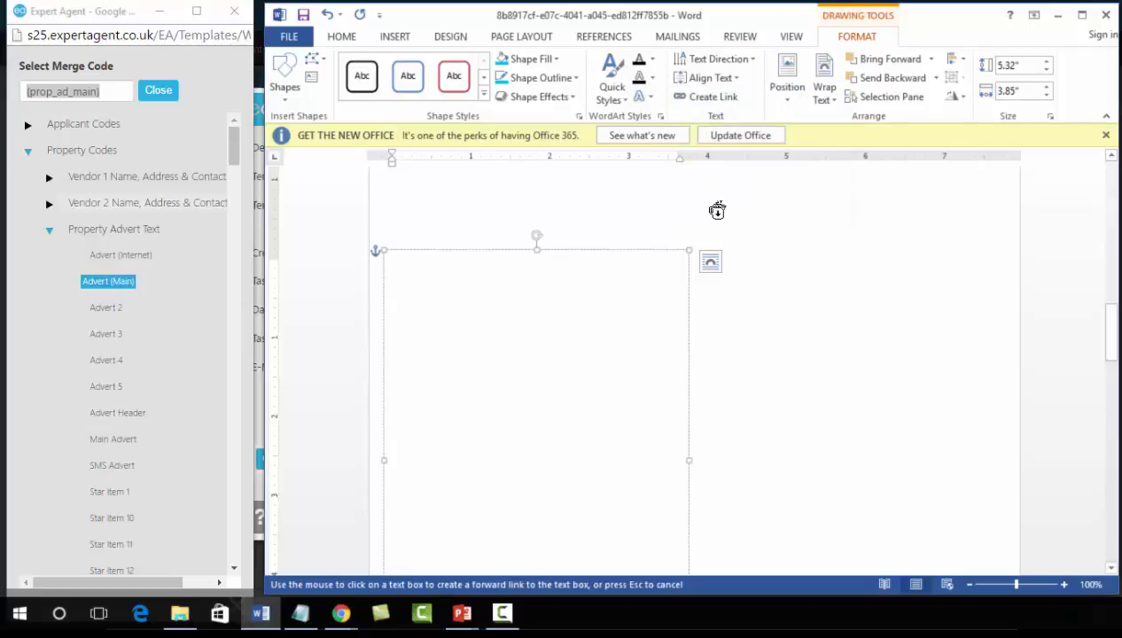
pyautogui.click(762, 305)
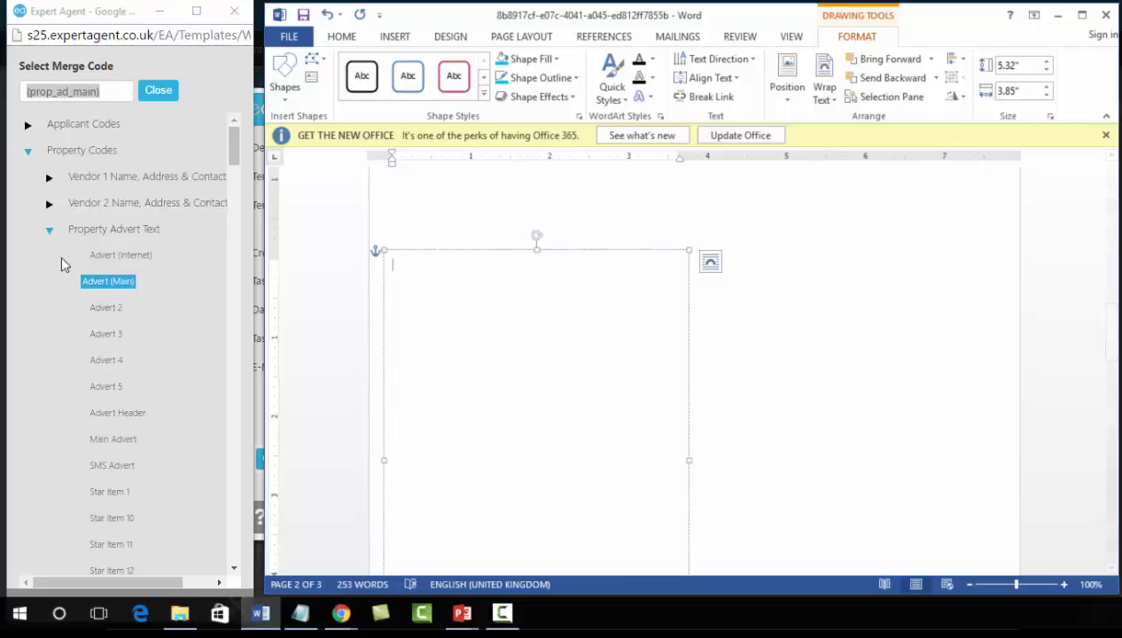
# - Insert the Room 1 Name merge code {room1name} from Property Rooms at the start of the left column text box
pyautogui.click(48, 231)
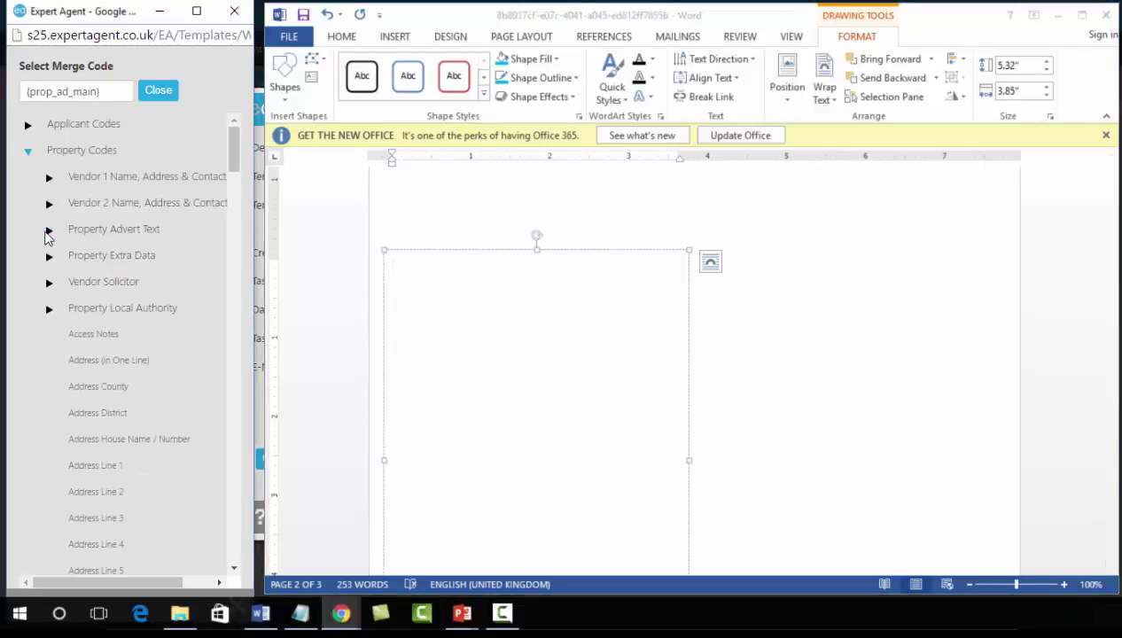
pyautogui.click(27, 152)
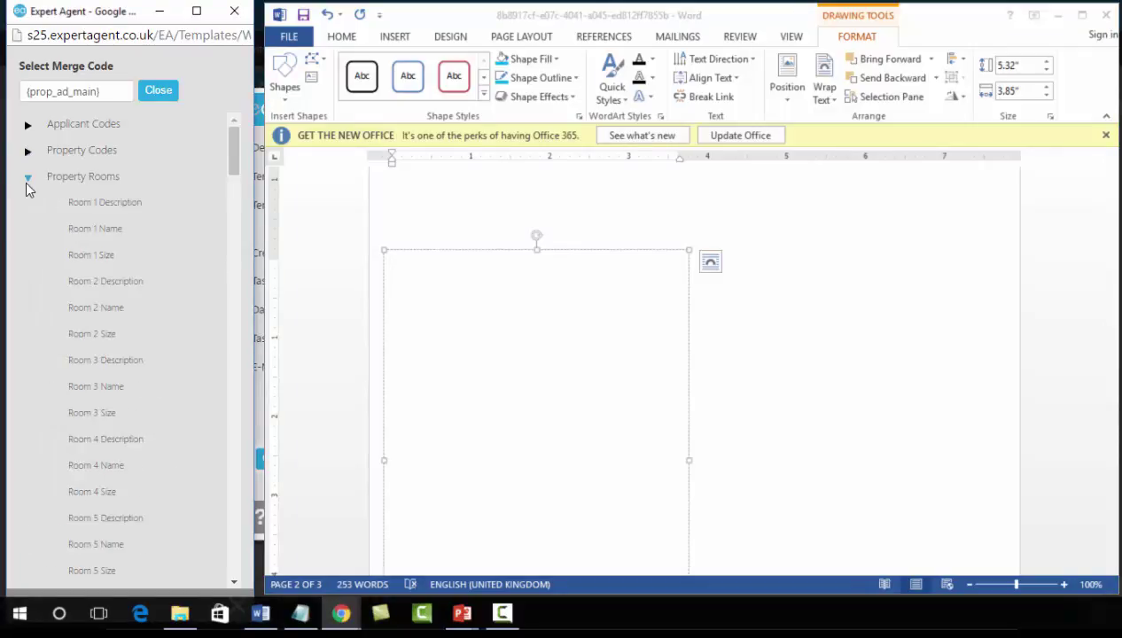
pyautogui.click(92, 228)
pyautogui.hotkey('ctrl', 'c')
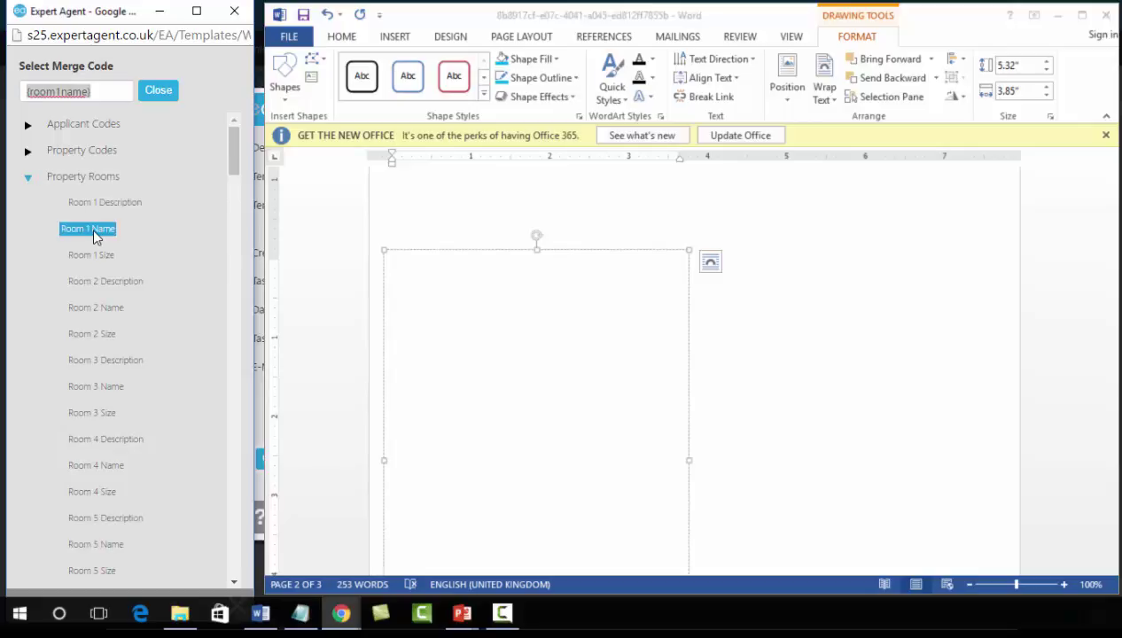
pyautogui.rightClick(54, 88)
pyautogui.click(78, 187)
pyautogui.click(453, 285)
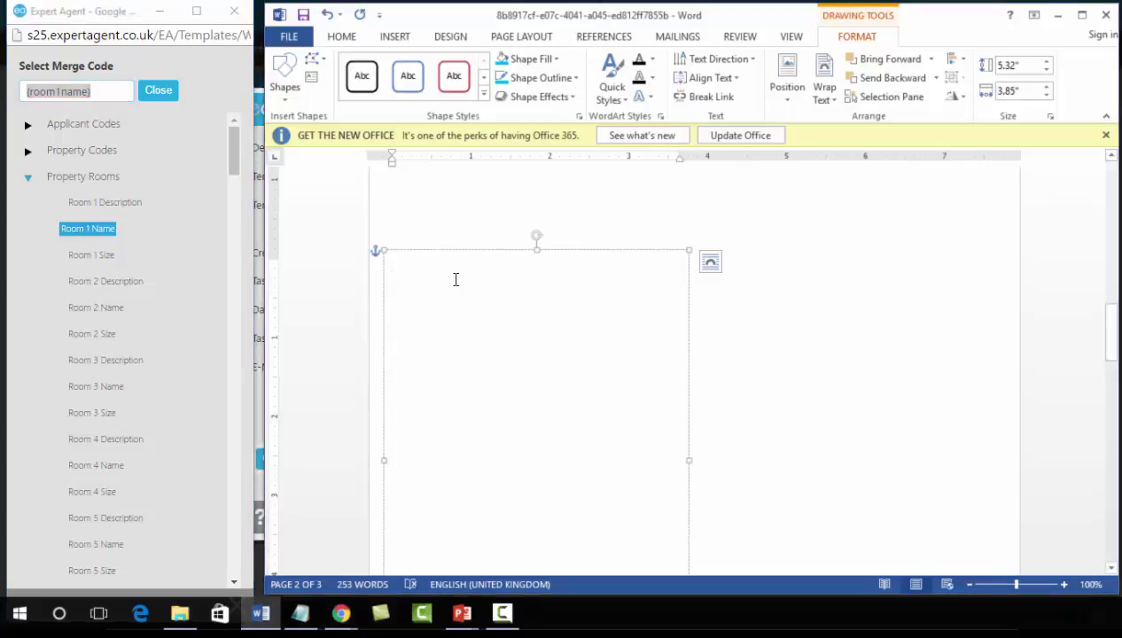
pyautogui.hotkey('ctrl', 'v')
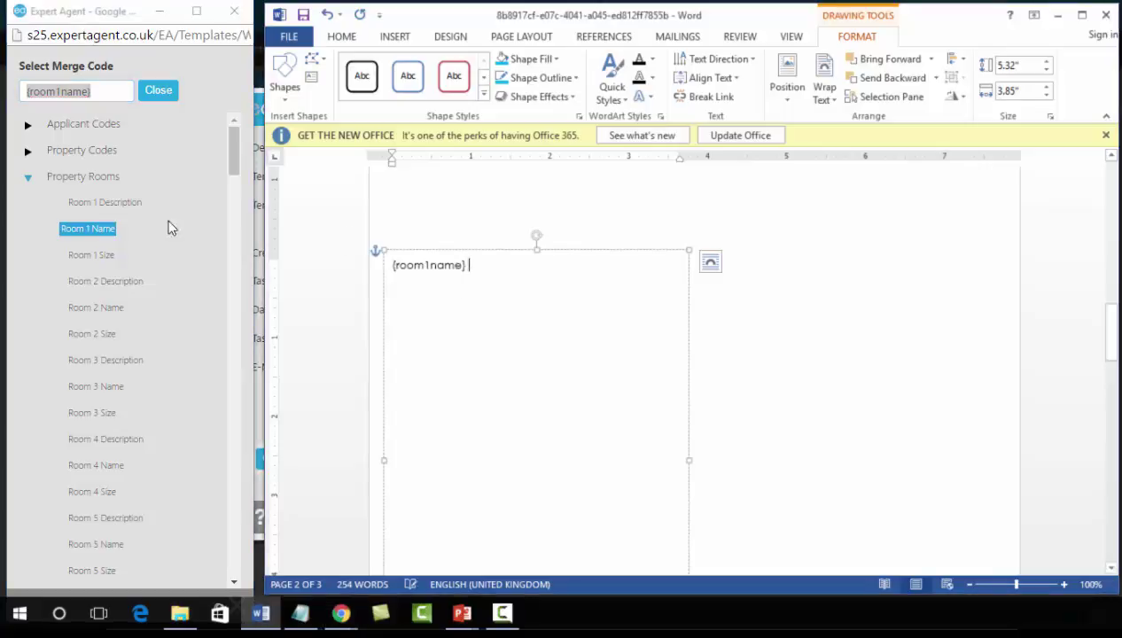
# - Add the Room 1 Size merge code {room1size} after the room name code and start a new line below it
pyautogui.click(91, 256)
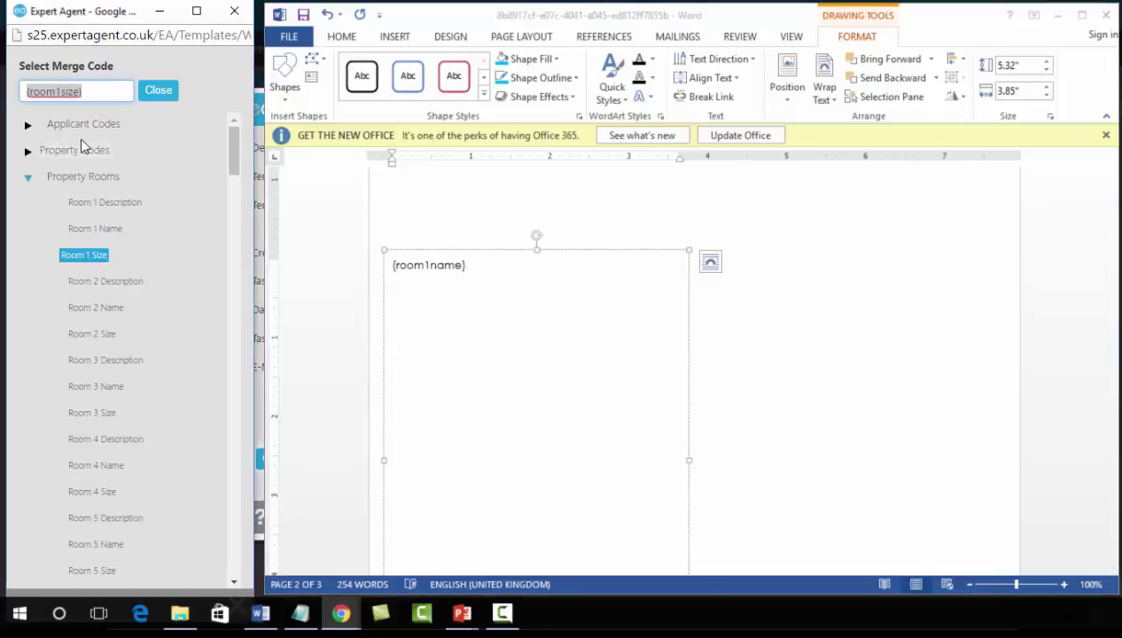
pyautogui.rightClick(58, 89)
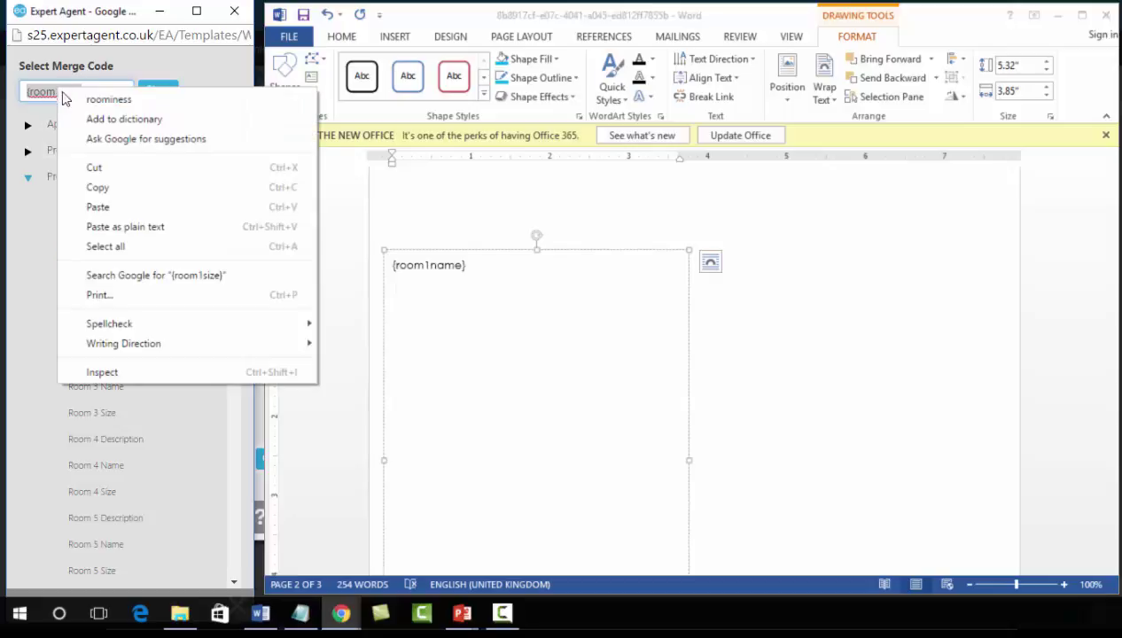
pyautogui.click(87, 193)
pyautogui.click(496, 271)
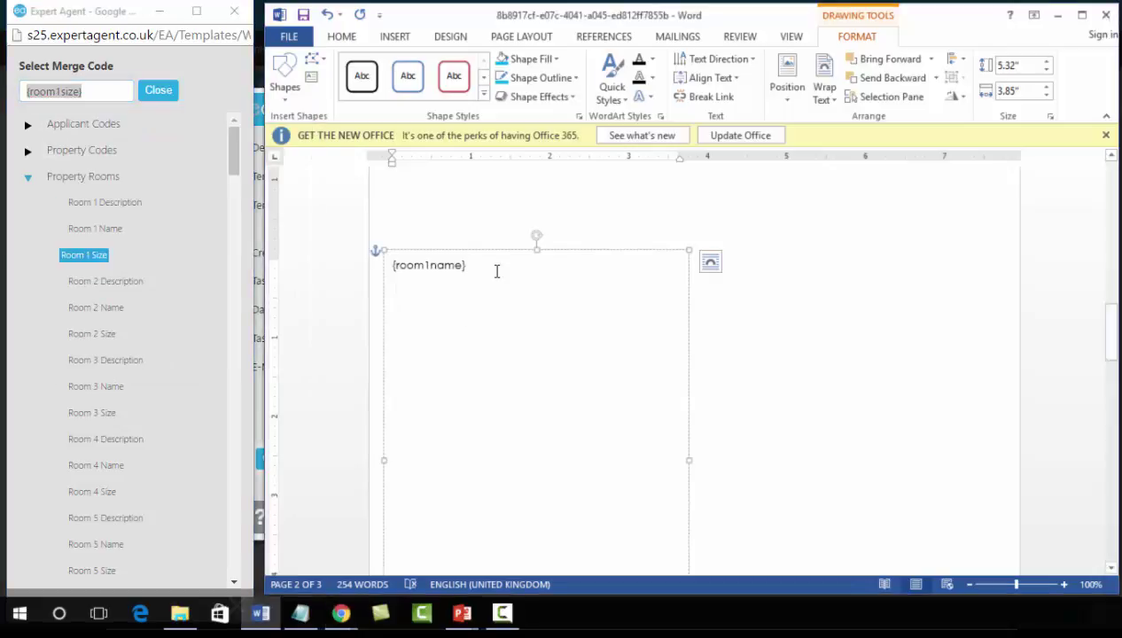
pyautogui.hotkey('ctrl', 'v')
pyautogui.press('Return')
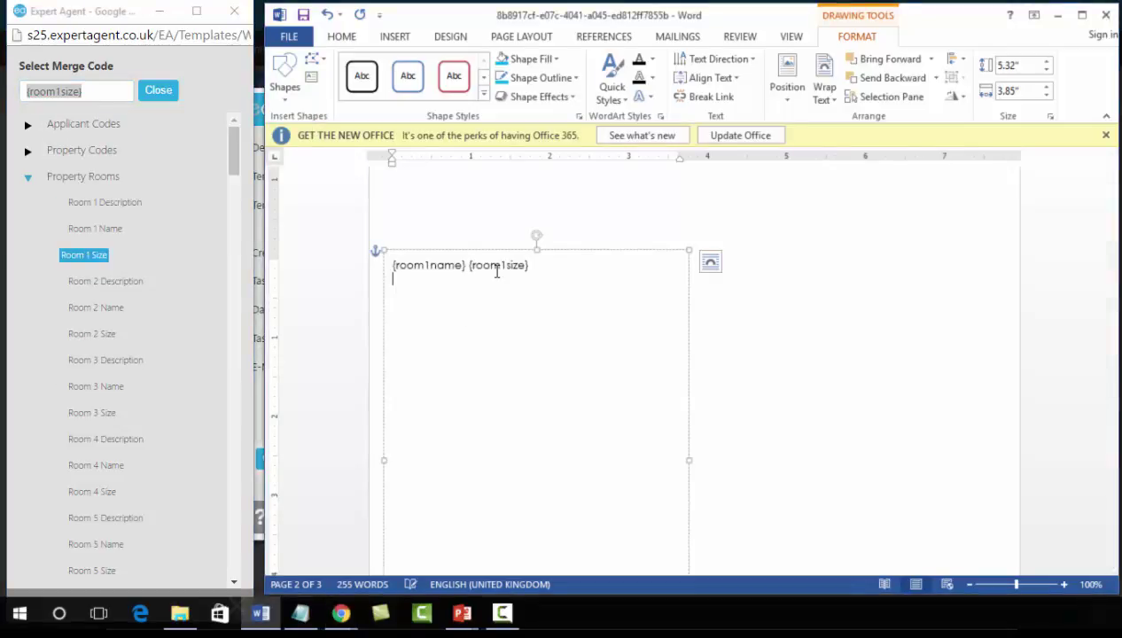
# - Insert the Room 1 Description merge code {room1description} on the line beneath the name and size codes
pyautogui.click(113, 203)
pyautogui.rightClick(77, 91)
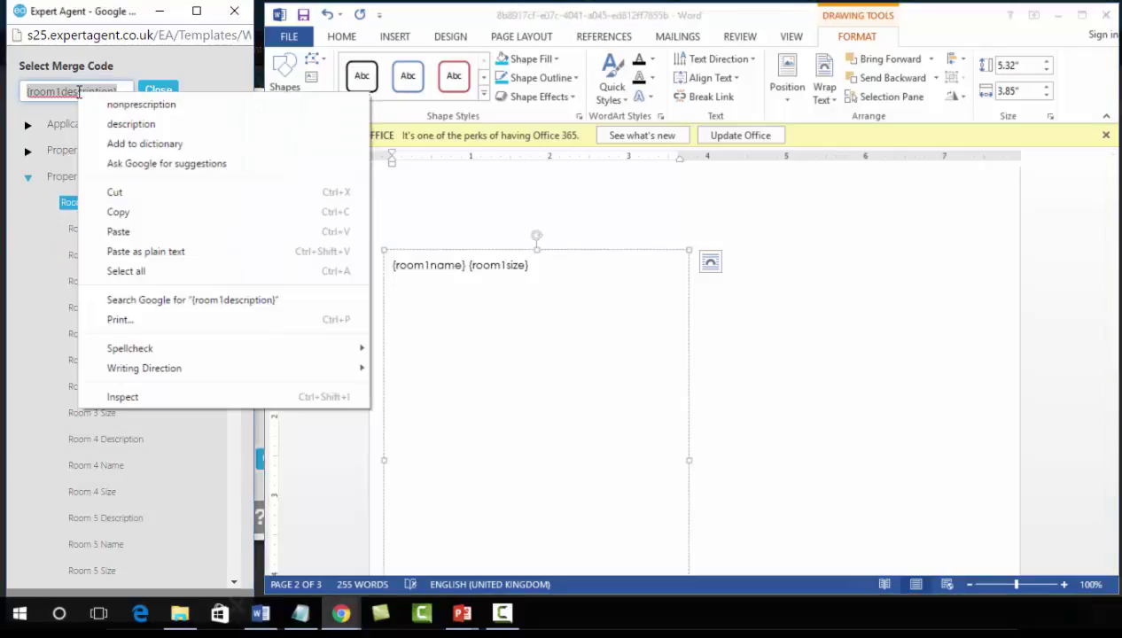
pyautogui.click(113, 212)
pyautogui.click(447, 289)
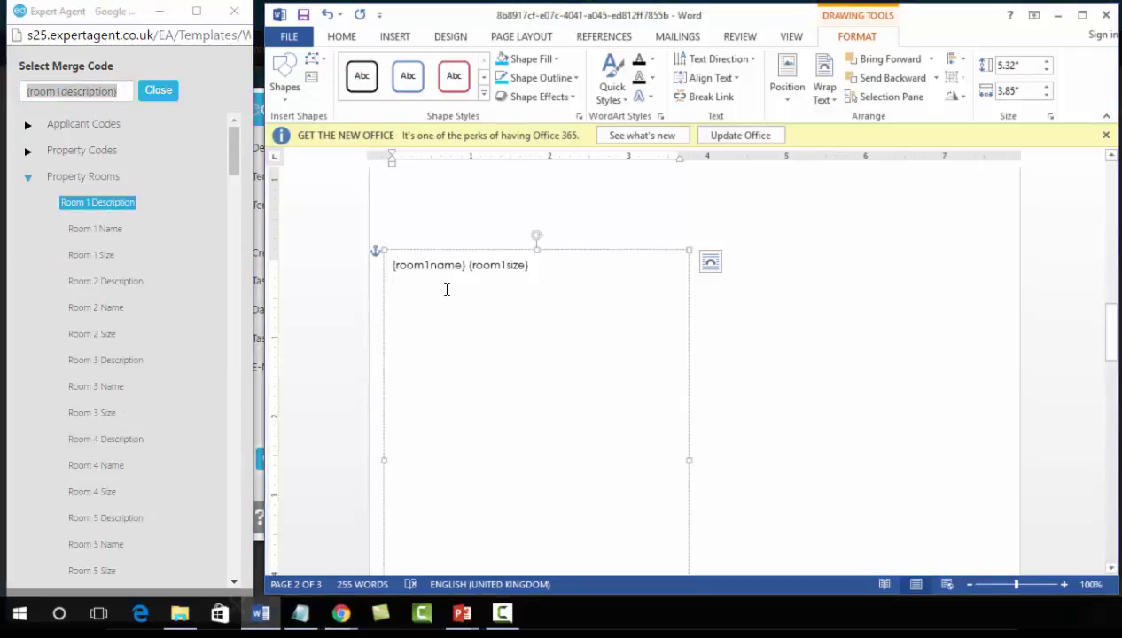
pyautogui.hotkey('ctrl', 'v')
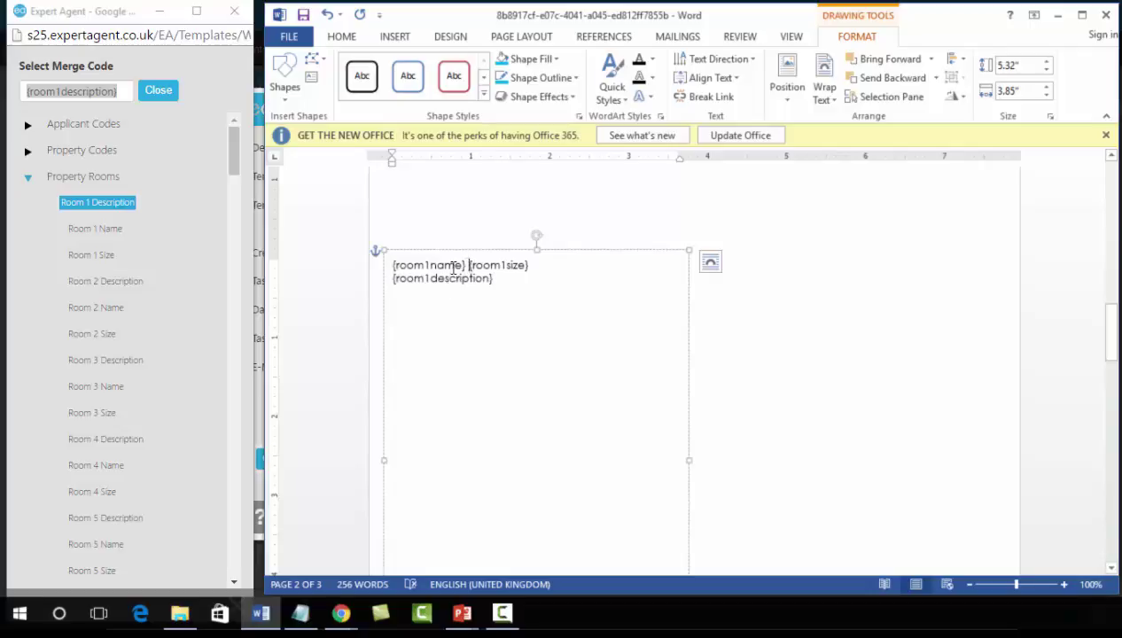
# - Format the {room1name} code as bold, light blue text in all caps
pyautogui.moveTo(448, 265); pyautogui.dragTo(387, 266)
pyautogui.click(338, 36)
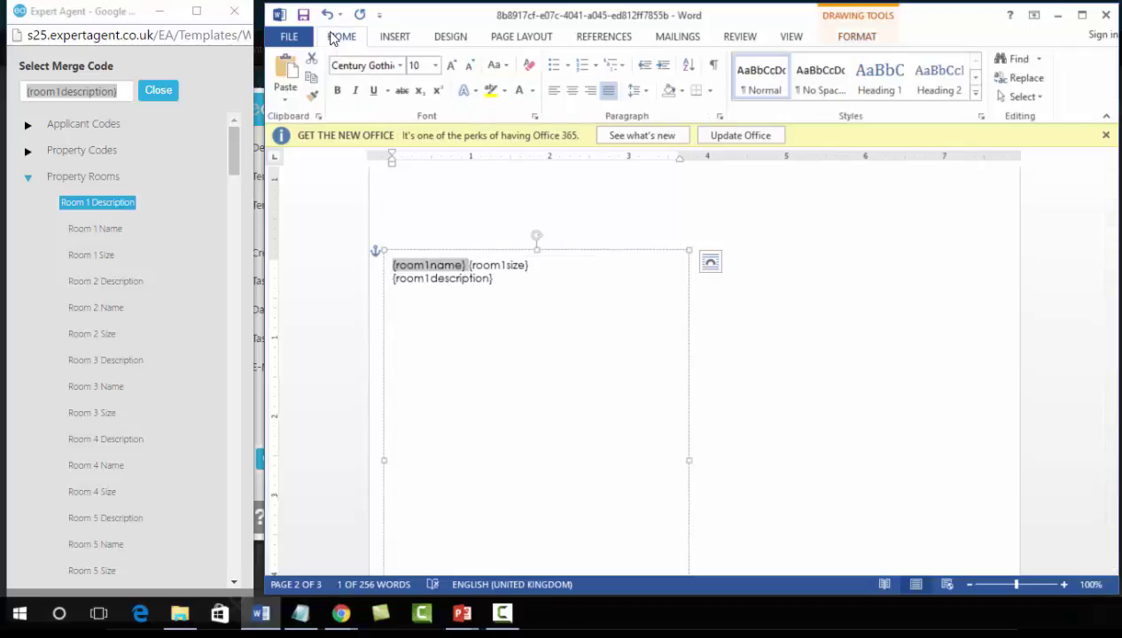
pyautogui.click(336, 90)
pyautogui.click(532, 91)
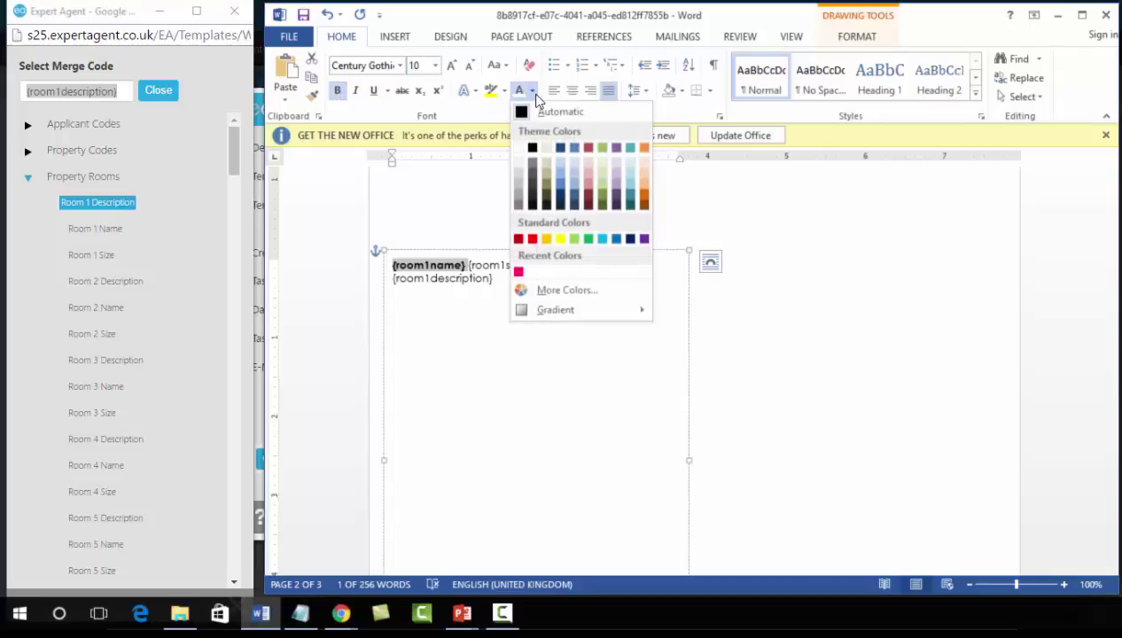
pyautogui.click(601, 239)
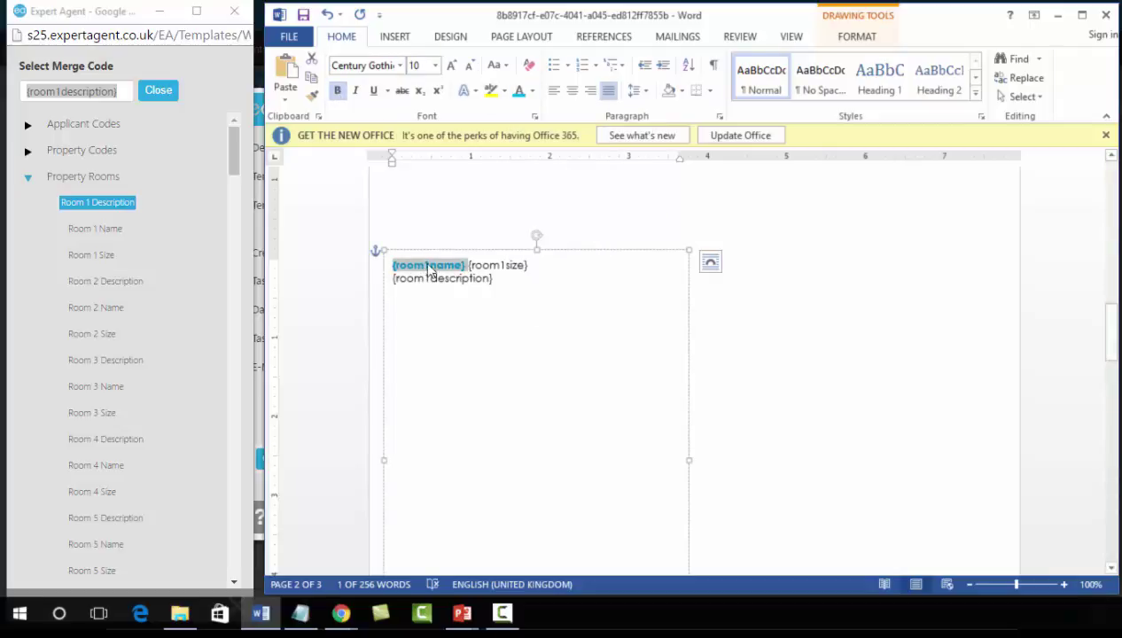
pyautogui.click(535, 117)
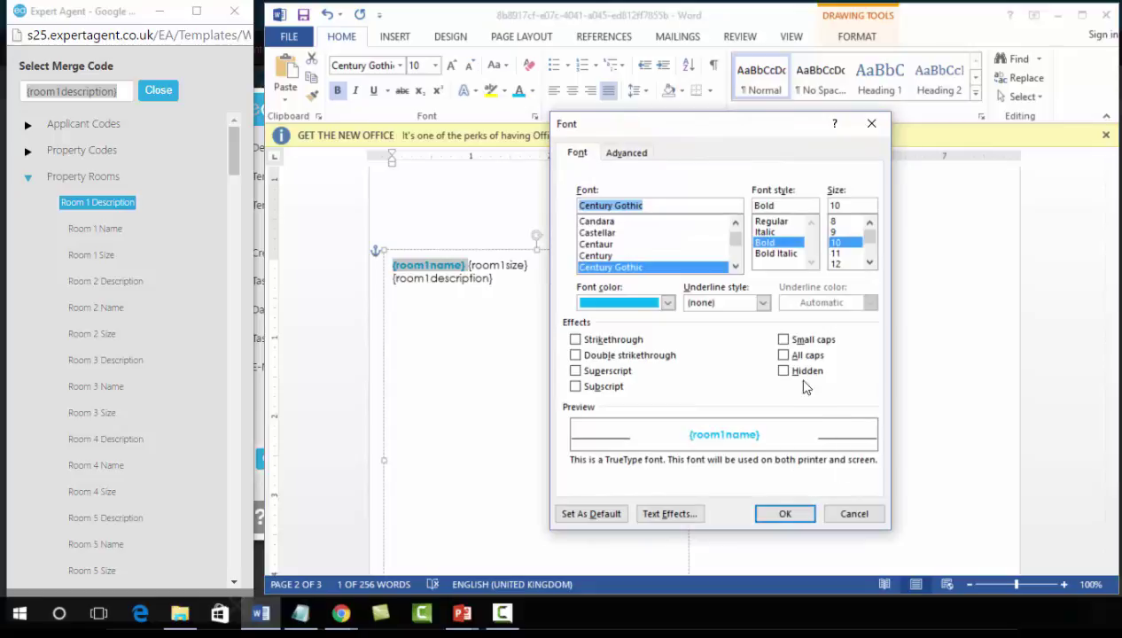
pyautogui.click(782, 354)
pyautogui.click(774, 522)
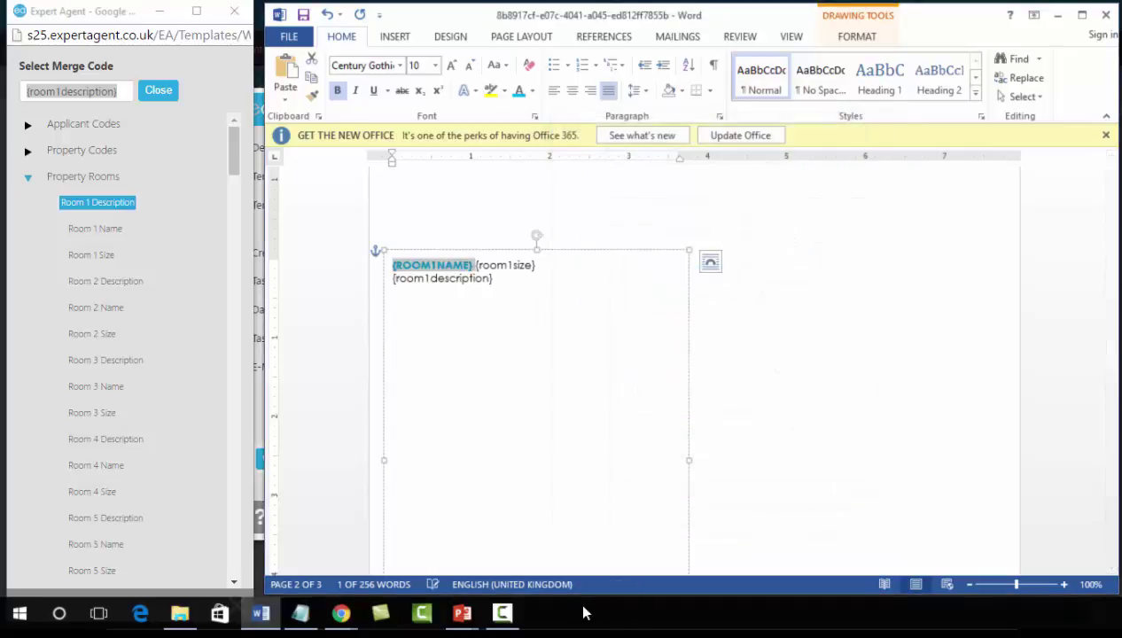
# - Set the font of the room 1 name, size and description codes to Arial
pyautogui.click(494, 391)
pyautogui.moveTo(499, 279); pyautogui.dragTo(387, 263)
pyautogui.click(400, 65)
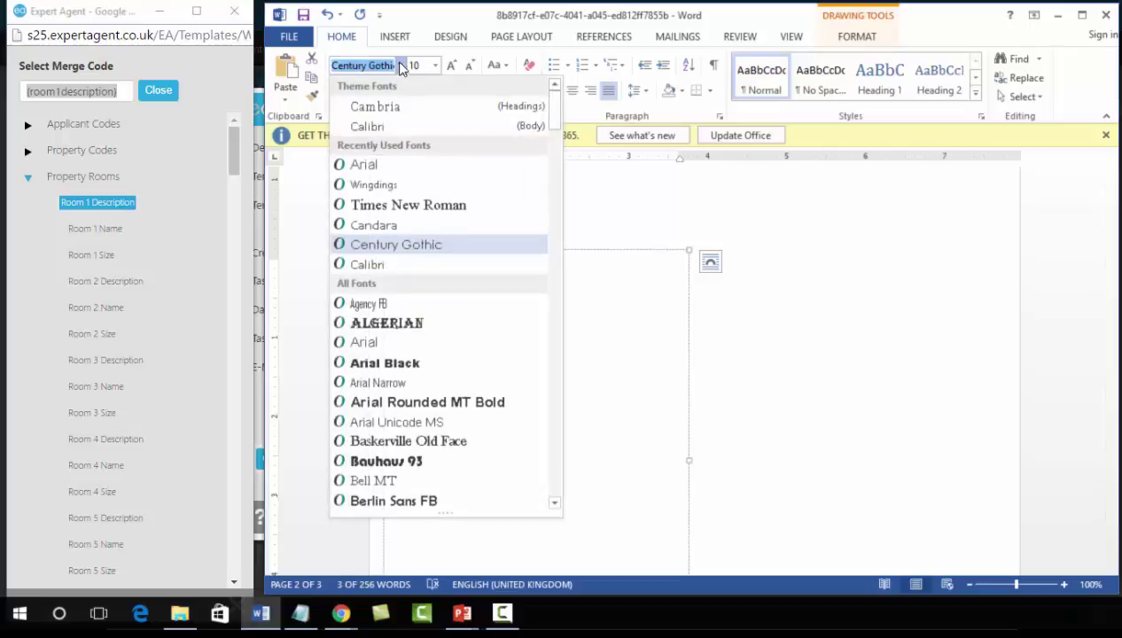
pyautogui.click(363, 163)
pyautogui.click(458, 370)
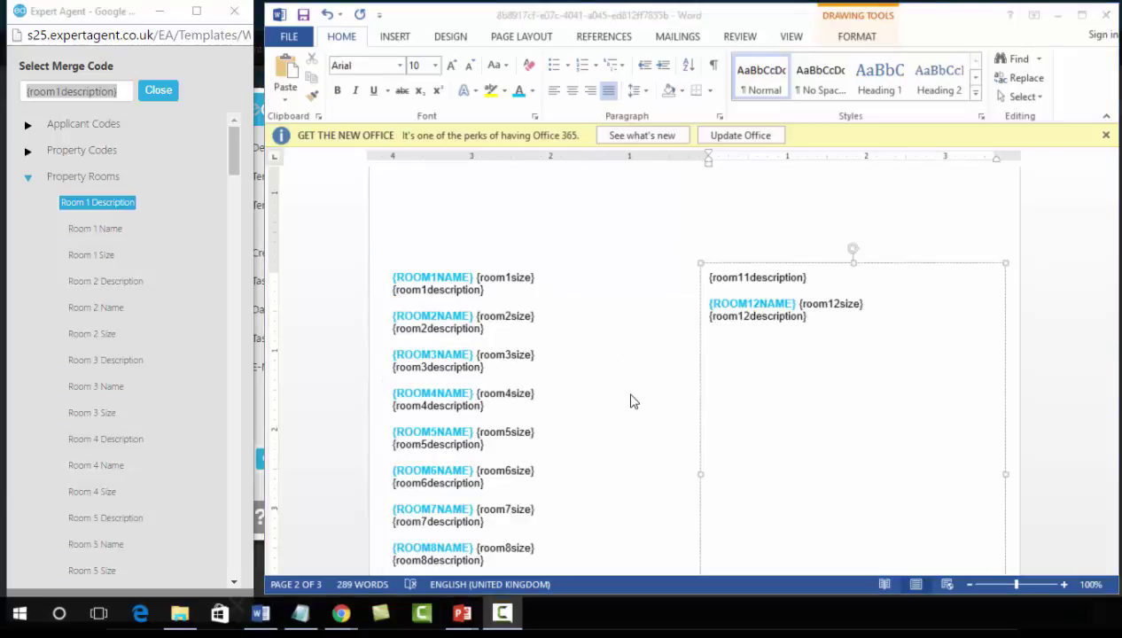
# - Look through the Property Advert Text merge codes under Property Codes
pyautogui.scroll(-3, 633, 387)
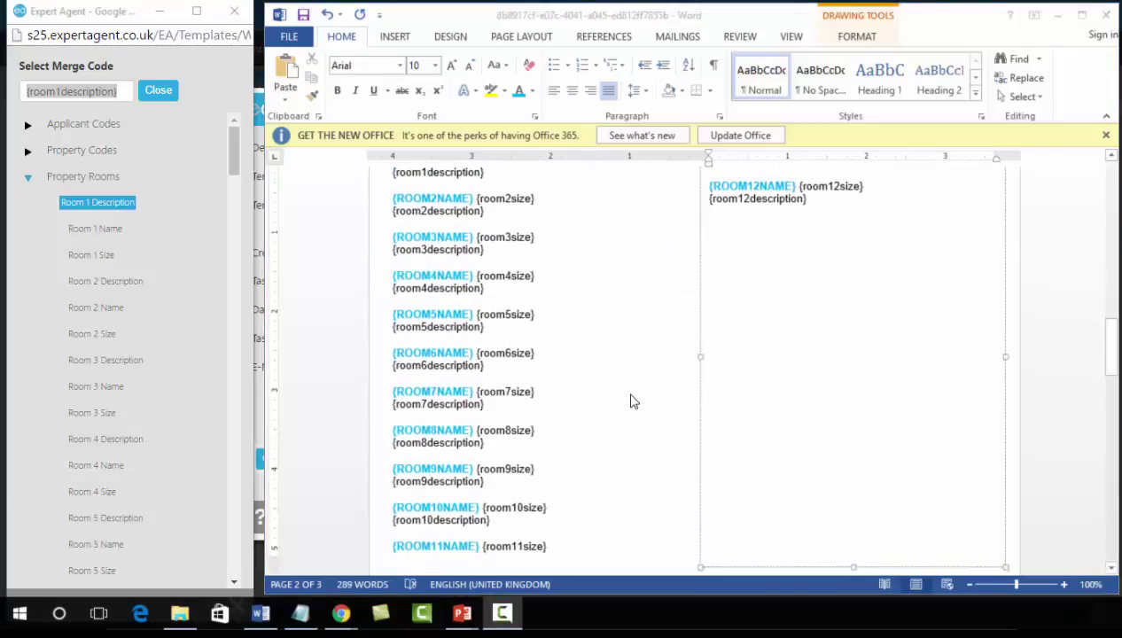
pyautogui.click(28, 178)
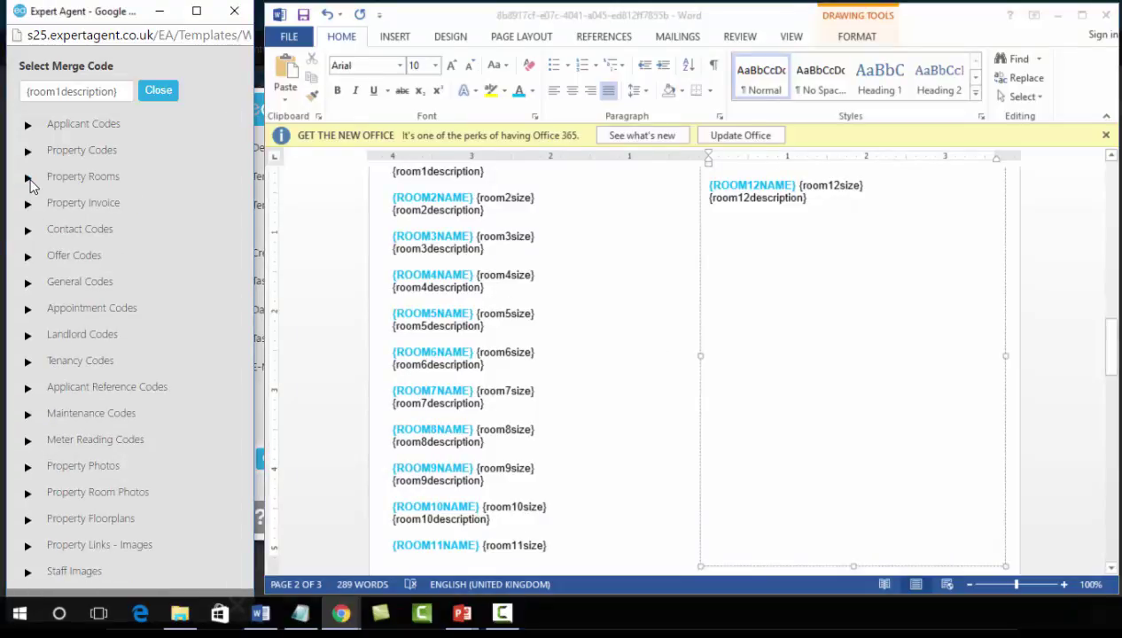
pyautogui.click(27, 151)
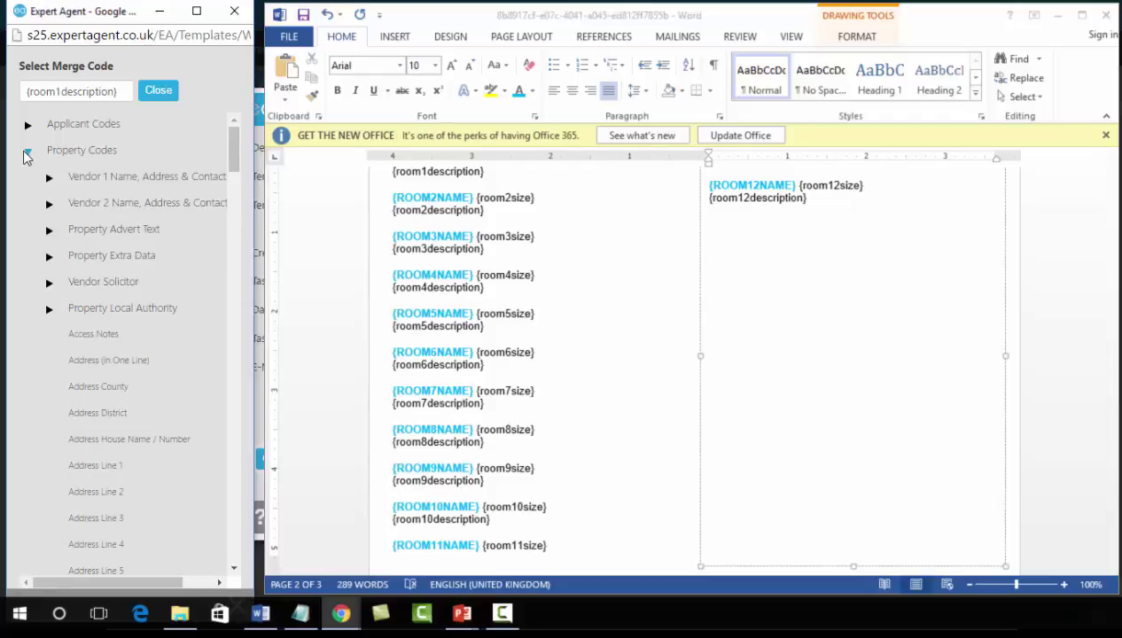
pyautogui.click(49, 230)
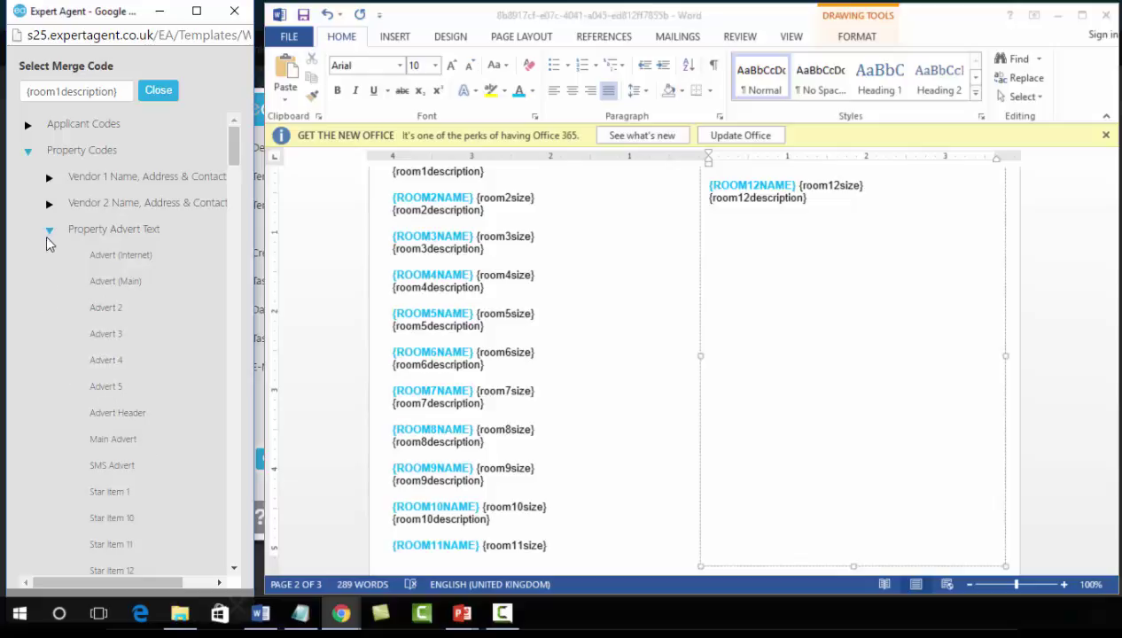
pyautogui.scroll(-5, 36, 265)
pyautogui.scroll(5, 48, 310)
# - Check the dimensions of the fixed floor plan picture at the foot of page 2 and delete the picture
pyautogui.click(328, 352)
pyautogui.scroll(-5, 330, 346)
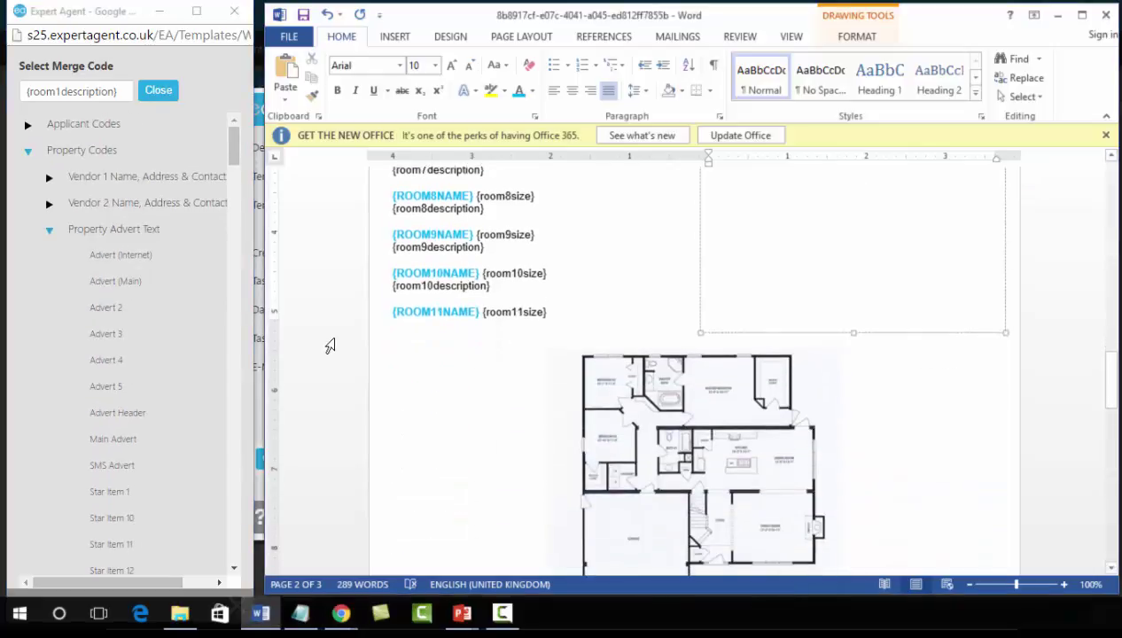
pyautogui.scroll(-3, 330, 346)
pyautogui.click(728, 379)
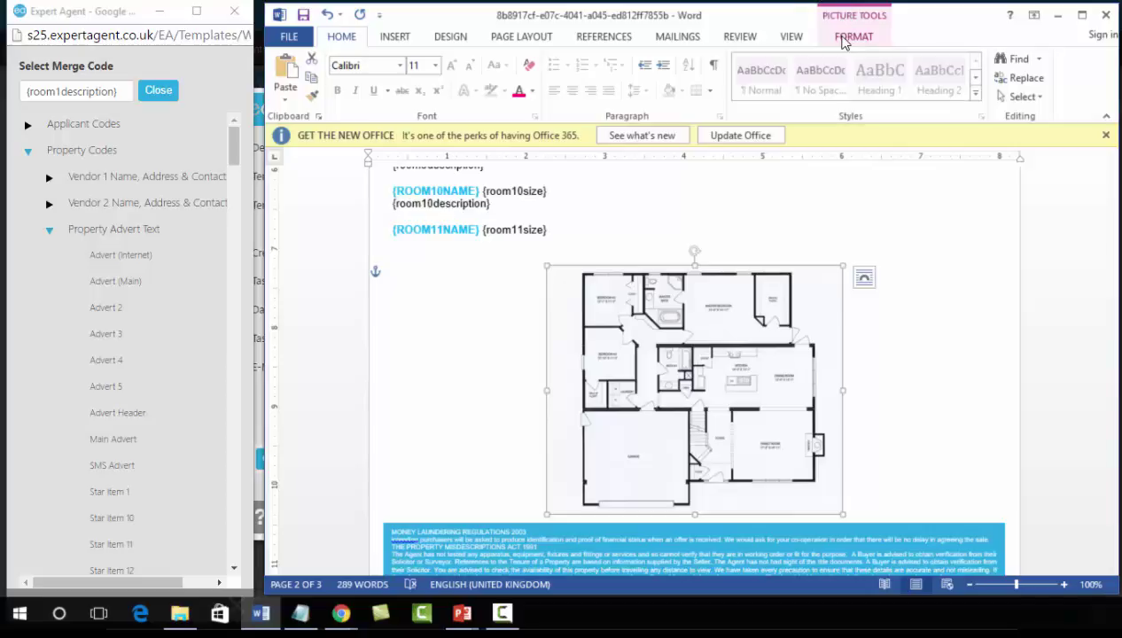
pyautogui.click(844, 39)
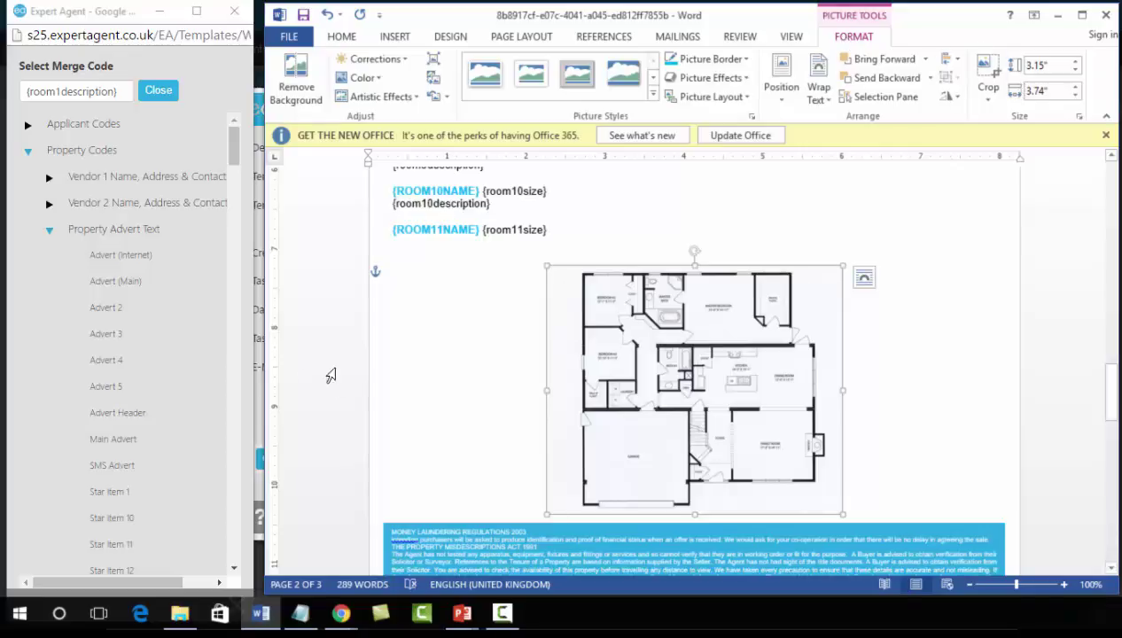
pyautogui.click(713, 355)
pyautogui.press('Delete')
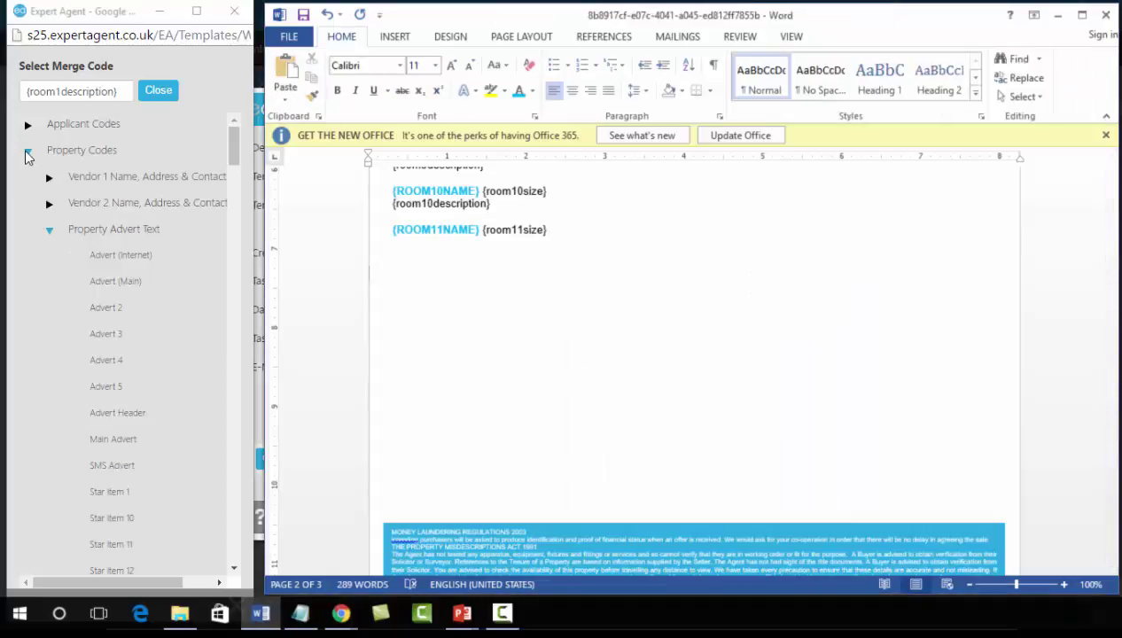
# - Copy the Floorplan 1 image address from the Property Floorplans merge codes
pyautogui.click(26, 156)
pyautogui.click(27, 156)
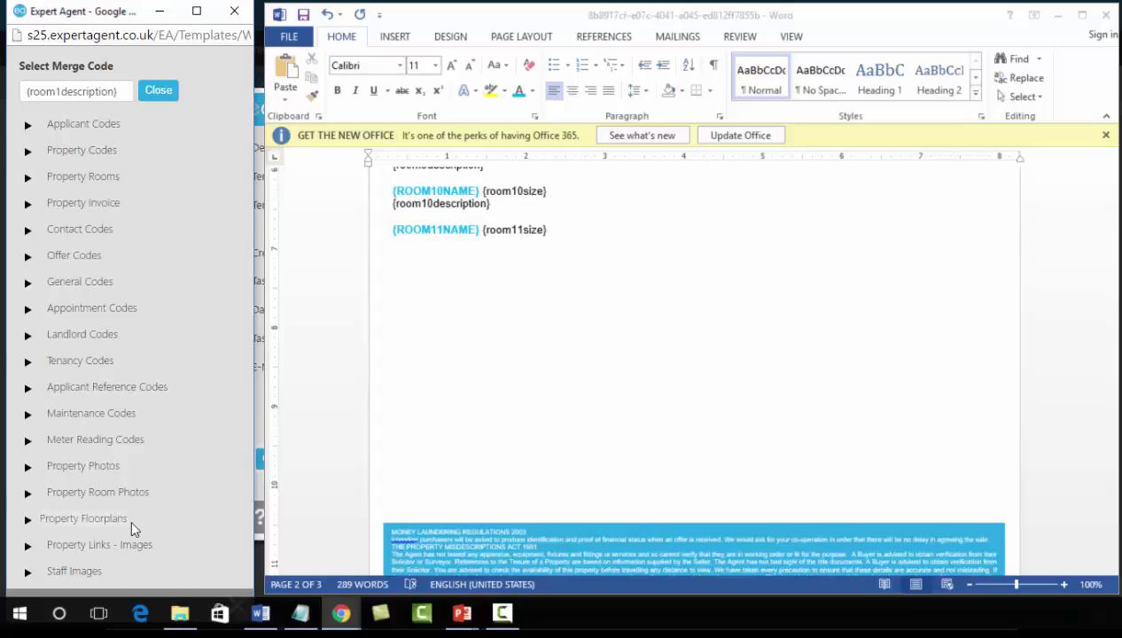
pyautogui.click(28, 521)
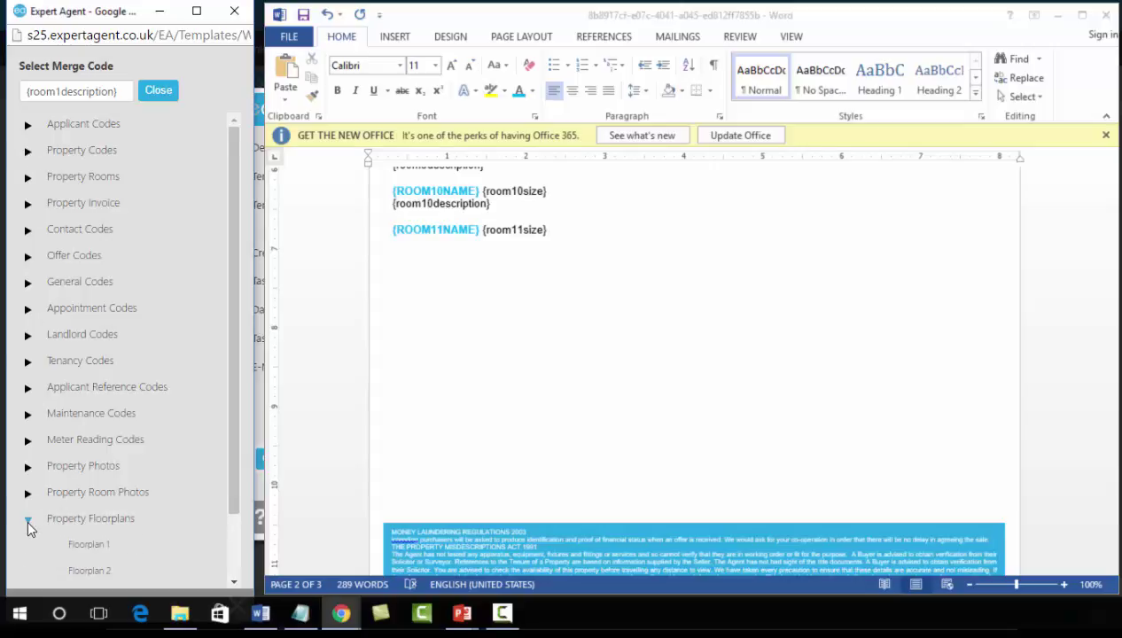
pyautogui.click(81, 547)
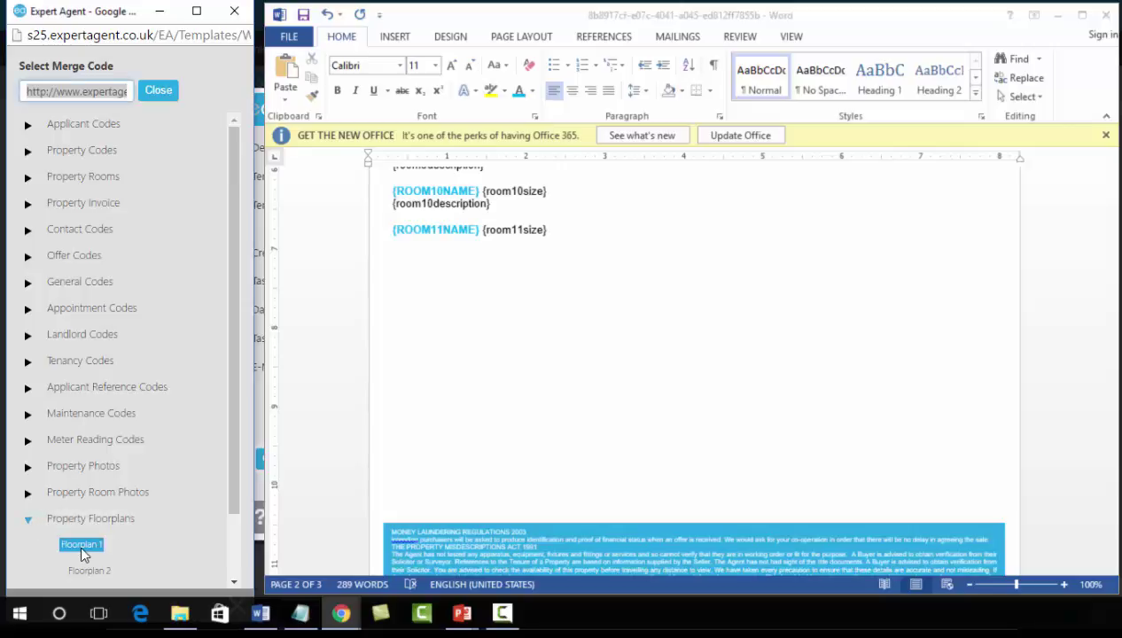
pyautogui.rightClick(77, 93)
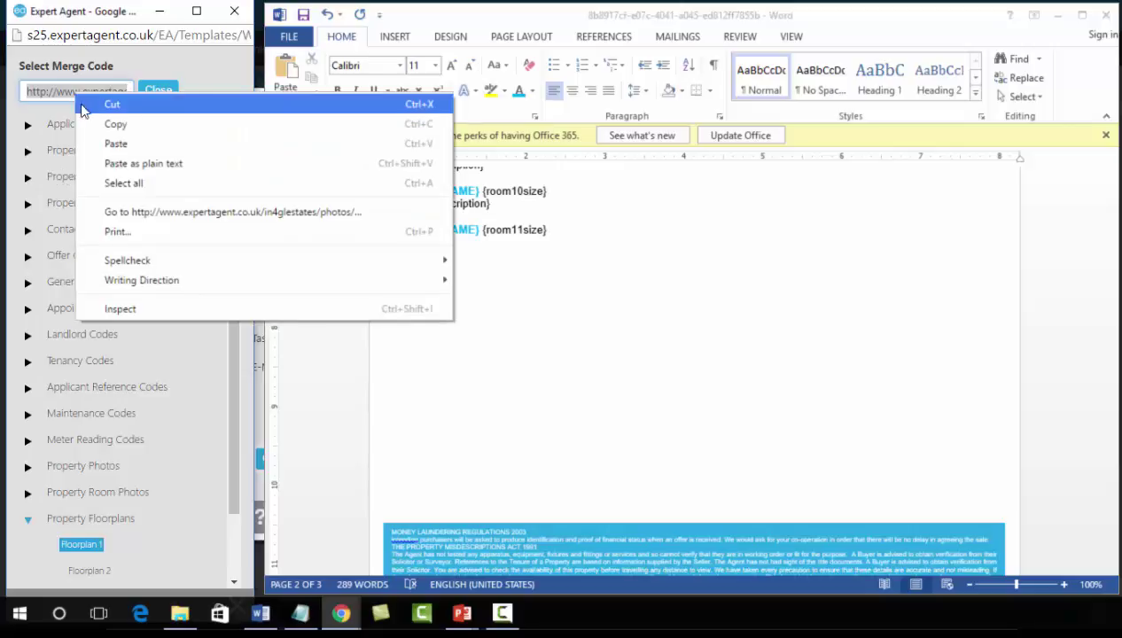
pyautogui.click(91, 129)
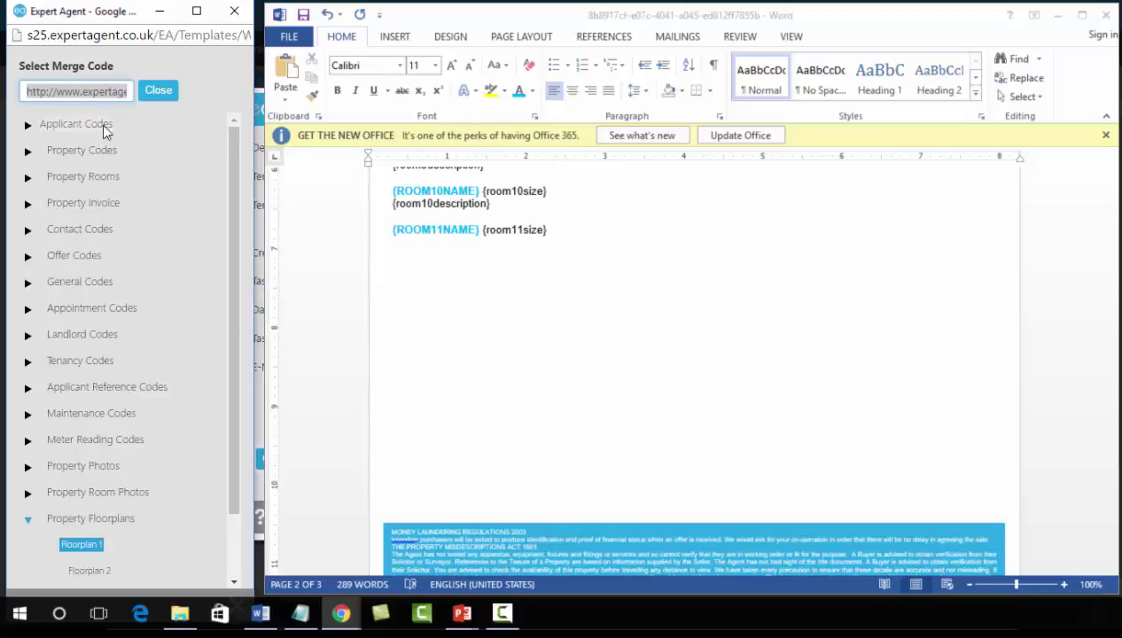
# - Insert the Floorplan 1 placeholder on page 2 as a picture linked to file, using the copied image address
pyautogui.click(395, 36)
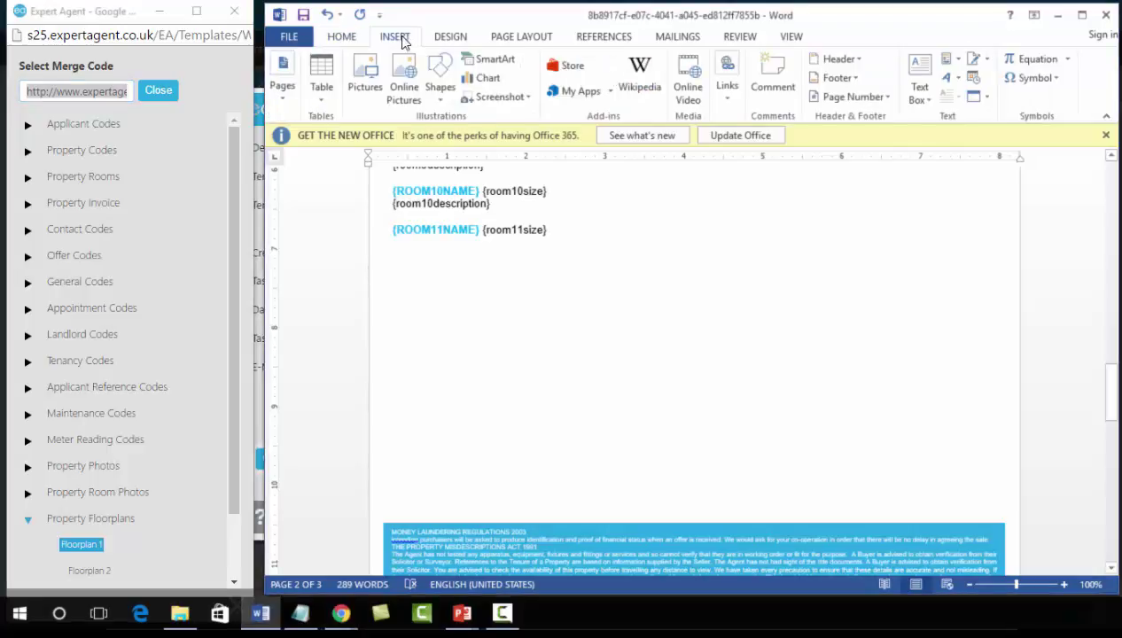
pyautogui.click(365, 70)
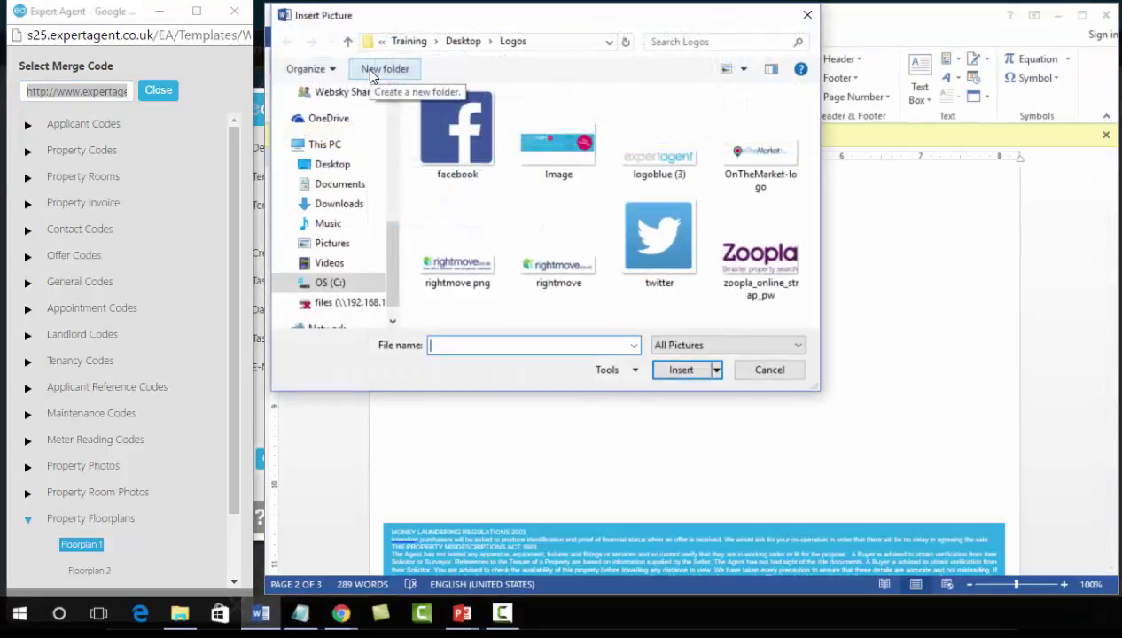
pyautogui.hotkey('ctrl', 'v')
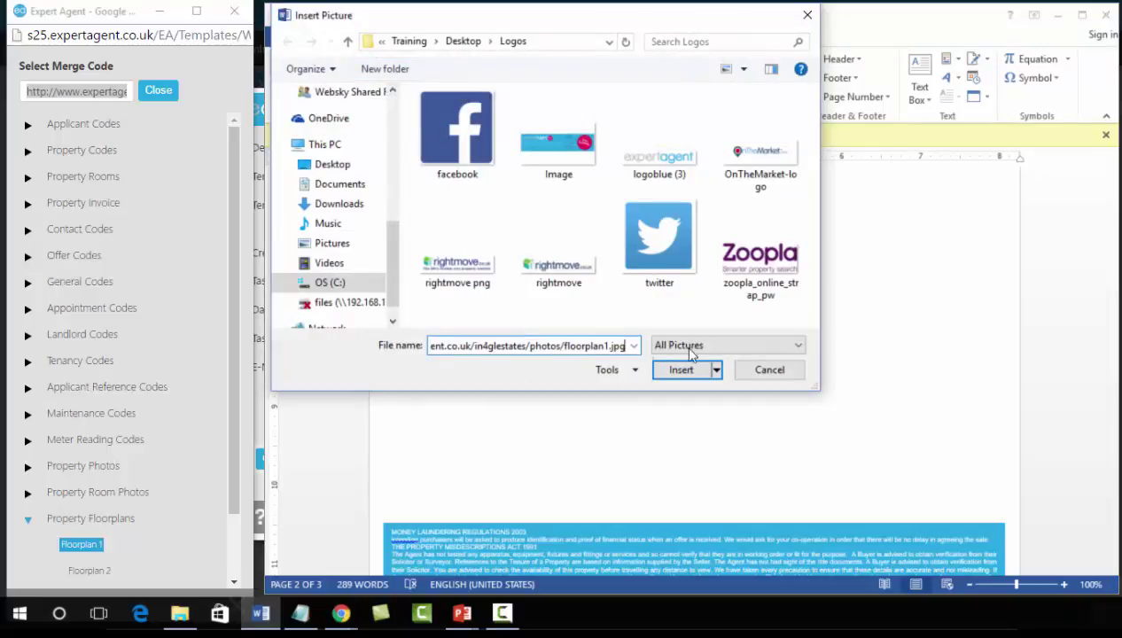
pyautogui.click(717, 369)
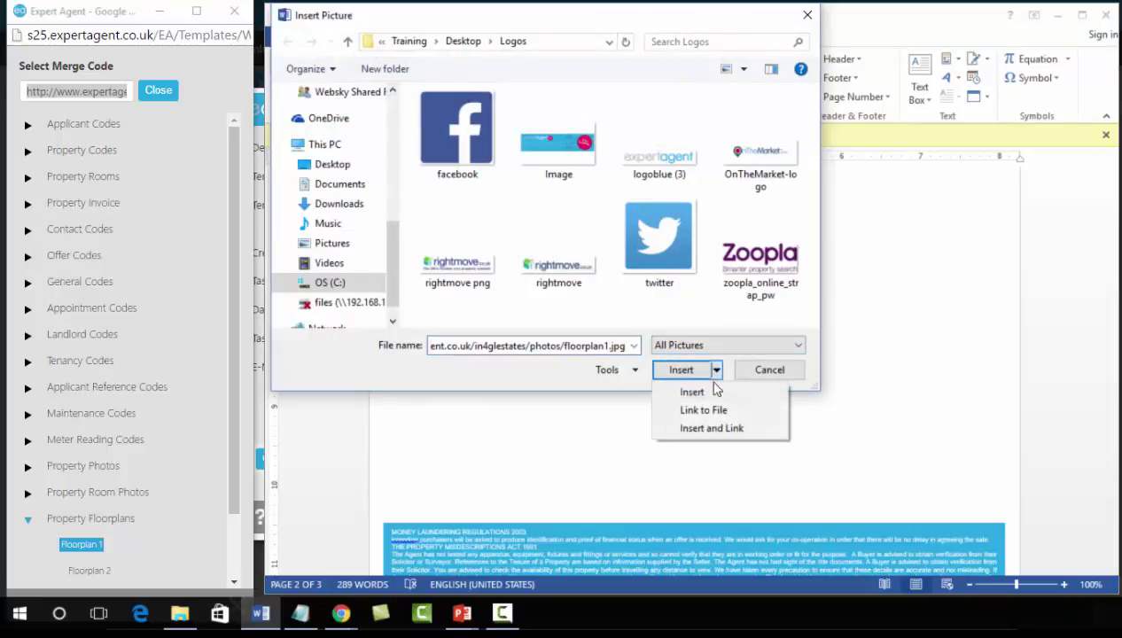
pyautogui.click(711, 412)
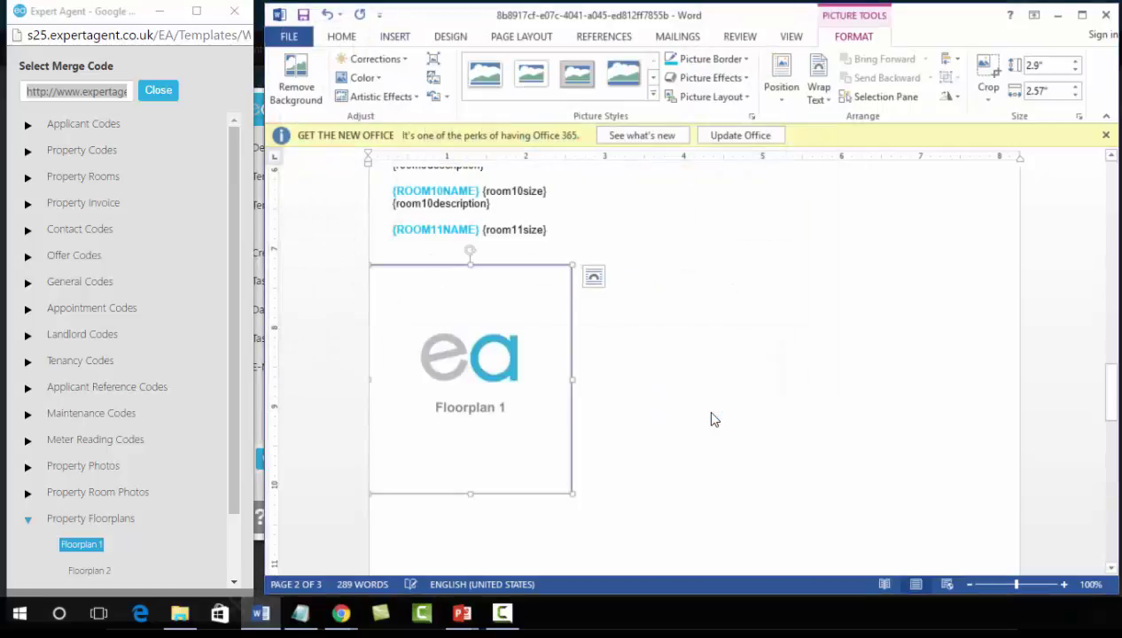
# - Set the Floorplan 1 placeholder's wrapping to In front of text and its horizontal and vertical absolute positions relative to Page
pyautogui.click(821, 101)
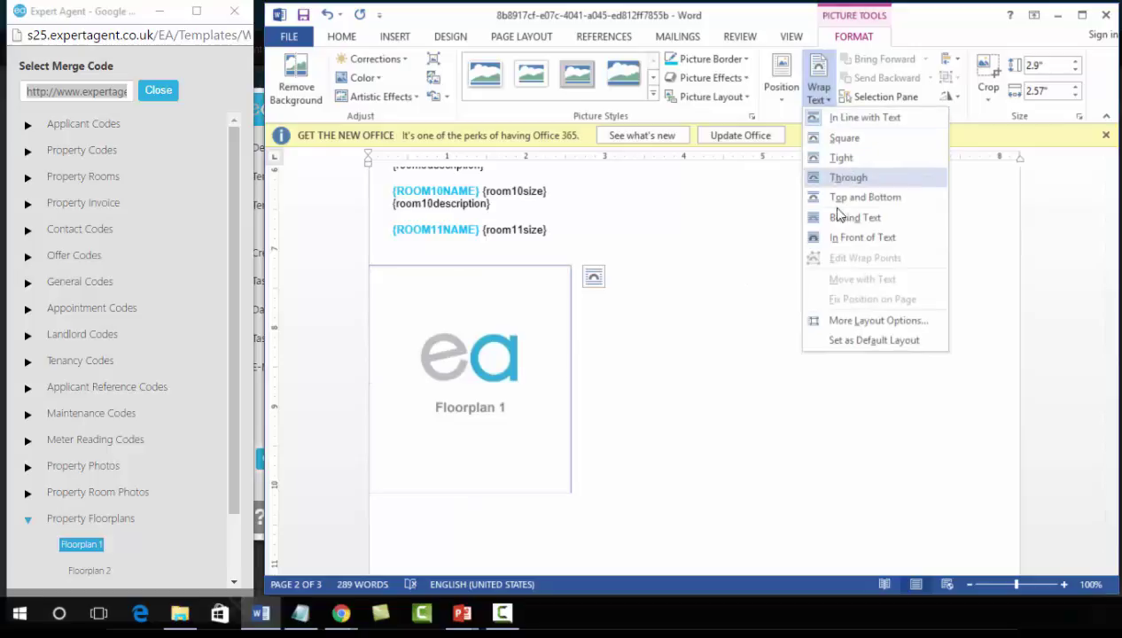
pyautogui.click(846, 322)
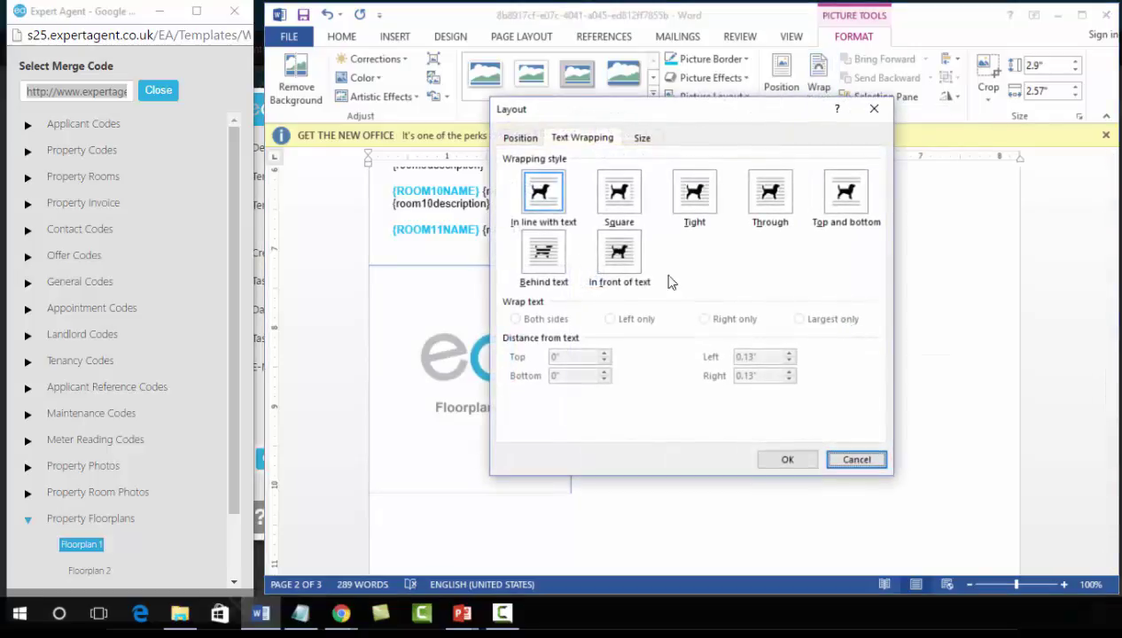
pyautogui.click(620, 256)
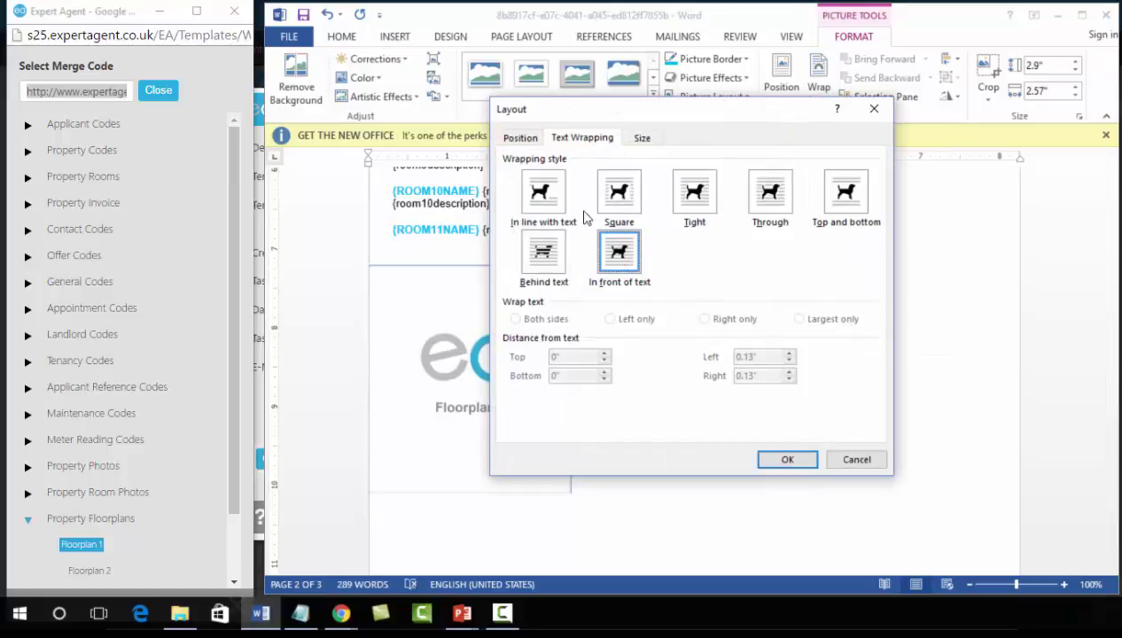
pyautogui.click(529, 140)
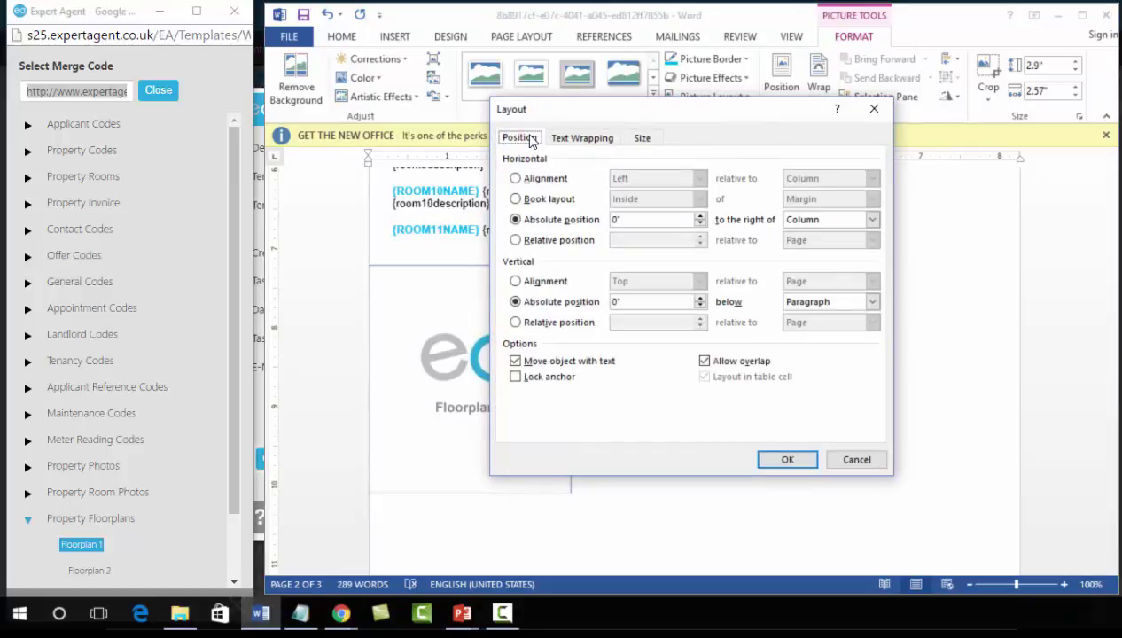
pyautogui.click(805, 228)
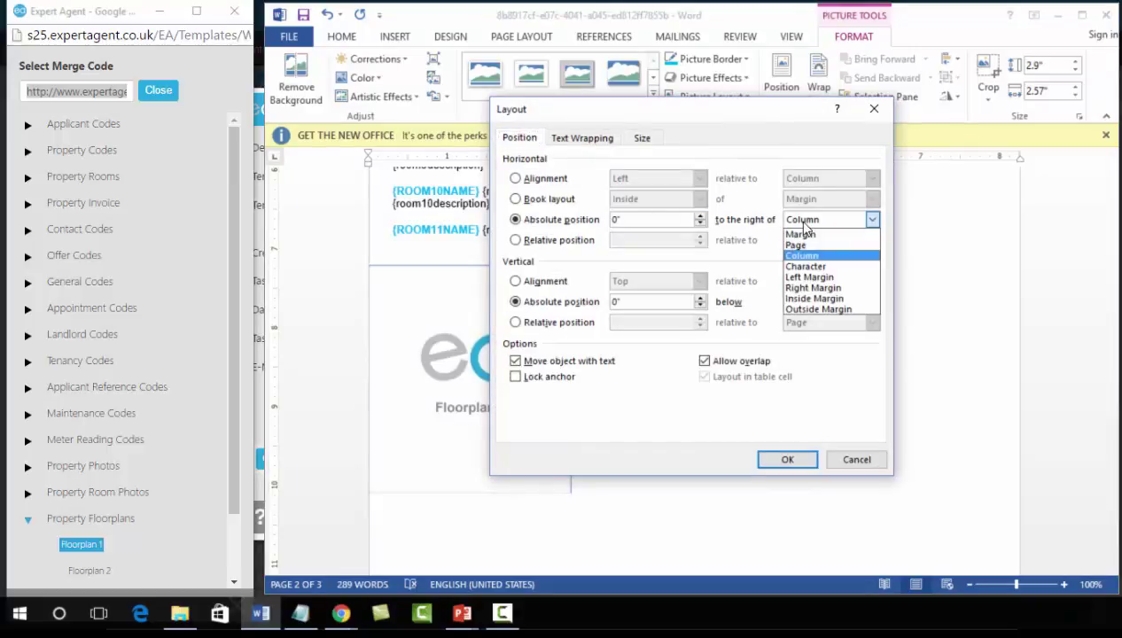
pyautogui.click(797, 244)
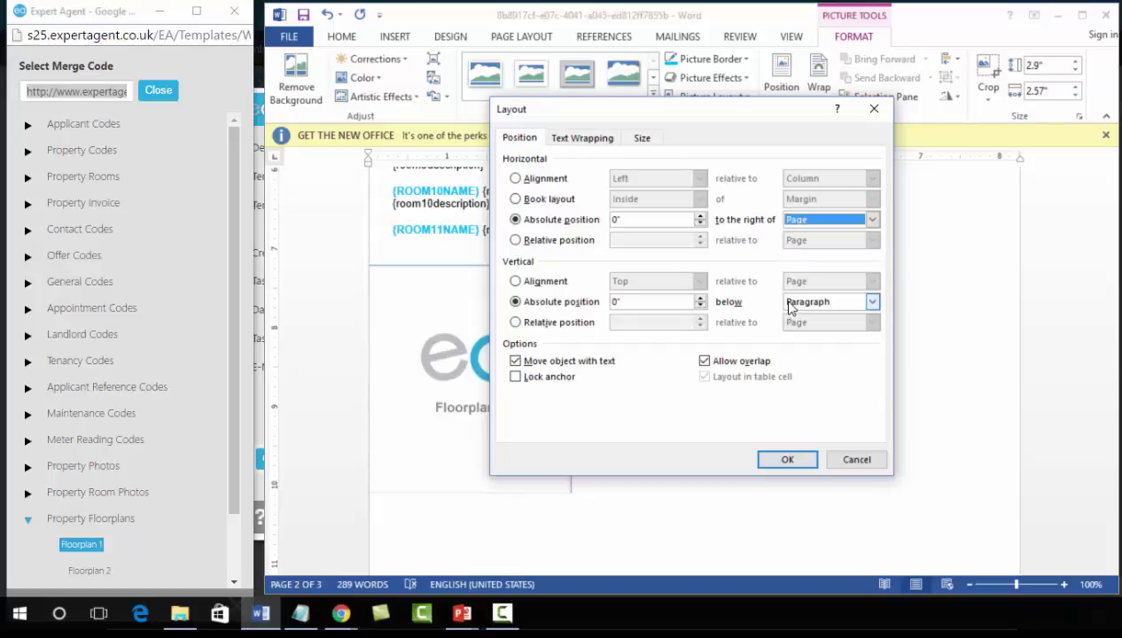
pyautogui.click(806, 301)
pyautogui.click(795, 327)
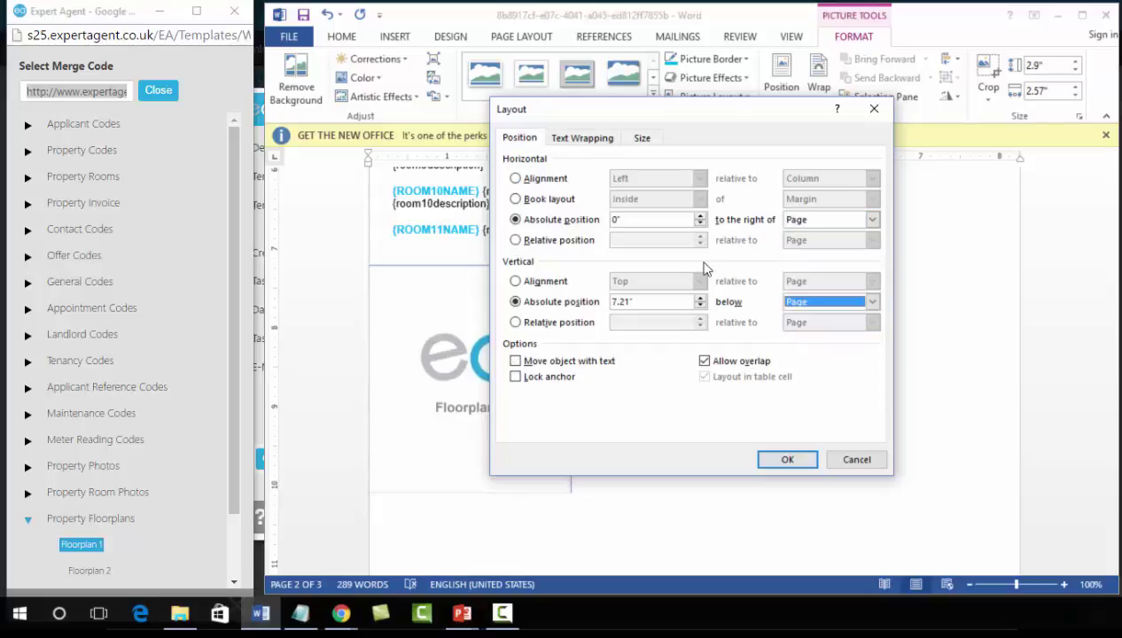
# - Turn off Lock aspect ratio and Relative to original picture size, and size the placeholder to 3.15 inches high by 3.74 inches wide
pyautogui.click(643, 139)
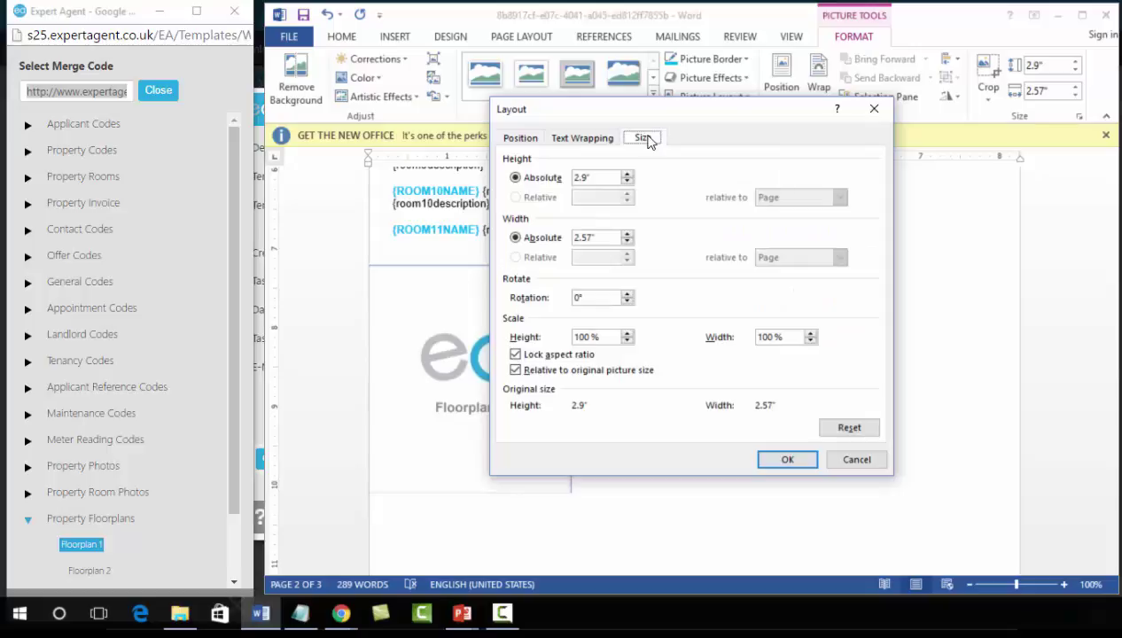
pyautogui.click(515, 354)
pyautogui.click(516, 371)
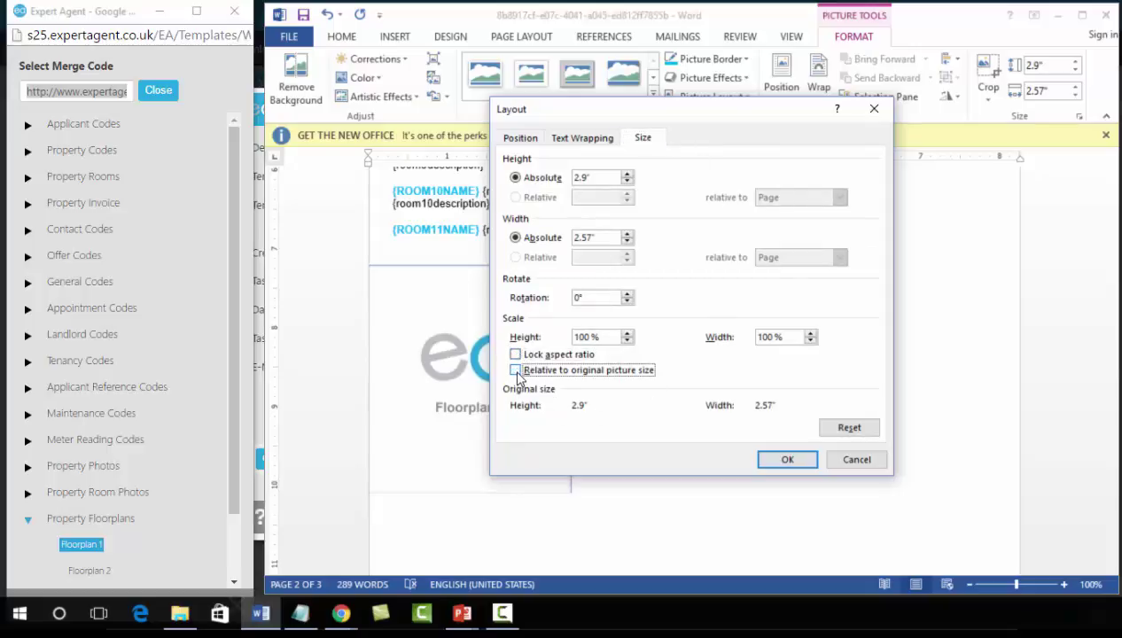
pyautogui.doubleClick(577, 178)
pyautogui.write('3.15')
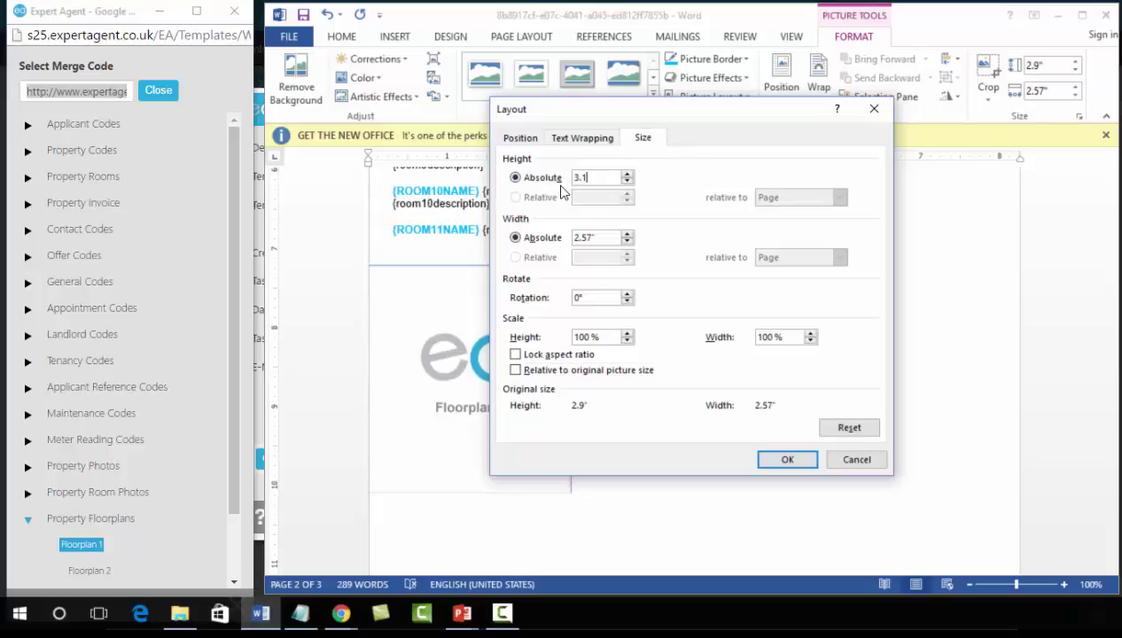
pyautogui.doubleClick(587, 236)
pyautogui.write('3.74')
pyautogui.click(759, 463)
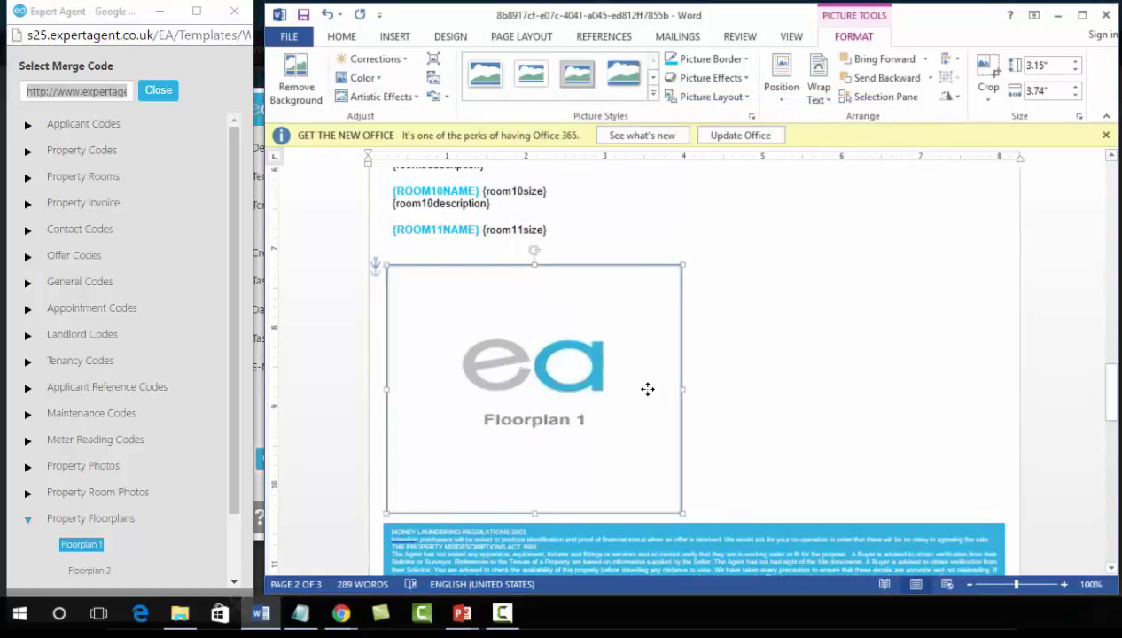
# - Move the Floorplan 1 placeholder to the horizontal centre of the page, directly above the disclaimer box
pyautogui.moveTo(648, 388); pyautogui.dragTo(784, 388)
pyautogui.click(967, 396)
# - Change the fill and outline of the Money Laundering Regulations disclaimer box to the recently used pink
pyautogui.scroll(-4, 968, 395)
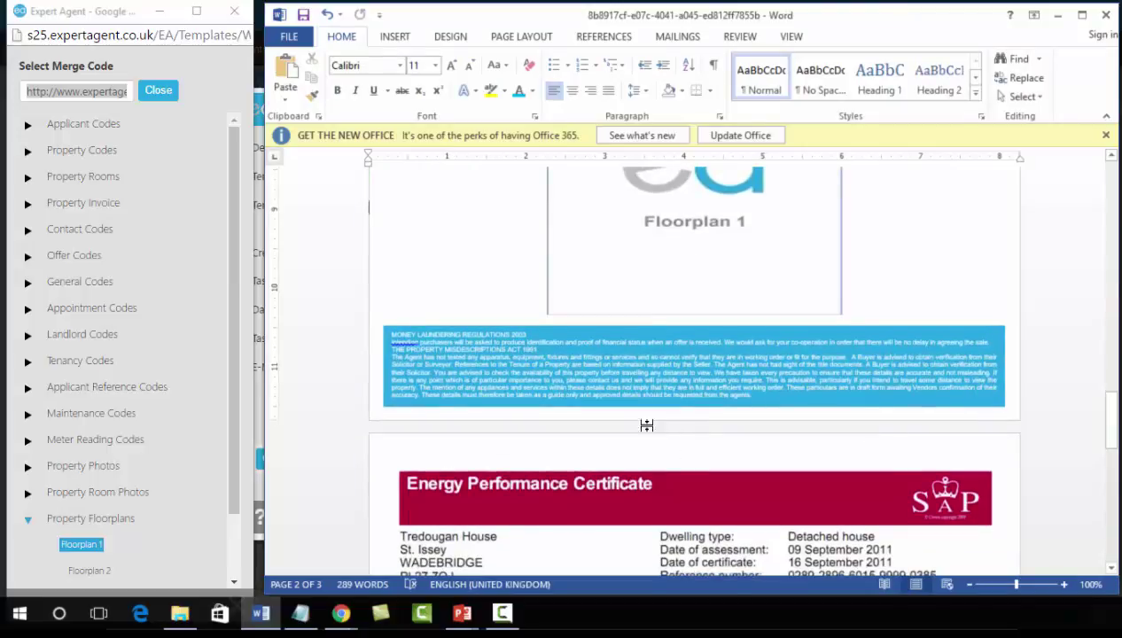
pyautogui.click(626, 377)
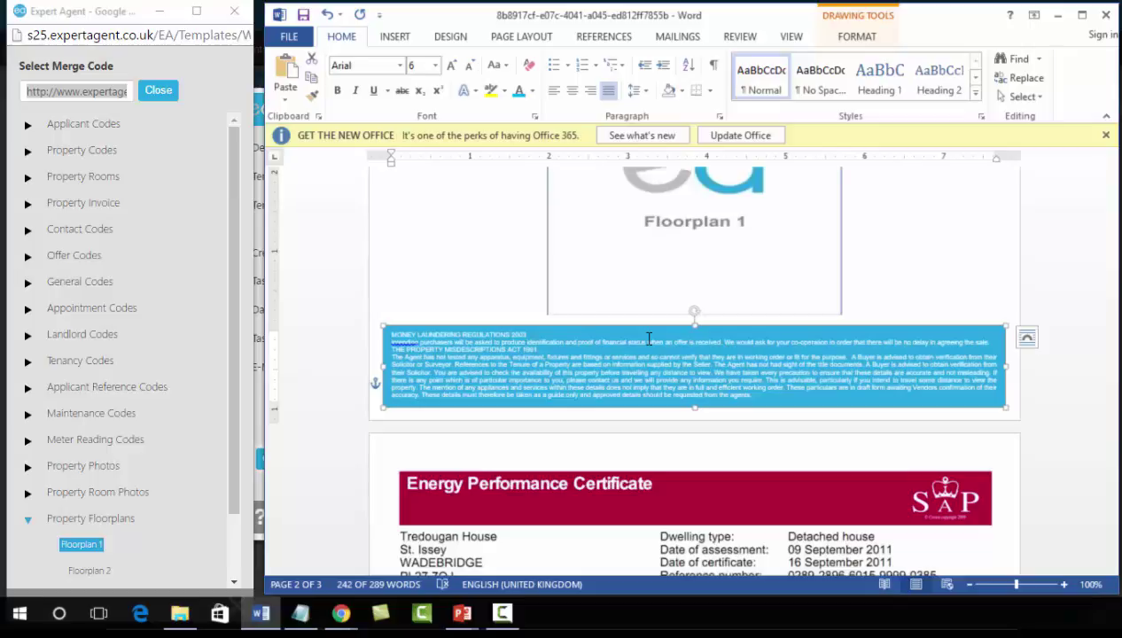
pyautogui.scroll(1, 650, 340)
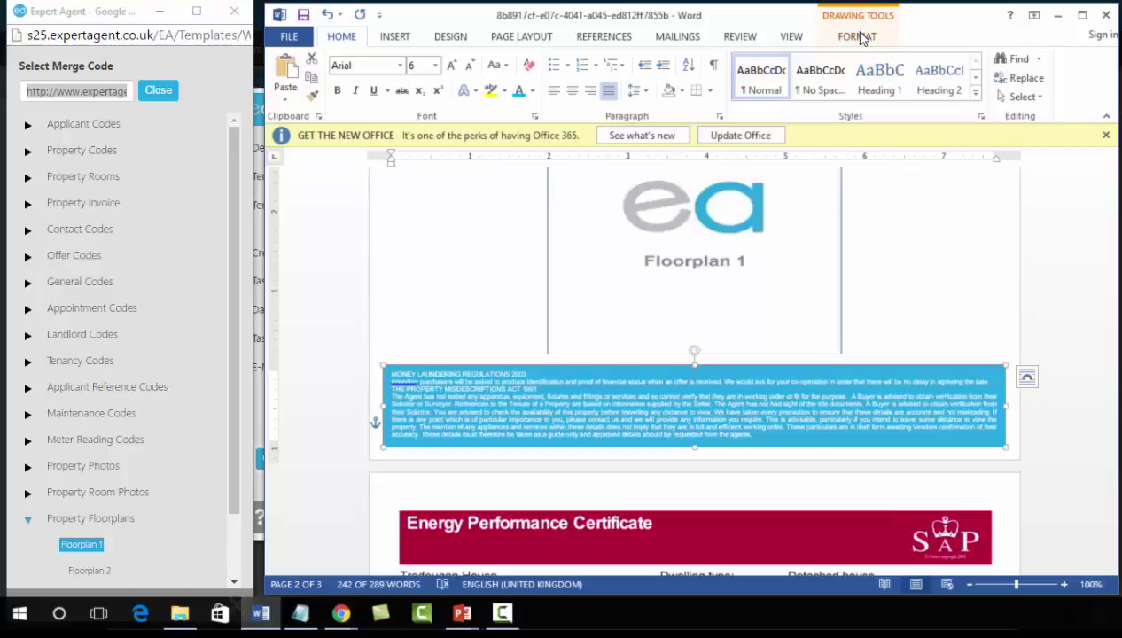
pyautogui.click(858, 36)
pyautogui.click(550, 58)
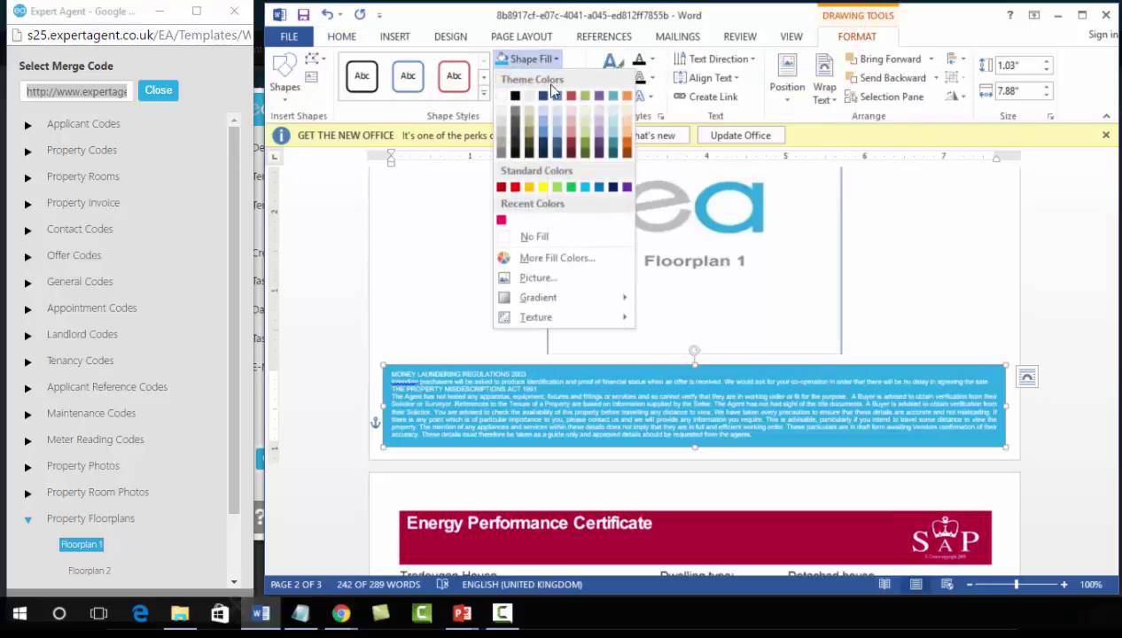
pyautogui.click(501, 220)
pyautogui.click(573, 79)
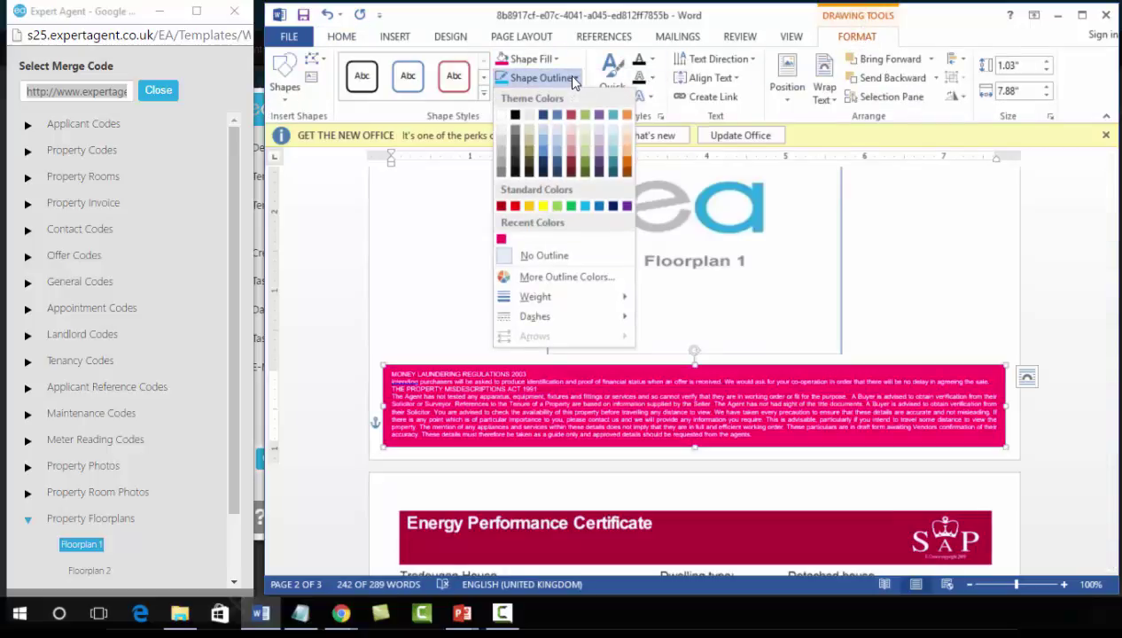
pyautogui.click(501, 239)
pyautogui.click(384, 253)
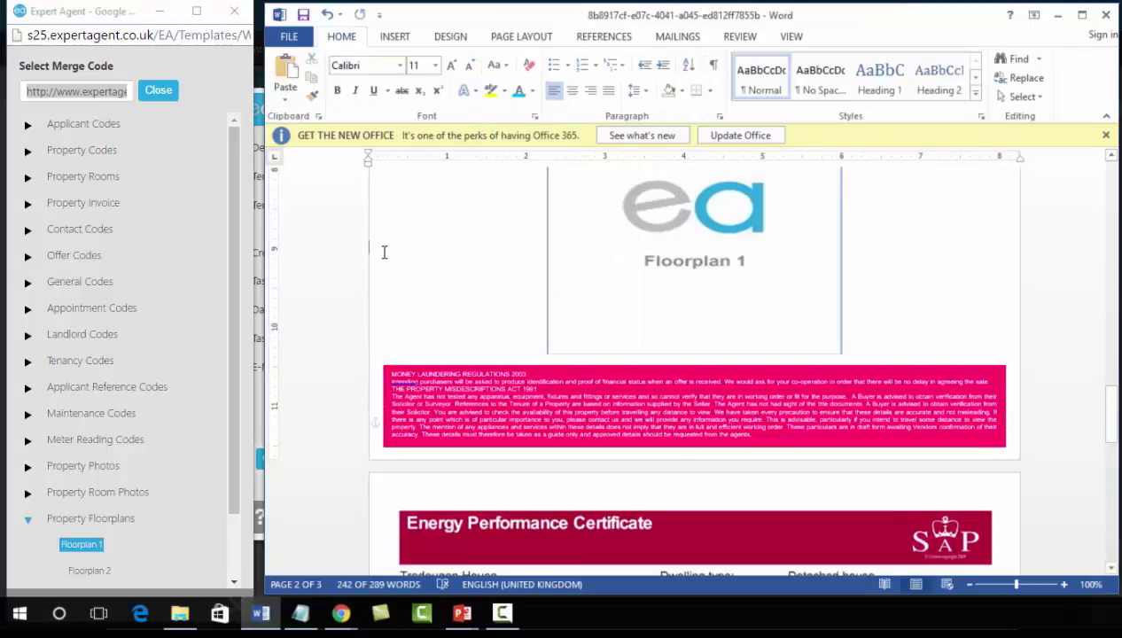
# - Check the size of the Energy Performance Certificate image on page 3, and delete the image
pyautogui.scroll(-7, 378, 235)
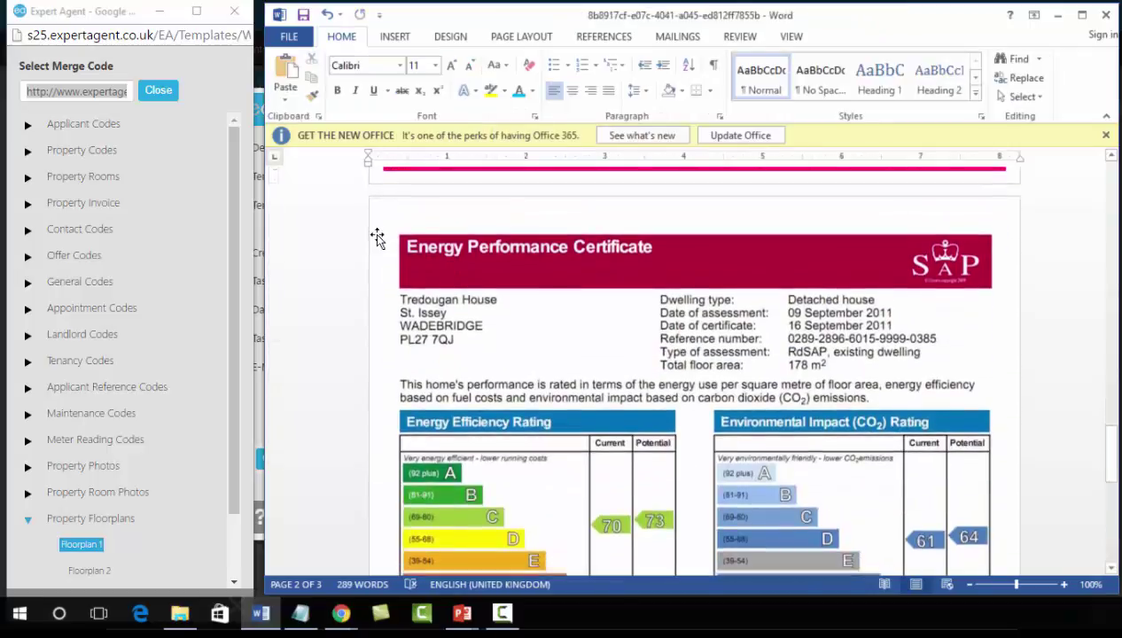
pyautogui.click(592, 347)
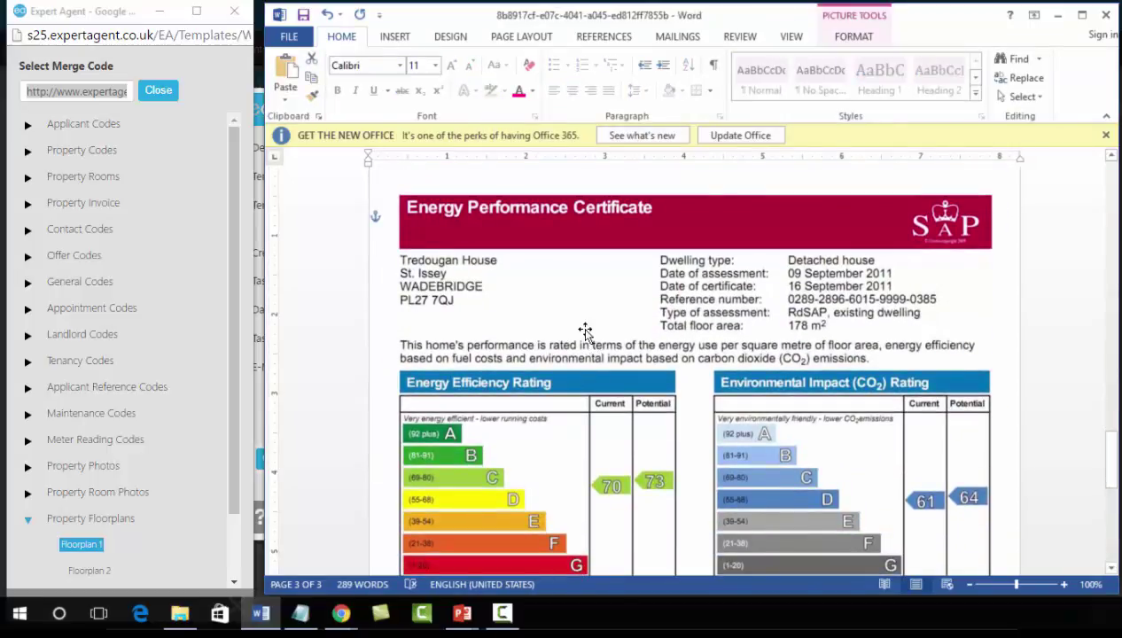
pyautogui.scroll(2, 583, 334)
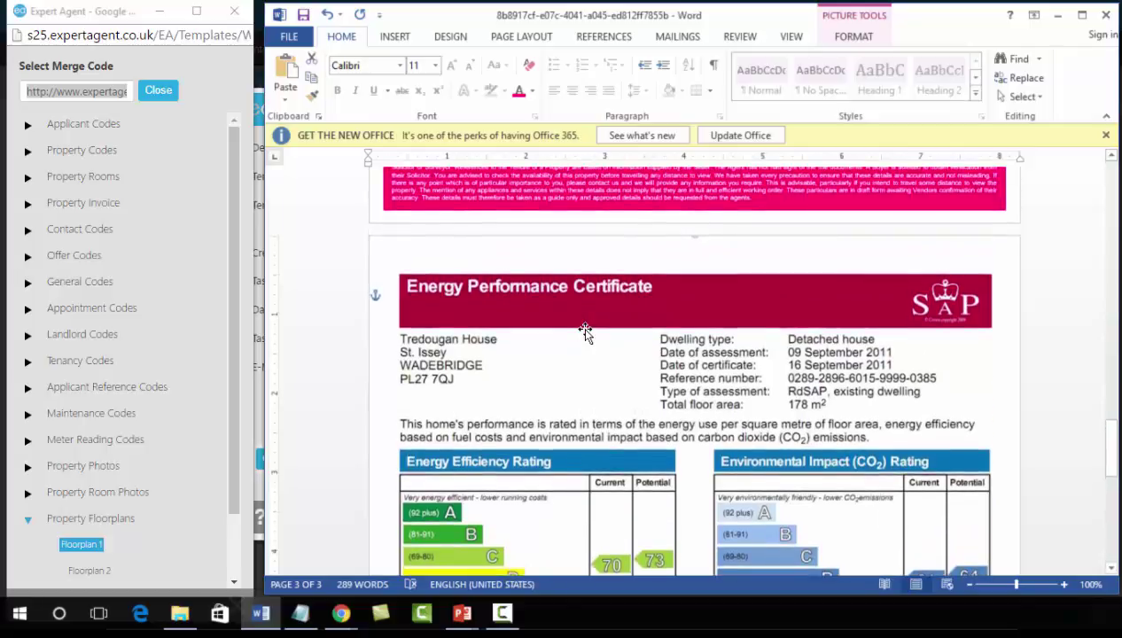
pyautogui.click(861, 37)
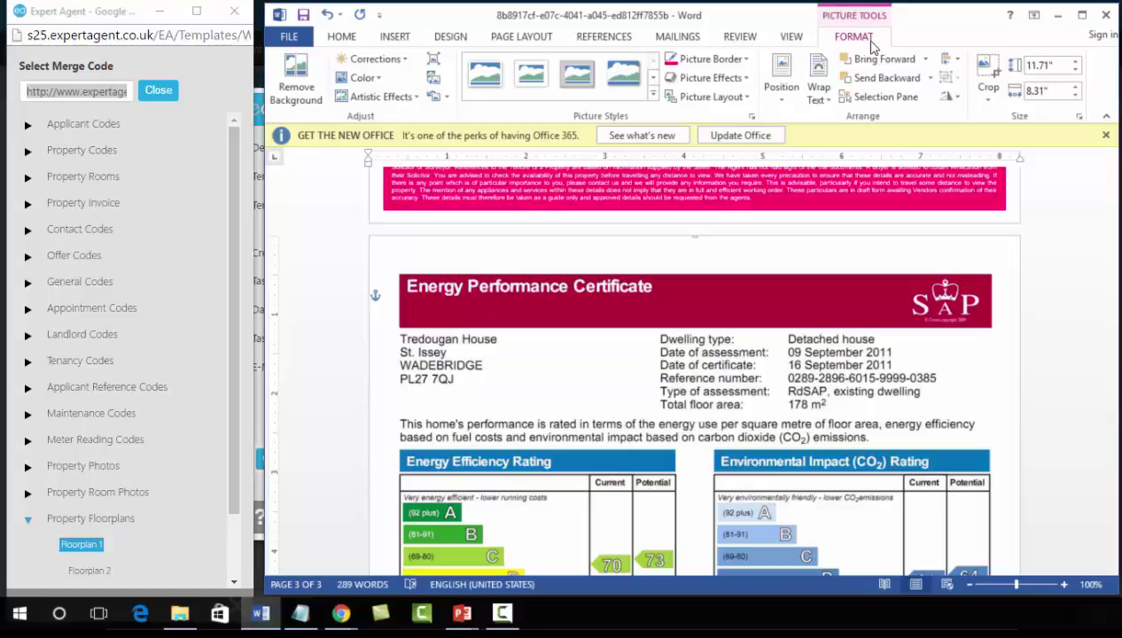
pyautogui.click(1045, 88)
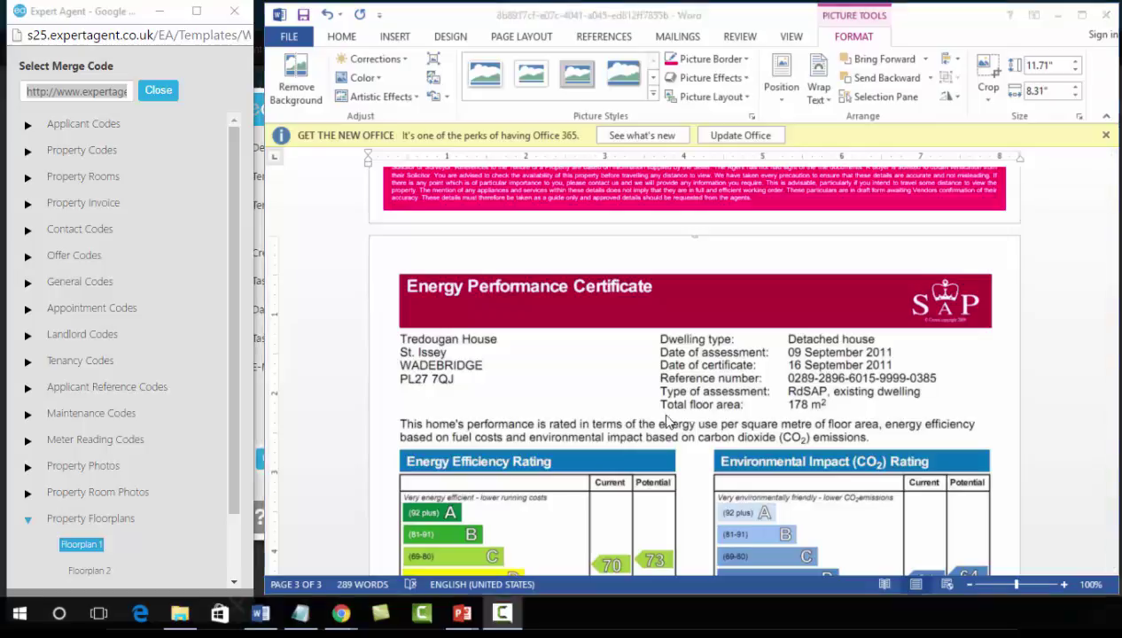
pyautogui.press('Delete')
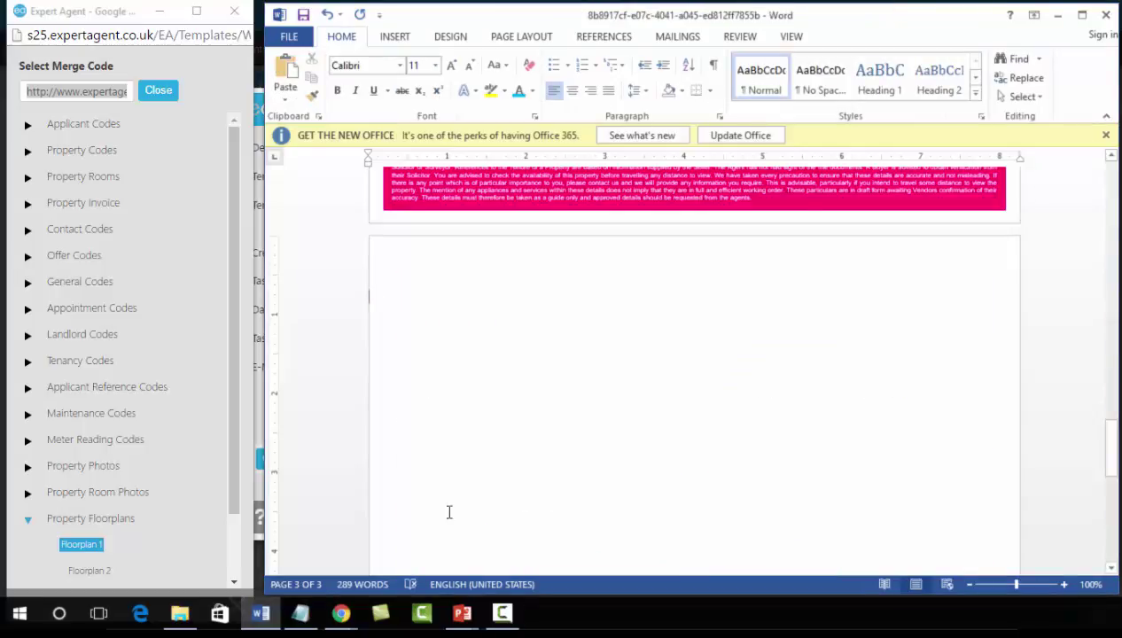
# - Copy the Link 1 Image merge code address from the Property Links - Images codes
pyautogui.click(28, 519)
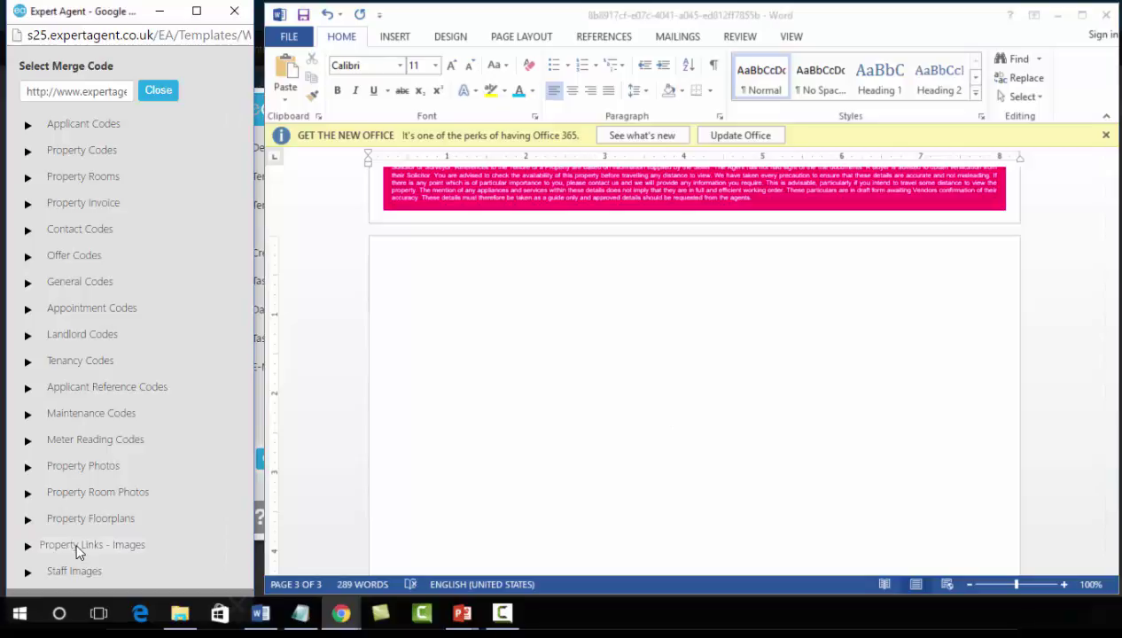
pyautogui.click(28, 546)
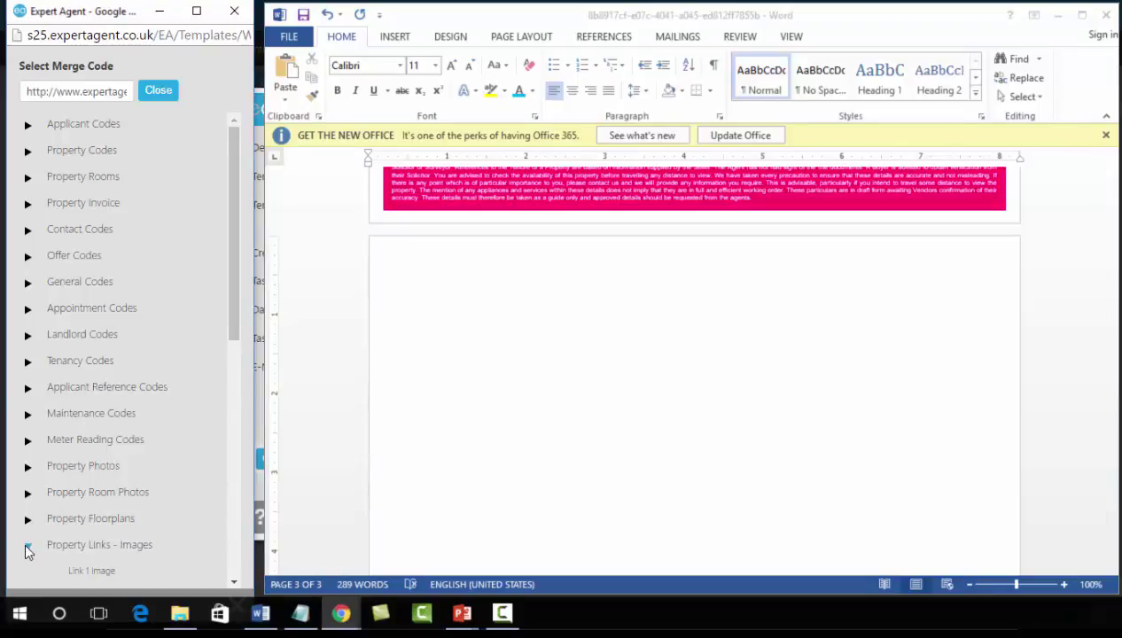
pyautogui.scroll(-1, 25, 528)
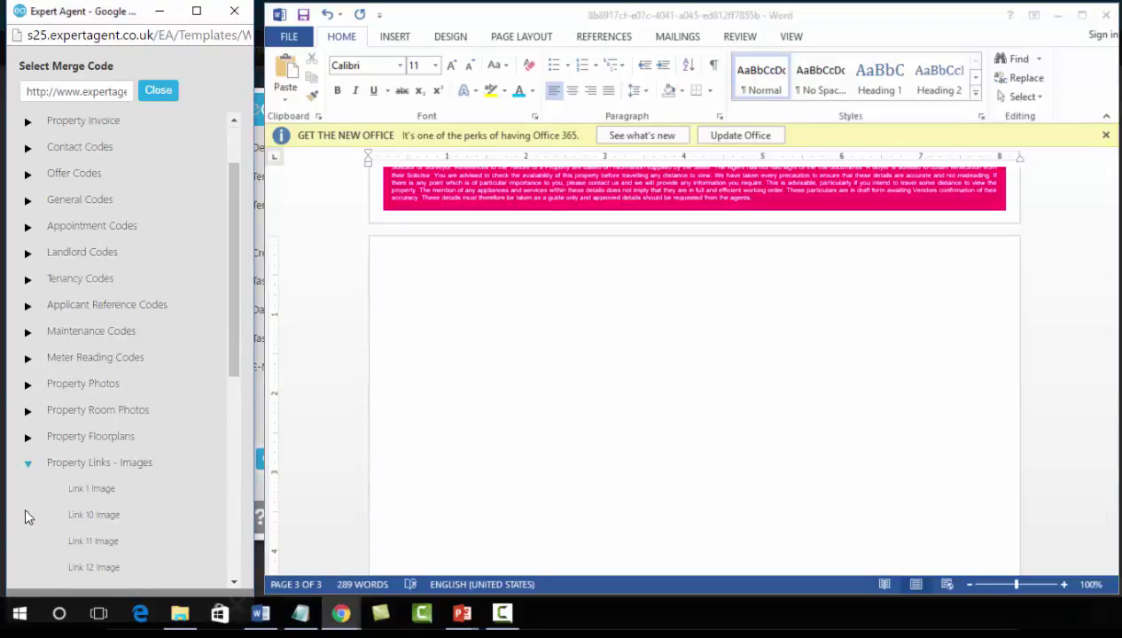
pyautogui.click(80, 490)
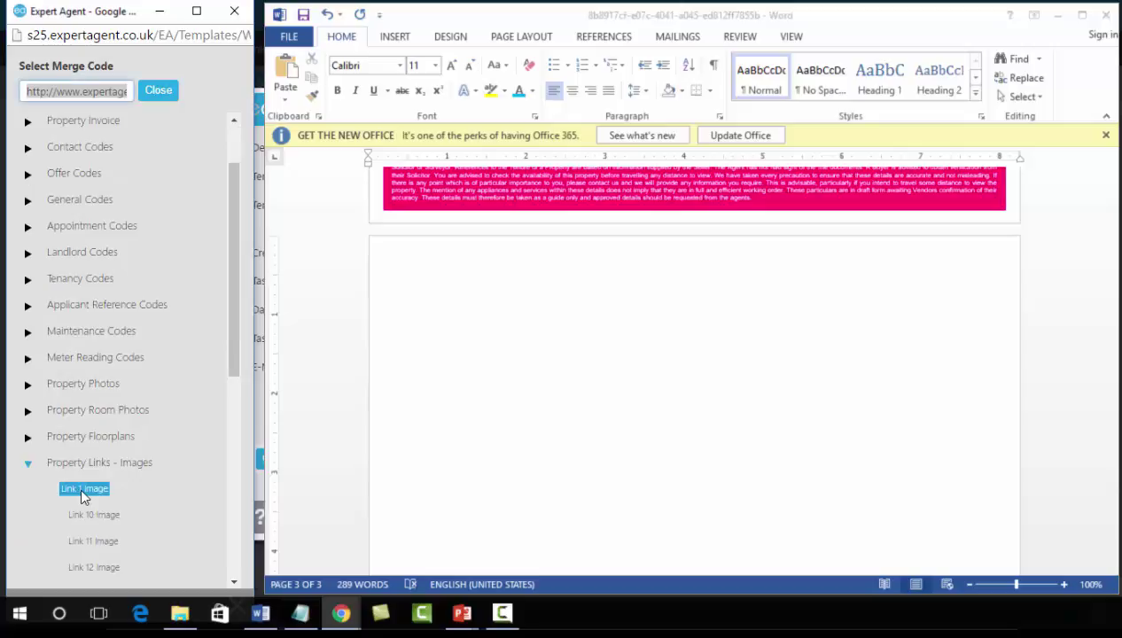
pyautogui.rightClick(101, 92)
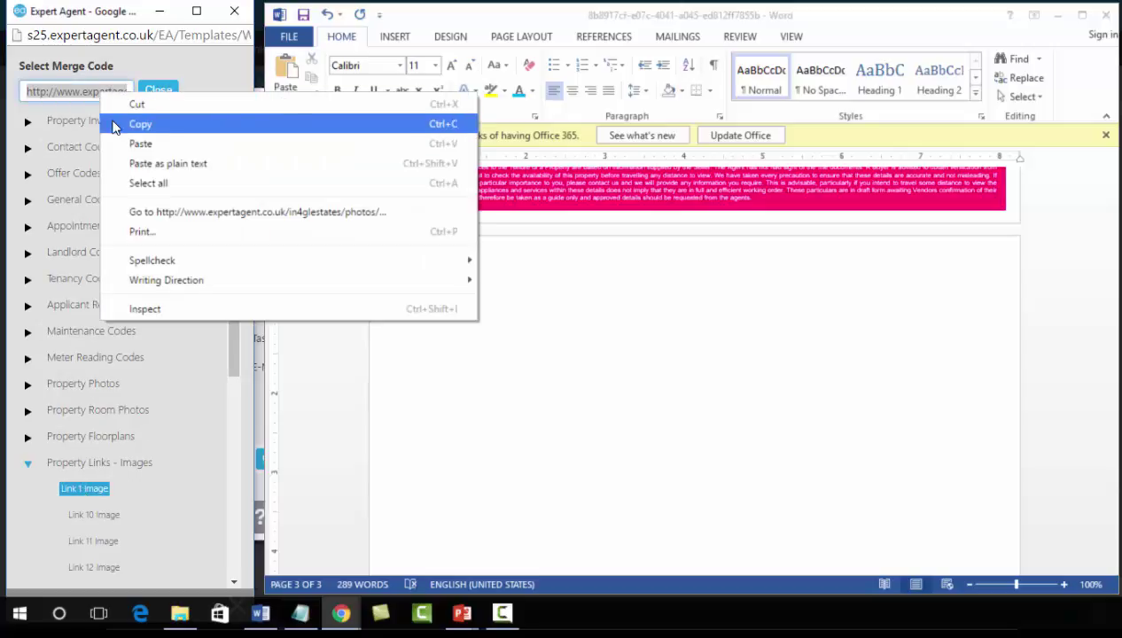
pyautogui.click(113, 125)
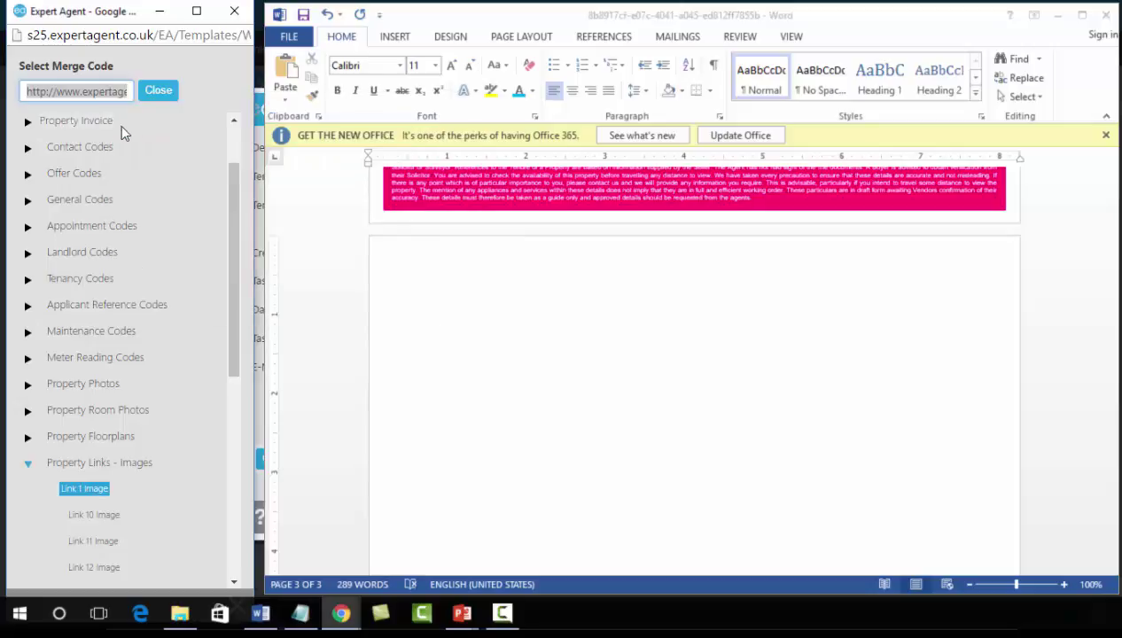
# - Insert the copied link1.jpg address as a picture on the empty page 3, using Link to File
pyautogui.click(399, 40)
pyautogui.click(401, 40)
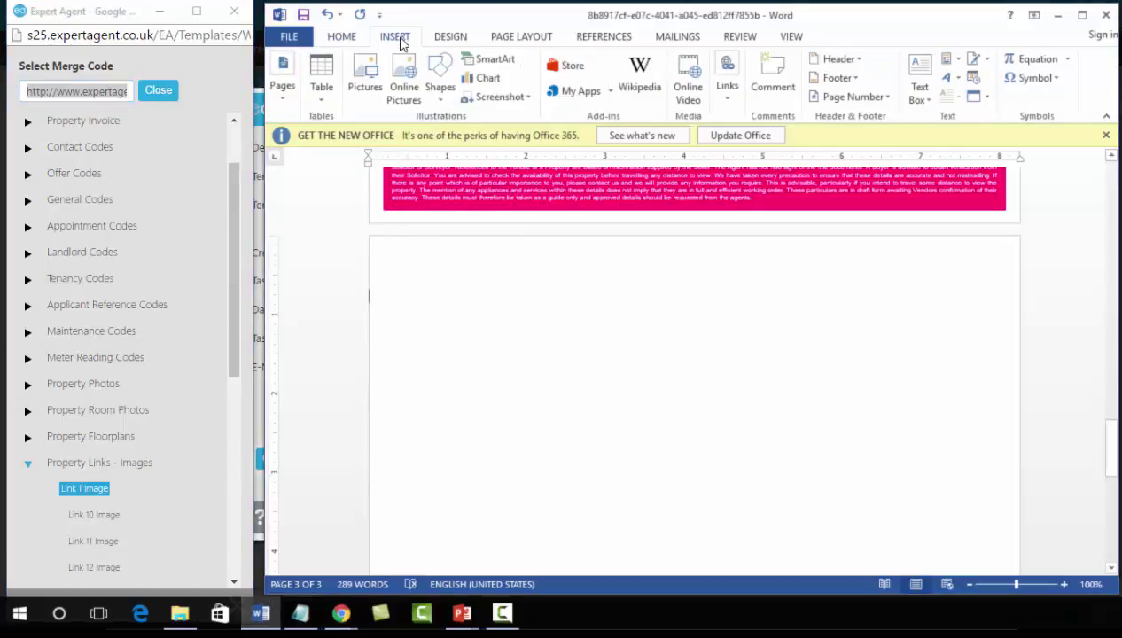
pyautogui.click(366, 81)
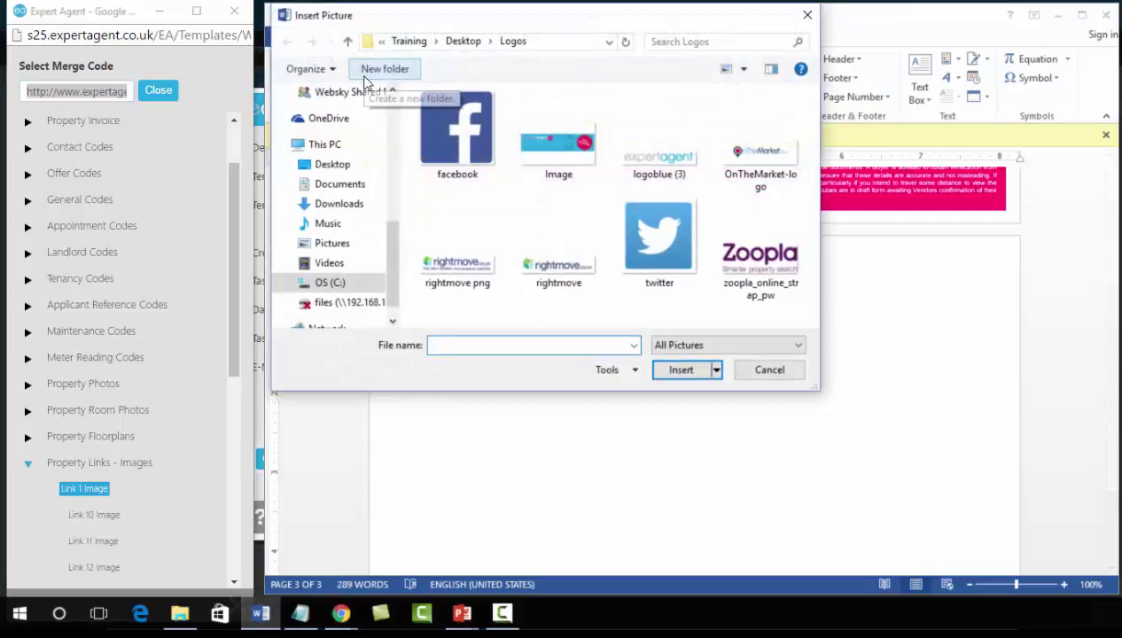
pyautogui.rightClick(449, 348)
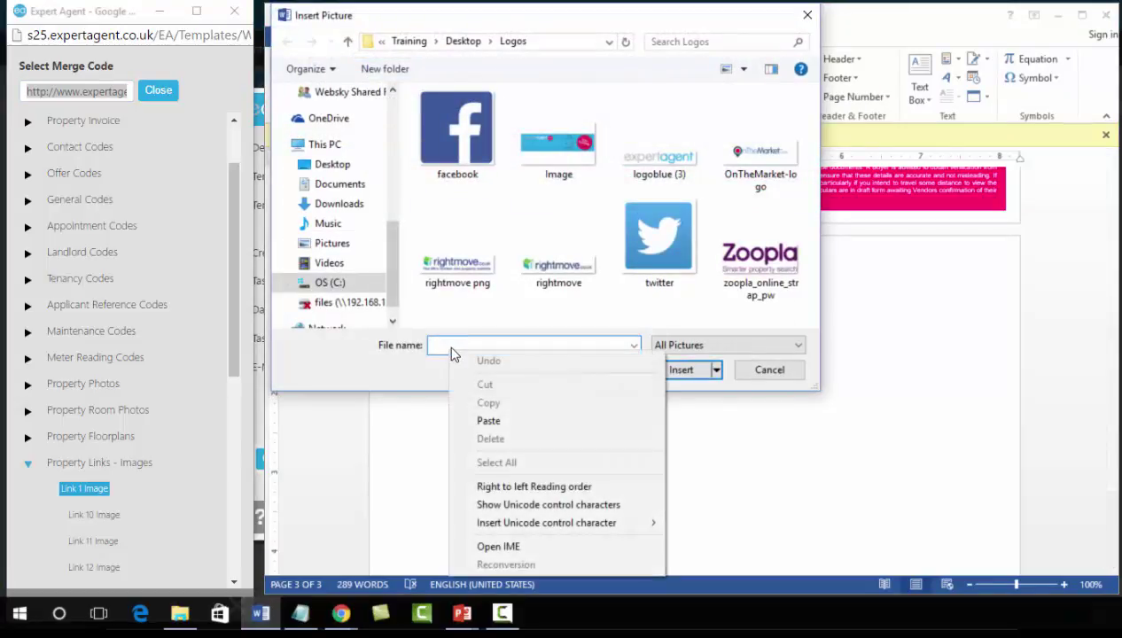
pyautogui.click(464, 422)
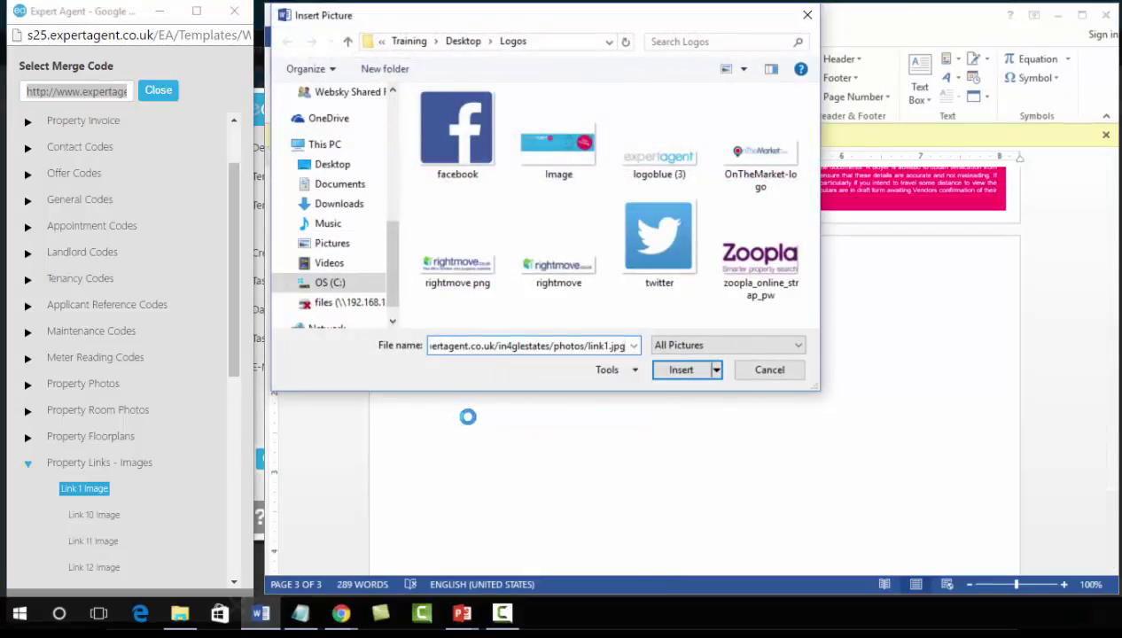
pyautogui.click(717, 370)
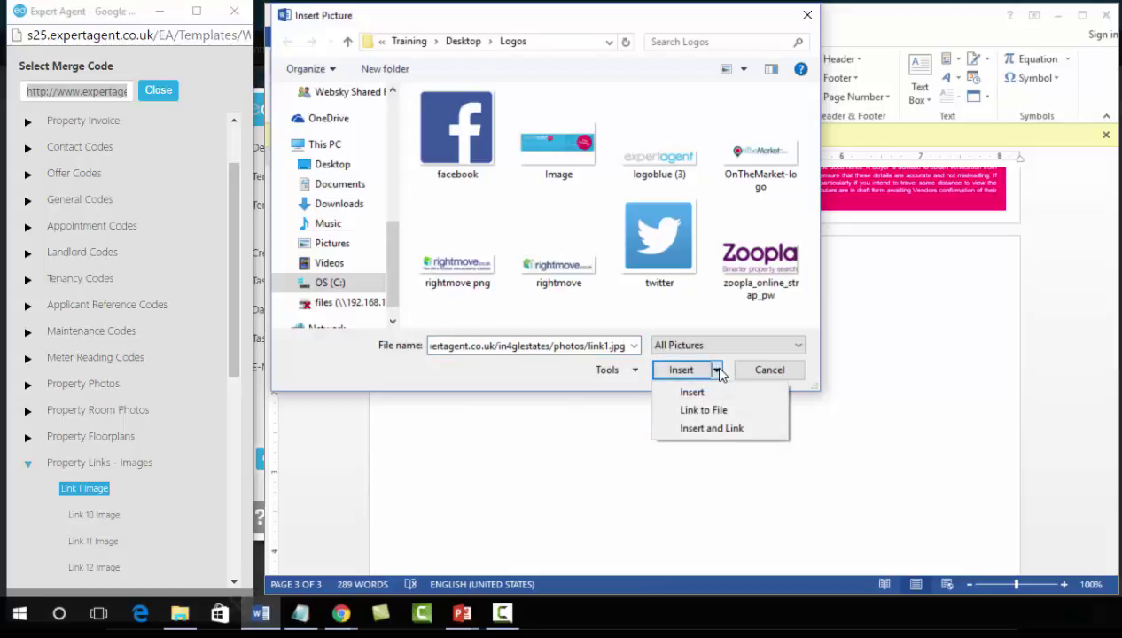
pyautogui.click(709, 412)
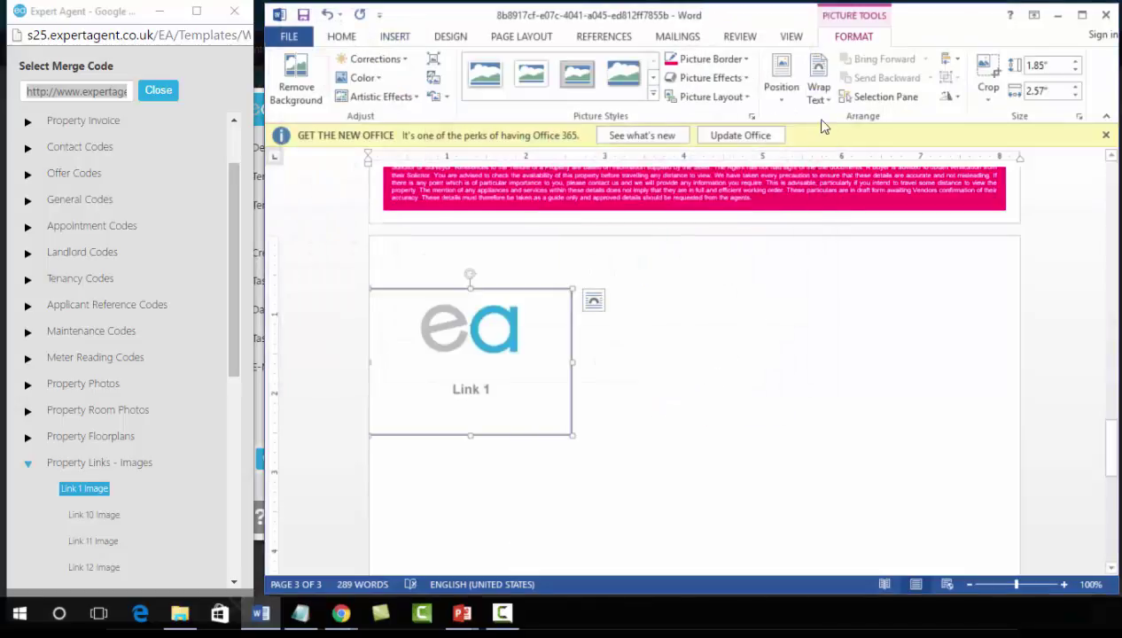
# - Set the Link 1 placeholder's wrapping to In front of text and its horizontal and vertical absolute positions relative to Page
pyautogui.click(819, 93)
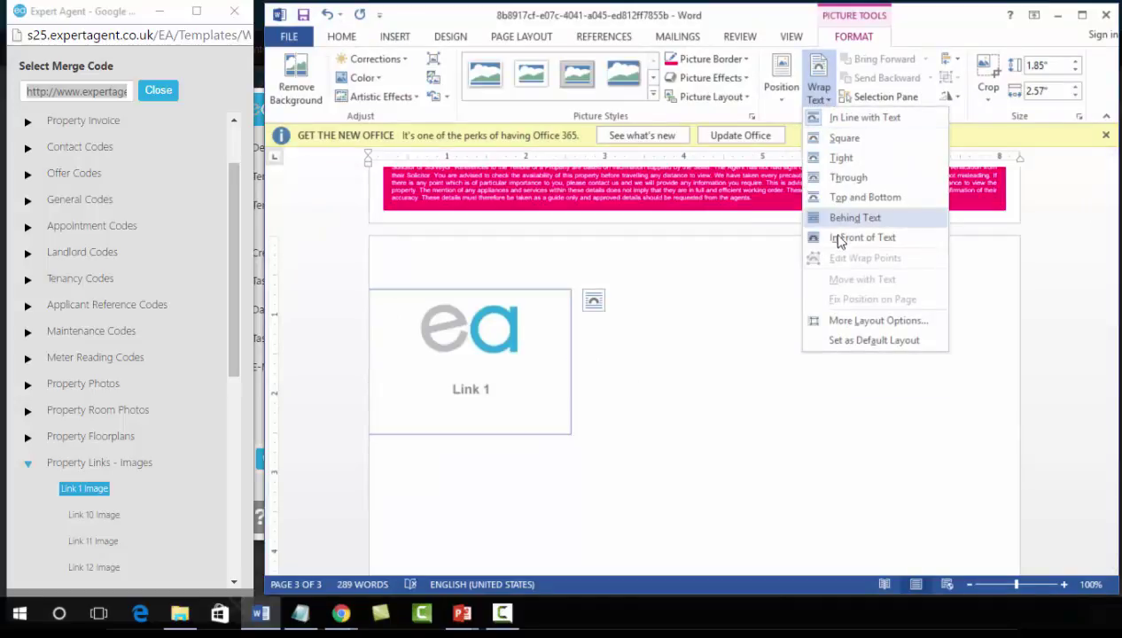
pyautogui.click(834, 319)
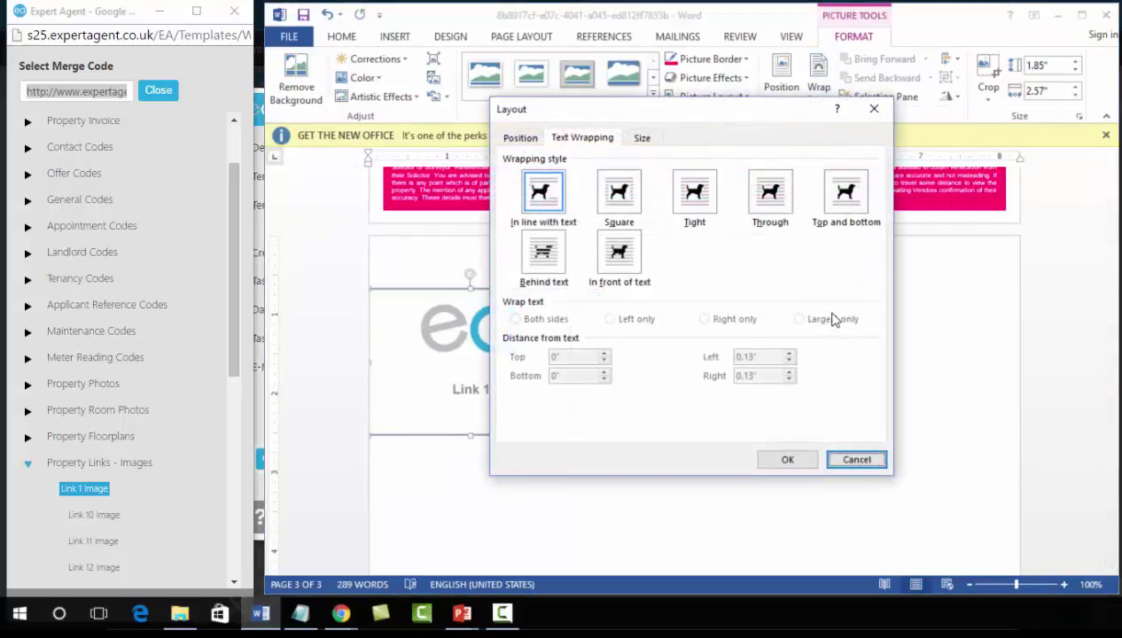
pyautogui.click(603, 254)
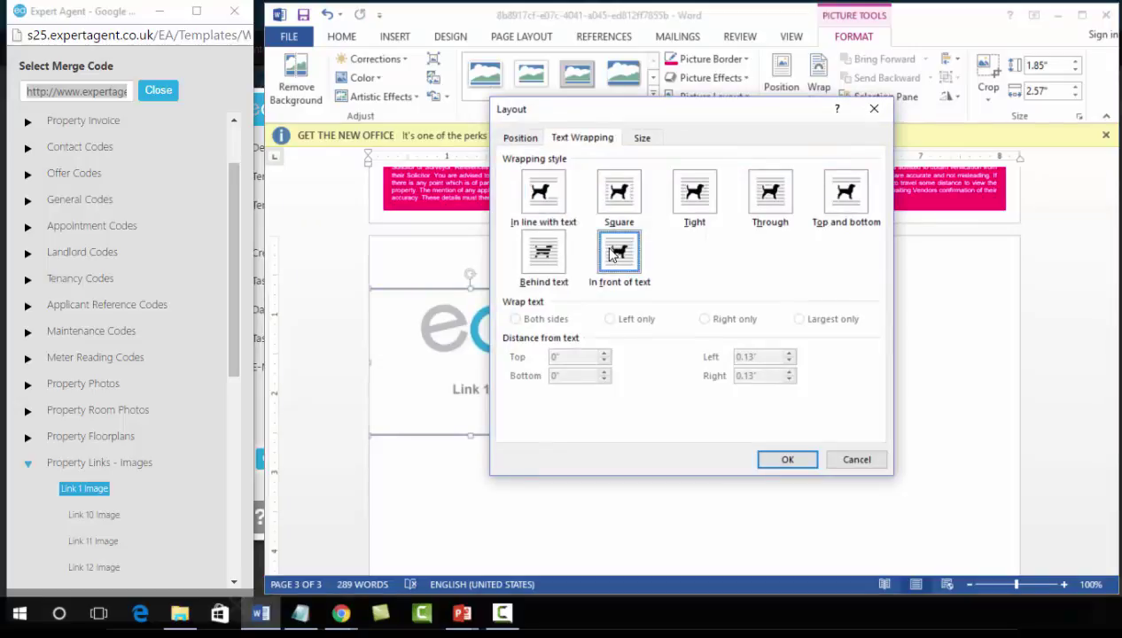
pyautogui.click(522, 139)
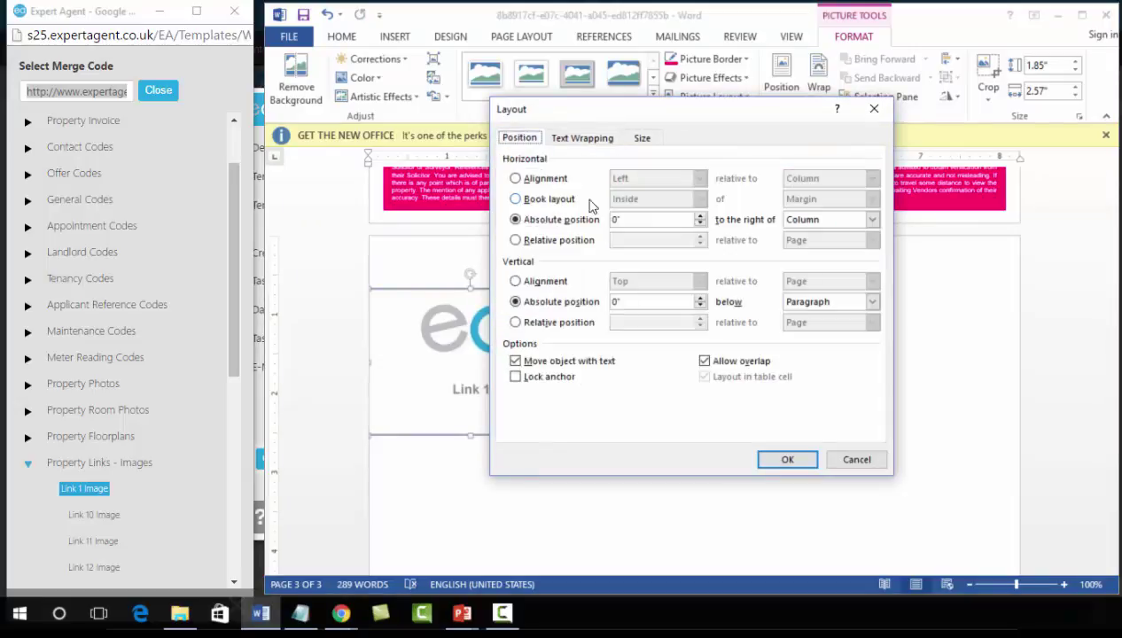
pyautogui.click(818, 226)
pyautogui.click(807, 244)
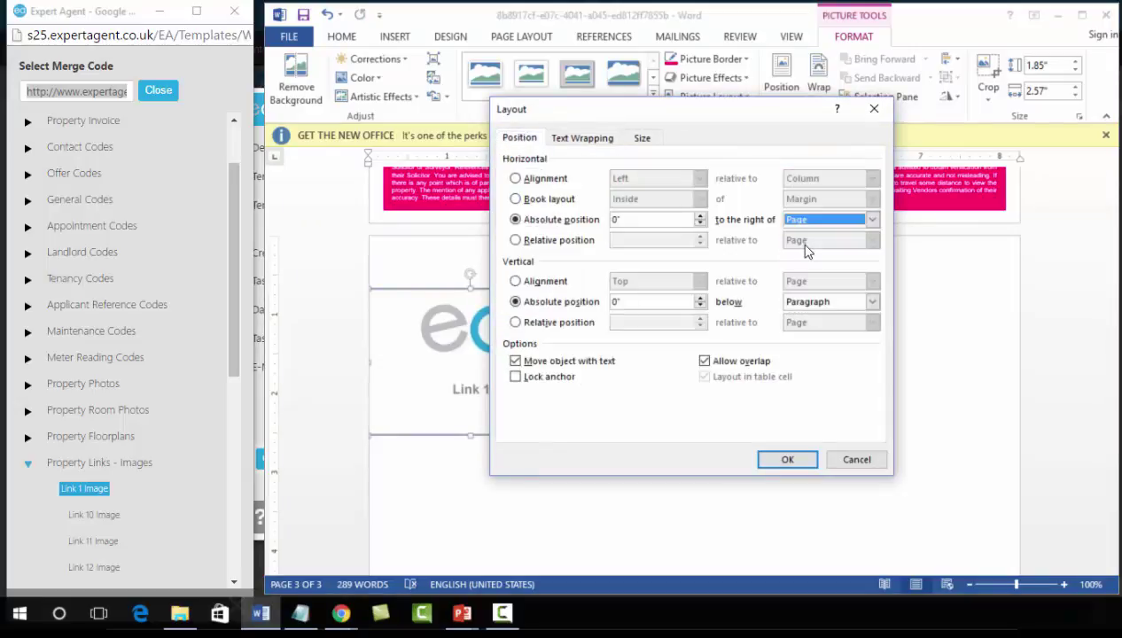
pyautogui.click(806, 303)
pyautogui.click(806, 302)
pyautogui.click(802, 321)
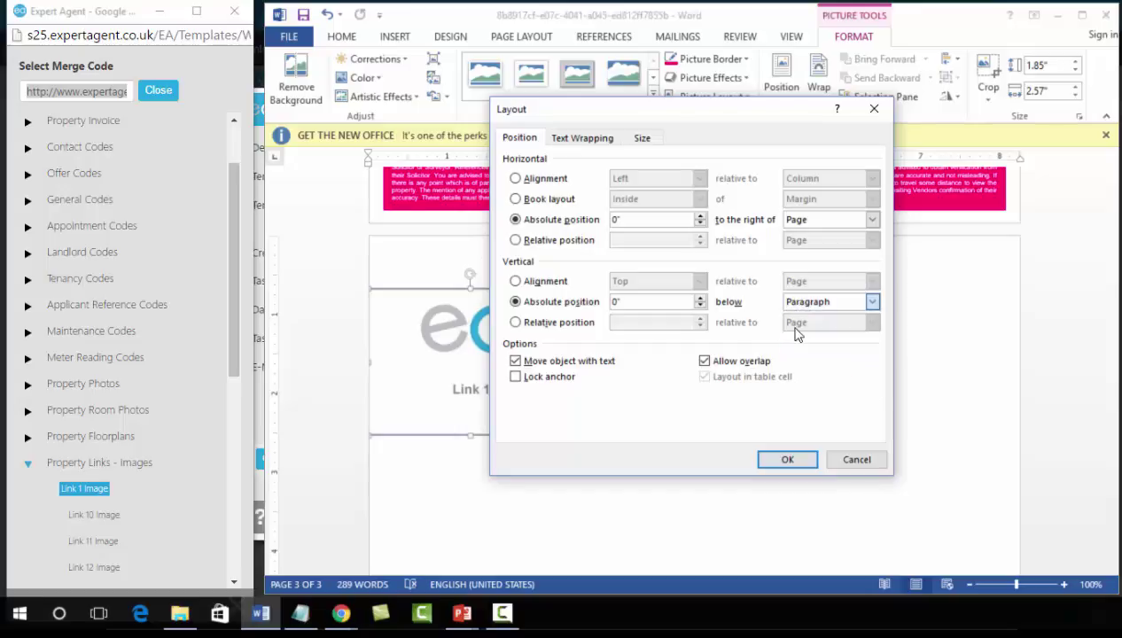
# - Turn off Lock aspect ratio and Relative to original picture size, and size the Link 1 placeholder to 11.71 inches high by 8.31 inches wide
pyautogui.click(641, 139)
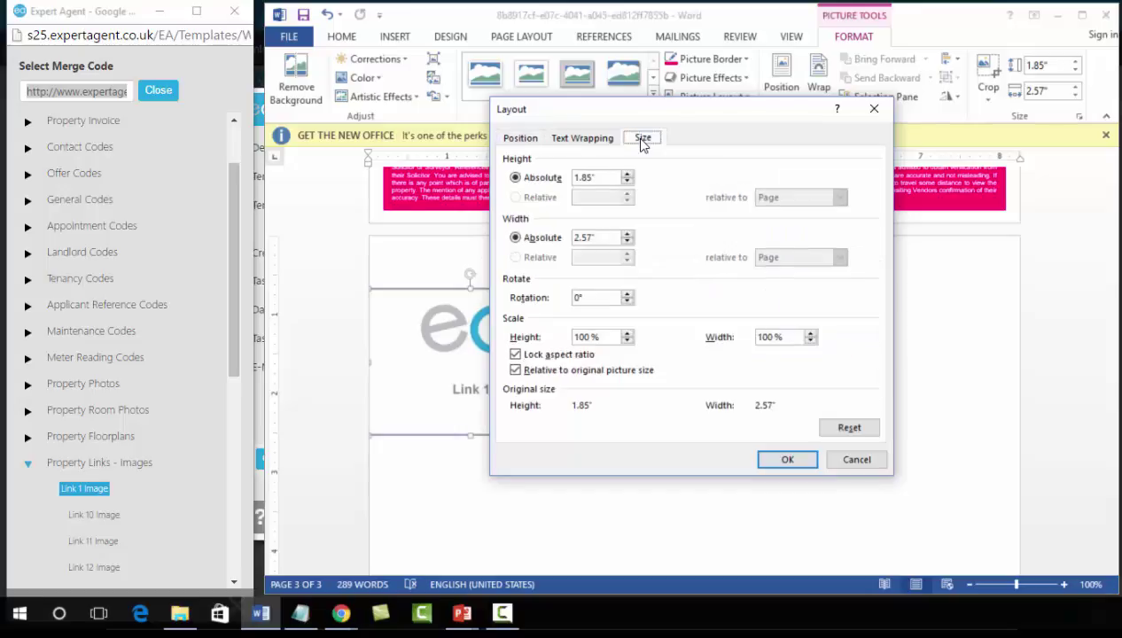
pyautogui.click(515, 354)
pyautogui.click(514, 370)
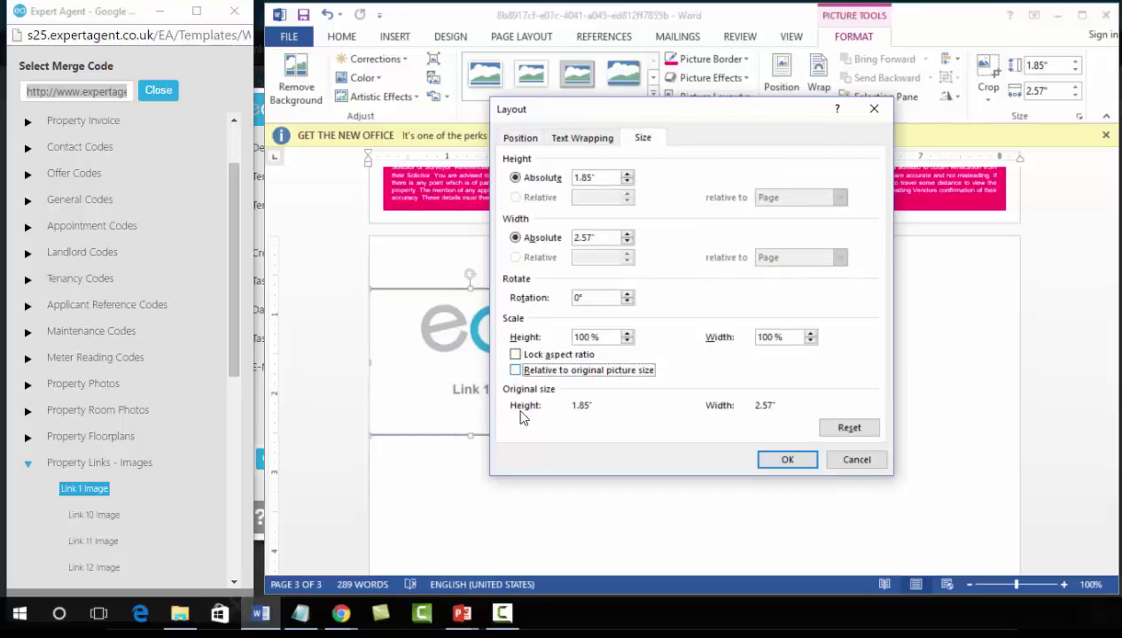
pyautogui.moveTo(608, 177); pyautogui.dragTo(543, 178)
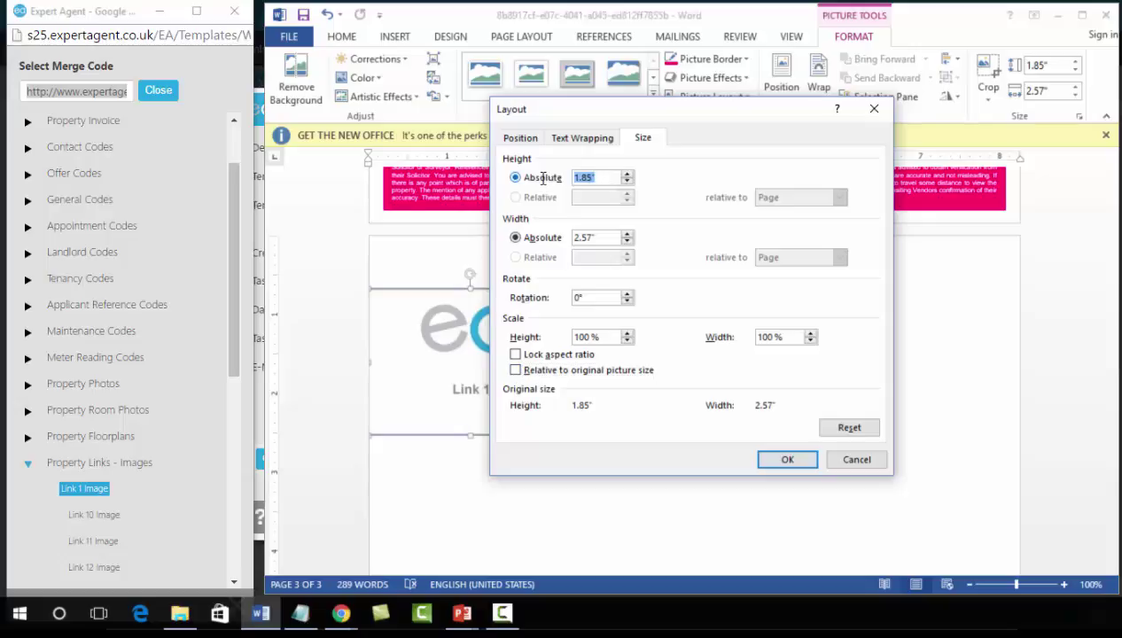
pyautogui.write('11.71')
pyautogui.moveTo(602, 233); pyautogui.dragTo(478, 244)
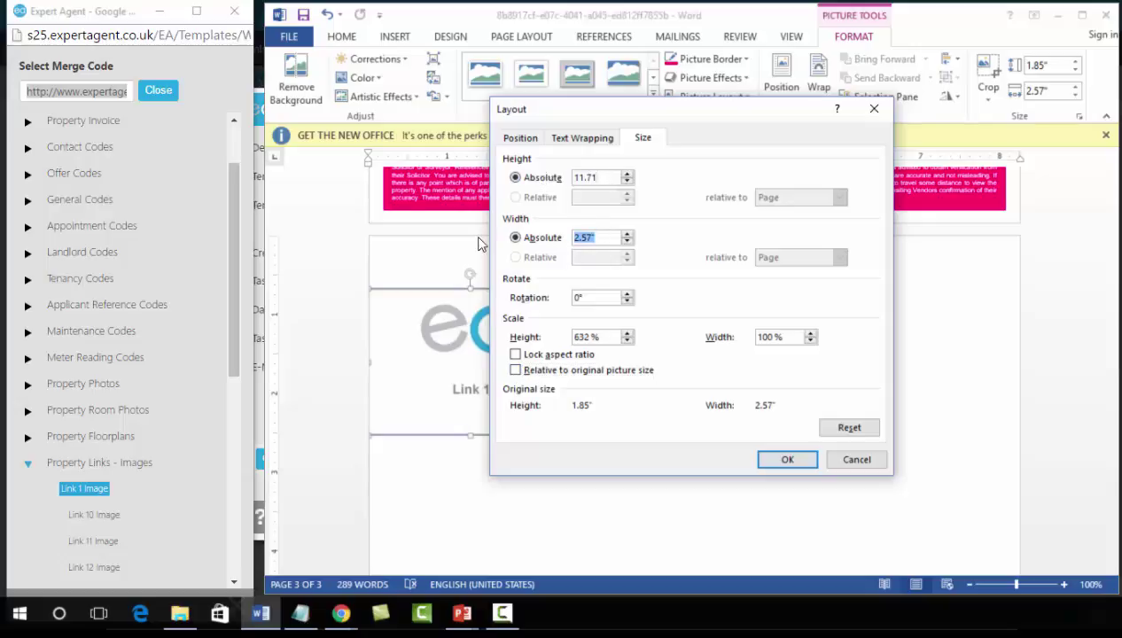
pyautogui.write('8.27')
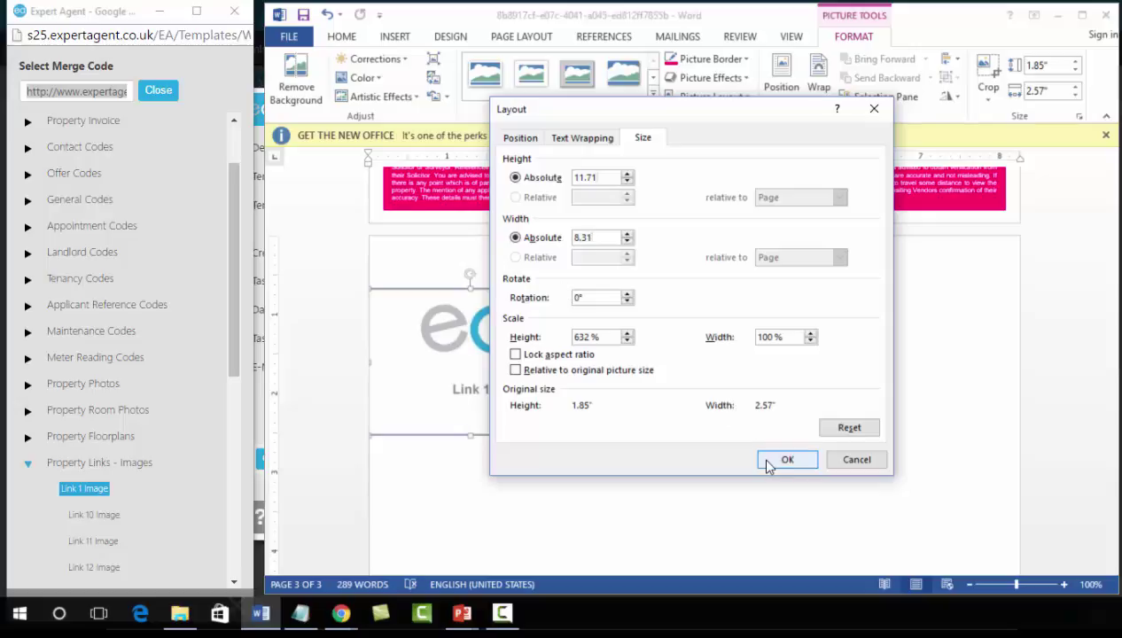
pyautogui.click(772, 461)
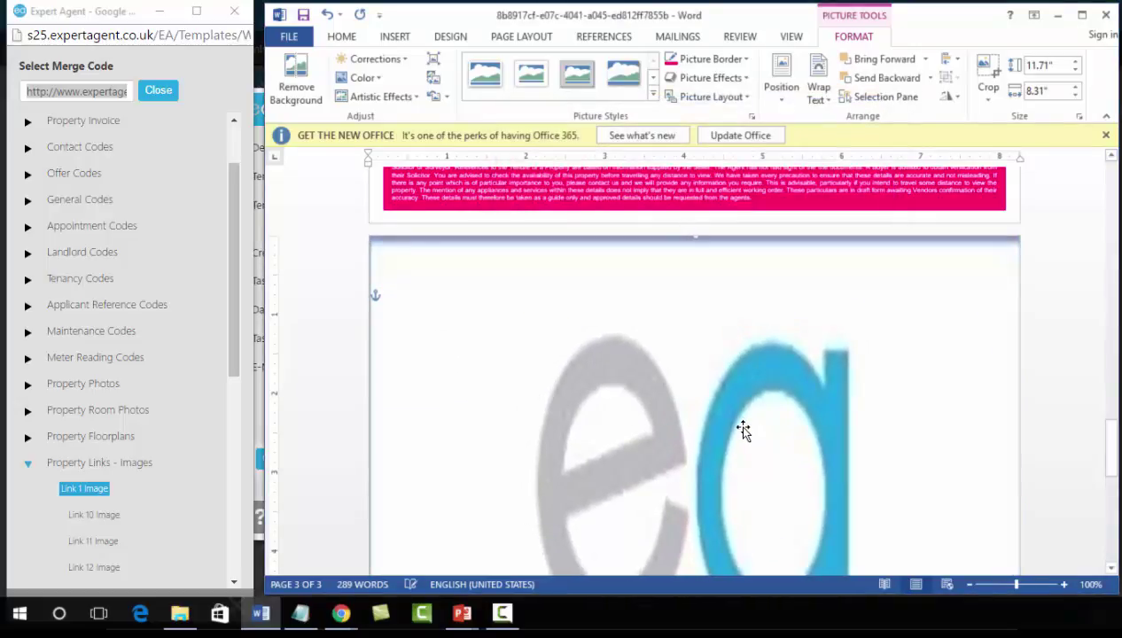
# - Review the template's placeholders and merge codes from the Link 1 page back up to the first page
pyautogui.scroll(-8, 743, 429)
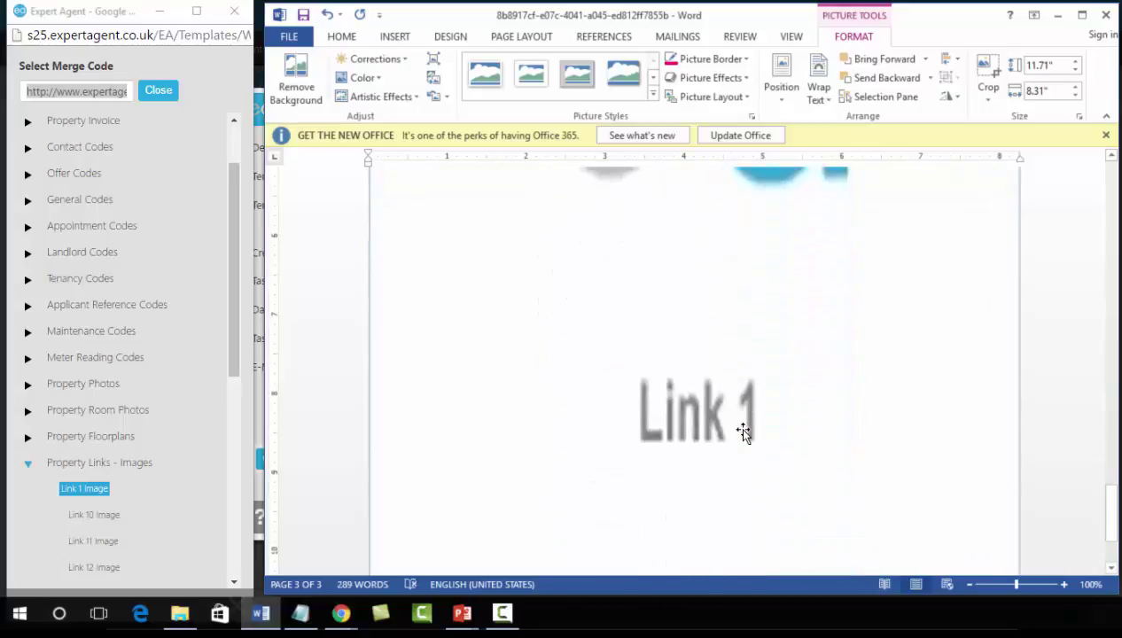
pyautogui.scroll(6, 742, 431)
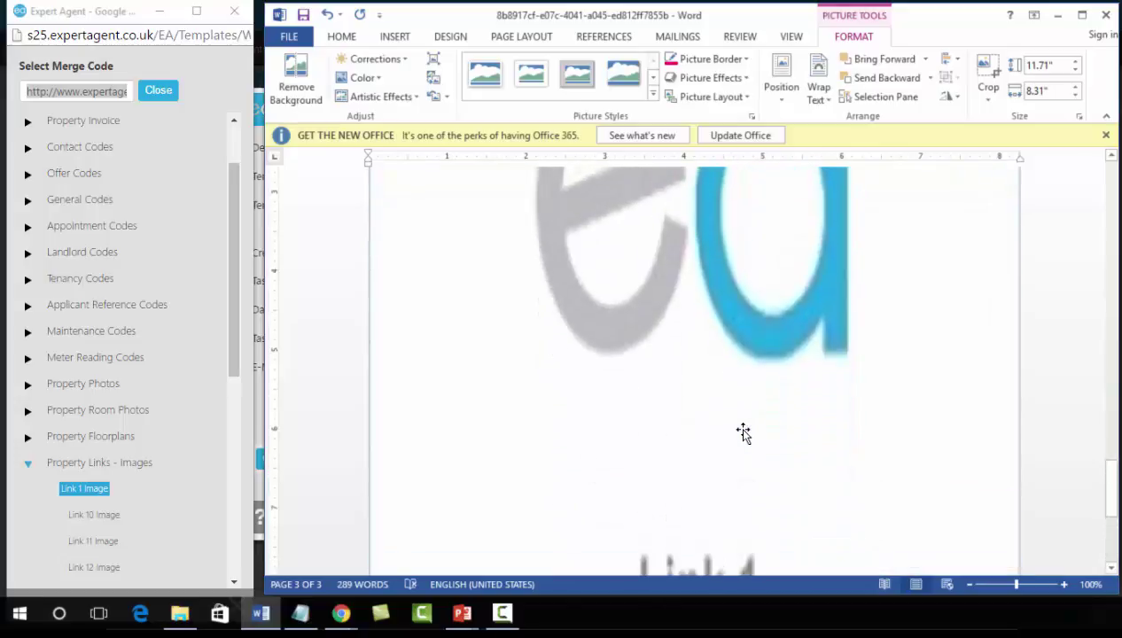
pyautogui.scroll(10, 742, 432)
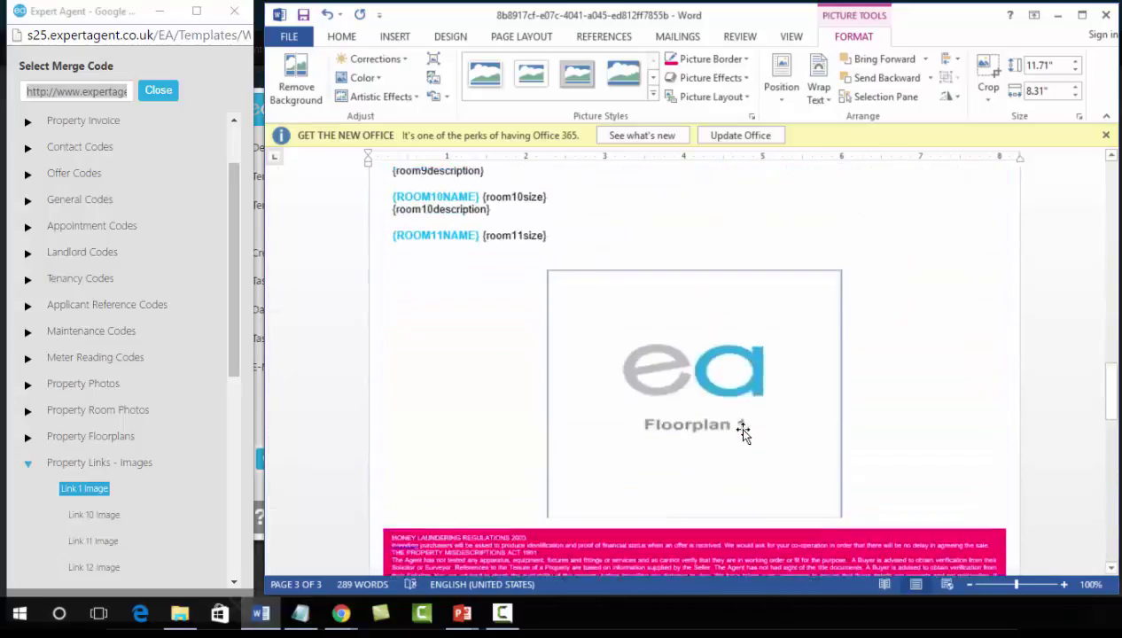
pyautogui.scroll(15, 743, 432)
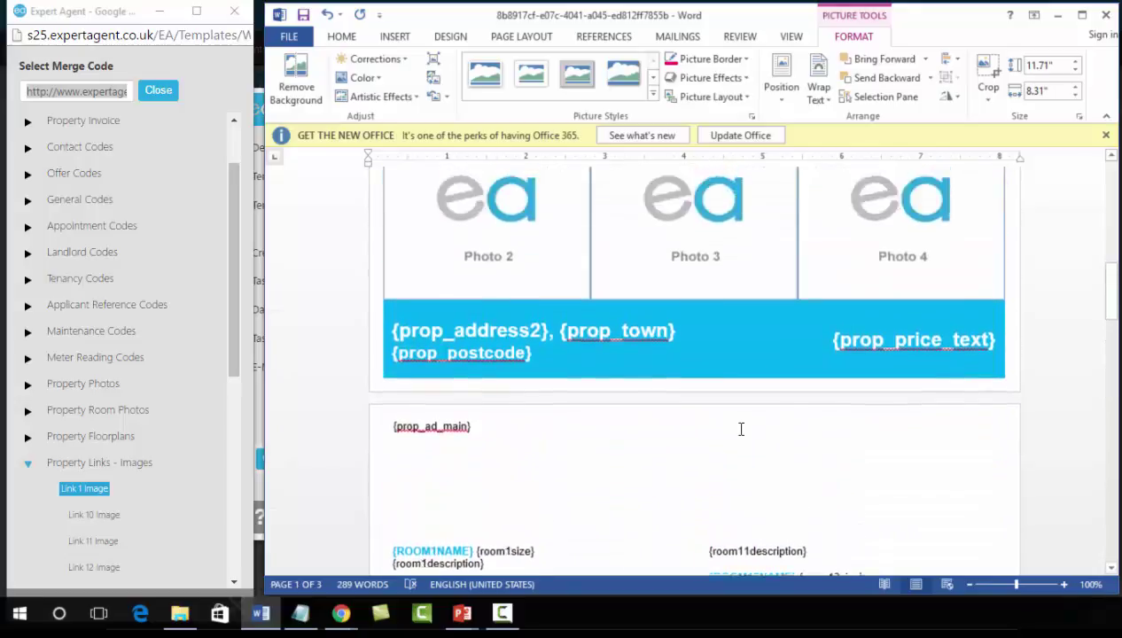
pyautogui.scroll(10, 740, 431)
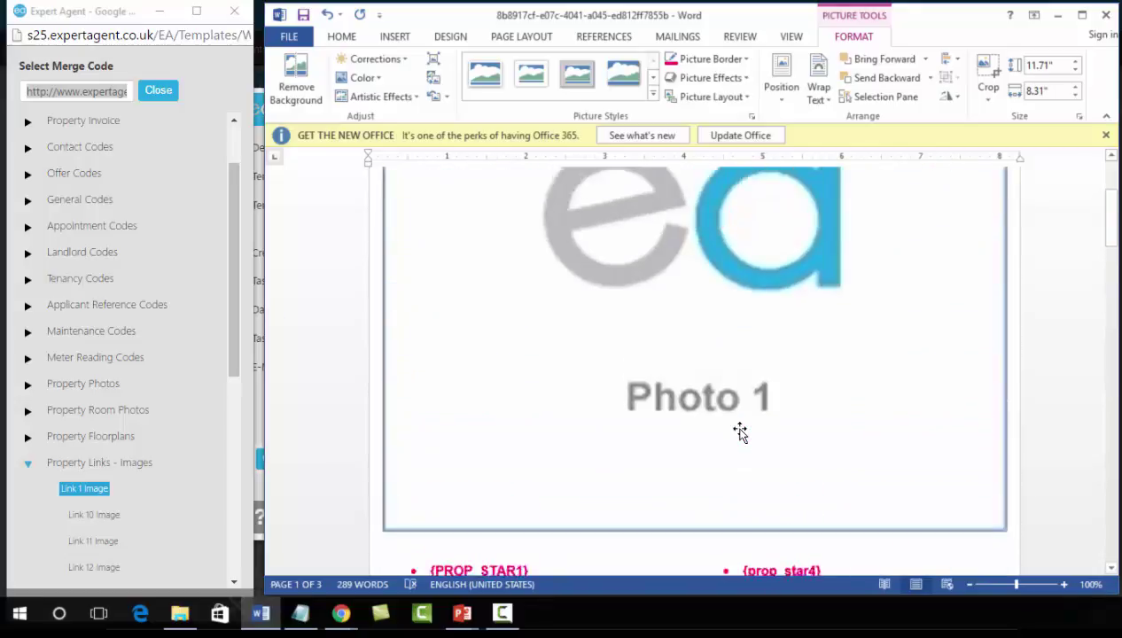
# - Save the edited brochure to the Desktop as New Brochure Template, and close the document and the merge code window
pyautogui.scroll(1, 740, 431)
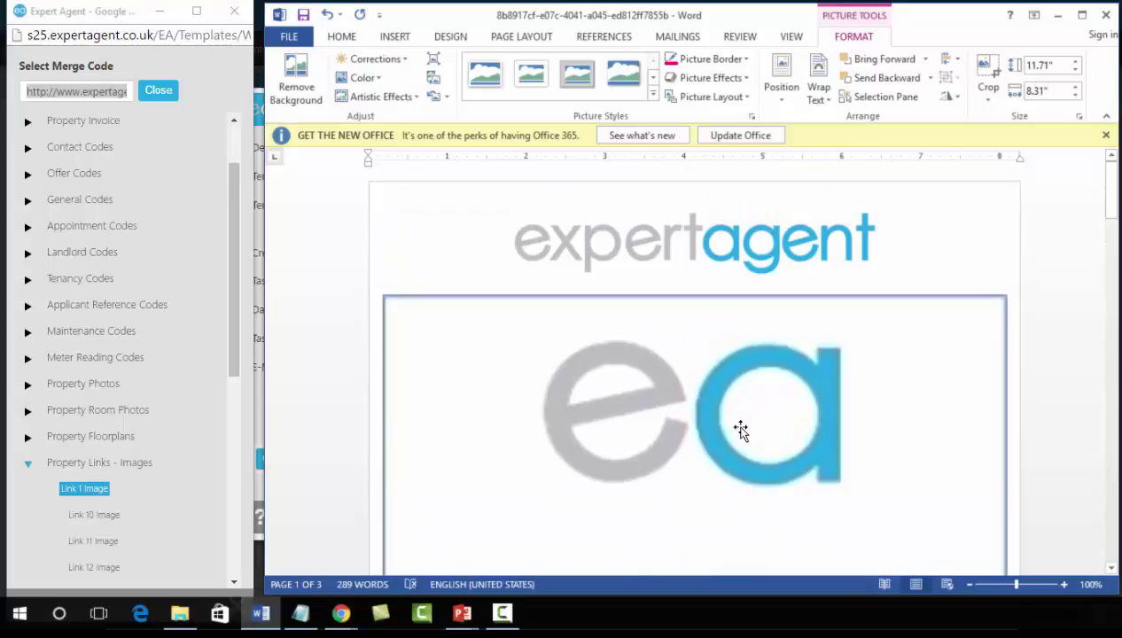
pyautogui.click(289, 36)
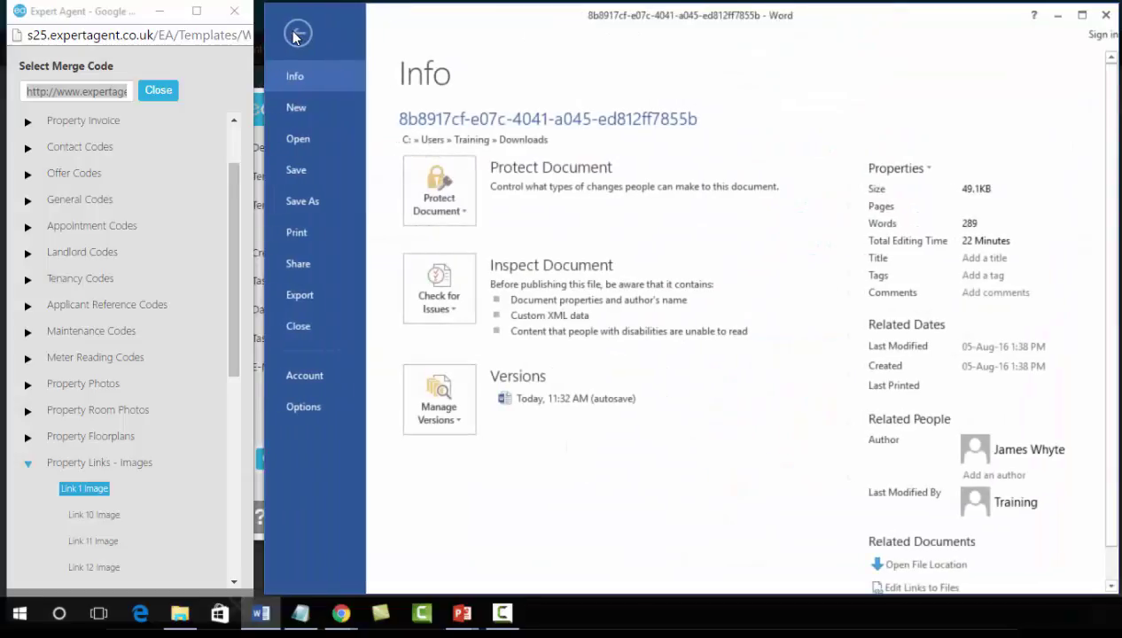
pyautogui.click(294, 205)
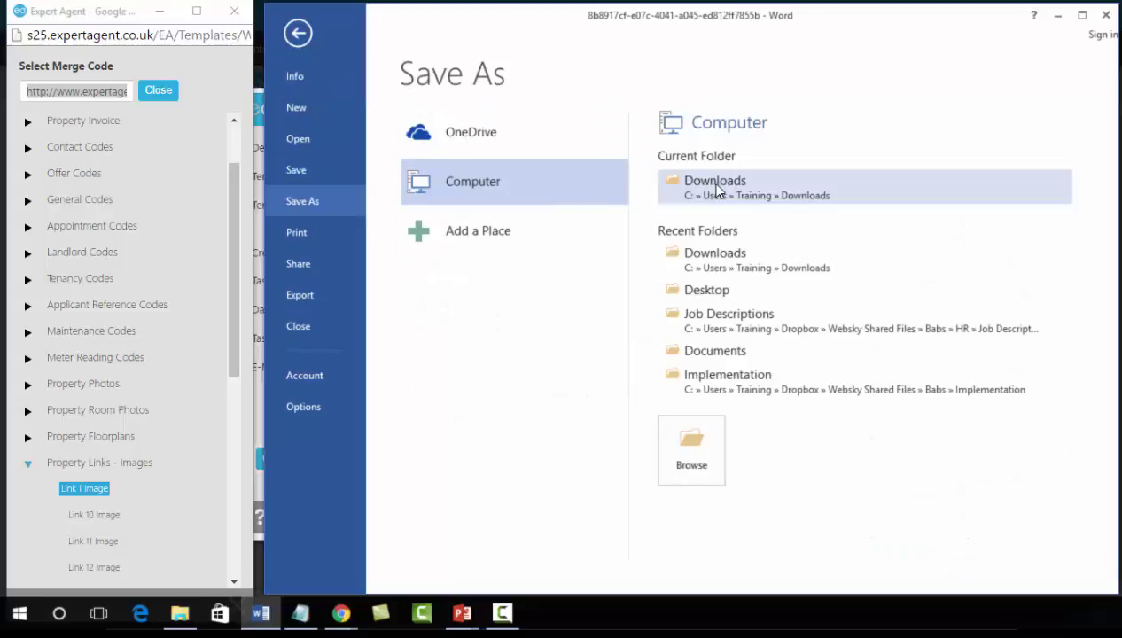
pyautogui.click(713, 291)
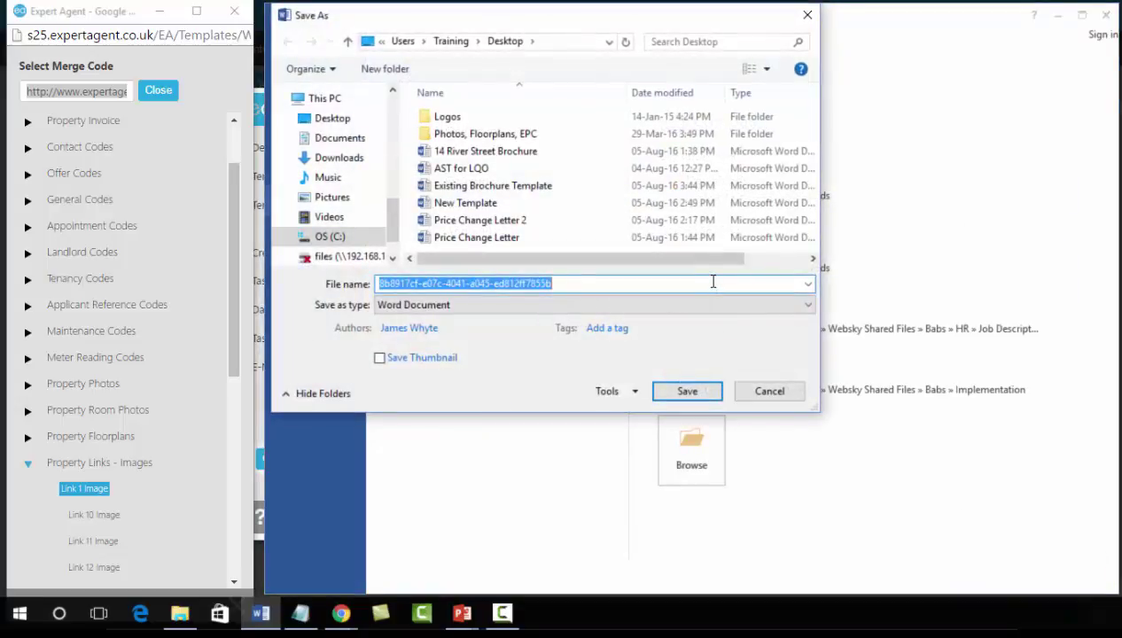
pyautogui.write('New Brochure Templa')
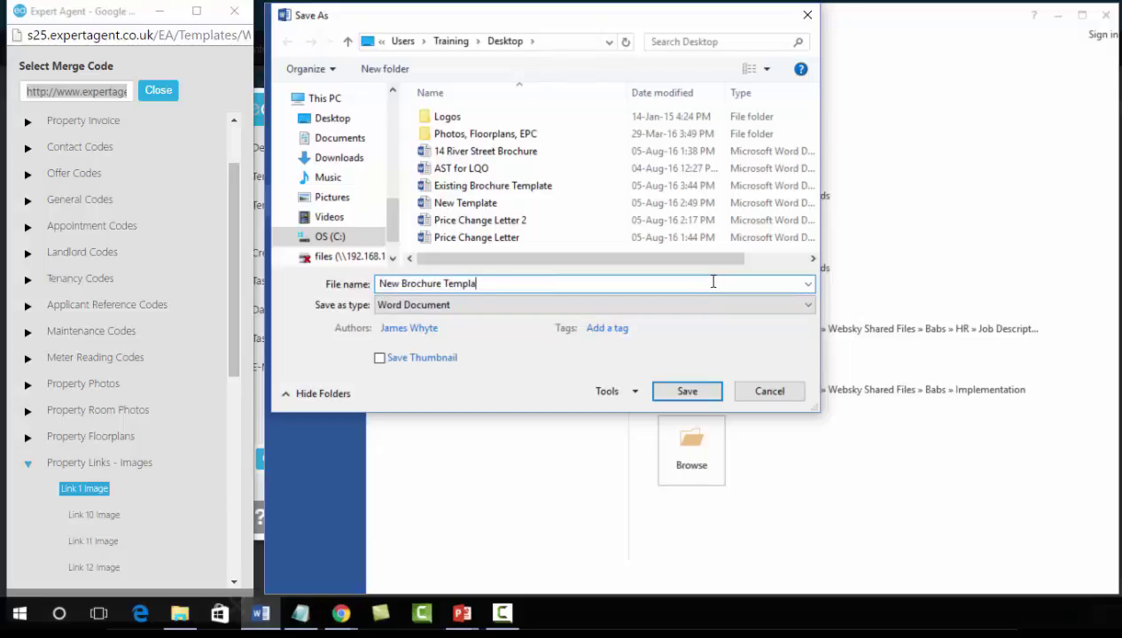
pyautogui.write('te')
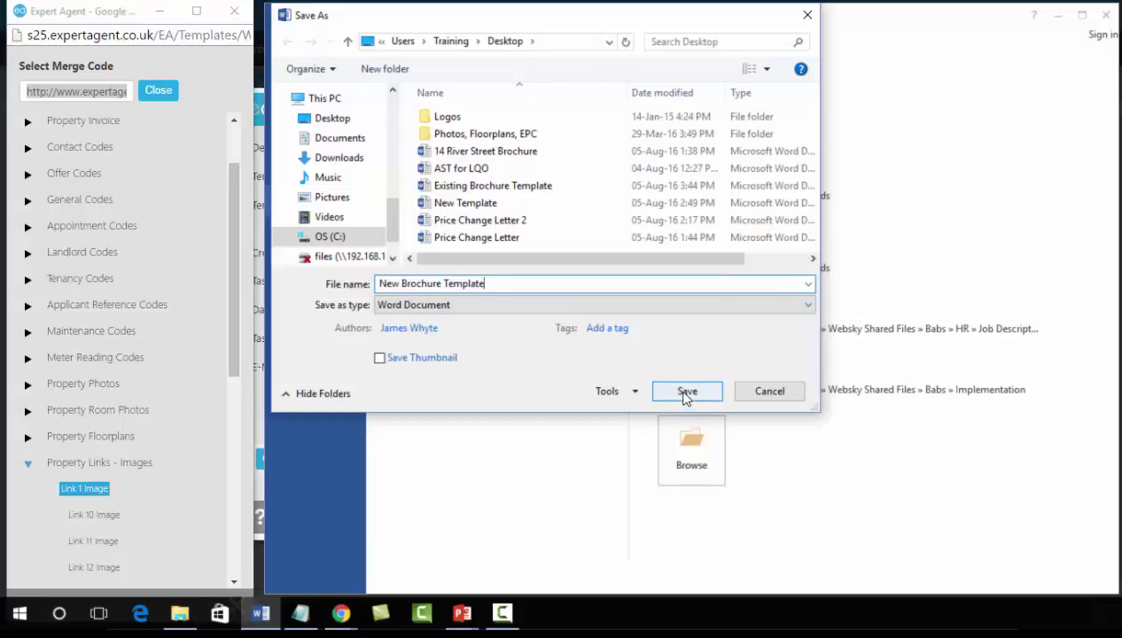
pyautogui.click(686, 391)
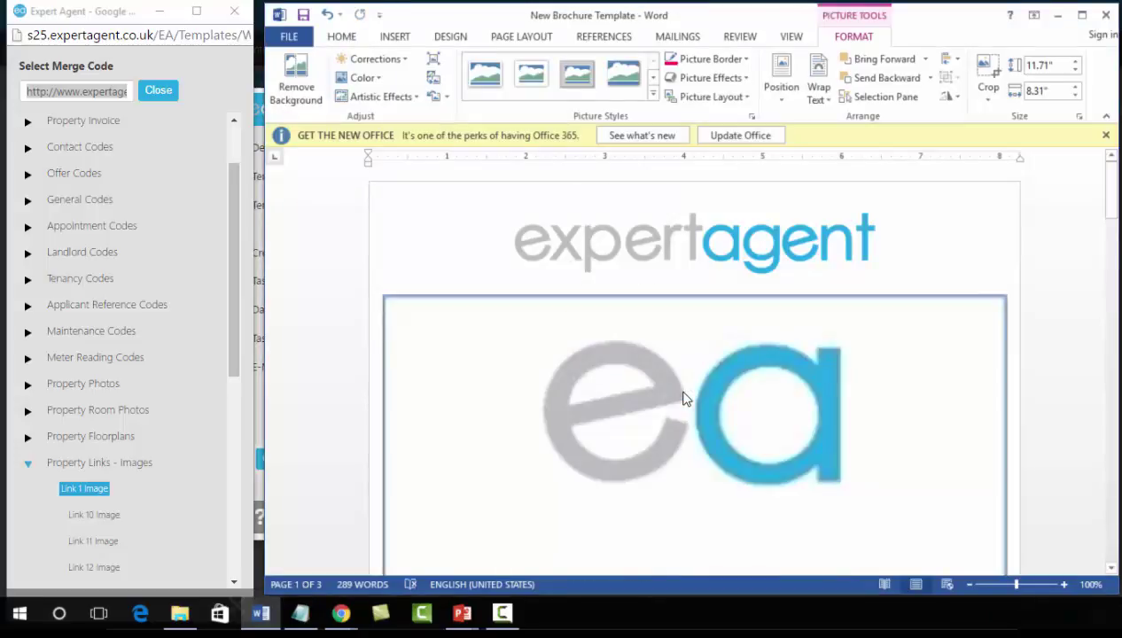
pyautogui.click(1107, 15)
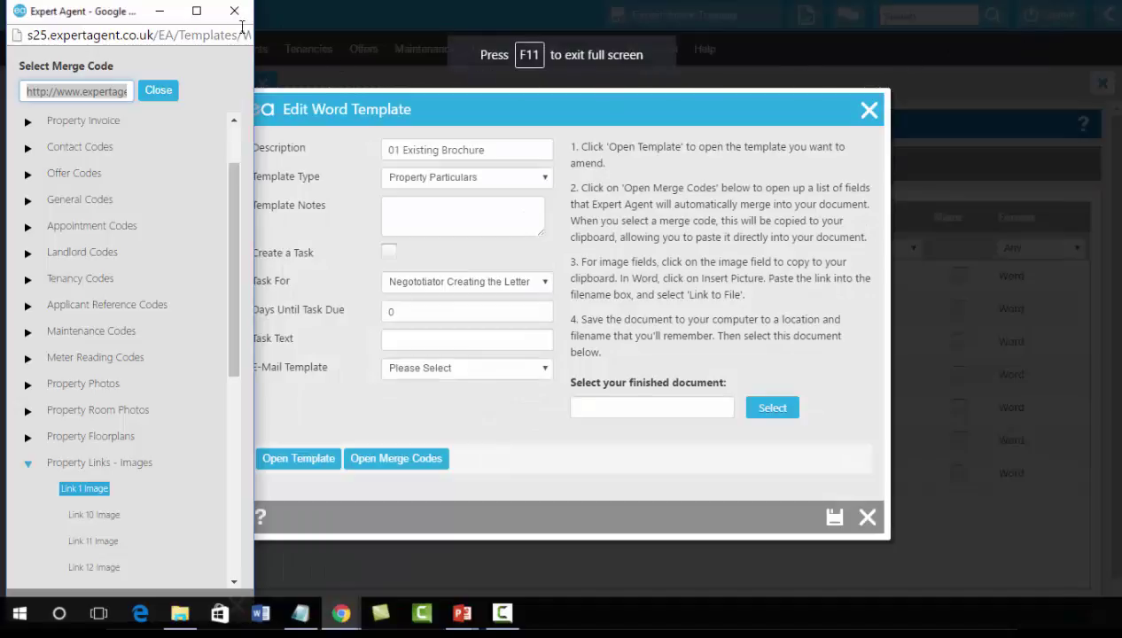
pyautogui.click(234, 12)
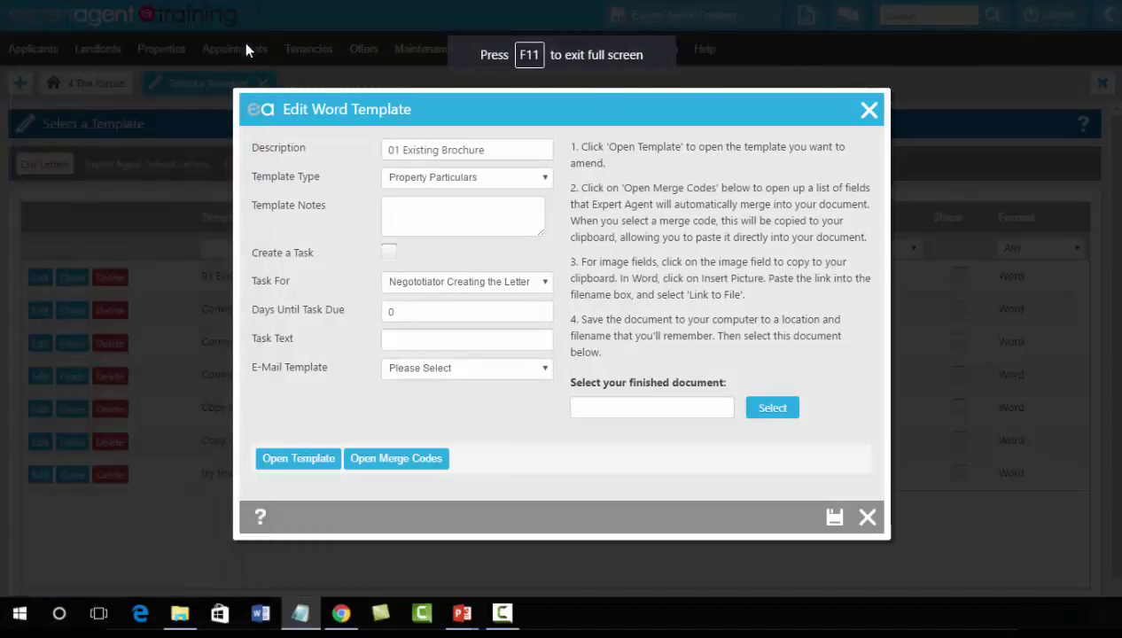
# - Attach New Brochure Template from the Desktop as the finished document of the 01 Existing Brochure template and save the template
pyautogui.click(777, 412)
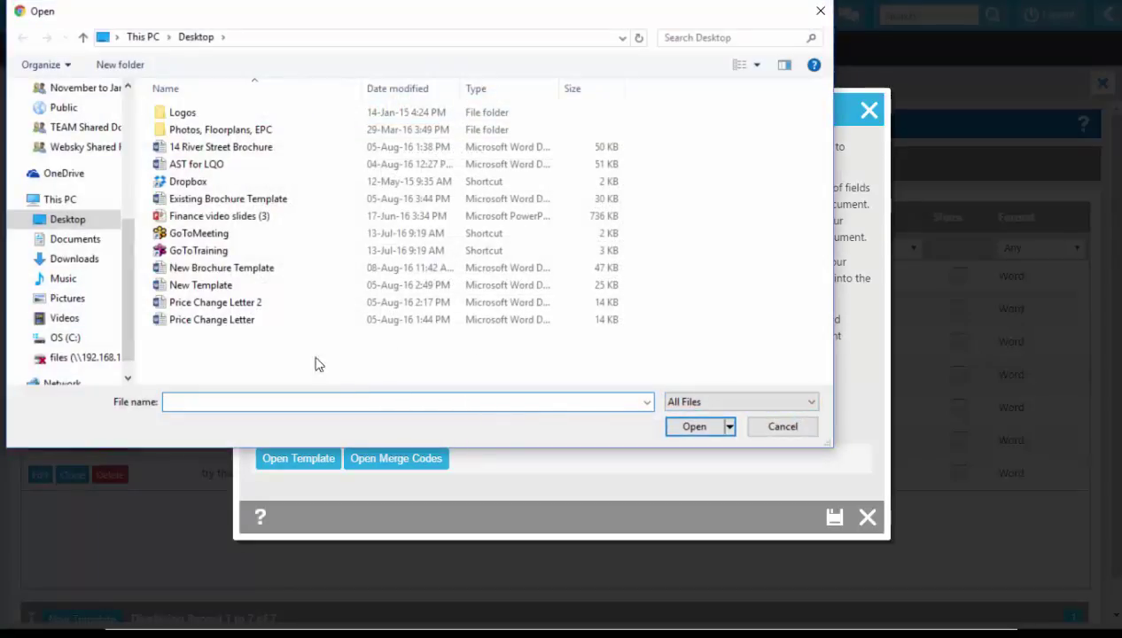
pyautogui.click(241, 275)
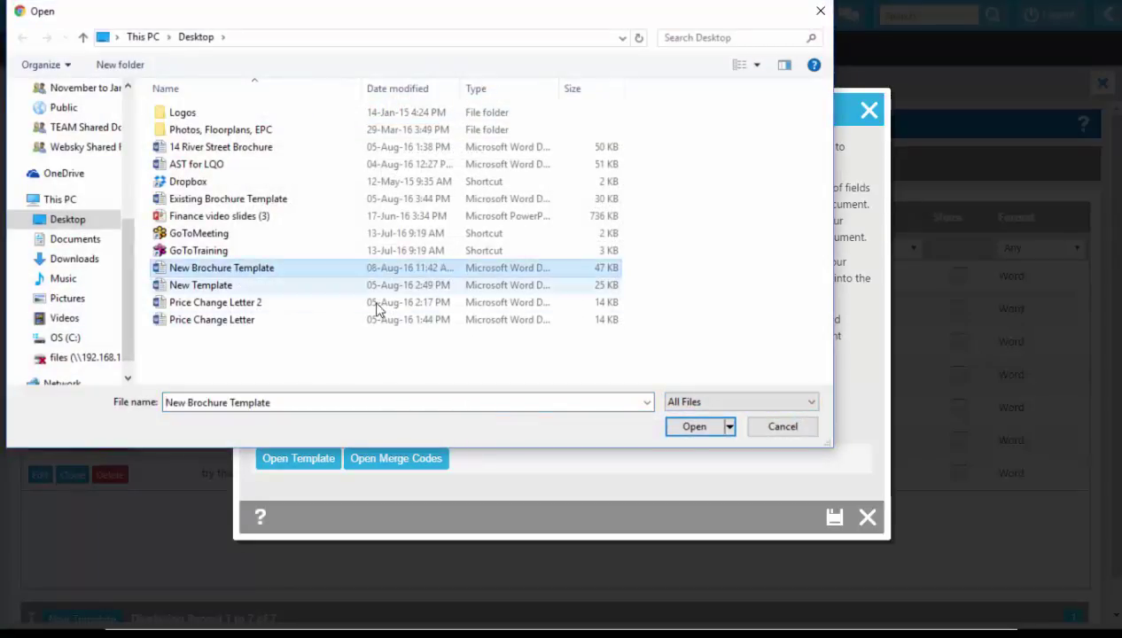
pyautogui.click(700, 428)
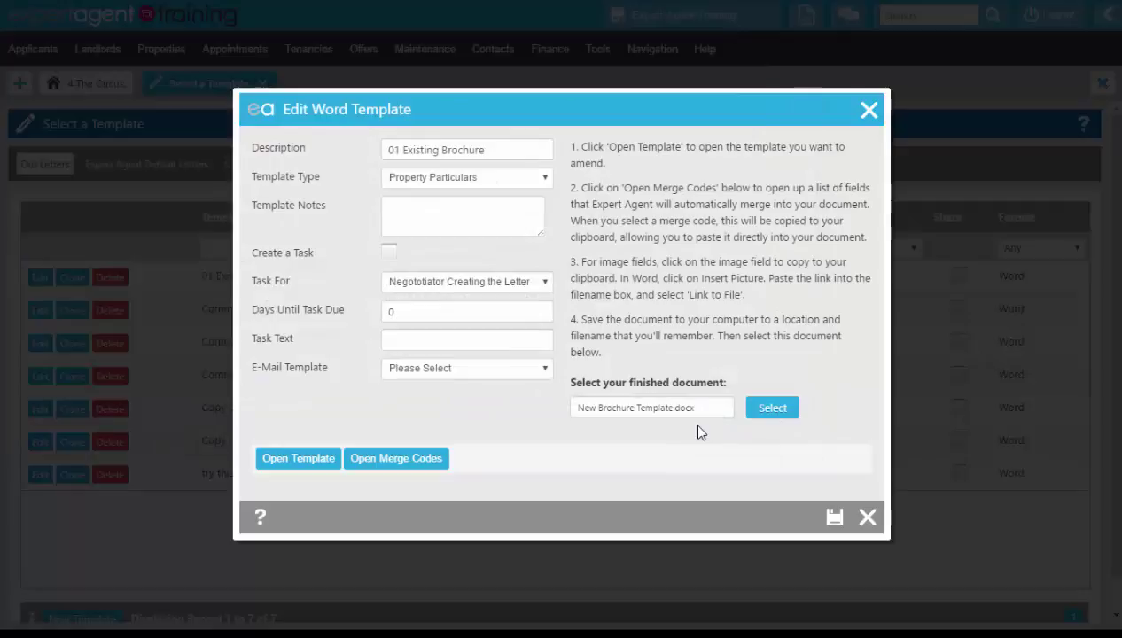
pyautogui.click(834, 520)
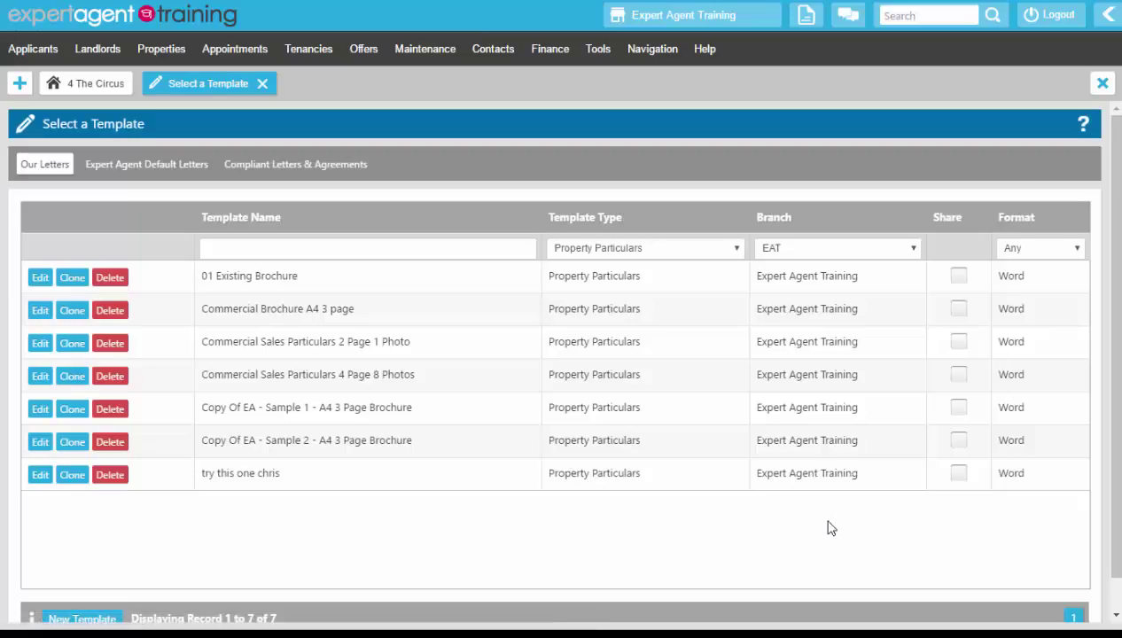